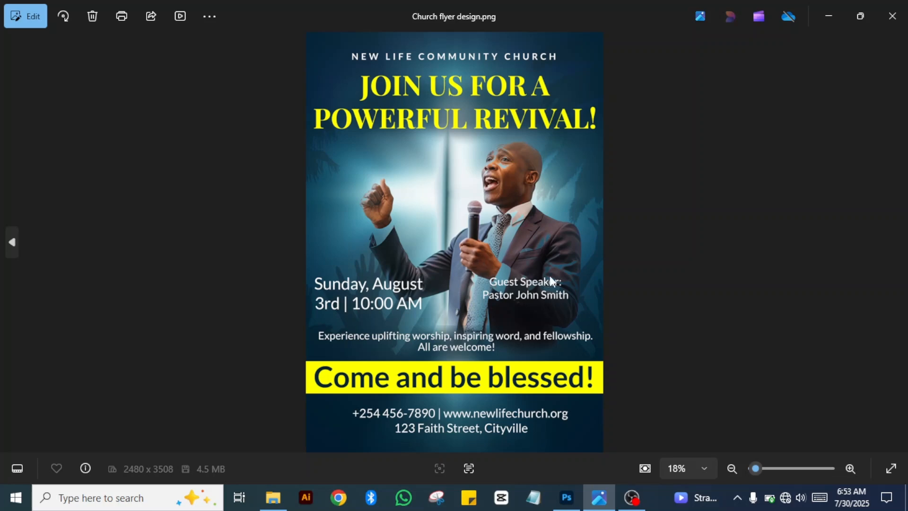
Switch to Photoshop and create a new portrait A4 print document, 210 x 297 mm at 300 ppi, with a white background.
left_click(570, 498)
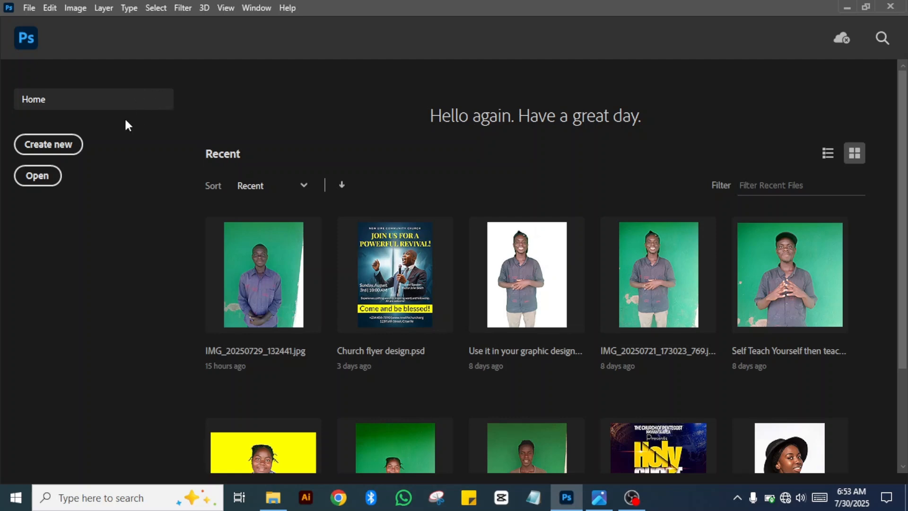
left_click(59, 147)
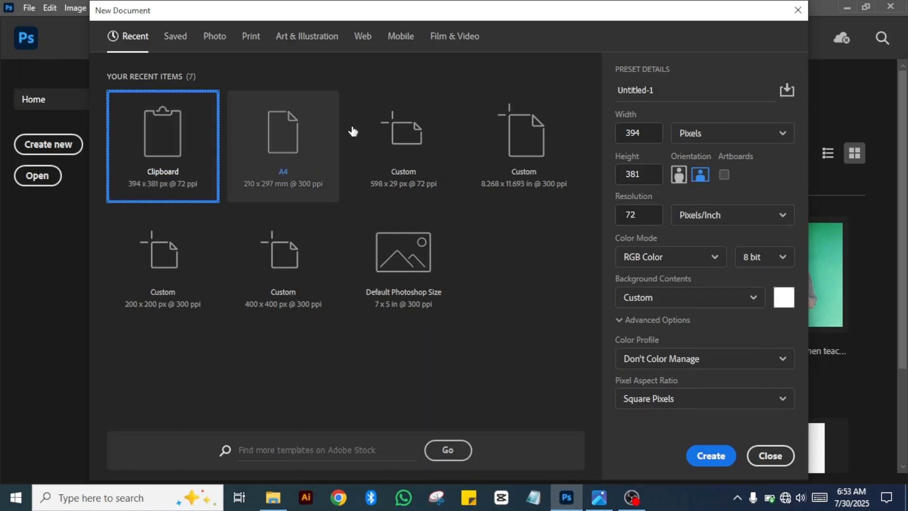
left_click(249, 48)
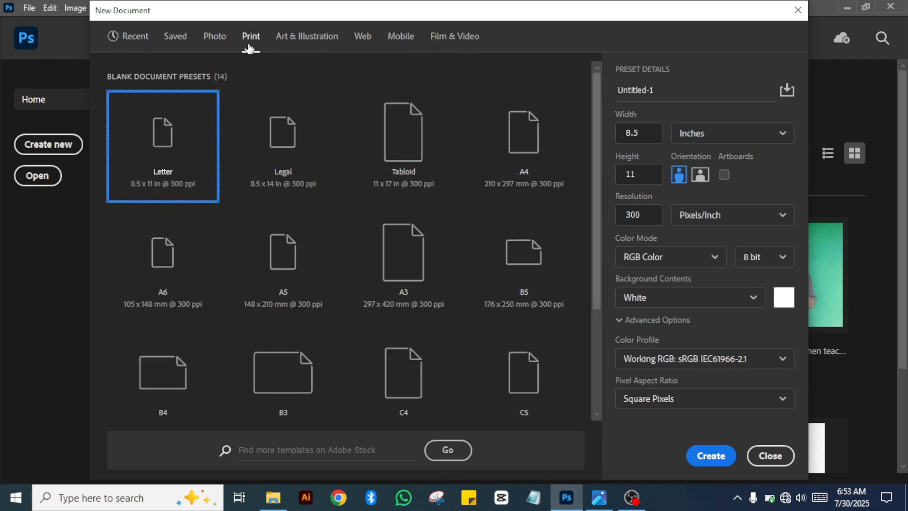
left_click(526, 148)
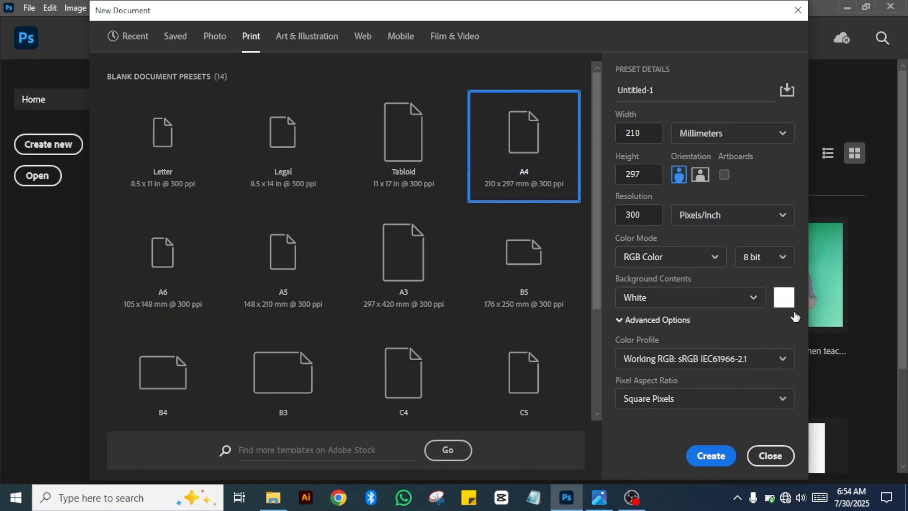
left_click(710, 455)
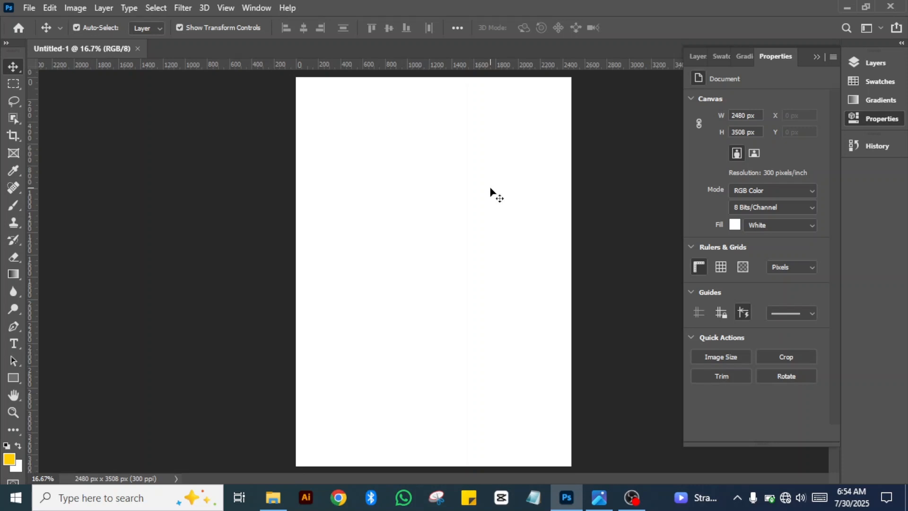
left_click(27, 8)
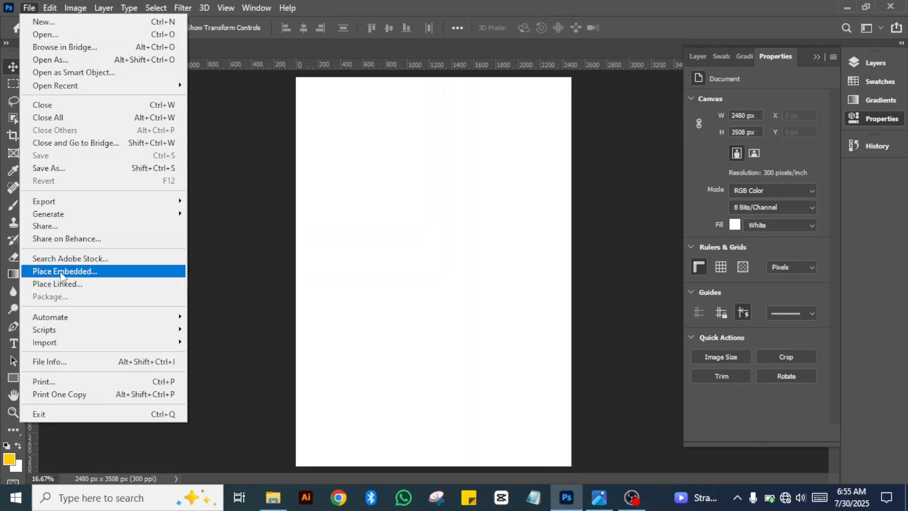
left_click(62, 272)
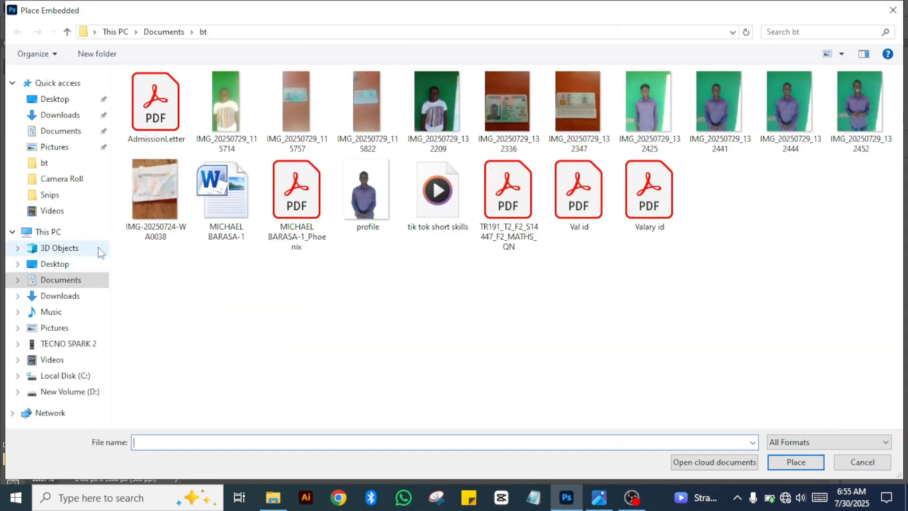
left_click(61, 101)
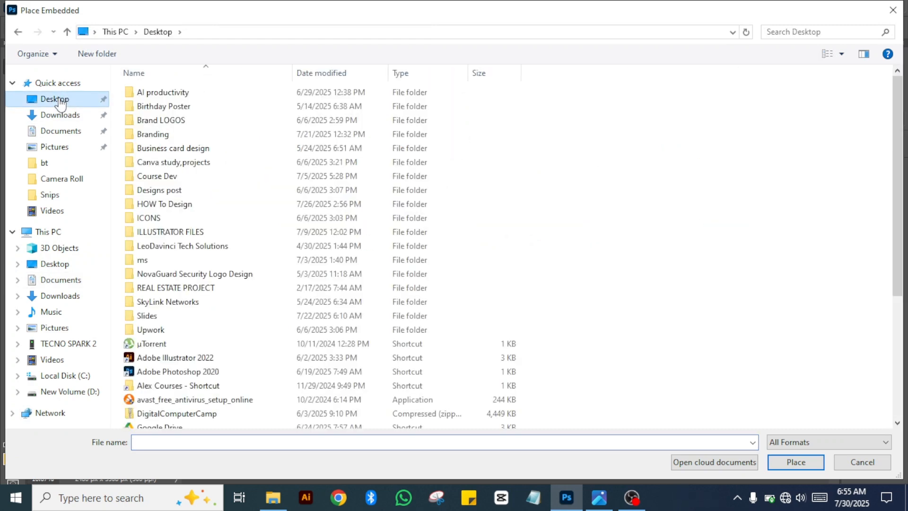
double_click(190, 217)
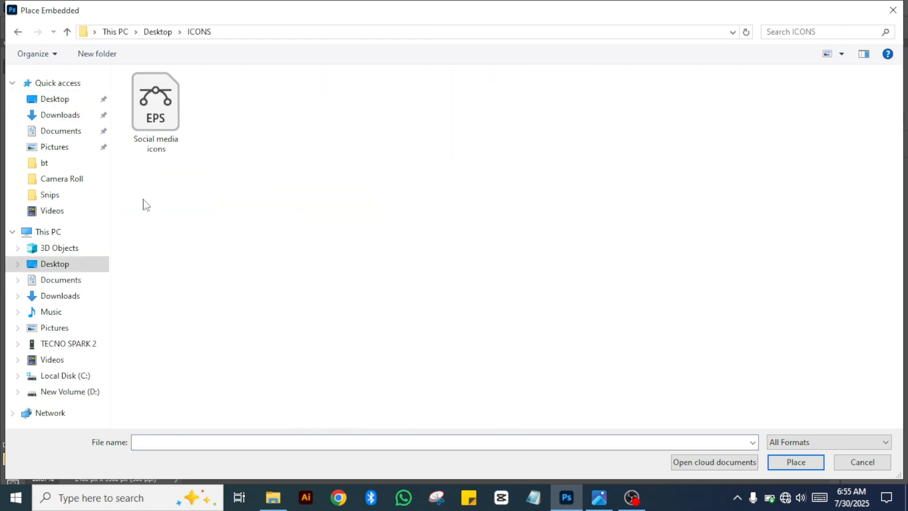
left_click(18, 32)
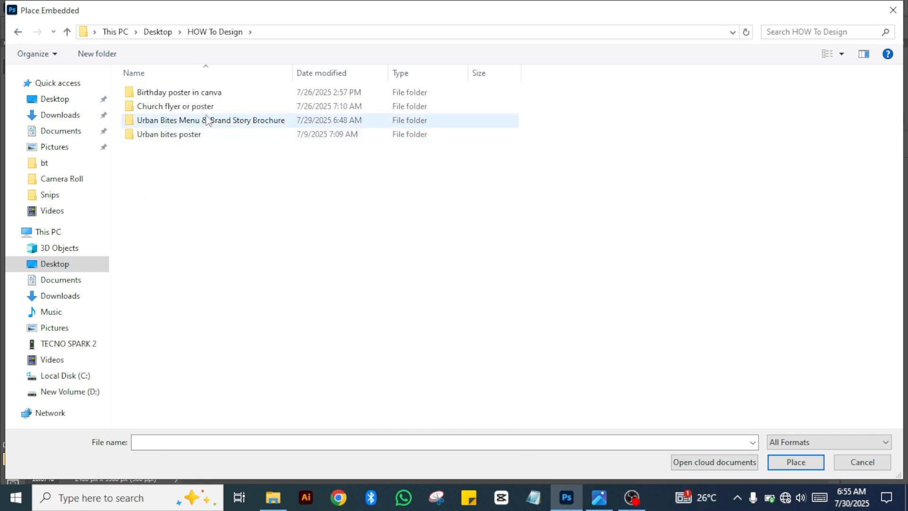
double_click(199, 105)
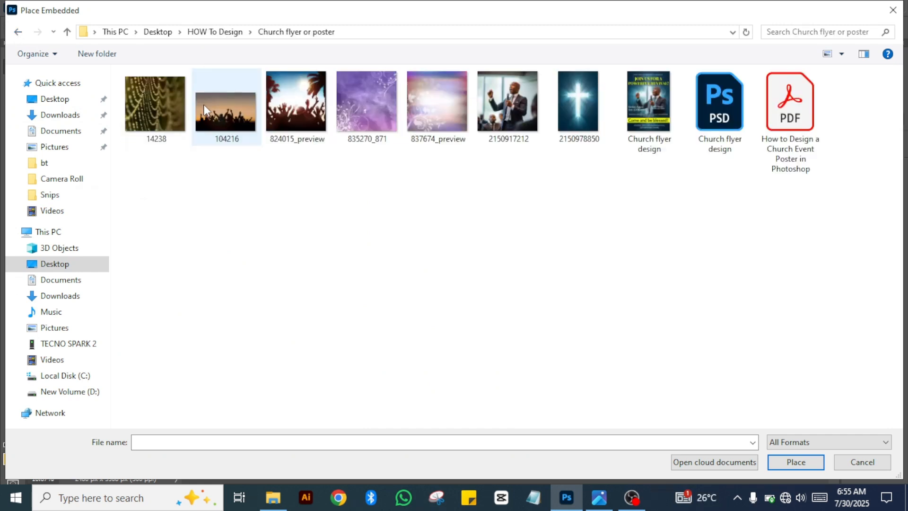
left_click(580, 122)
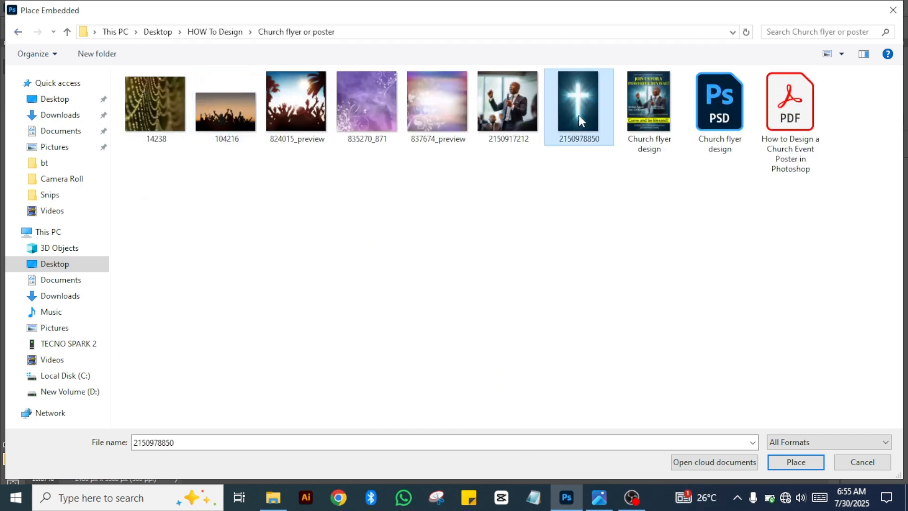
left_click(795, 461)
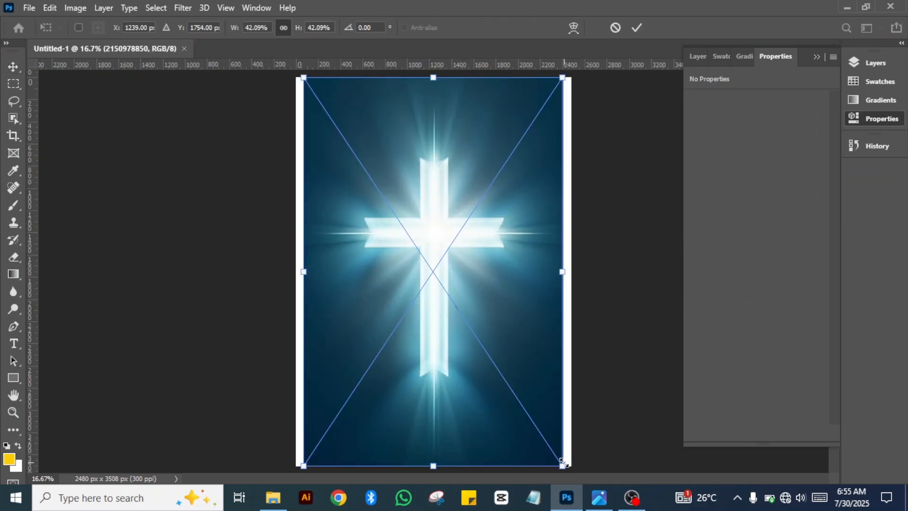
Enlarge the placed cross image to about 45.6% so it covers the whole canvas, and commit the placement.
left_click_drag(562, 462, 576, 482)
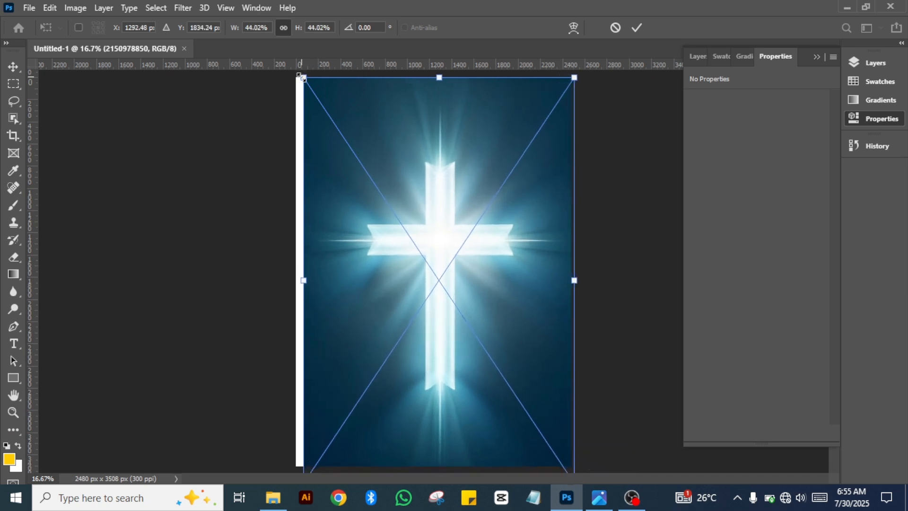
left_click_drag(300, 77, 282, 71)
left_click(634, 27)
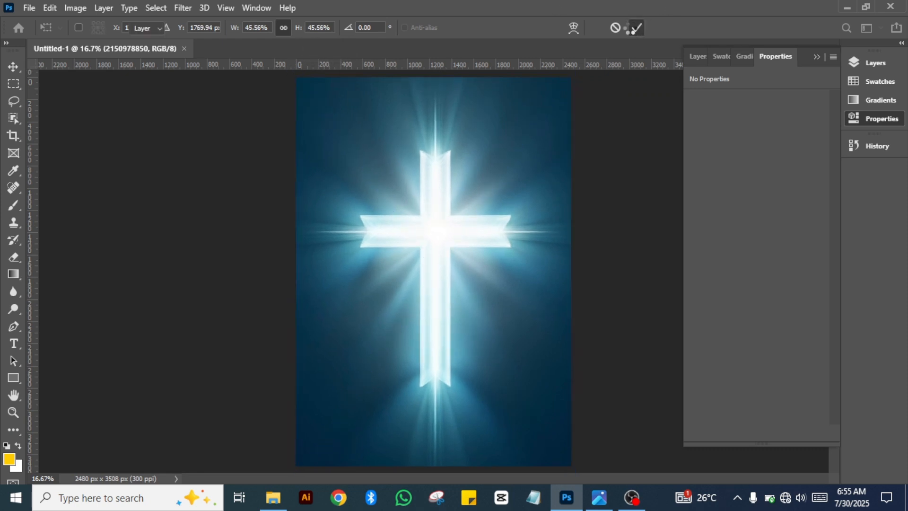
left_click(595, 204)
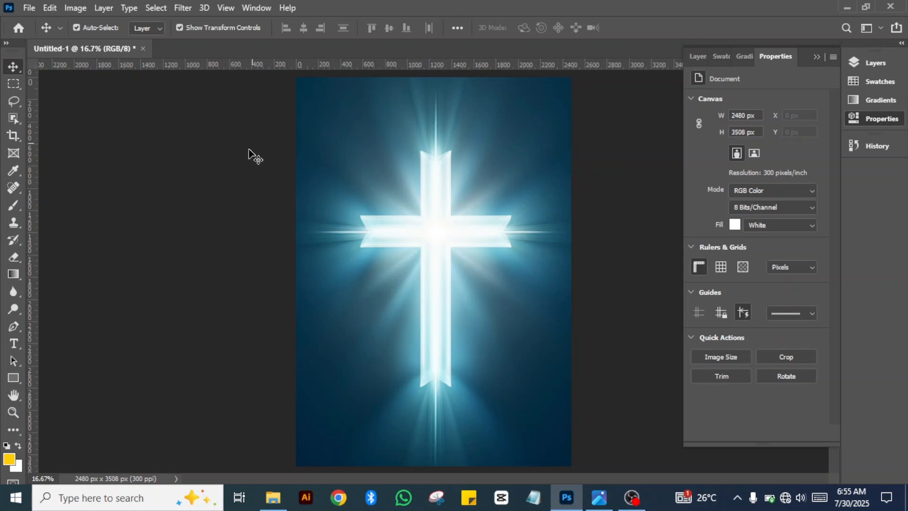
Place the raised-hands crowd image 824015_preview as an embedded object above the cross image.
left_click(29, 8)
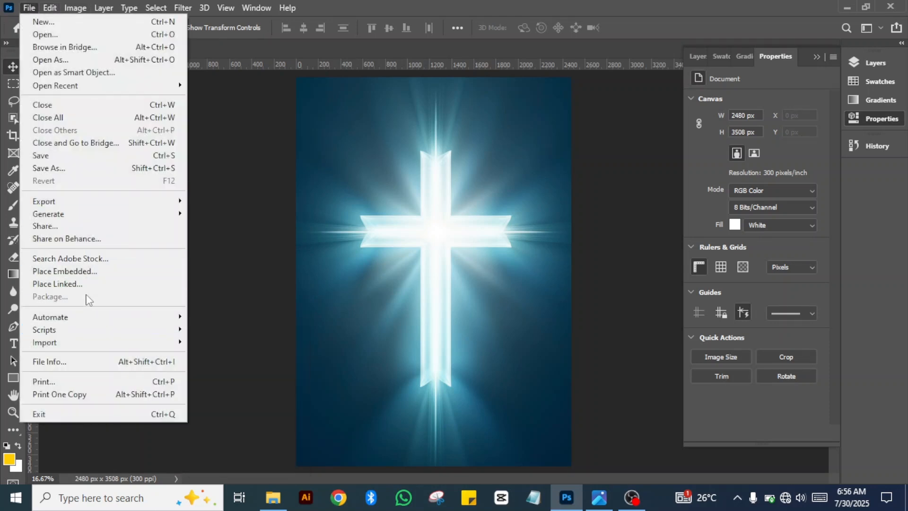
left_click(120, 271)
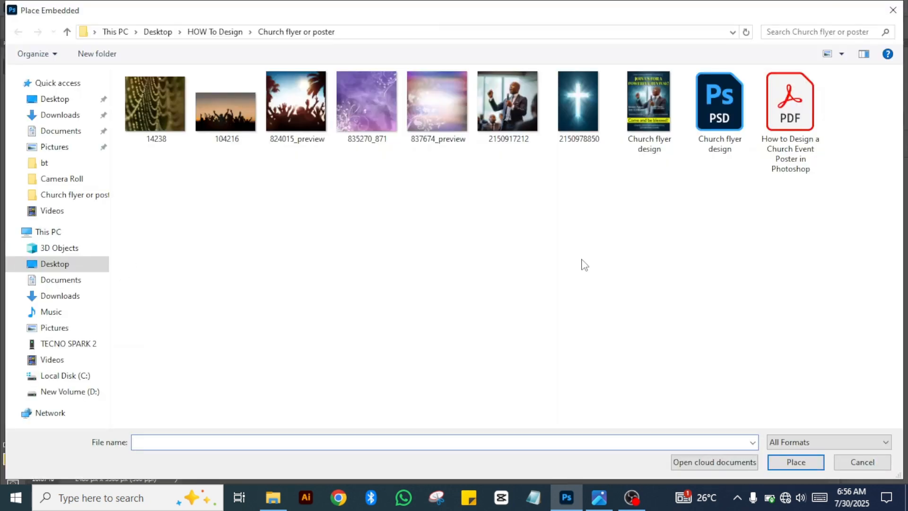
left_click(302, 91)
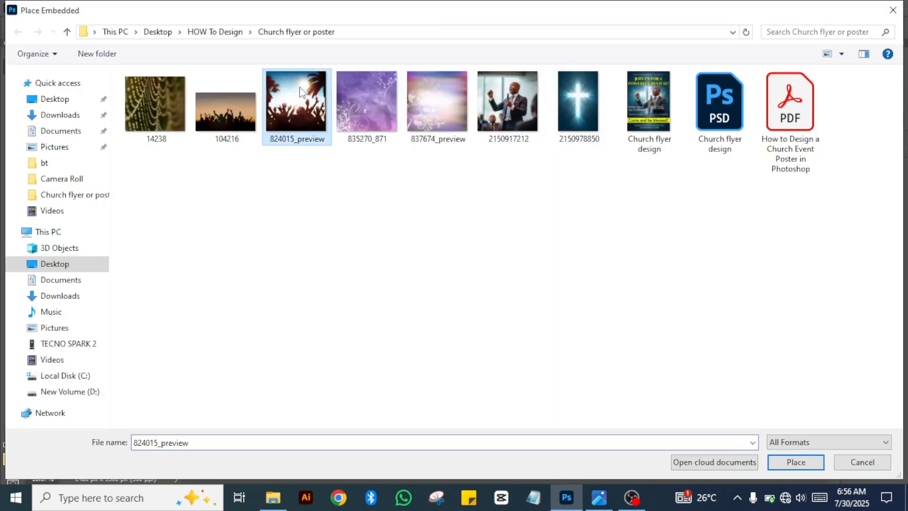
left_click(795, 463)
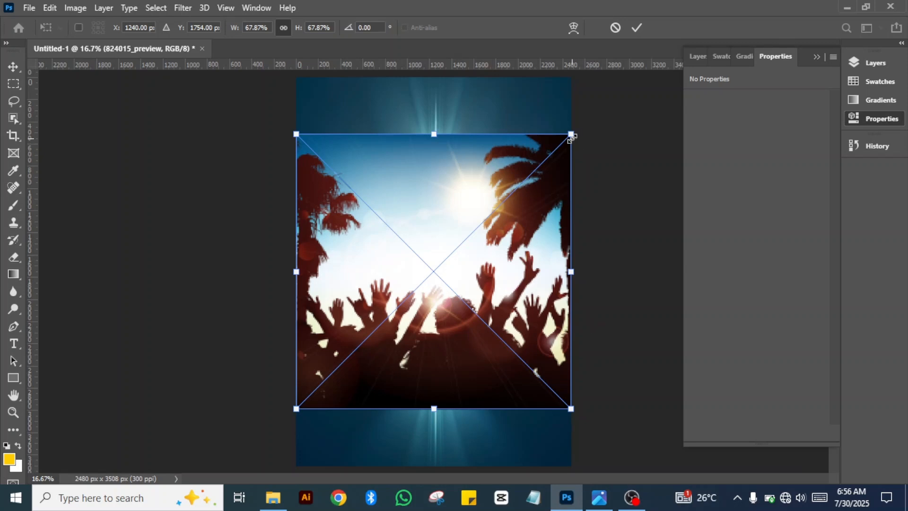
Enlarge the crowd image to about 98.7% so it covers the full canvas, and commit the placement.
left_click_drag(572, 137, 631, 76)
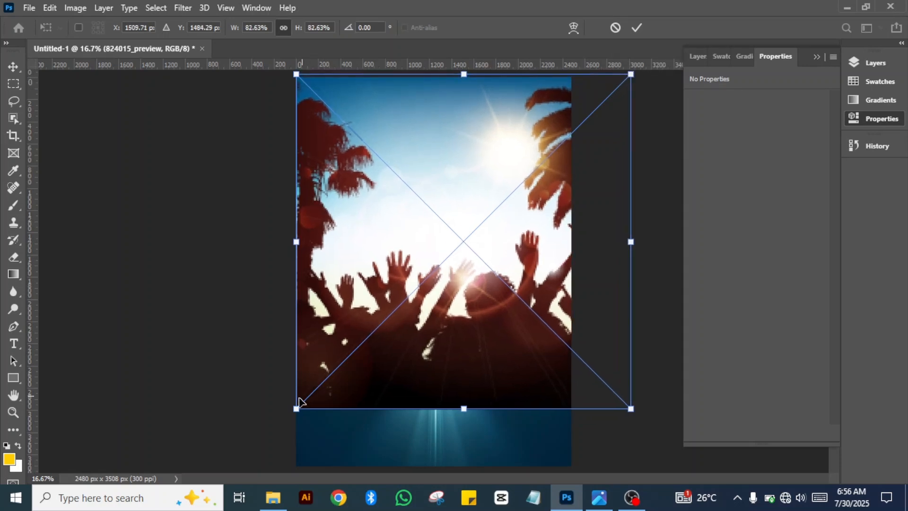
left_click_drag(296, 409, 228, 475)
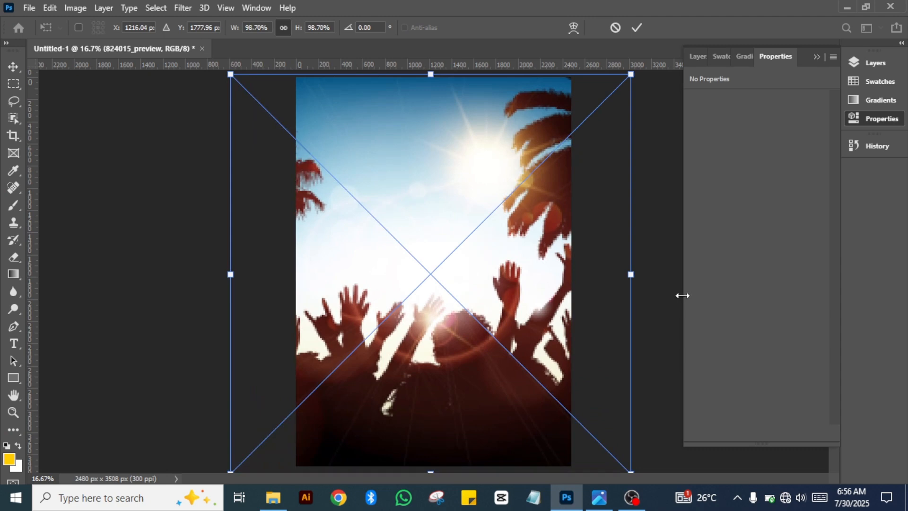
key("Return")
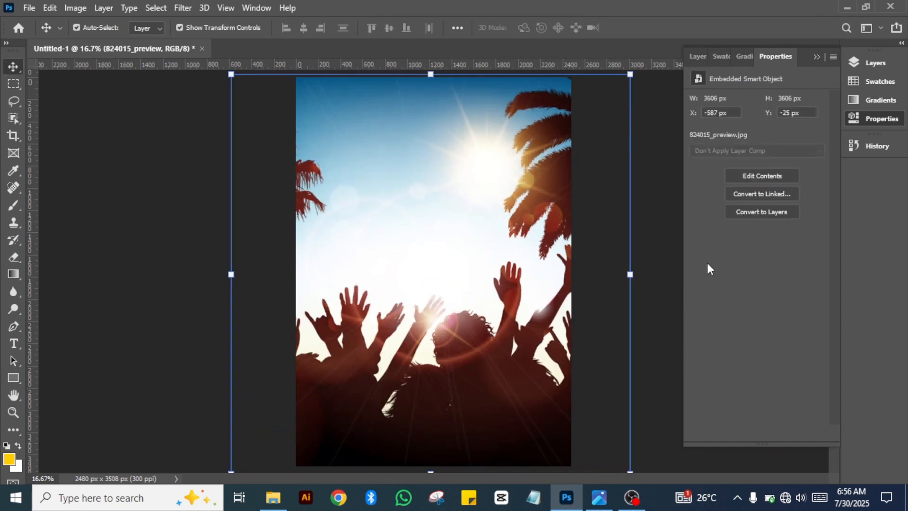
left_click(670, 223)
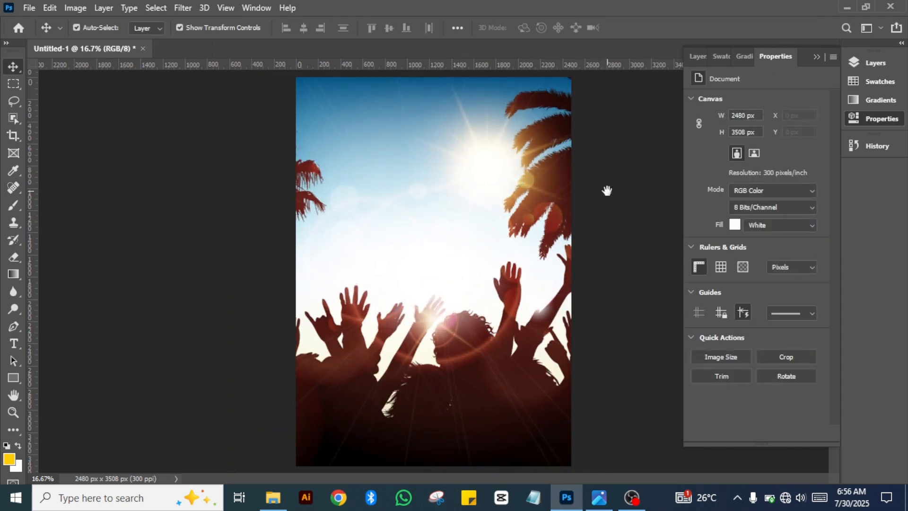
Set the blend mode of the 824015_preview crowd layer to Darken.
left_click(479, 225)
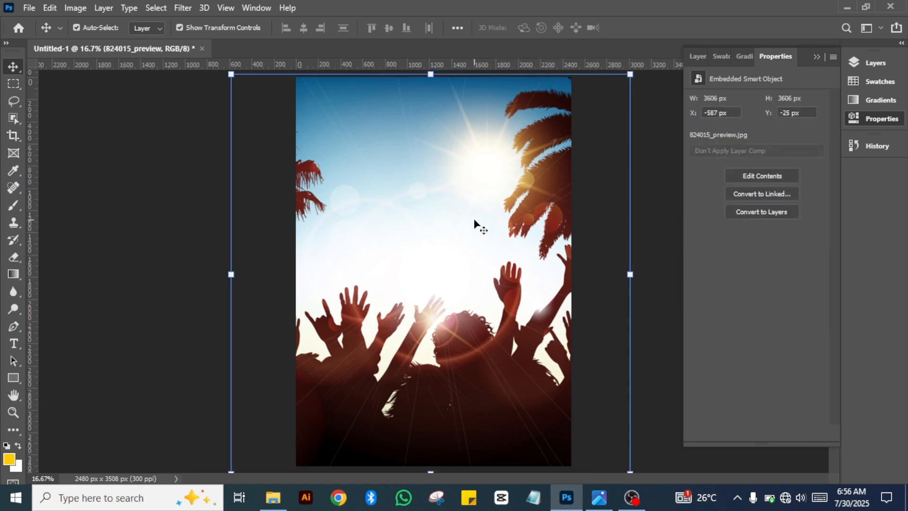
left_click(878, 65)
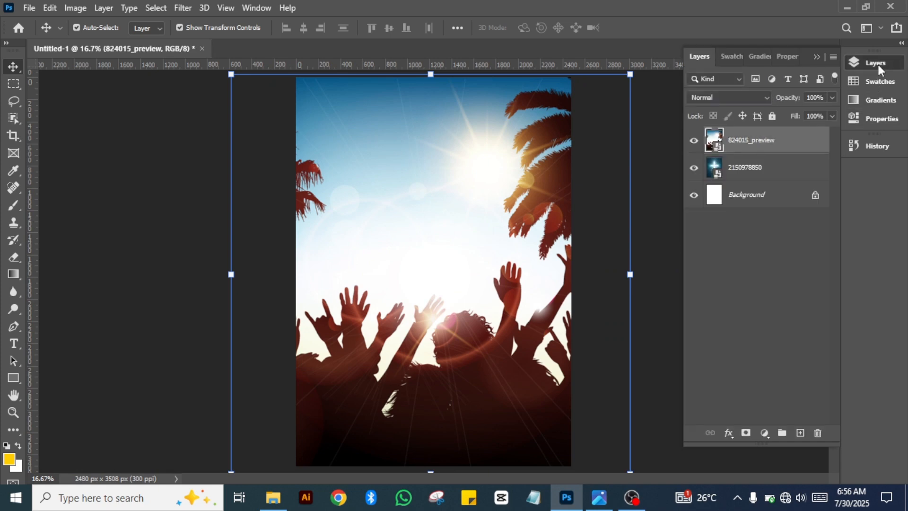
left_click(767, 97)
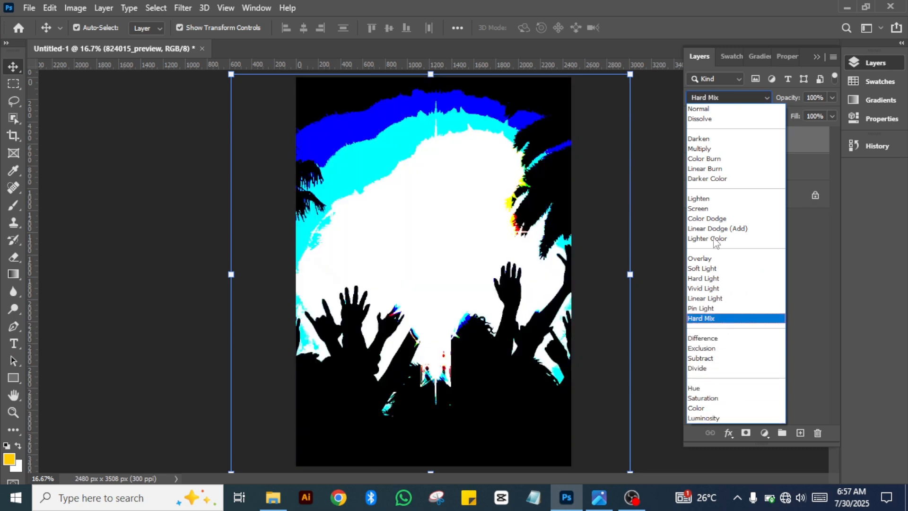
left_click(704, 140)
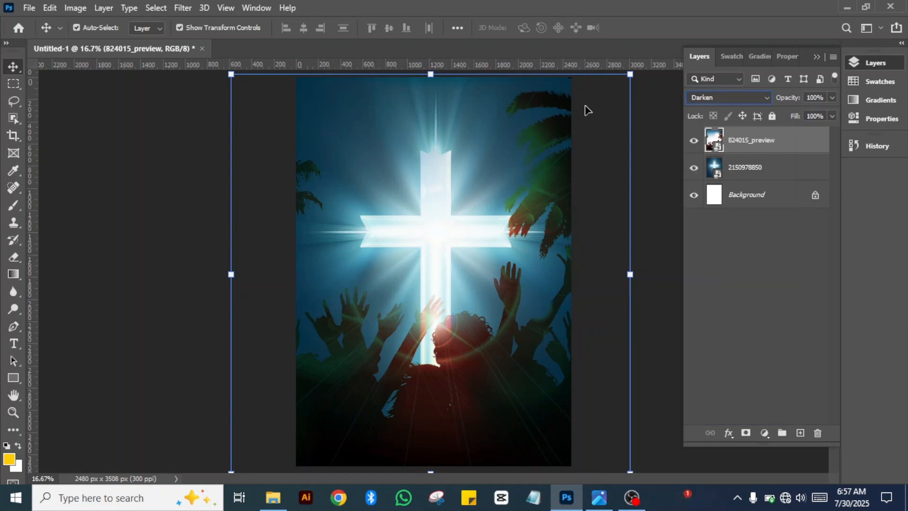
Apply a Gaussian Blur with a 24.9-pixel radius to the 824015_preview crowd layer, and leave no layer selected.
left_click(183, 8)
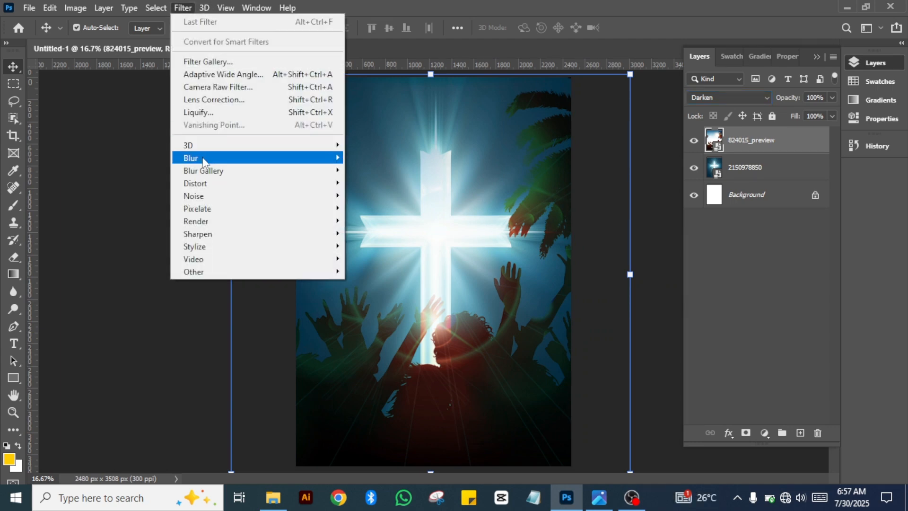
mouse_move(206, 160)
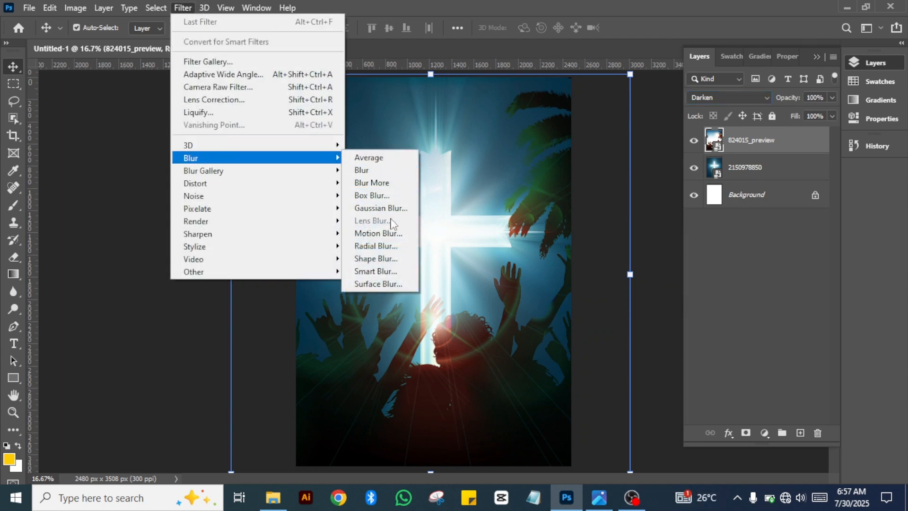
left_click(381, 209)
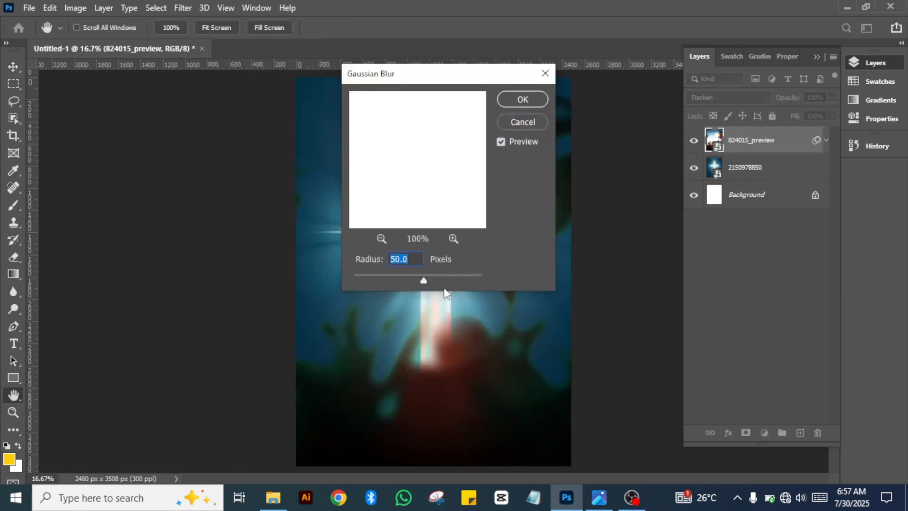
left_click_drag(423, 281, 396, 286)
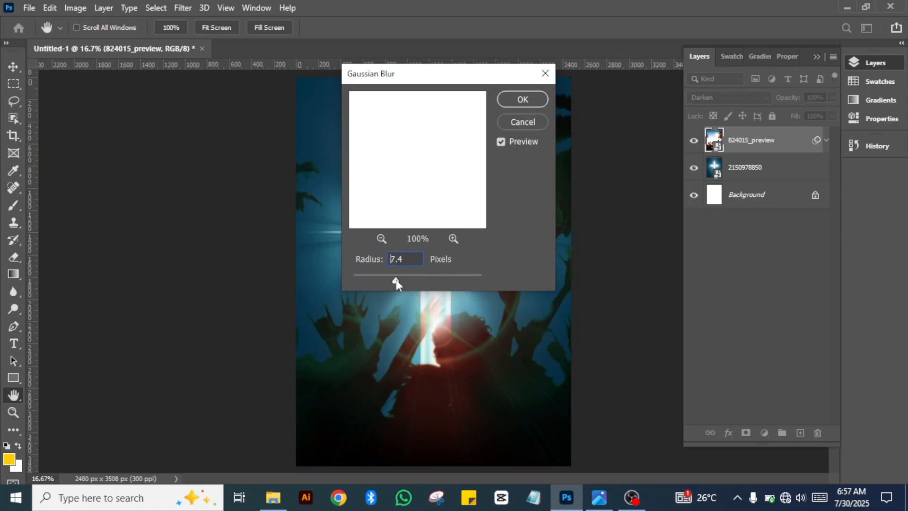
left_click_drag(413, 284, 413, 284)
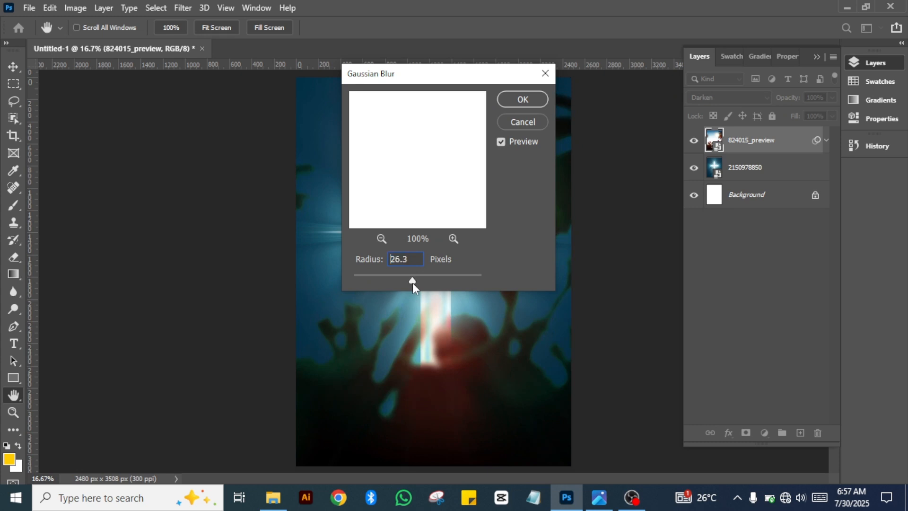
left_click_drag(409, 283, 409, 282)
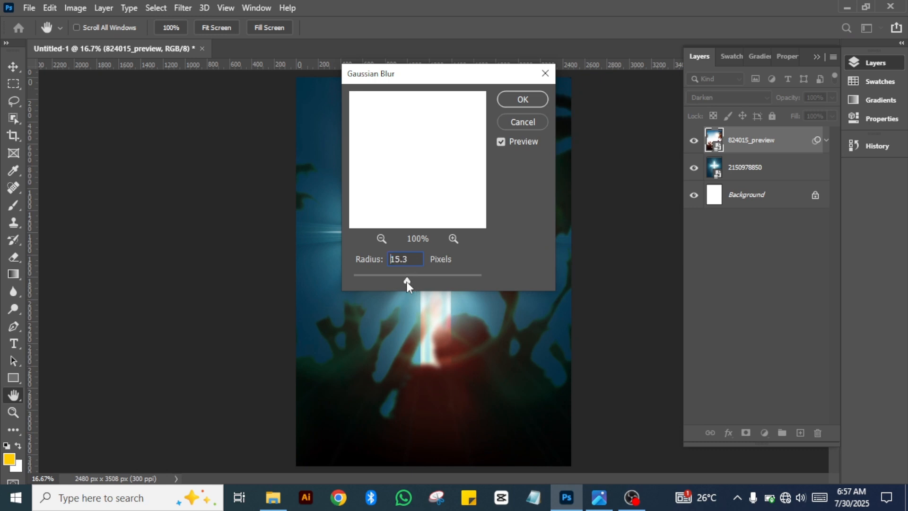
left_click_drag(407, 282, 403, 284)
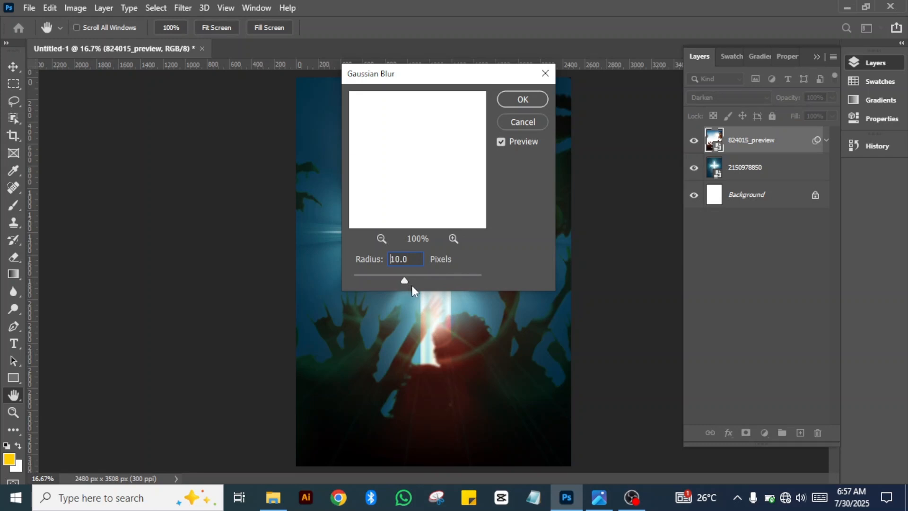
left_click(412, 285)
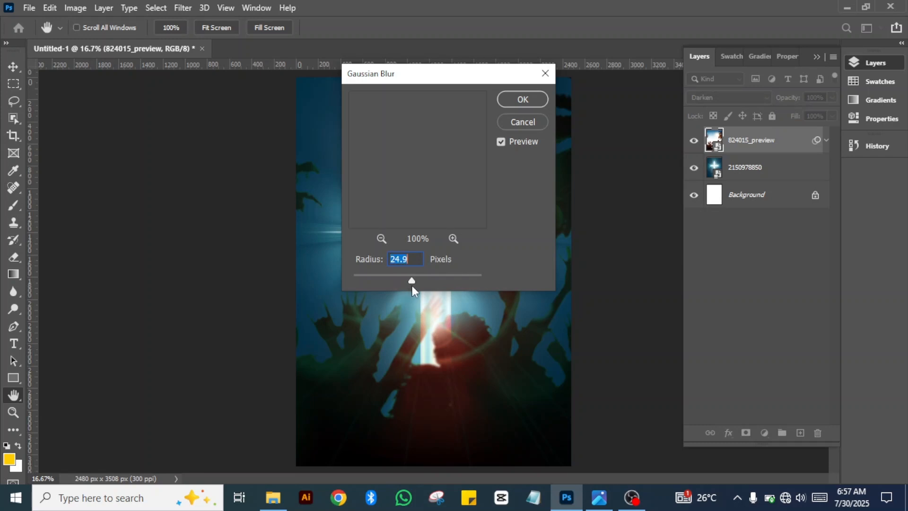
left_click(522, 99)
key("v")
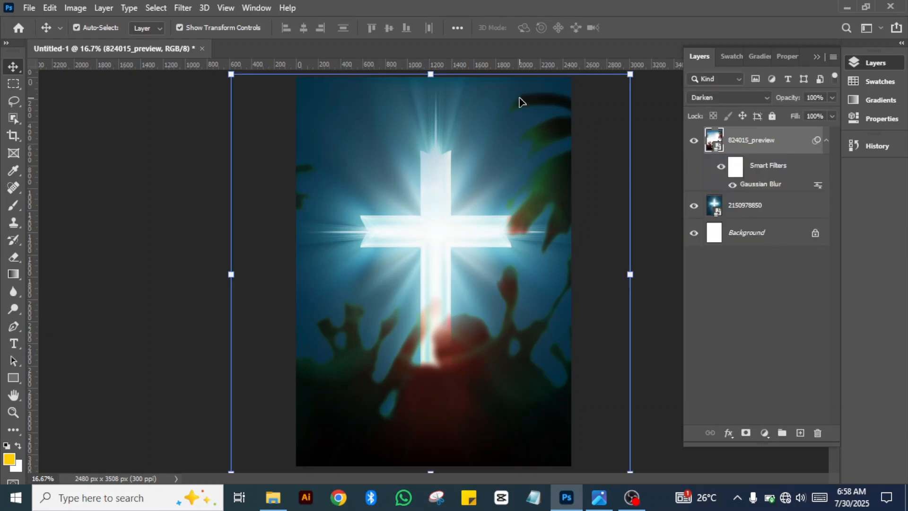
left_click(745, 212)
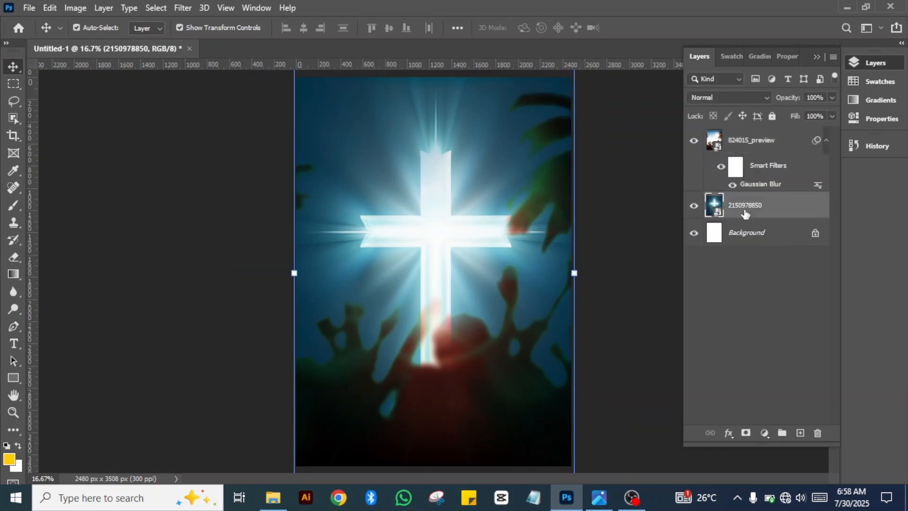
left_click(616, 252)
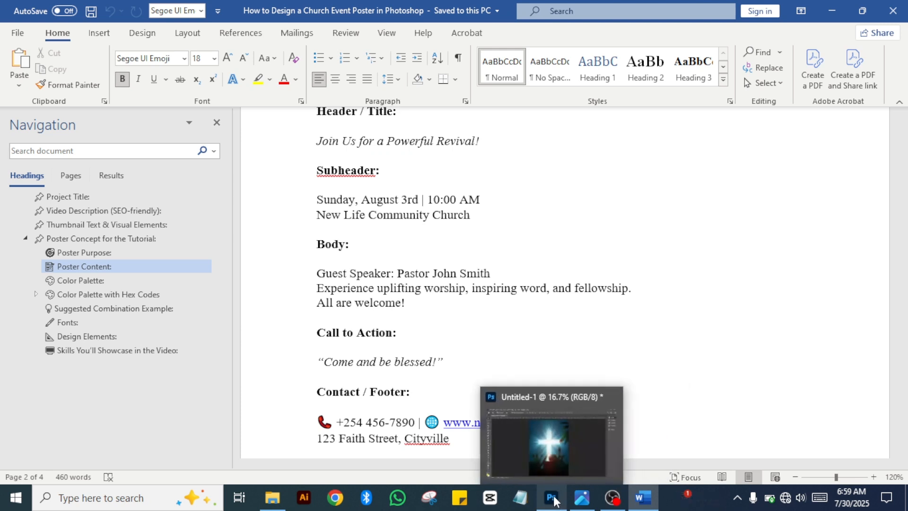
Switch to the Word document with the poster content and copy the line "New Life Community Church" from the subheader.
left_click(554, 499)
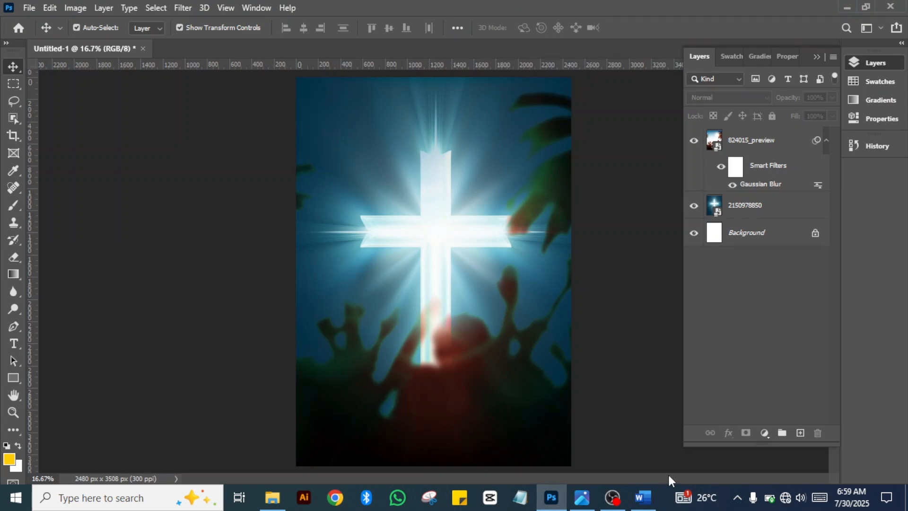
left_click(645, 497)
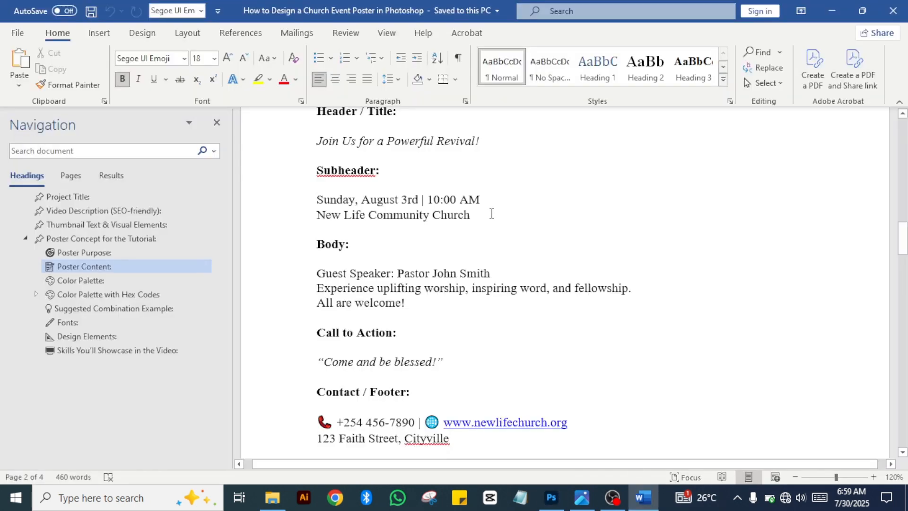
left_click_drag(476, 219, 322, 216)
key("ctrl+c")
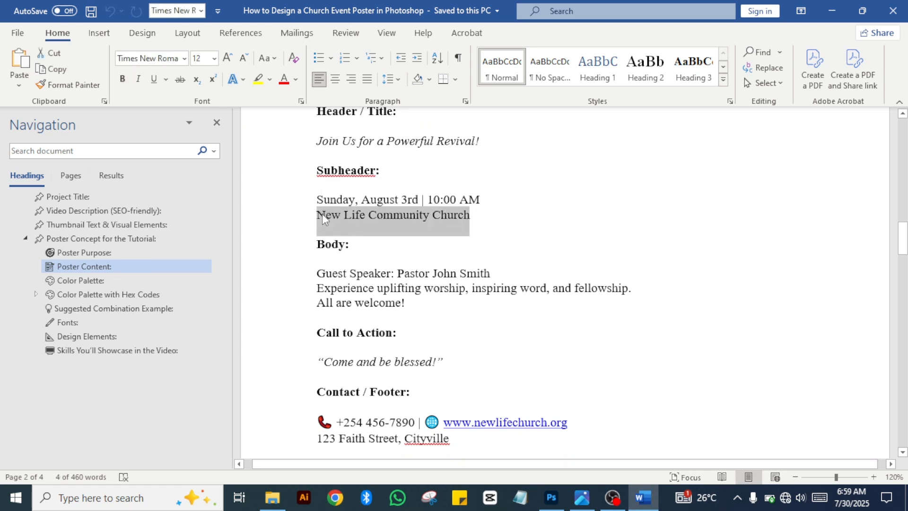
Switch to Photoshop and paste "New Life Community Church" as a new text layer near the top of the flyer.
left_click(551, 497)
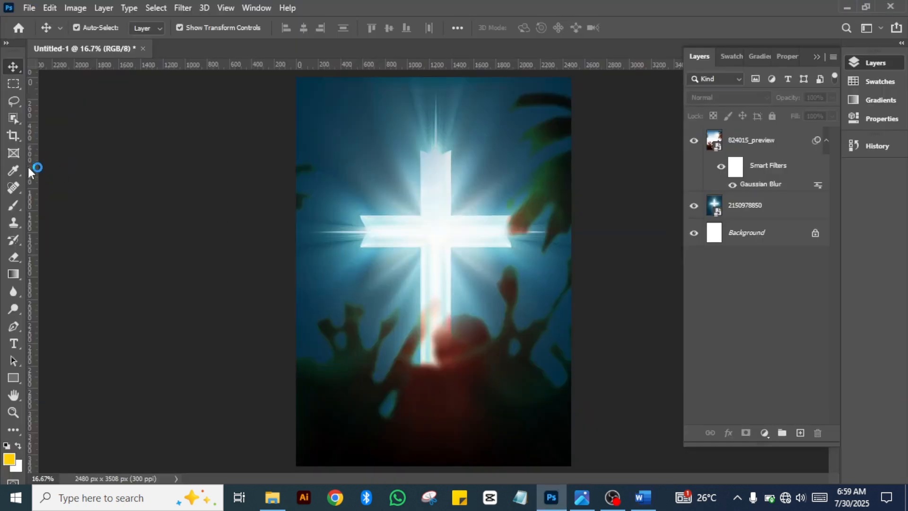
left_click(12, 345)
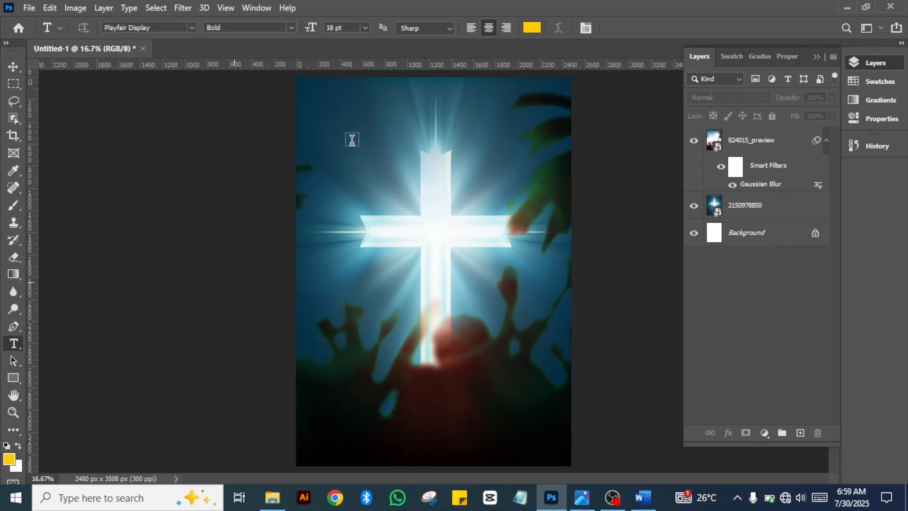
left_click(355, 113)
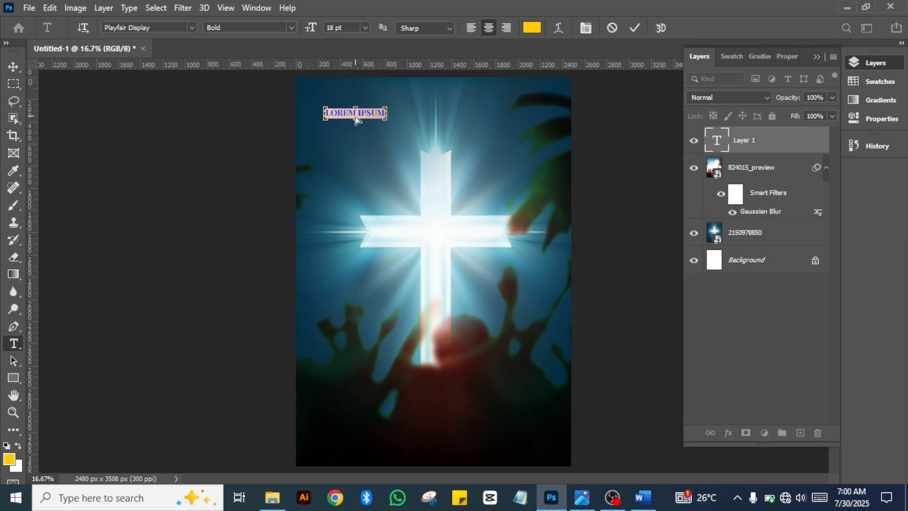
key("ctrl+v")
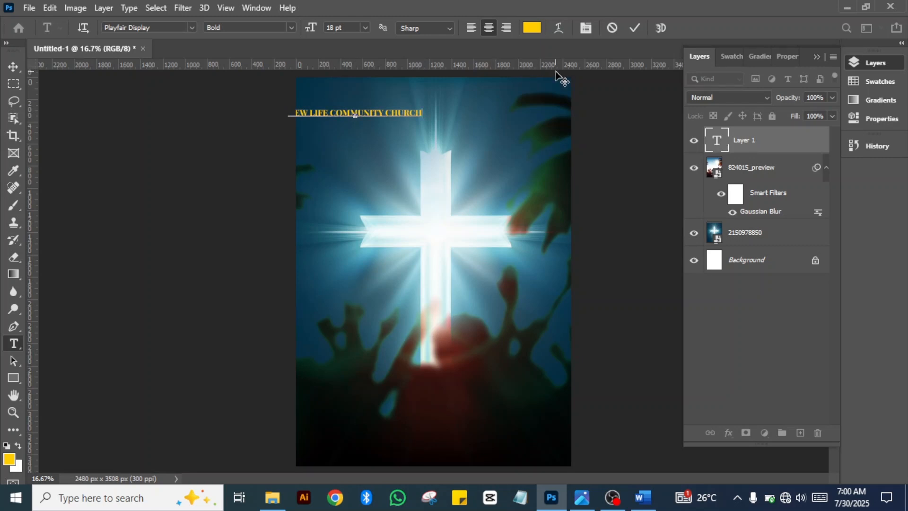
left_click(8, 69)
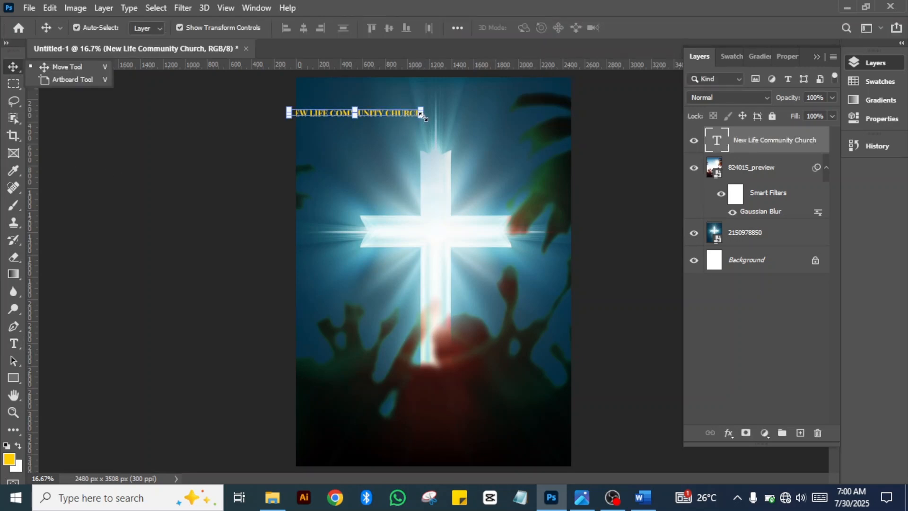
Enlarge the church name text to about 176% and move it up so it sits roughly centred above the cross.
left_click_drag(422, 115, 522, 163)
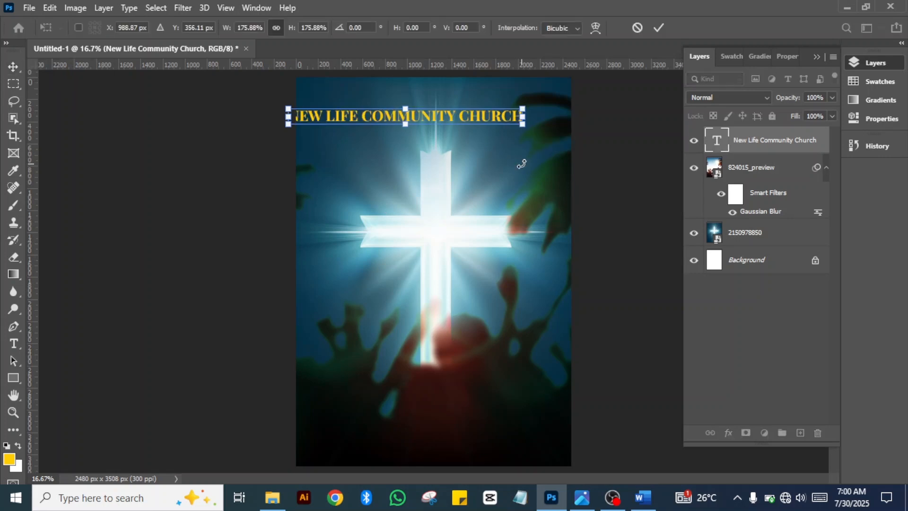
key("ctrl+plus")
key("ctrl+plus")
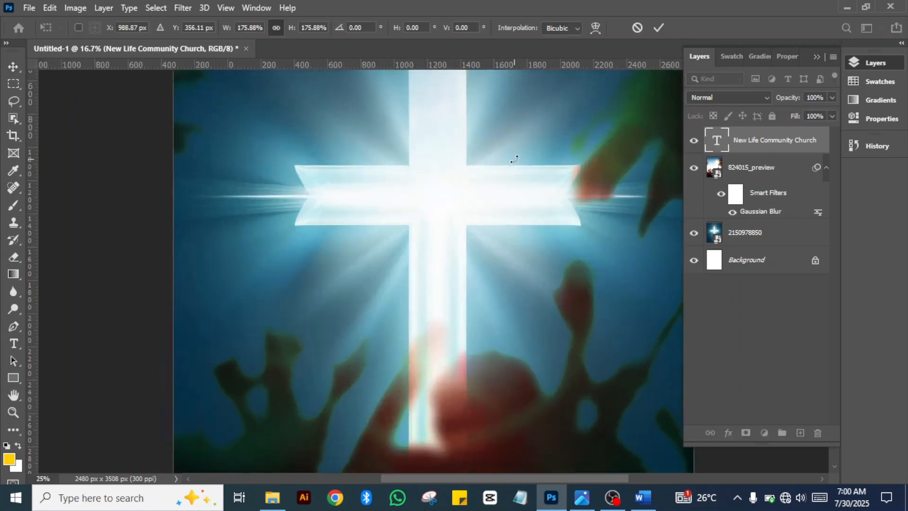
left_click_drag(547, 213, 565, 420)
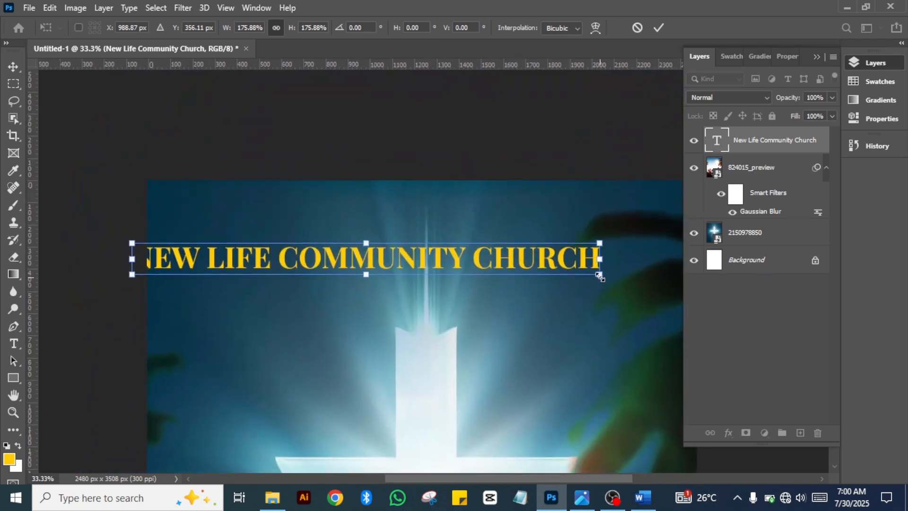
left_click_drag(553, 352, 486, 293)
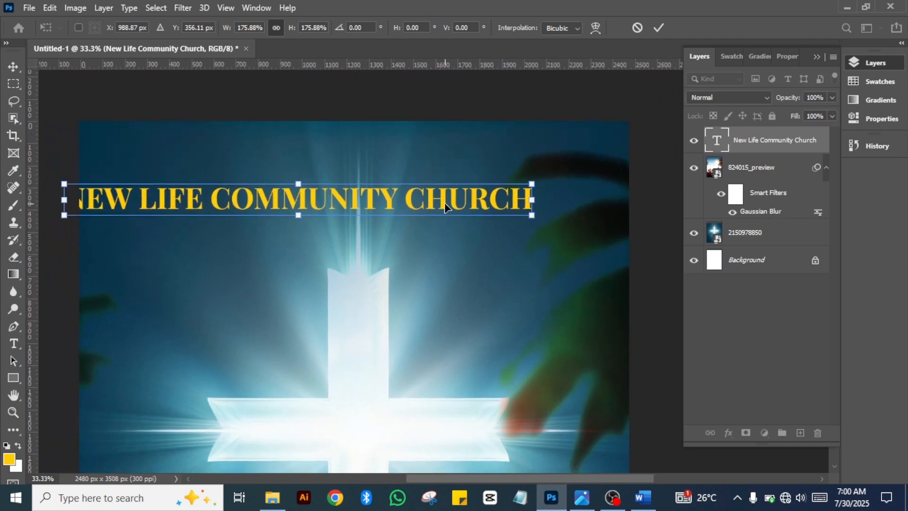
left_click_drag(468, 204, 509, 185)
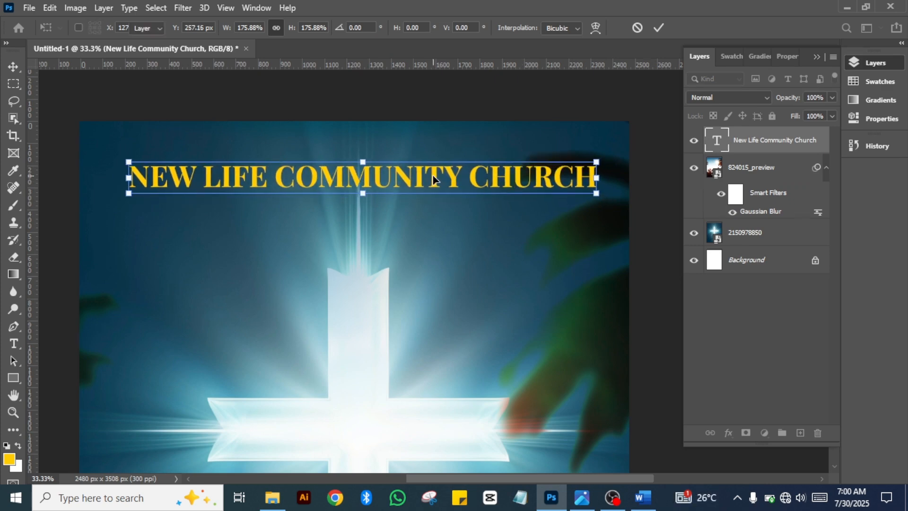
key("Return")
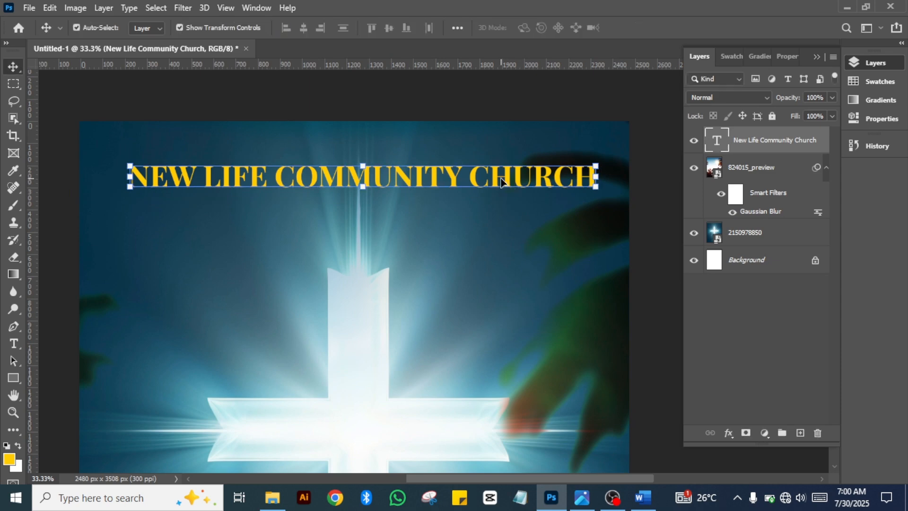
Change the font of the church name text to Lato and commit the edit.
double_click(502, 182)
key("ctrl+a")
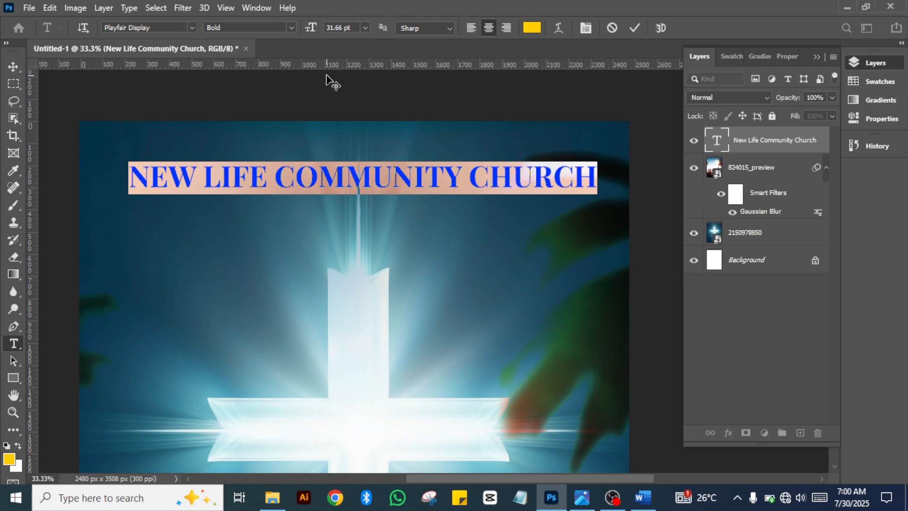
left_click(193, 28)
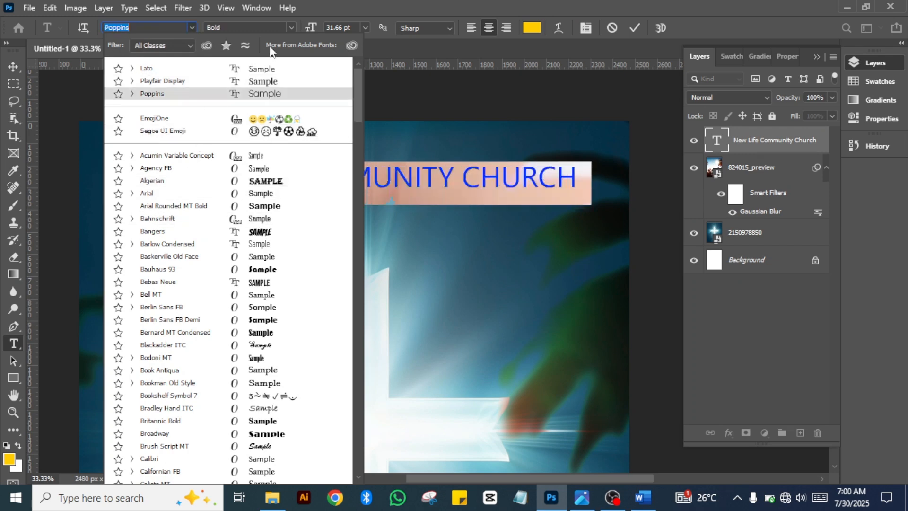
left_click(179, 69)
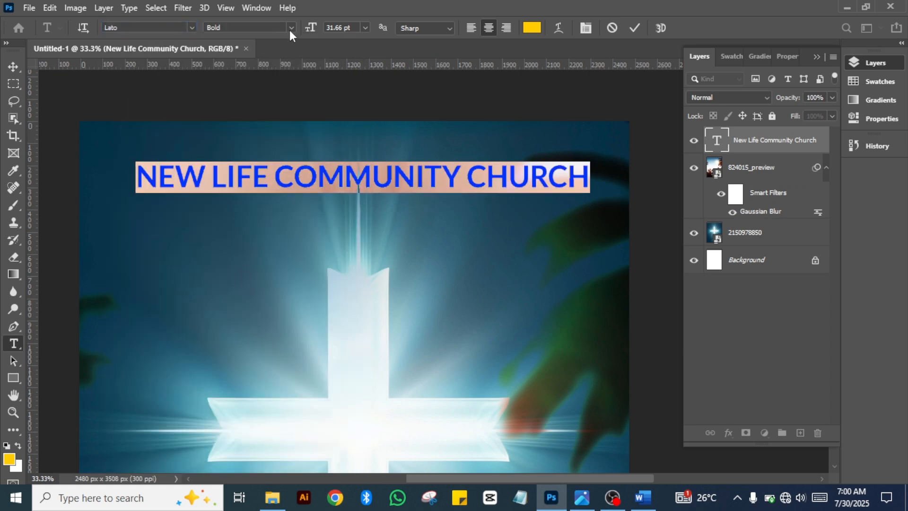
left_click(634, 28)
key("v")
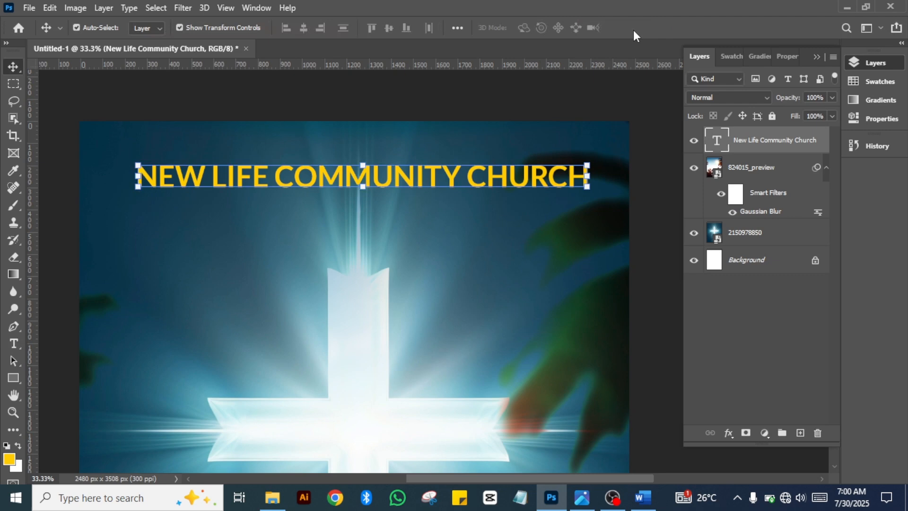
Recolour the church name text white using the recent white swatch, and commit the edit.
double_click(488, 177)
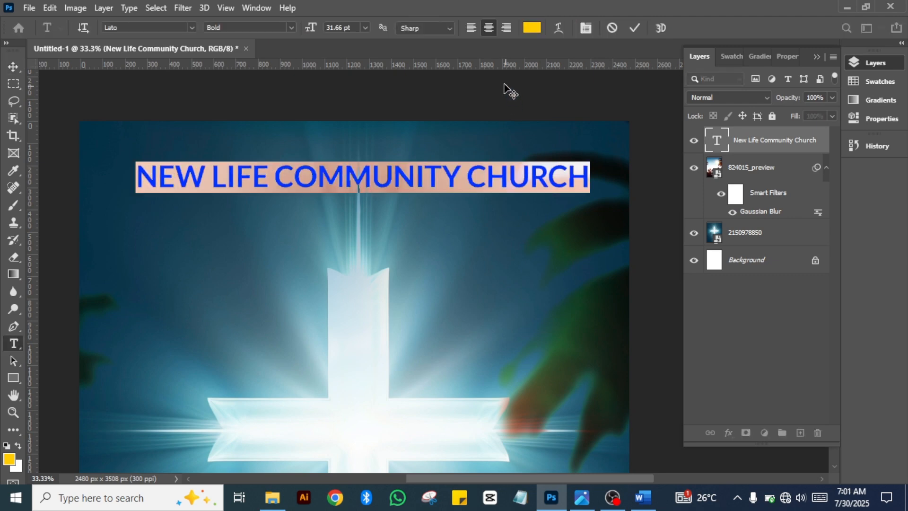
left_click(532, 28)
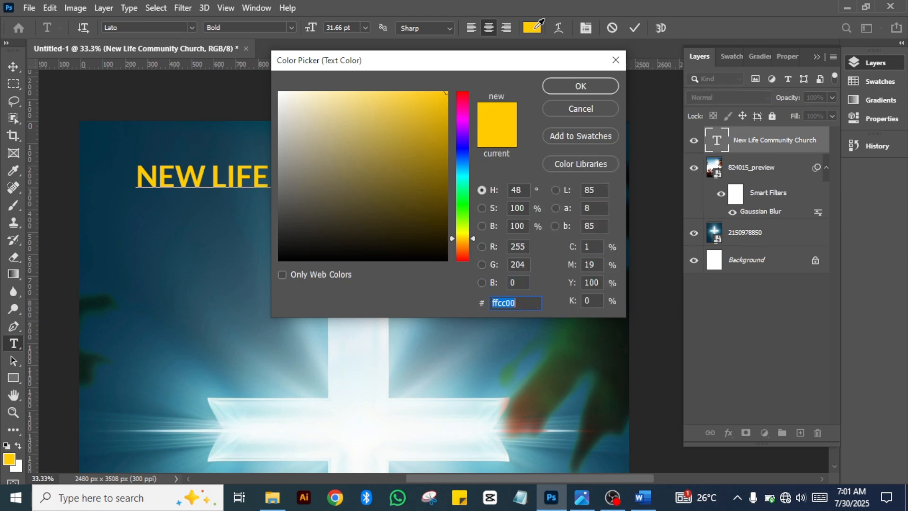
left_click(878, 82)
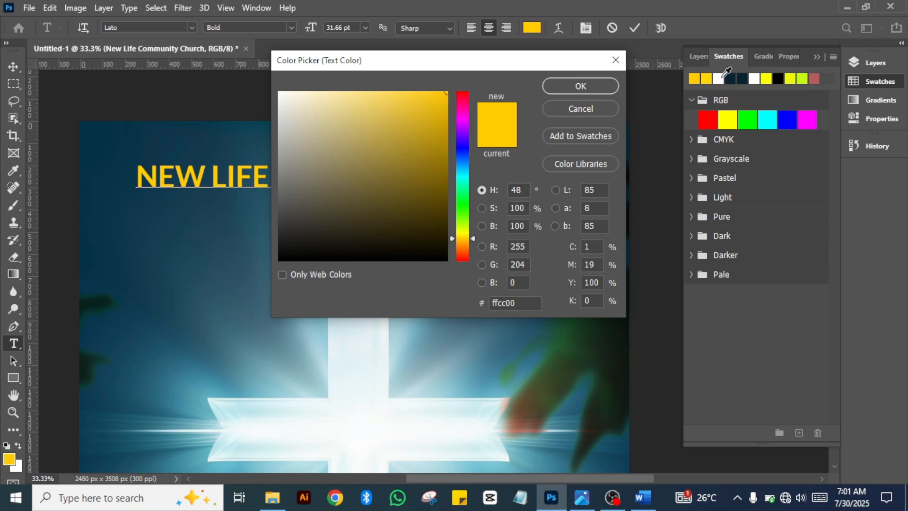
left_click(616, 60)
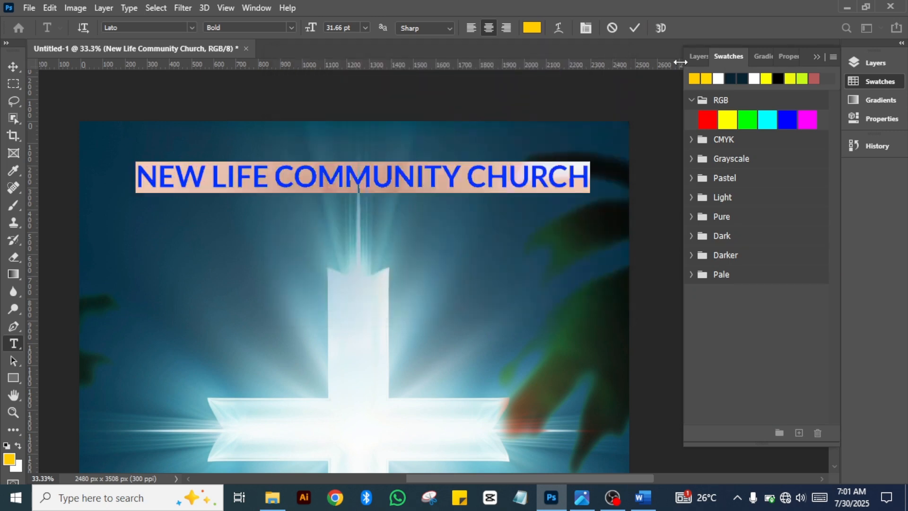
left_click(719, 79)
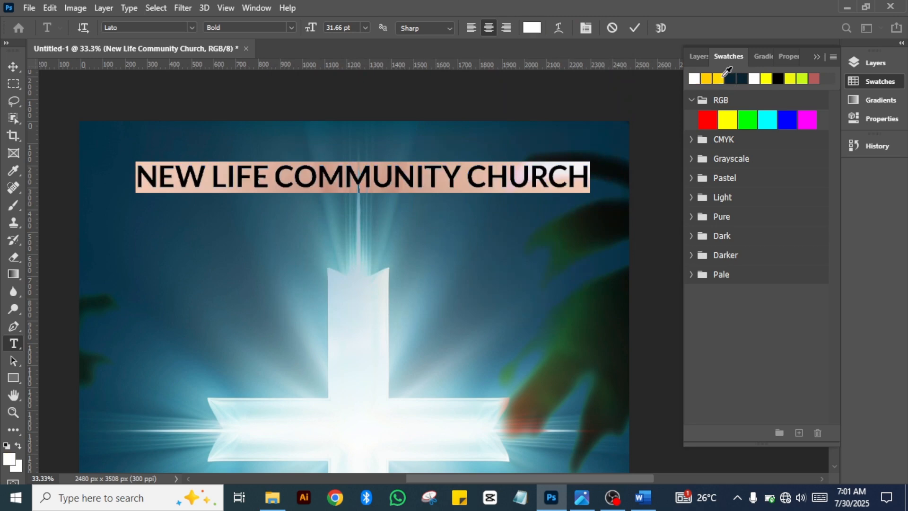
left_click(636, 28)
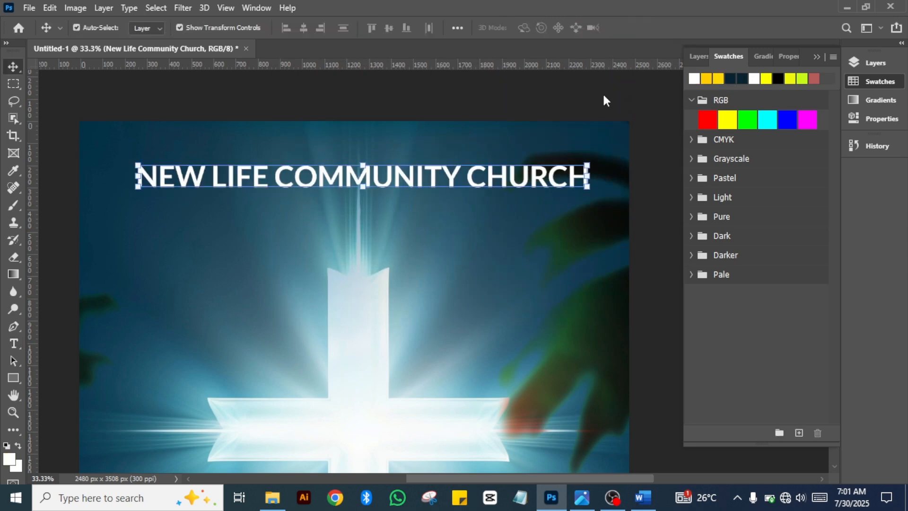
Add two vertical and two horizontal margin guides about 100 px inside the flyer's four edges.
left_click(449, 98)
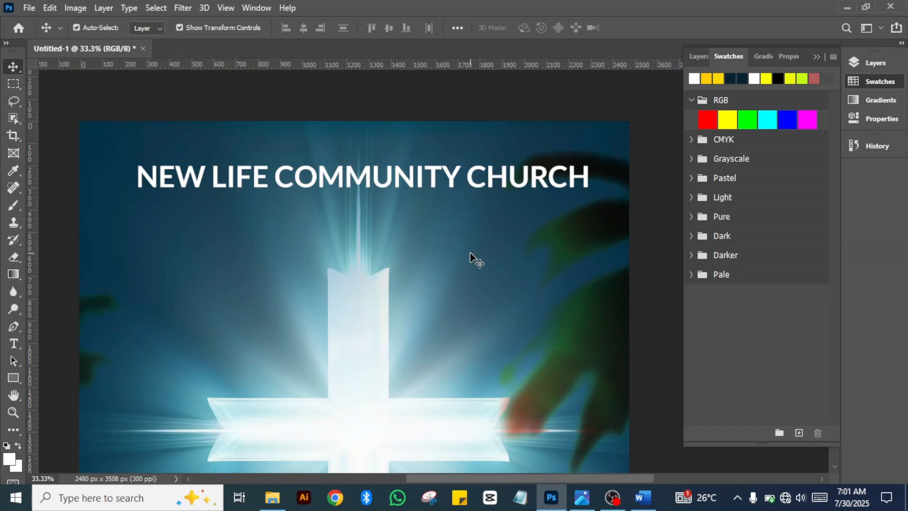
key("ctrl+minus")
key("ctrl+minus")
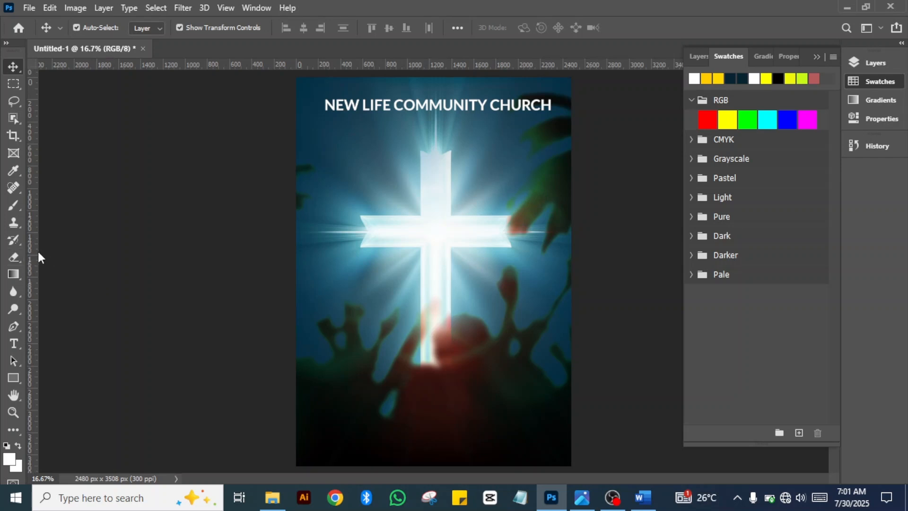
left_click_drag(36, 248, 309, 311)
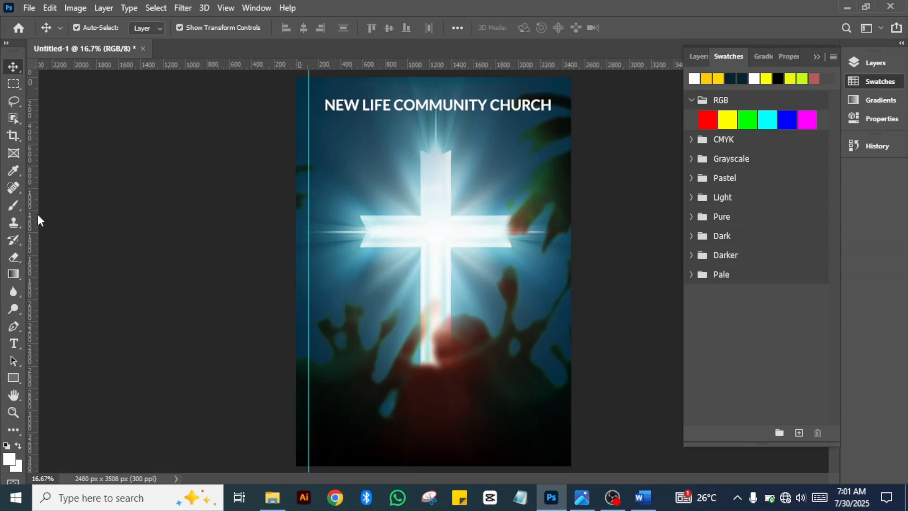
left_click_drag(38, 215, 219, 246)
left_click_drag(341, 249, 558, 260)
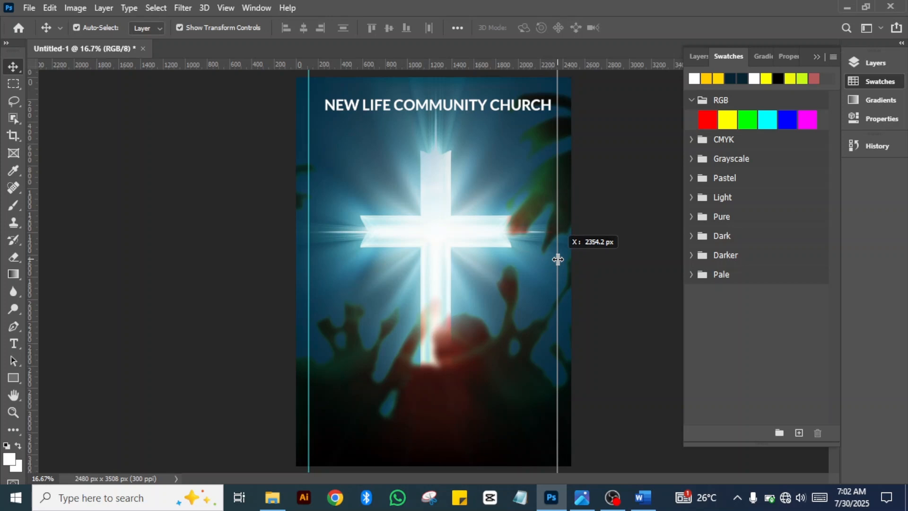
left_click_drag(558, 259, 560, 260)
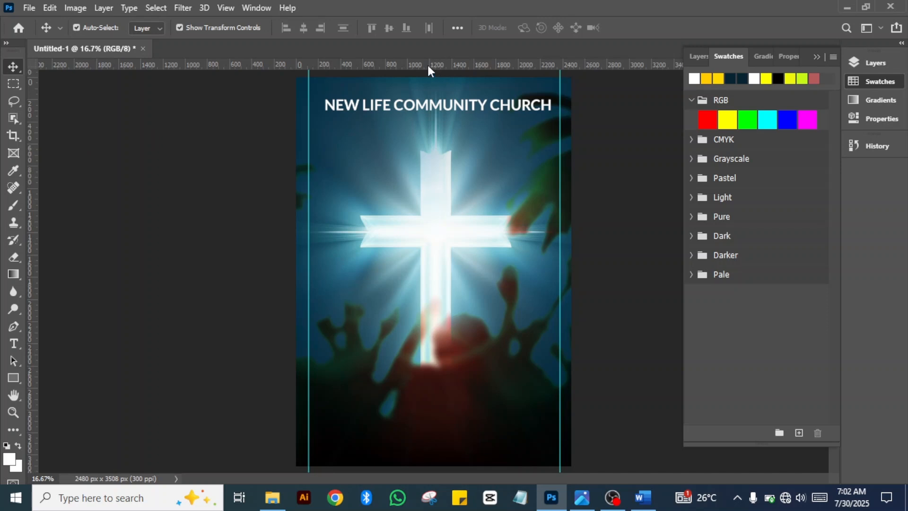
left_click_drag(428, 70, 426, 90)
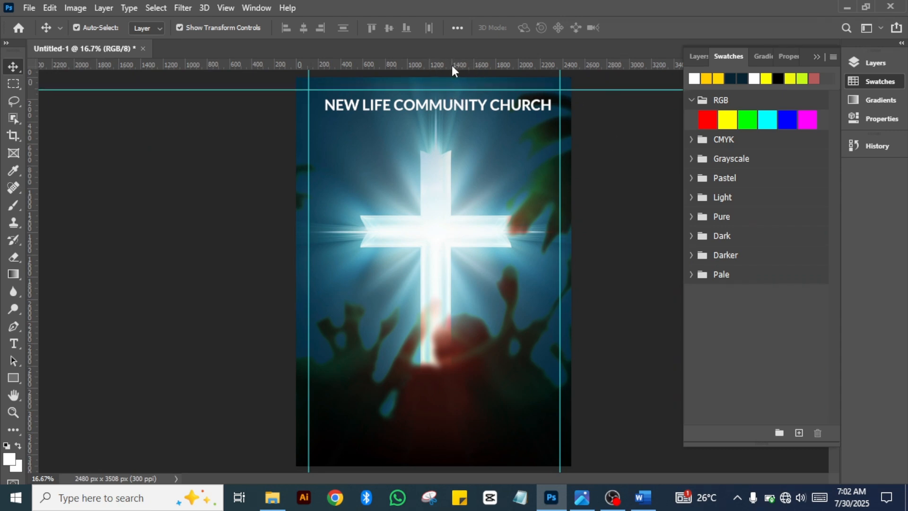
left_click_drag(452, 65, 409, 454)
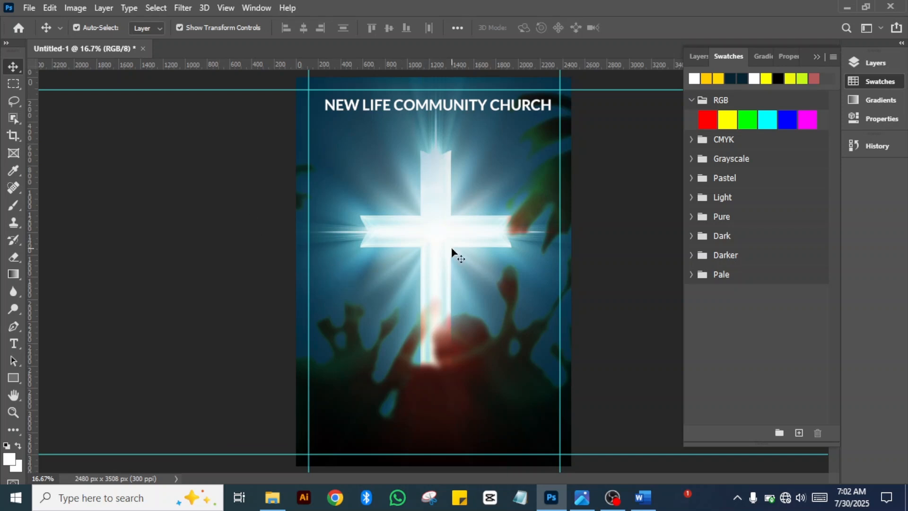
key("ctrl+plus")
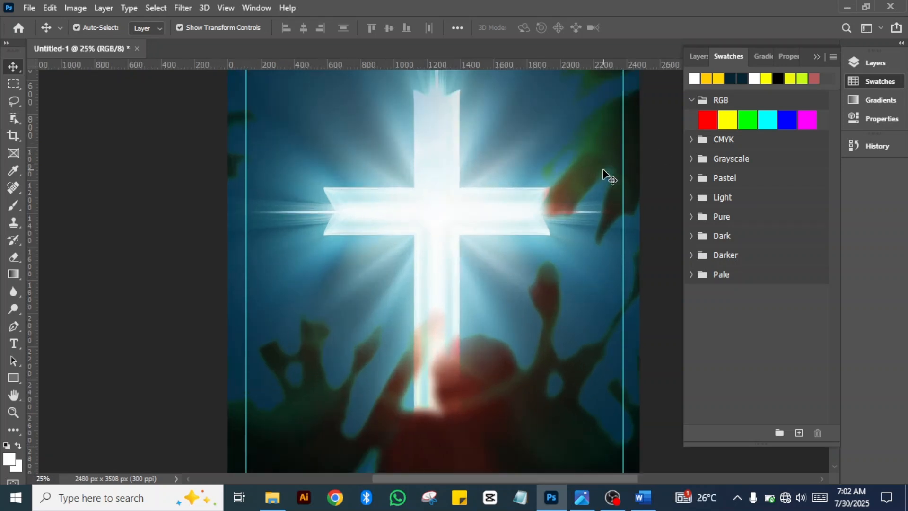
left_click_drag(546, 165, 492, 258)
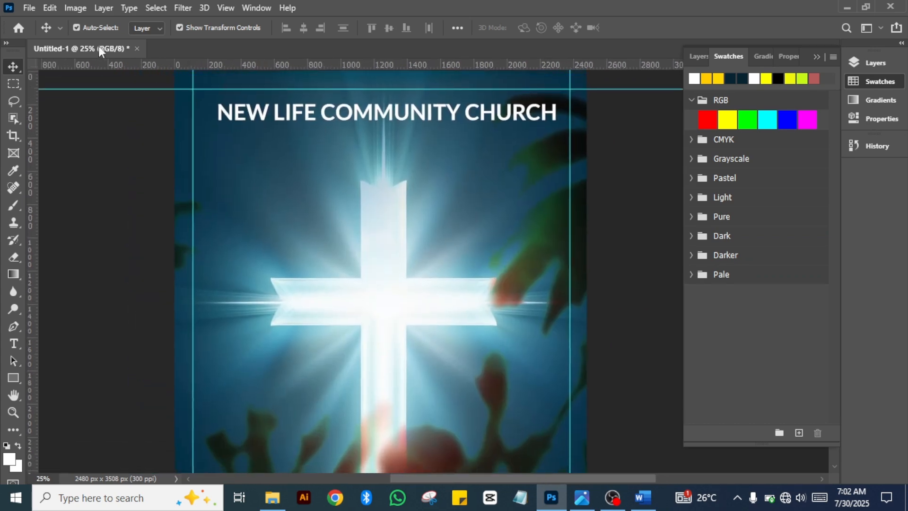
left_click(31, 7)
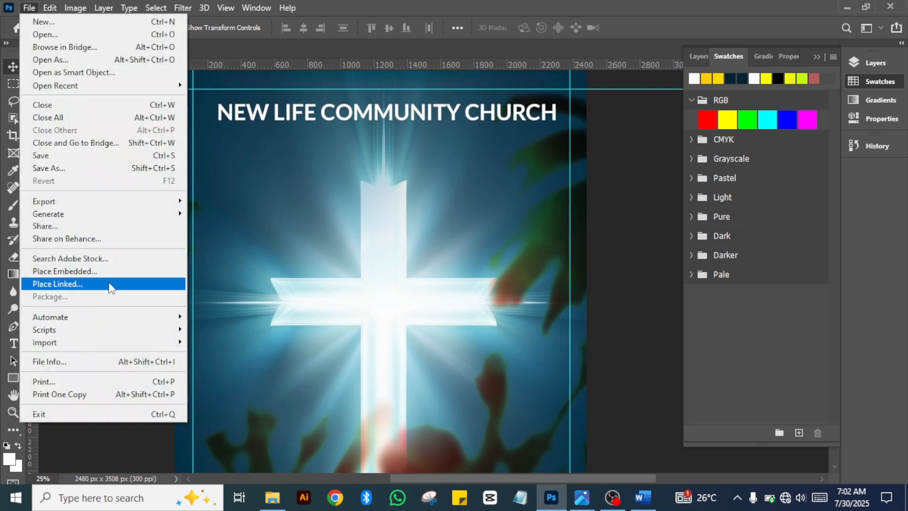
left_click(126, 273)
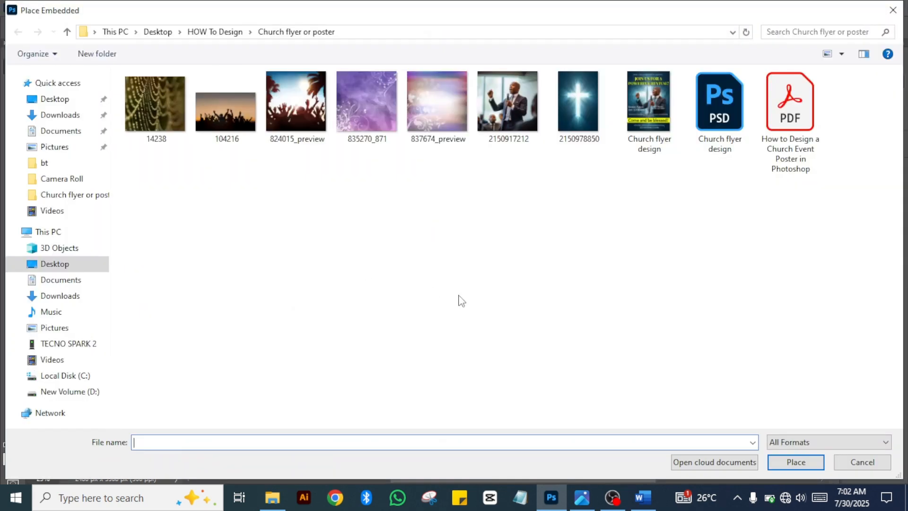
left_click(524, 84)
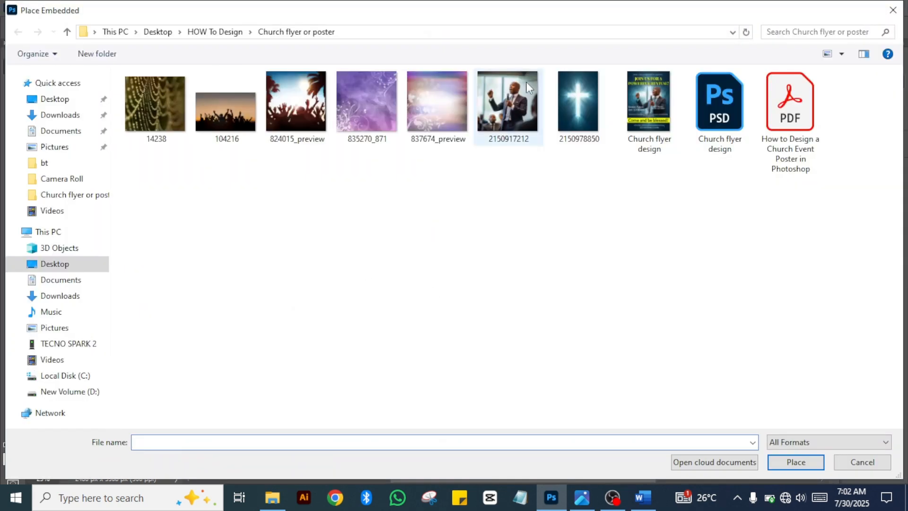
left_click(810, 461)
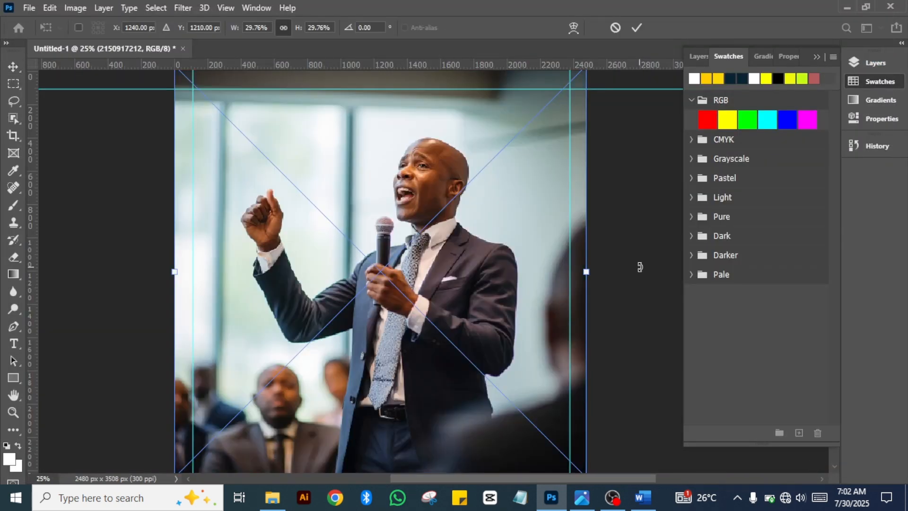
Scale the preacher photo to about 26.21%, position it below the church name extending past the flyer's right edge, and commit the placement.
key("ctrl+minus")
key("ctrl+minus")
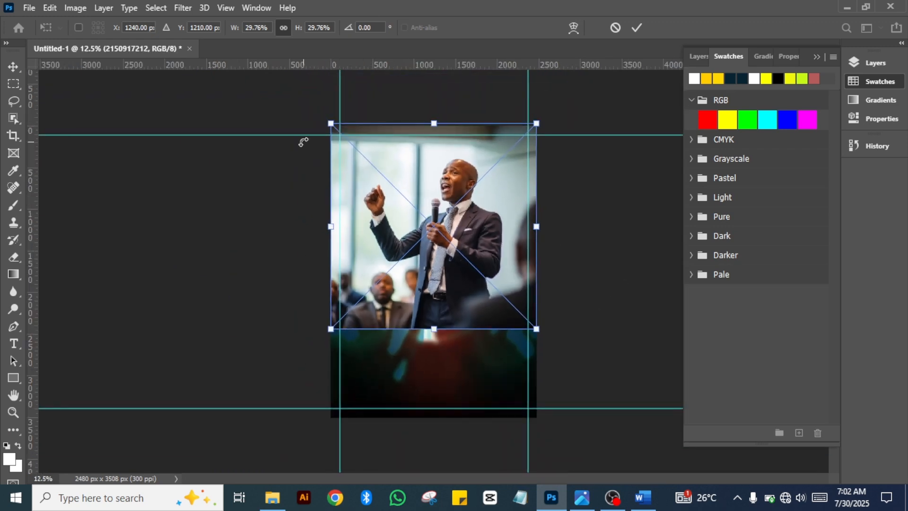
left_click_drag(330, 124, 368, 191)
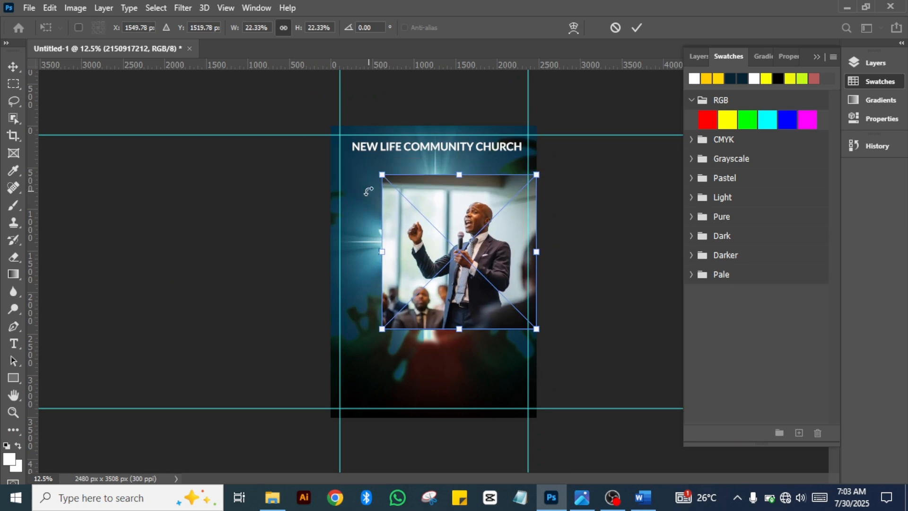
left_click_drag(483, 266, 474, 295)
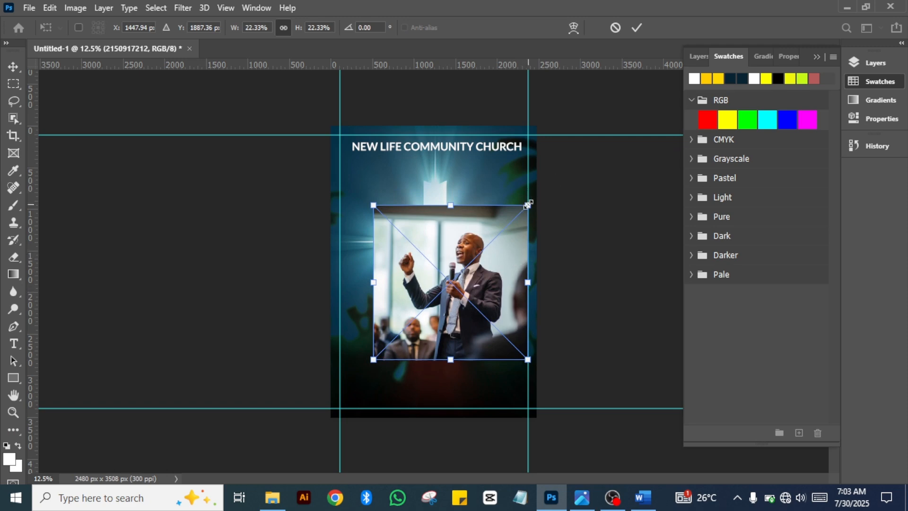
left_click_drag(528, 203, 564, 187)
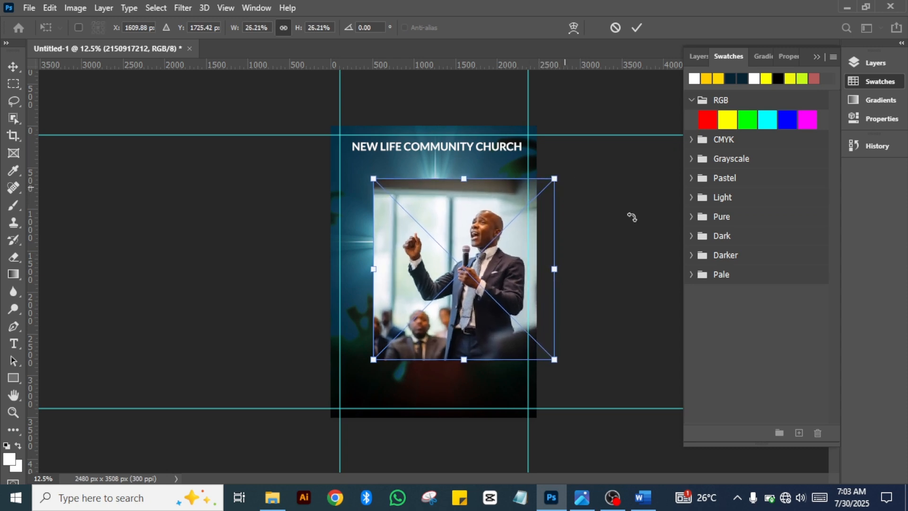
key("ctrl+plus")
key("ctrl+plus")
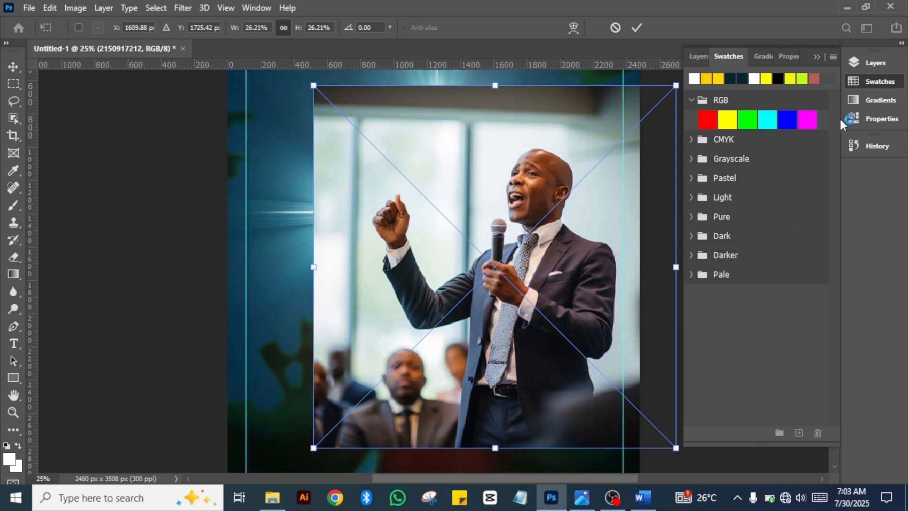
left_click(874, 63)
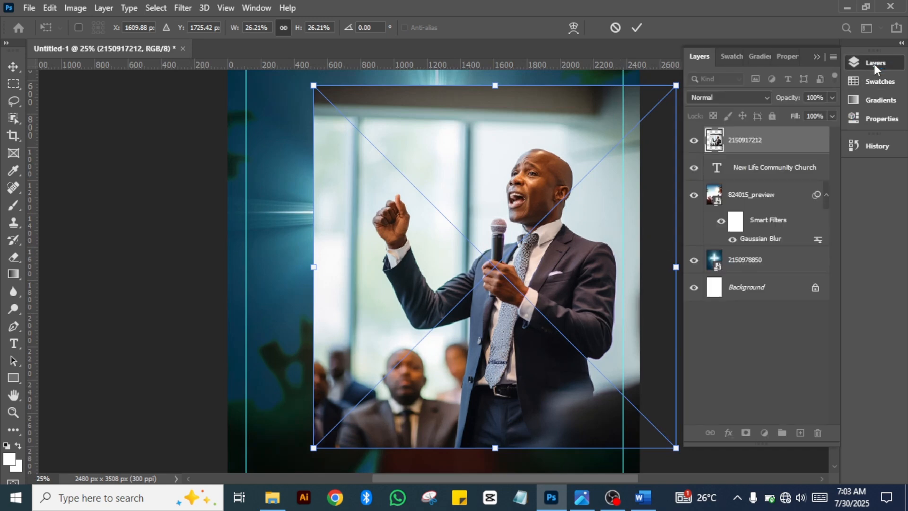
left_click(768, 98)
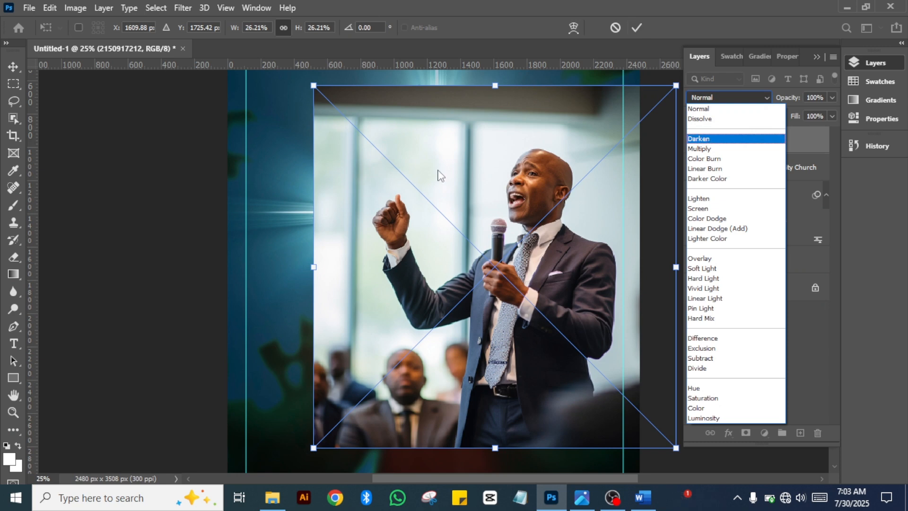
left_click(636, 28)
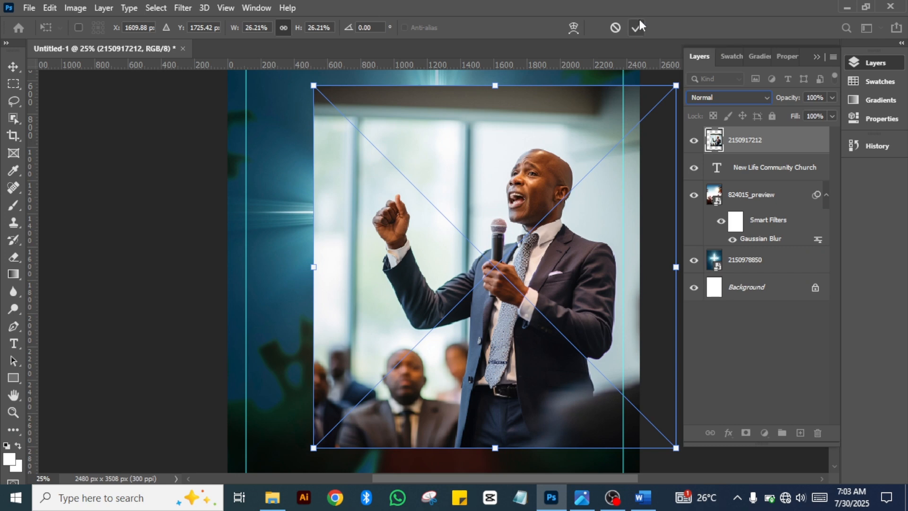
left_click(639, 18)
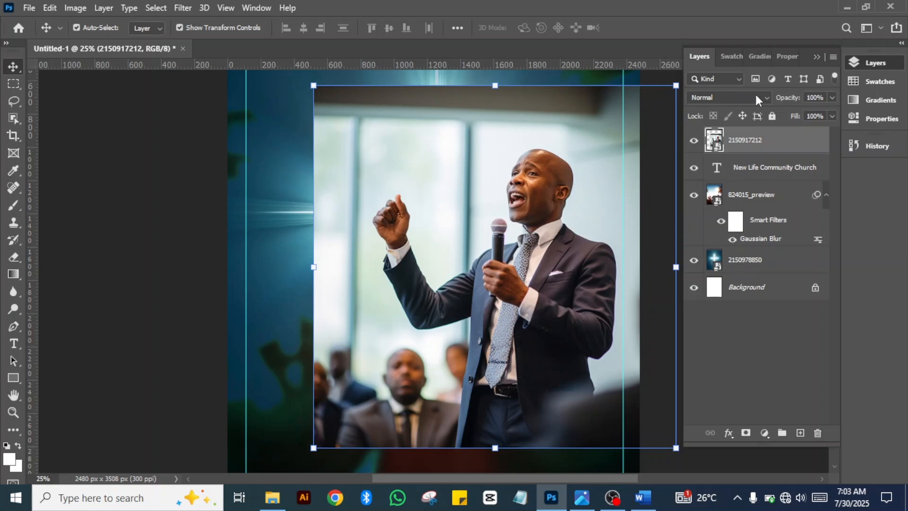
Set the blend mode of the preacher photo layer to Multiply.
left_click(756, 97)
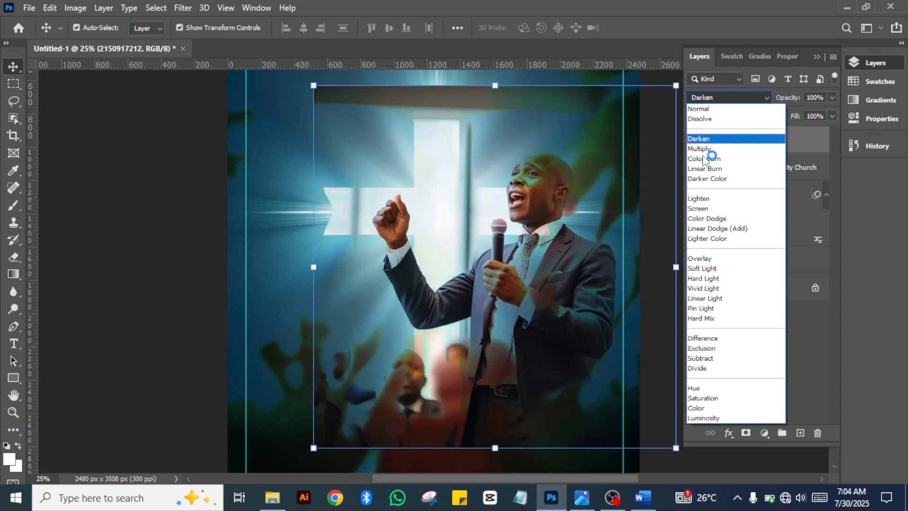
key("Escape")
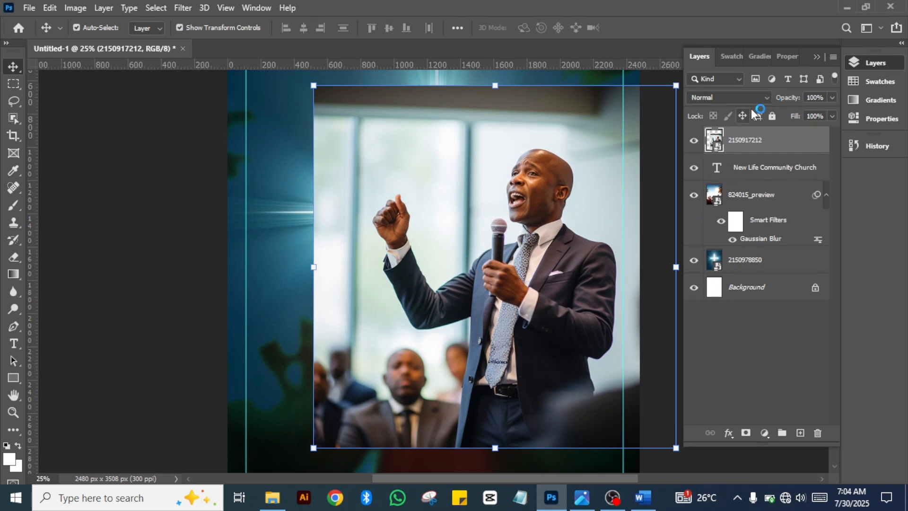
left_click(768, 97)
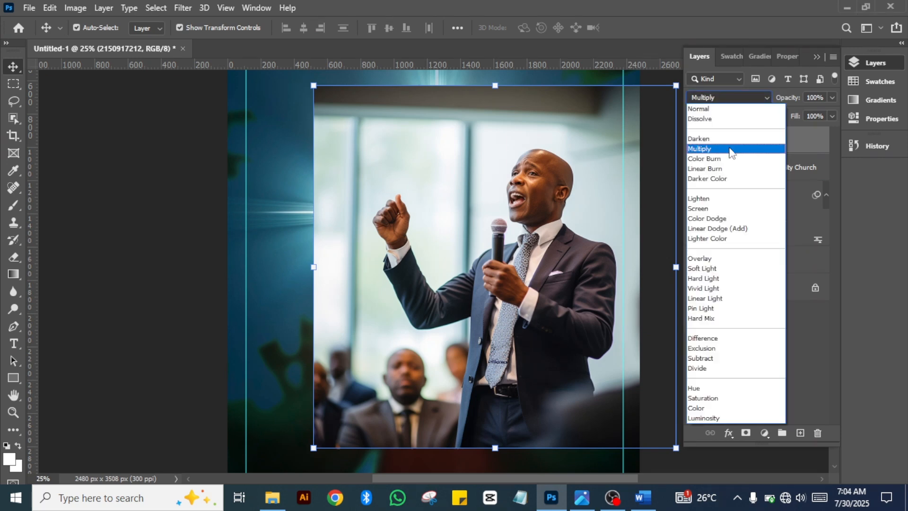
left_click(705, 149)
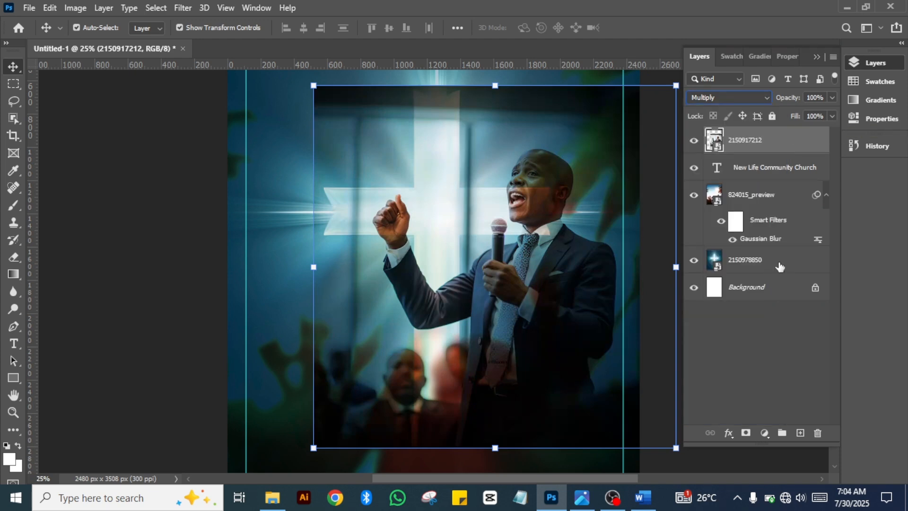
left_click(744, 262)
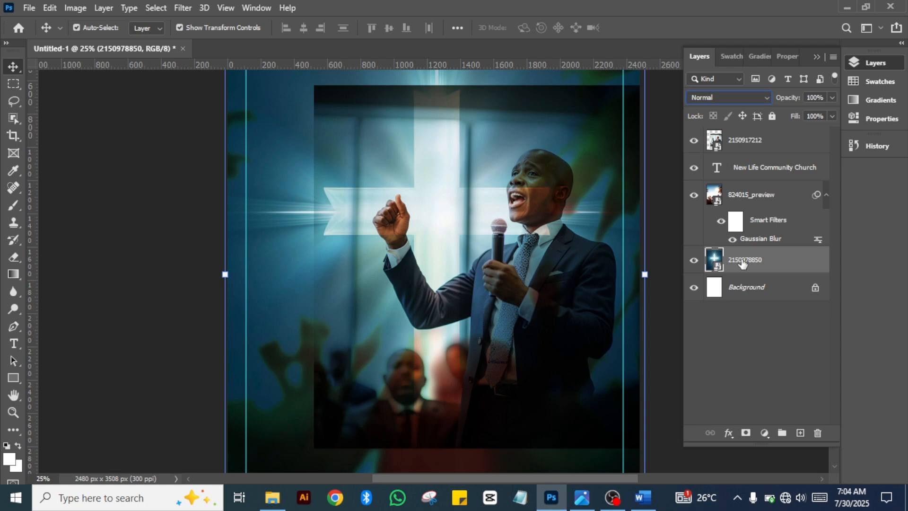
left_click(832, 98)
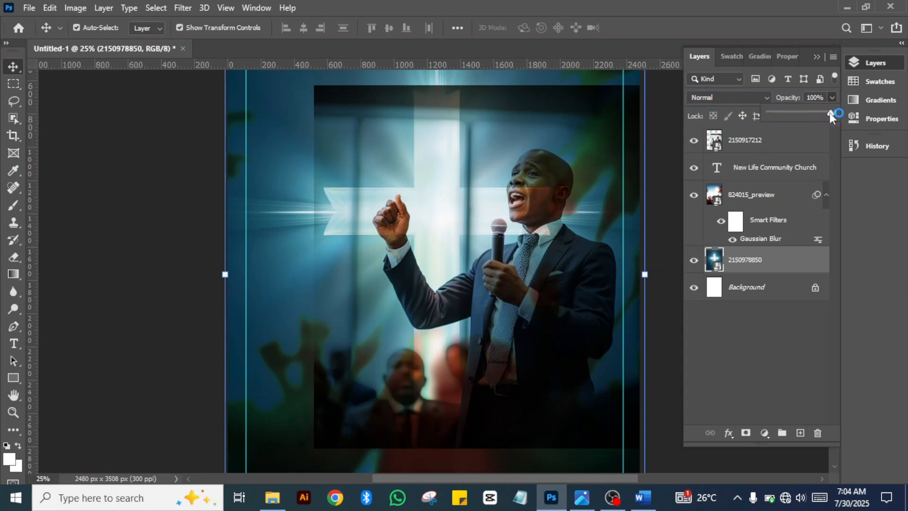
left_click_drag(831, 113, 813, 114)
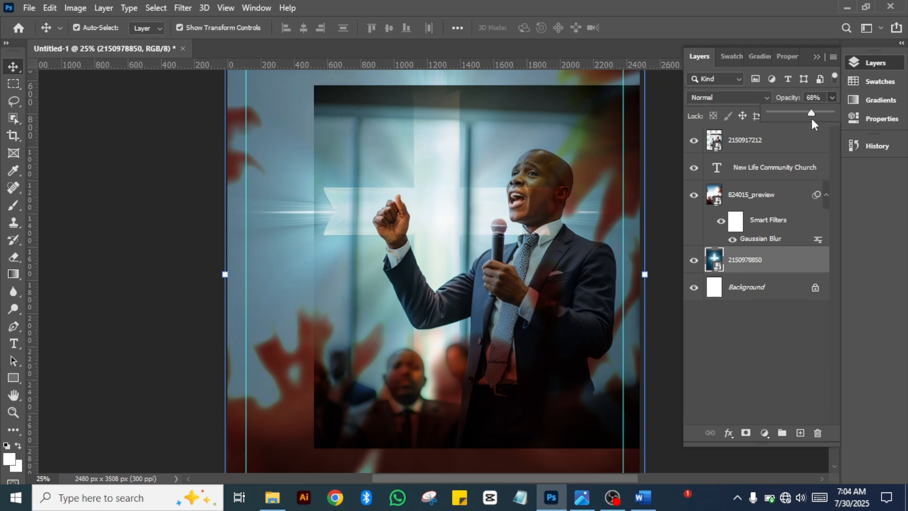
mouse_move(811, 116)
left_mouse_down()
mouse_move(805, 121)
mouse_move(820, 126)
left_mouse_up()
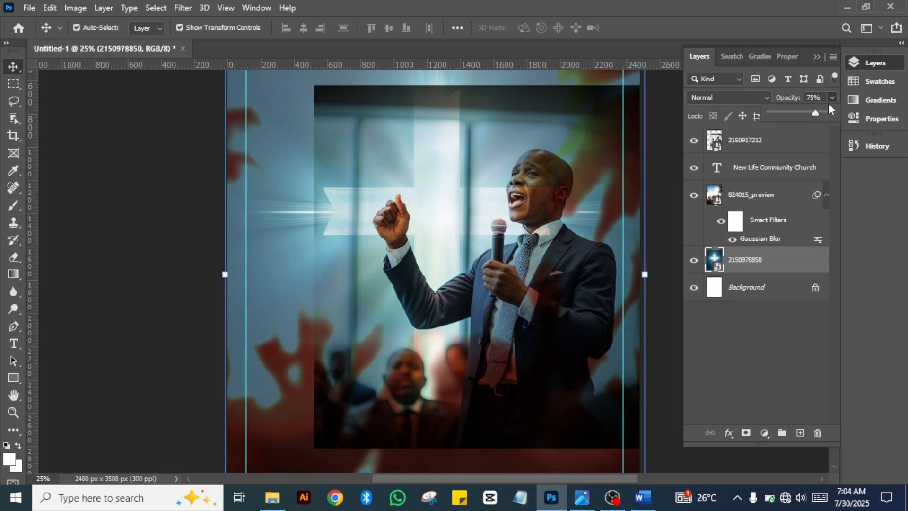
left_click(832, 97)
left_click(832, 116)
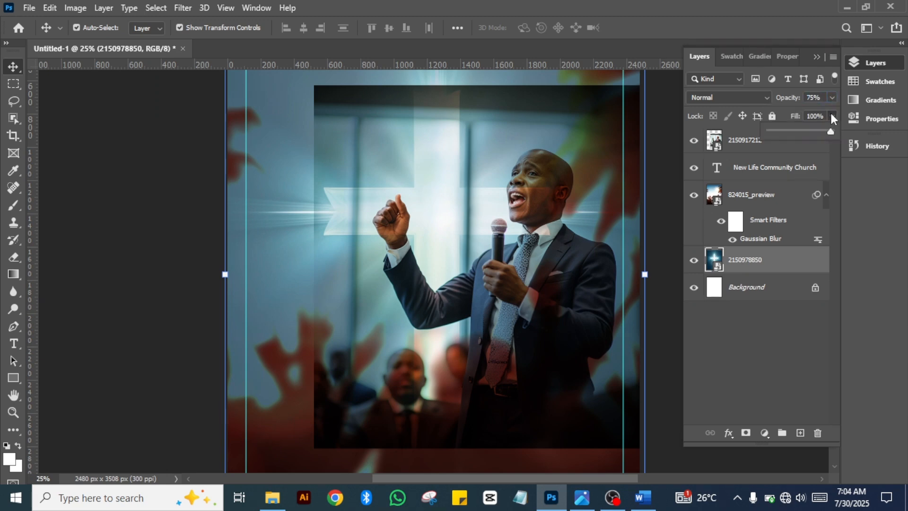
left_click_drag(812, 150, 817, 154)
left_click(817, 149)
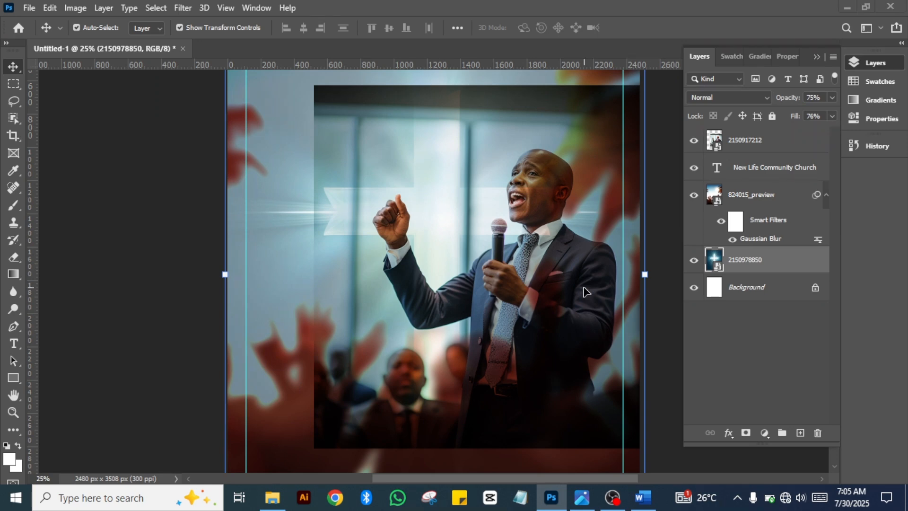
left_click(745, 142)
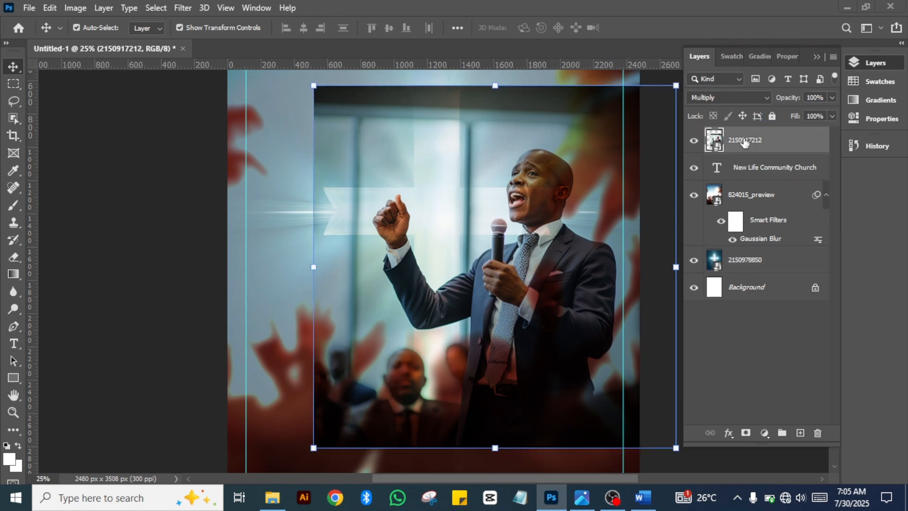
left_click(831, 98)
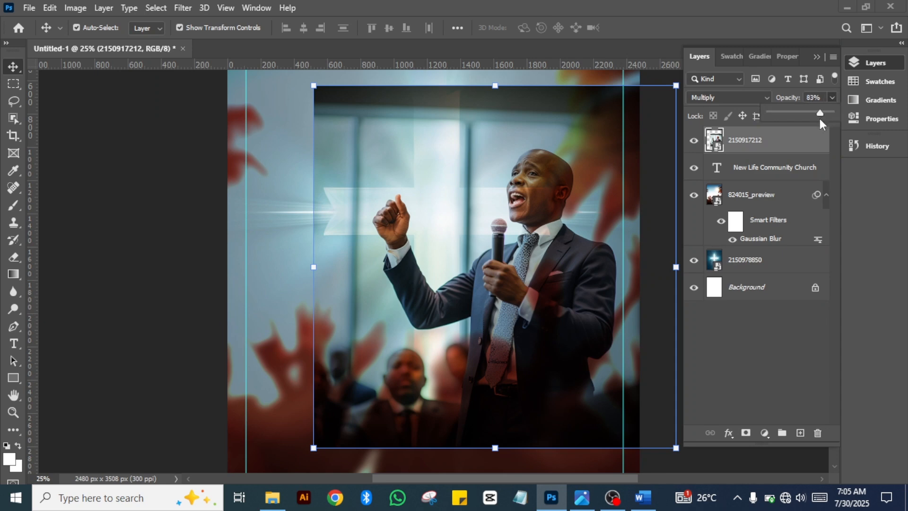
left_click_drag(812, 126, 812, 126)
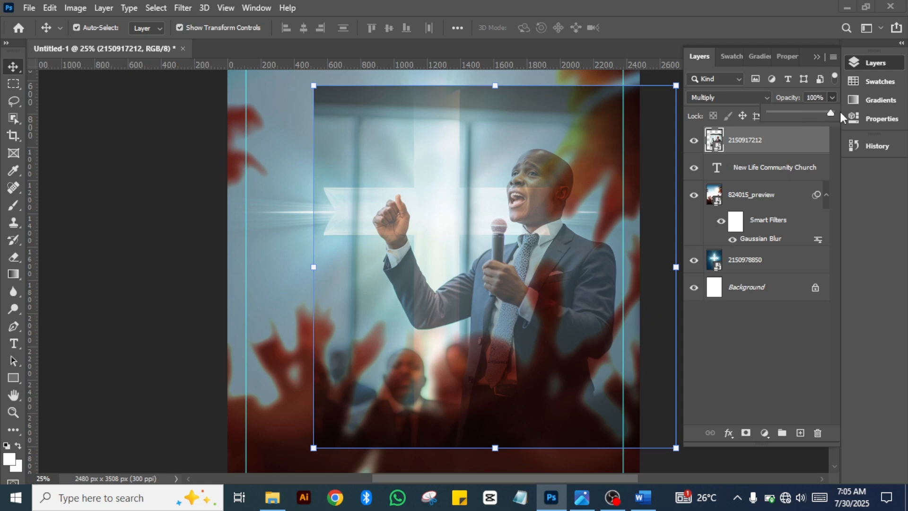
left_click(767, 97)
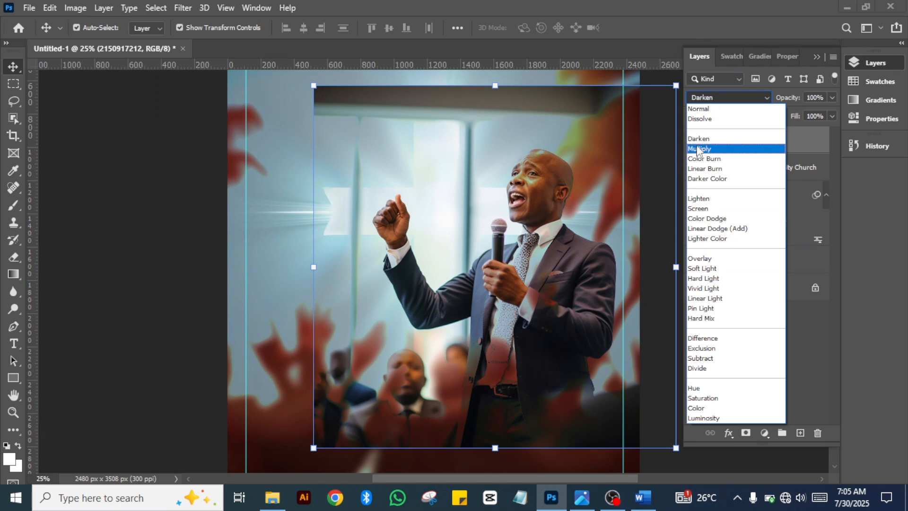
left_click(704, 138)
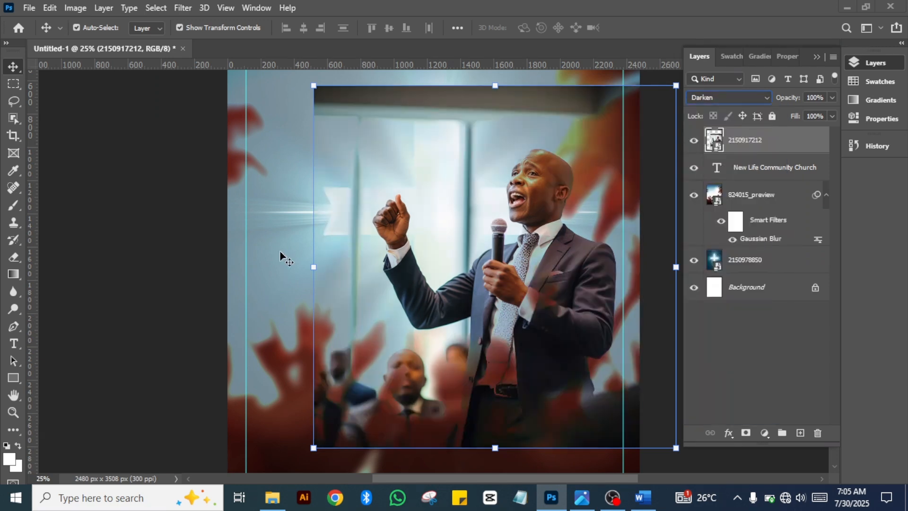
left_click(148, 261)
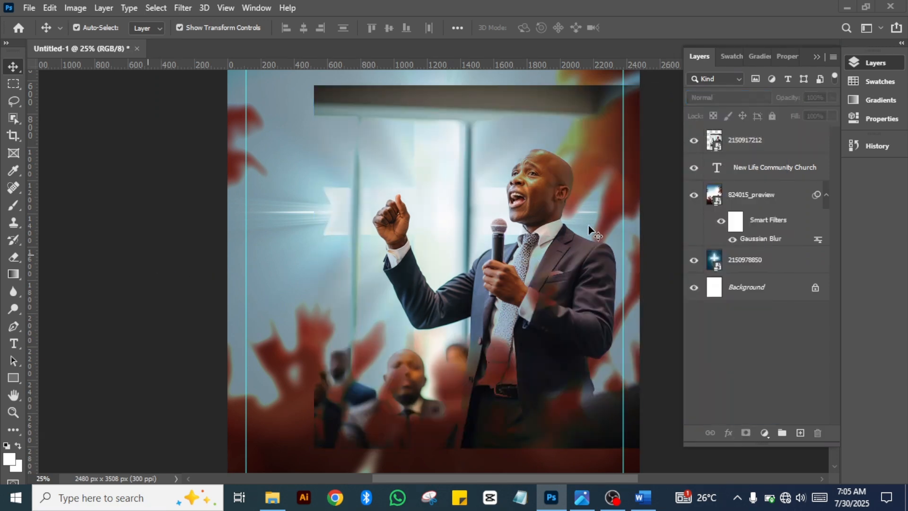
left_click_drag(610, 214, 553, 266)
left_click(554, 265)
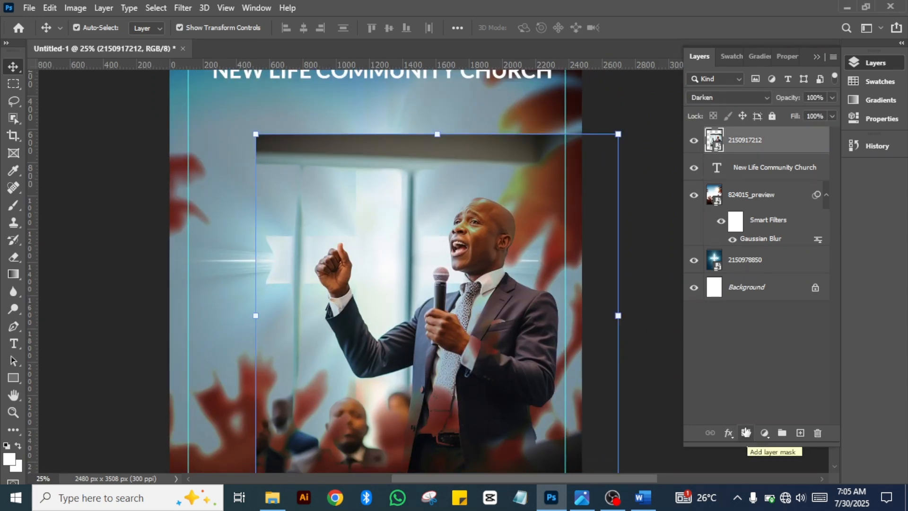
left_click(745, 434)
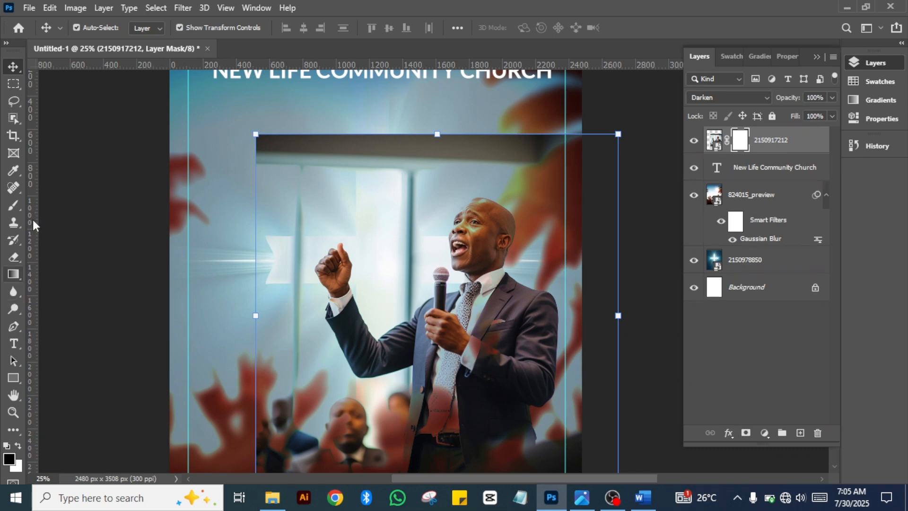
Paint out the dark ceiling strip along the preacher photo's upper edge on its mask with a soft 400 px black brush.
left_click(15, 241)
left_click(13, 207)
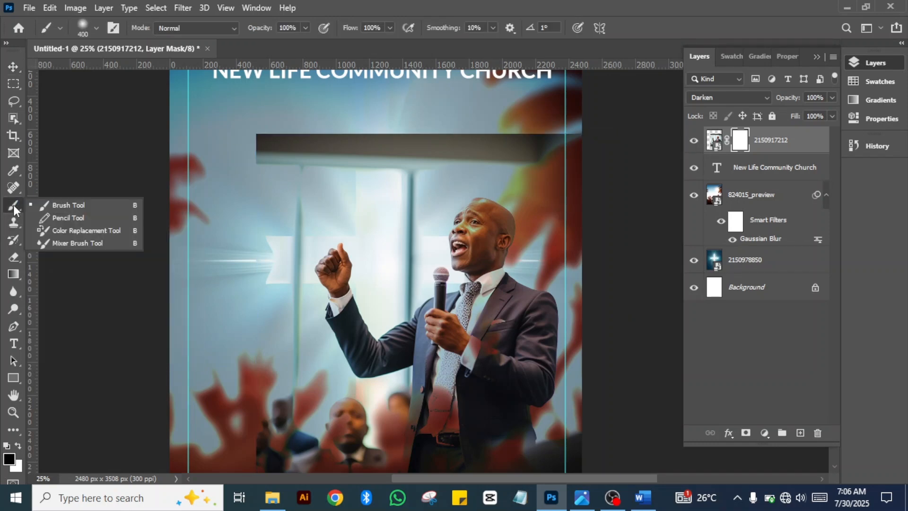
left_click(83, 208)
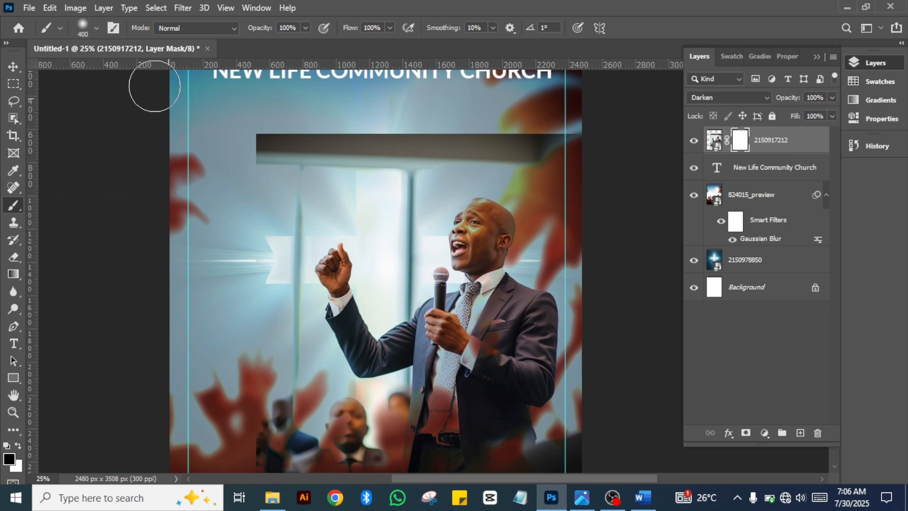
left_click(99, 24)
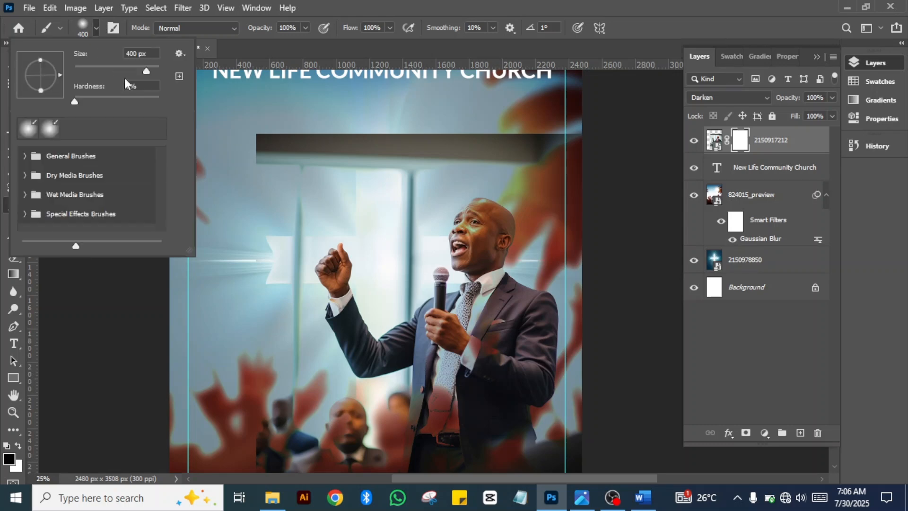
left_click(247, 142)
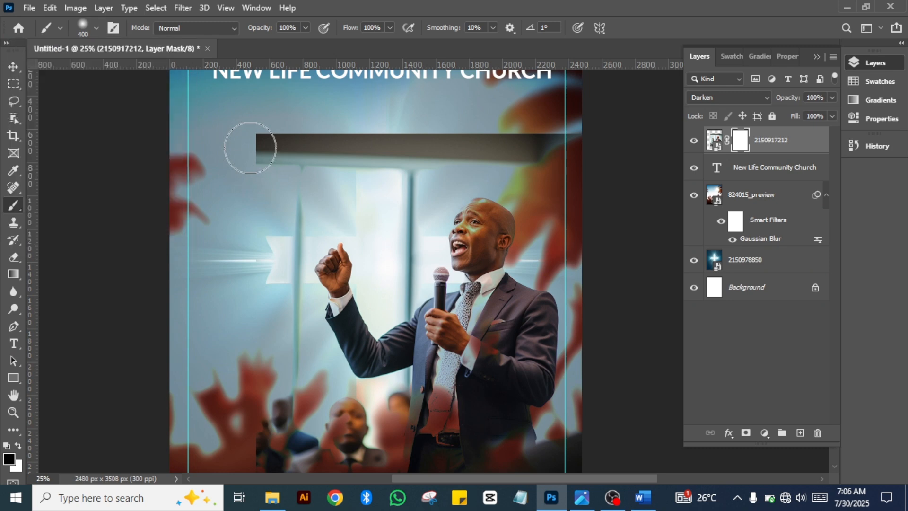
mouse_move(287, 146)
left_mouse_down()
mouse_move(372, 148)
mouse_move(293, 166)
mouse_move(246, 137)
mouse_move(318, 134)
mouse_move(360, 116)
mouse_move(405, 148)
mouse_move(517, 135)
mouse_move(556, 150)
left_mouse_up()
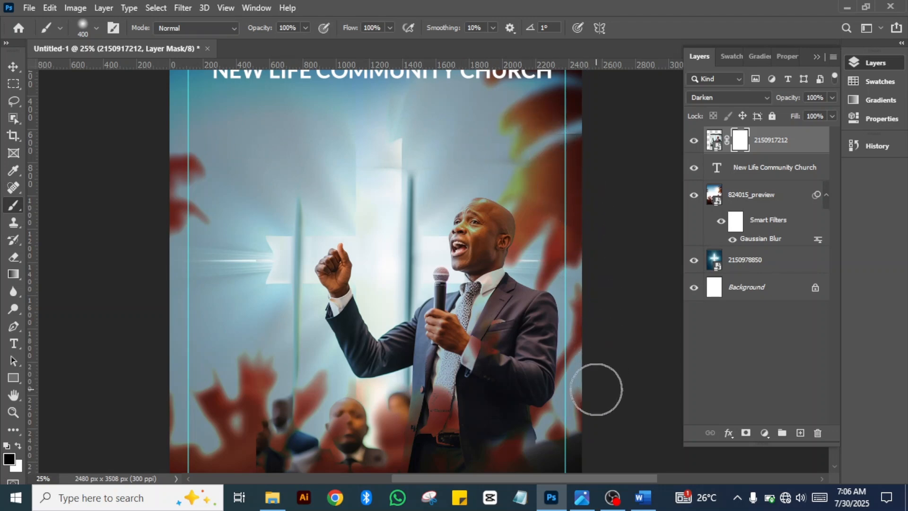
Mask out the seated audience and the hard lower edge of the preacher photo, blending his waist into the raised hands.
mouse_move(582, 425)
left_mouse_down()
mouse_move(574, 449)
mouse_move(583, 349)
mouse_move(613, 276)
left_mouse_up()
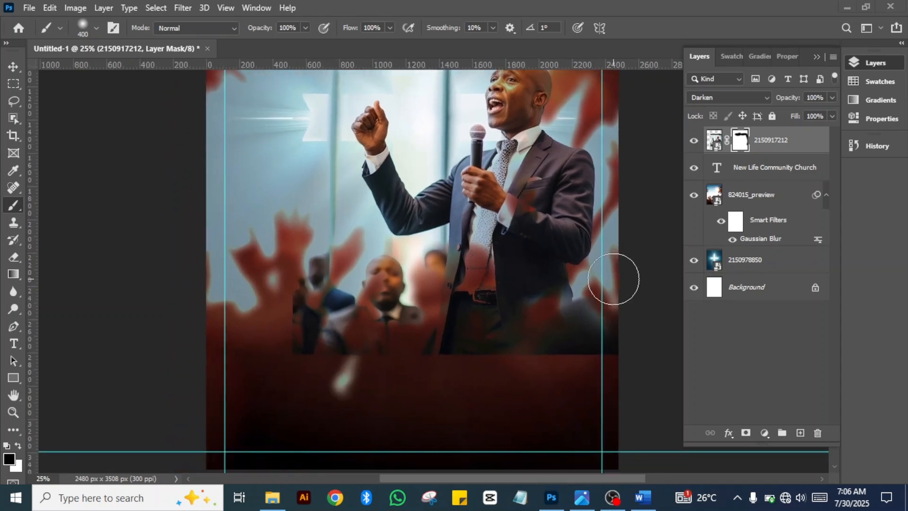
key("ctrl+plus")
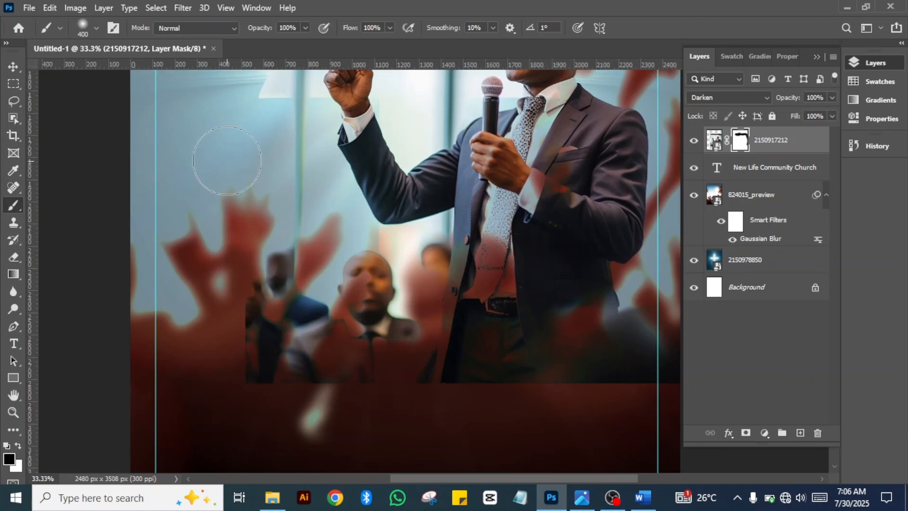
mouse_move(258, 222)
left_mouse_down()
mouse_move(274, 370)
mouse_move(308, 357)
mouse_move(264, 353)
mouse_move(357, 316)
mouse_move(341, 269)
mouse_move(385, 318)
mouse_move(389, 298)
mouse_move(428, 270)
mouse_move(466, 296)
mouse_move(400, 203)
mouse_move(500, 306)
left_mouse_up()
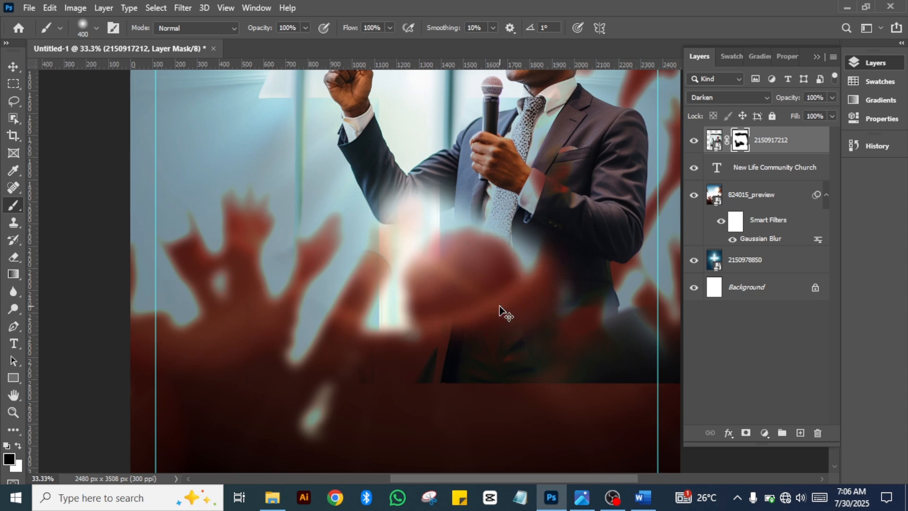
key("ctrl+z")
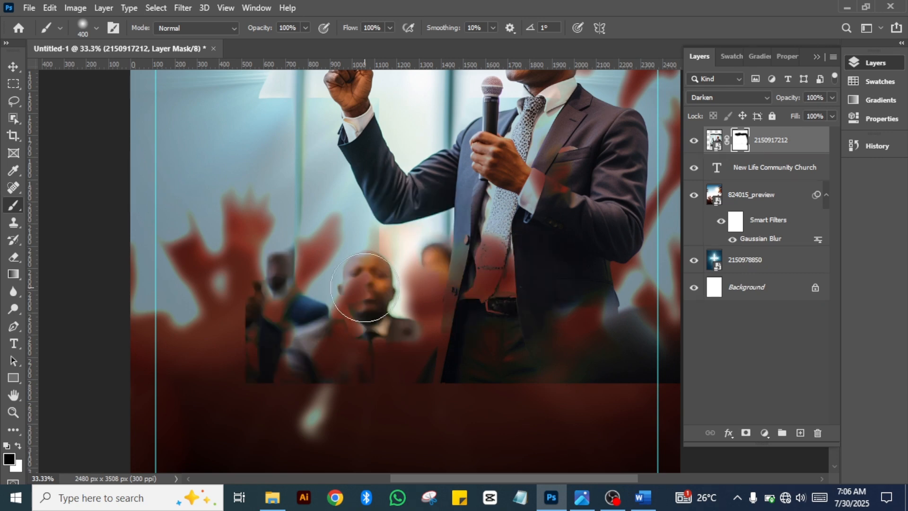
mouse_move(365, 287)
left_mouse_down()
mouse_move(270, 329)
mouse_move(350, 349)
mouse_move(508, 364)
mouse_move(521, 362)
mouse_move(453, 319)
mouse_move(526, 309)
mouse_move(563, 329)
mouse_move(392, 362)
left_mouse_up()
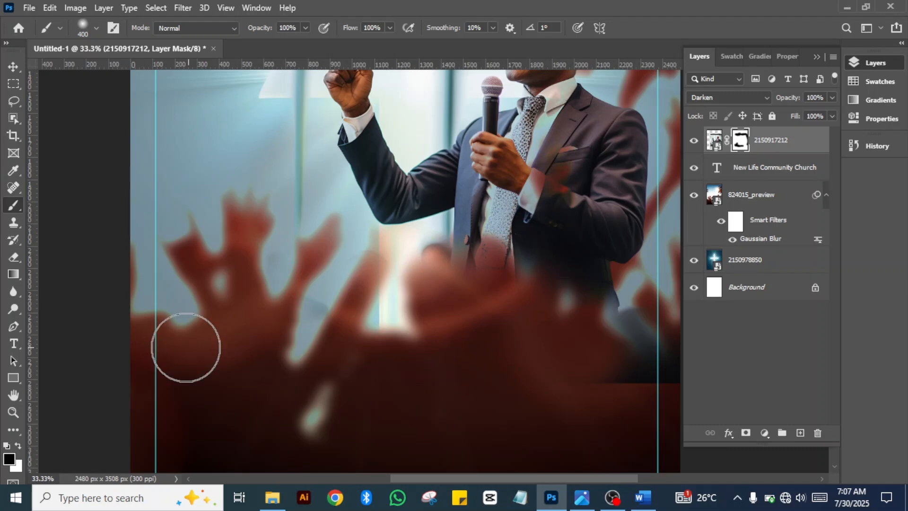
mouse_move(653, 321)
left_mouse_down()
mouse_move(654, 371)
mouse_move(656, 361)
mouse_move(608, 379)
mouse_move(543, 366)
mouse_move(607, 339)
mouse_move(548, 320)
left_mouse_up()
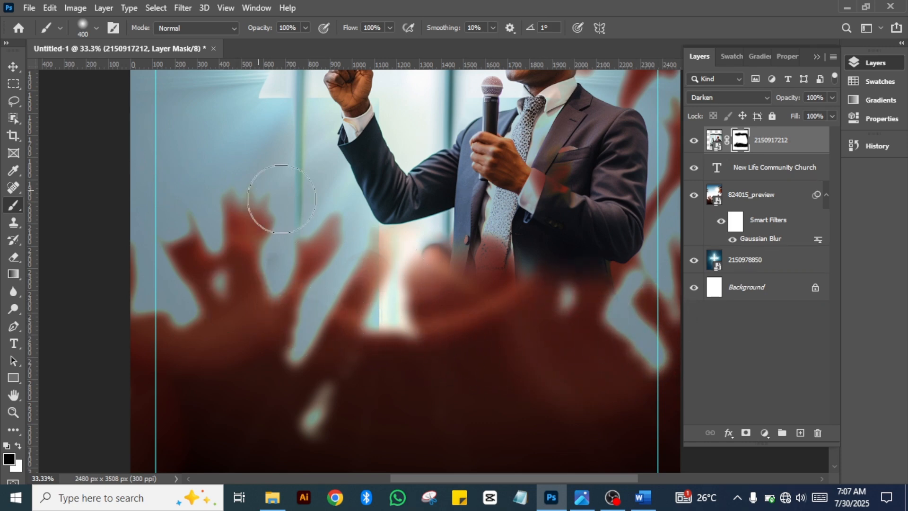
Reselect the preacher photo's layer mask and paint out the vertical window frame beside the raised fist.
left_click_drag(272, 242, 152, 408)
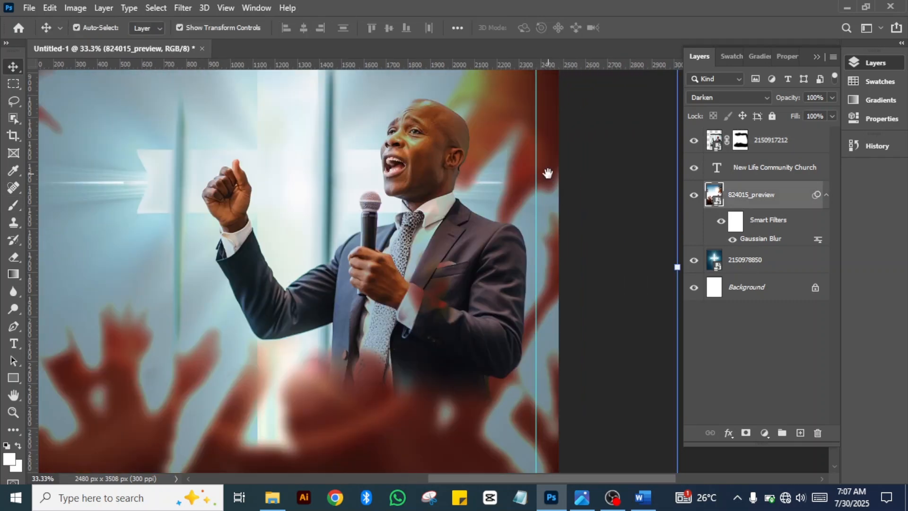
left_click_drag(548, 173, 634, 335)
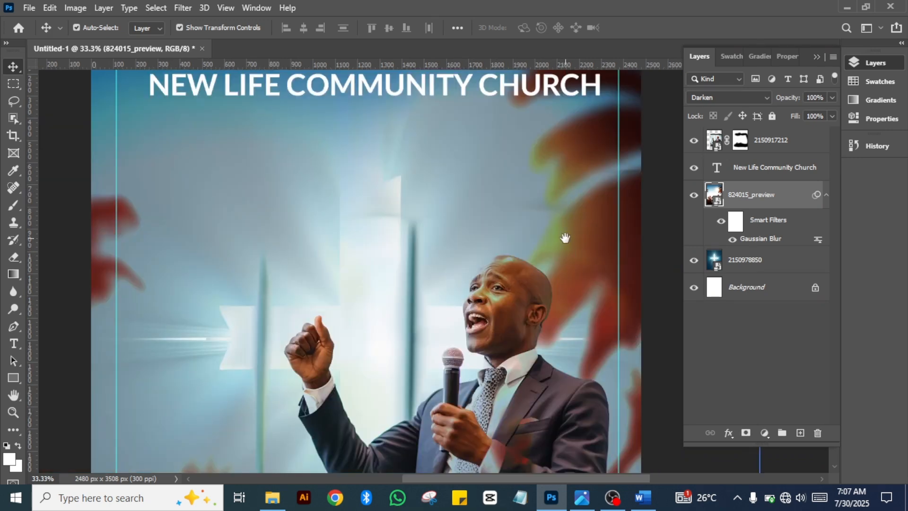
left_click_drag(566, 238, 546, 175)
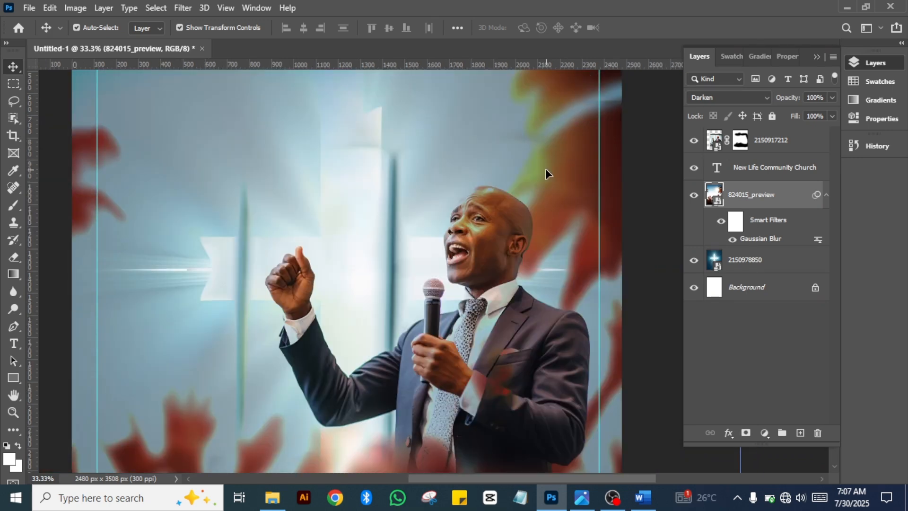
left_click(11, 205)
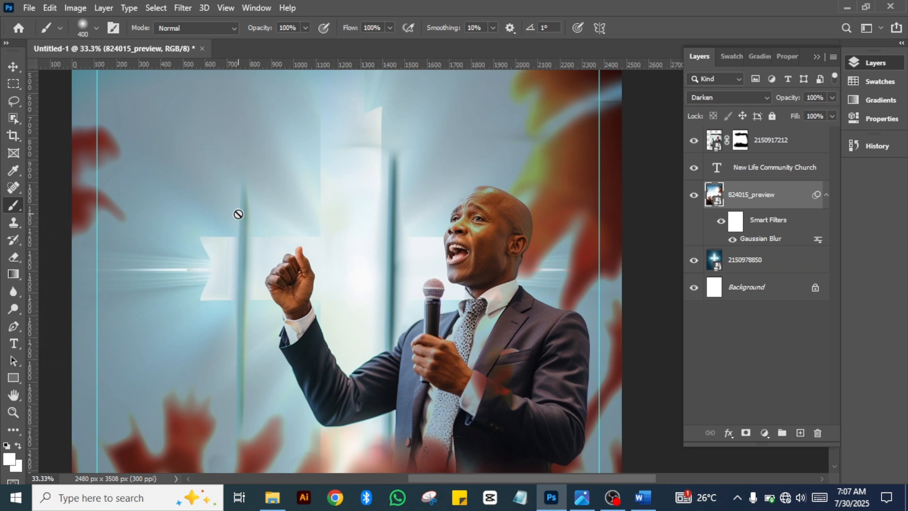
left_click(768, 140)
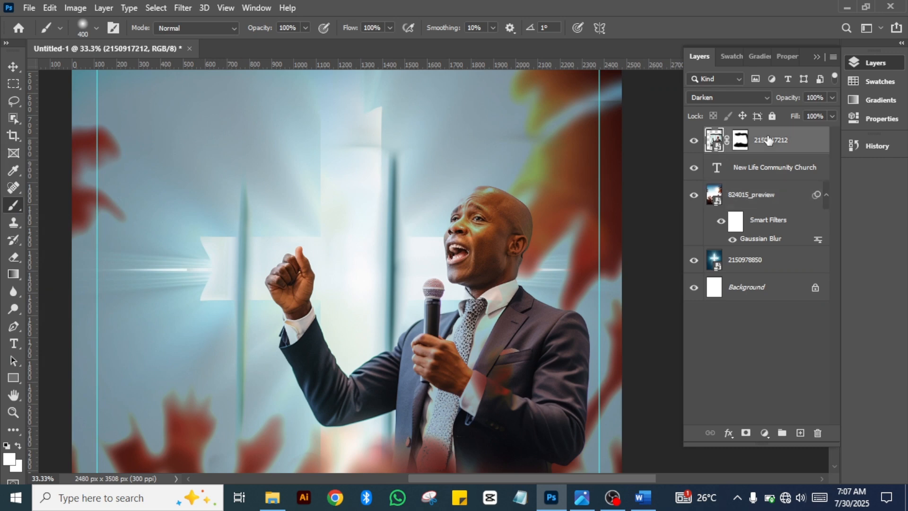
left_click(740, 140)
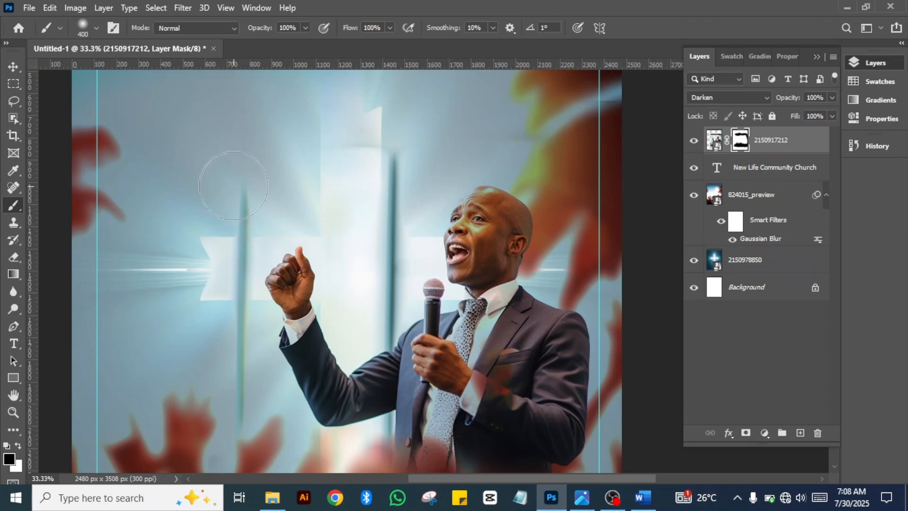
mouse_move(233, 184)
left_mouse_down()
mouse_move(203, 262)
mouse_move(224, 284)
mouse_move(230, 264)
mouse_move(216, 345)
mouse_move(218, 421)
mouse_move(214, 373)
mouse_move(226, 327)
mouse_move(213, 375)
left_mouse_up()
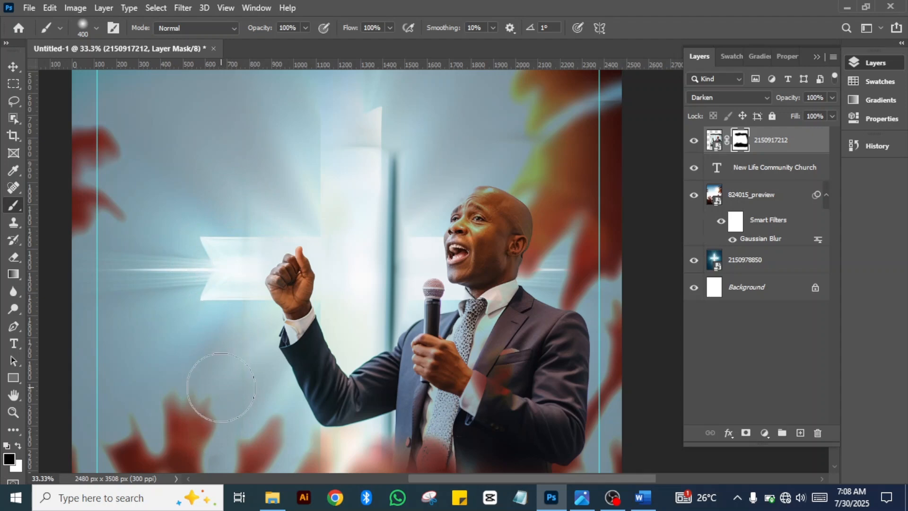
Paint out the second vertical window frame between the fist and the microphone on the mask, reducing the brush to 175 px for its lower part.
mouse_move(370, 230)
left_mouse_down()
mouse_move(355, 101)
mouse_move(375, 186)
mouse_move(379, 290)
left_mouse_up()
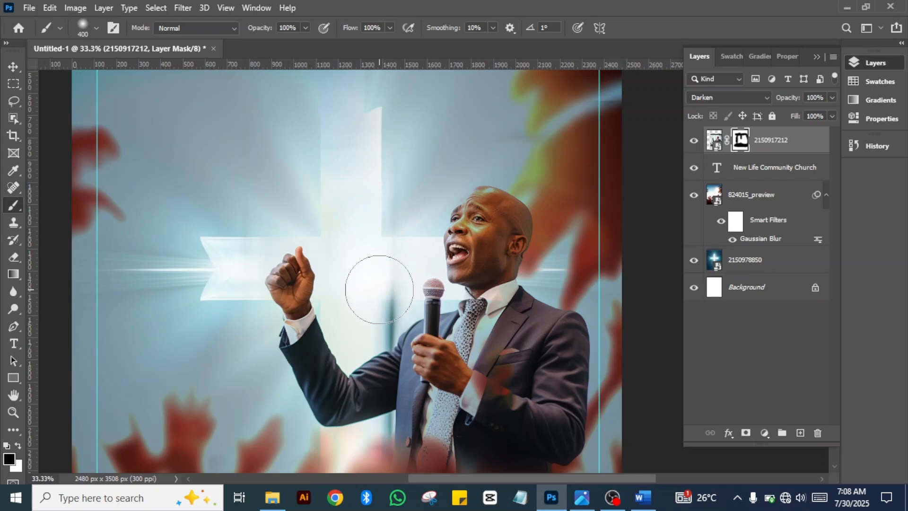
key("bracketleft")
key("bracketleft")
key("bracketleft")
key("bracketleft")
key("ctrl+plus")
key("ctrl+plus")
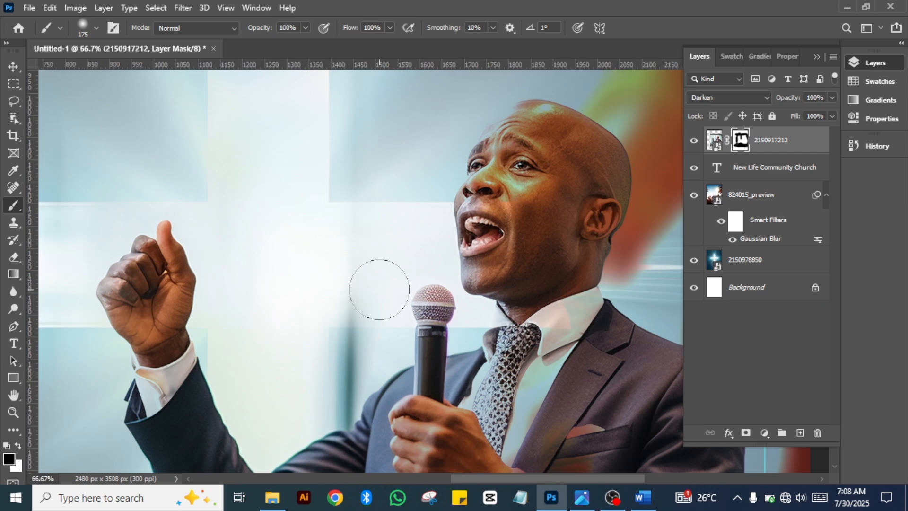
mouse_move(356, 292)
left_mouse_down()
mouse_move(340, 362)
mouse_move(318, 391)
mouse_move(328, 379)
left_mouse_up()
Reduce the brush in stages to 60 px and mask out the window frame remnants along the preacher's shoulder and sleeve.
key("bracketleft")
key("bracketleft")
key("bracketleft")
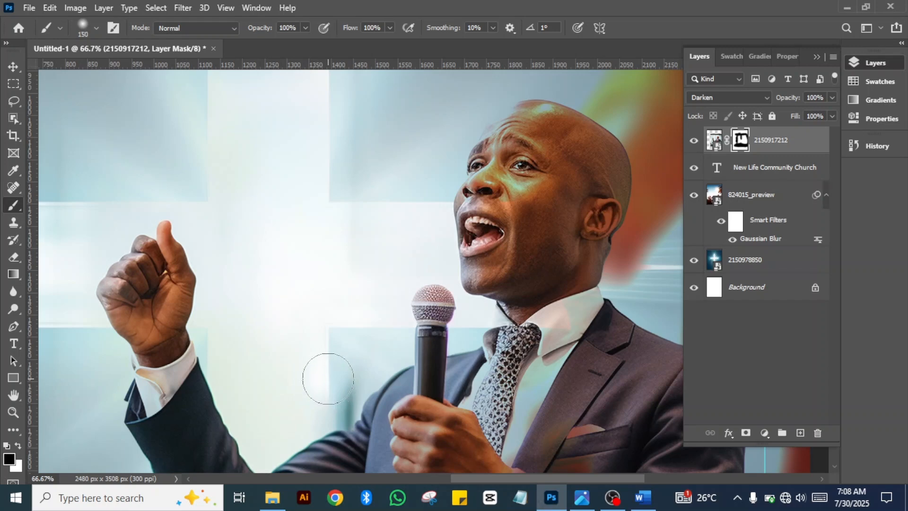
mouse_move(348, 378)
left_mouse_down()
mouse_move(334, 387)
mouse_move(335, 408)
left_mouse_up()
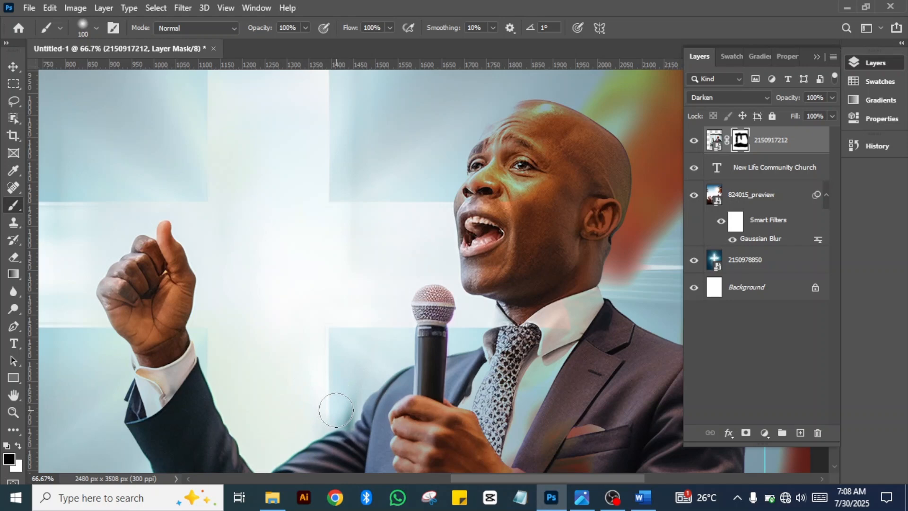
key("bracketleft")
key("bracketleft")
key("bracketleft")
key("bracketleft")
mouse_move(363, 395)
left_mouse_down()
mouse_move(346, 420)
mouse_move(342, 406)
left_mouse_up()
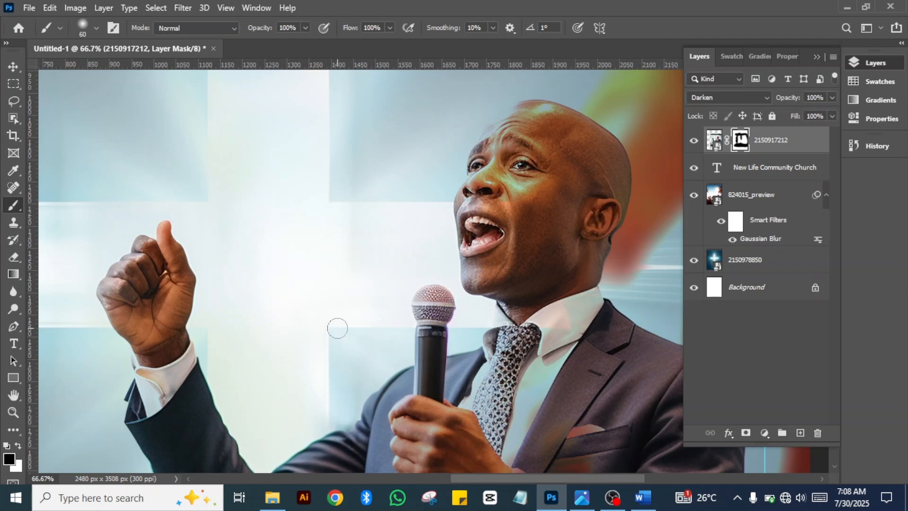
Enlarge the masked preacher photo to about 112.35% toward the flyer's upper-left and commit the transformation.
key("ctrl+minus")
key("ctrl+minus")
key("ctrl+minus")
key("ctrl+minus")
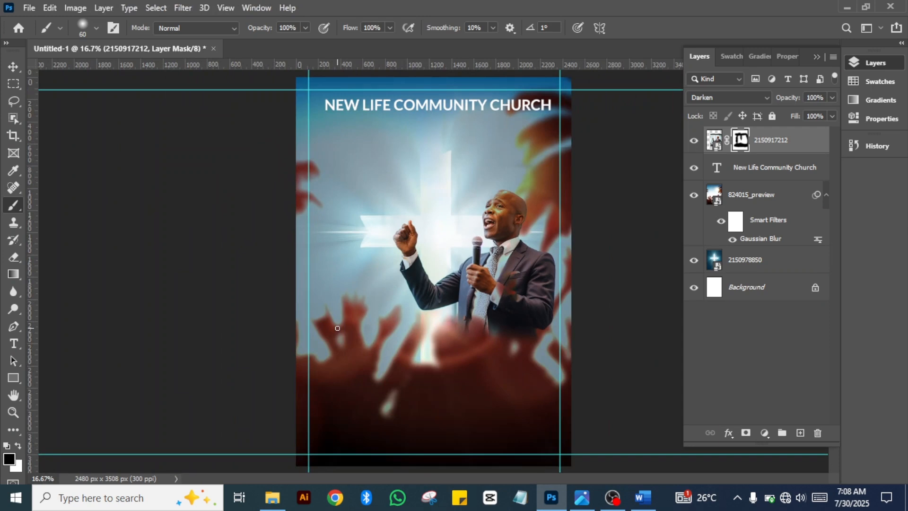
left_click(12, 67)
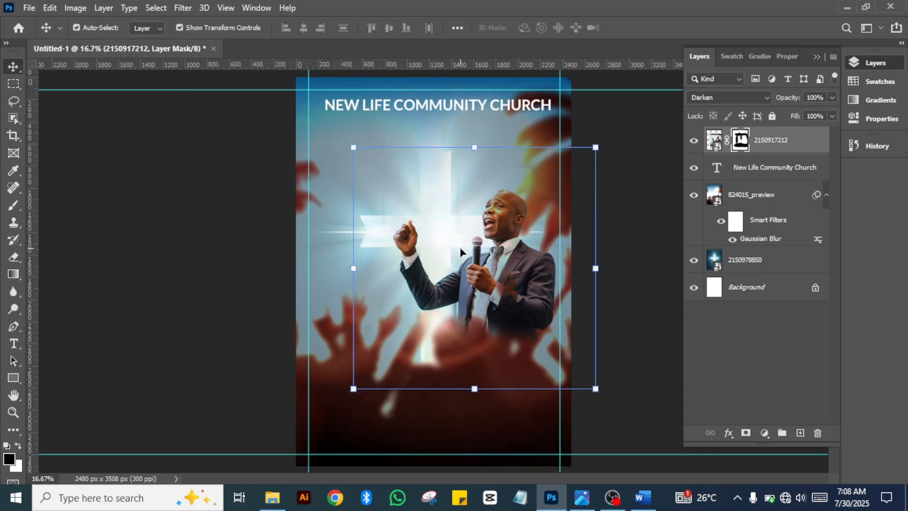
left_click_drag(354, 147, 320, 115)
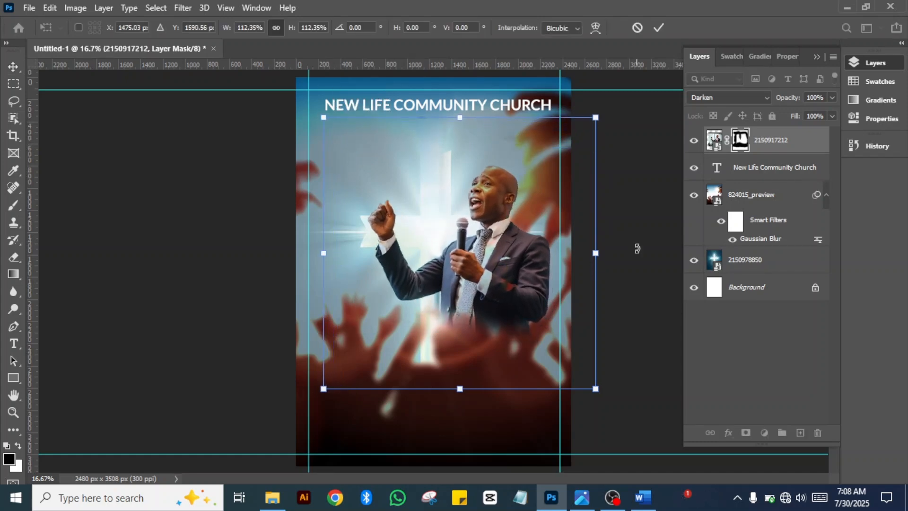
left_click(657, 27)
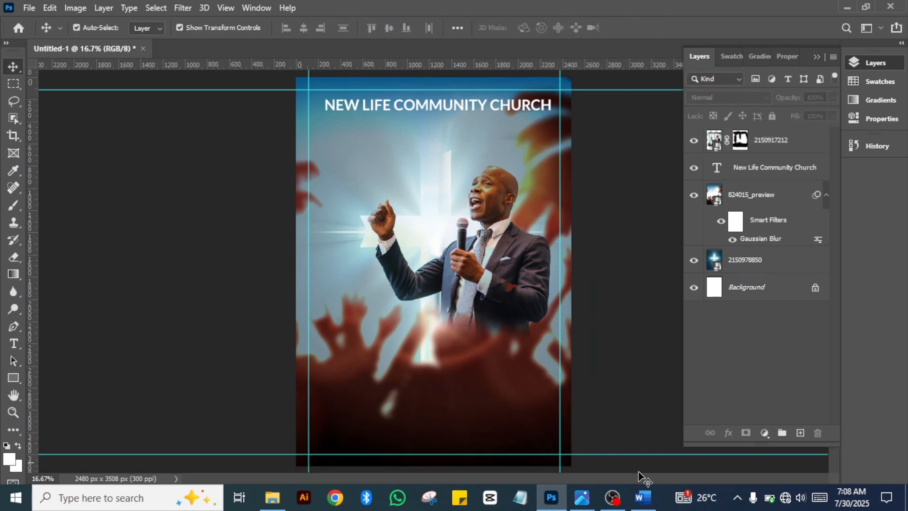
Copy the title line "Join Us for a Powerful Revival!" from the Word document and return to Photoshop.
left_click(642, 497)
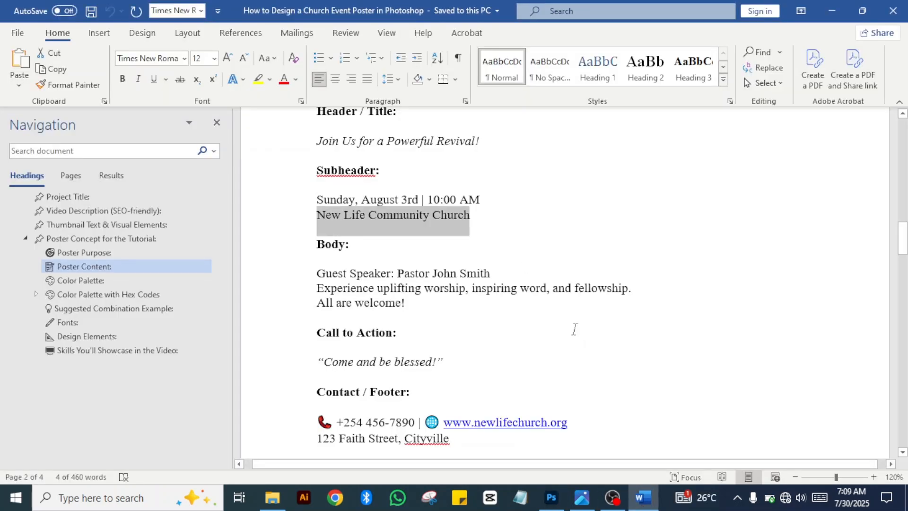
left_click_drag(480, 141, 317, 144)
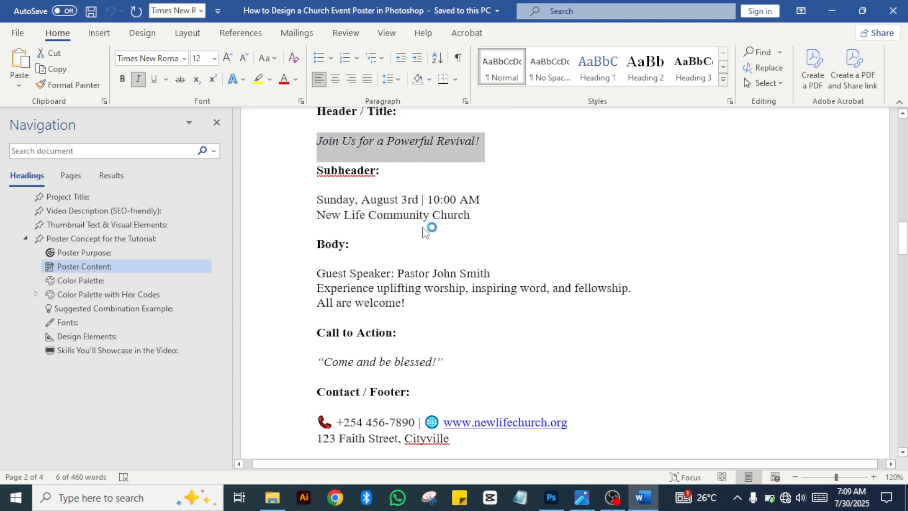
left_click(553, 499)
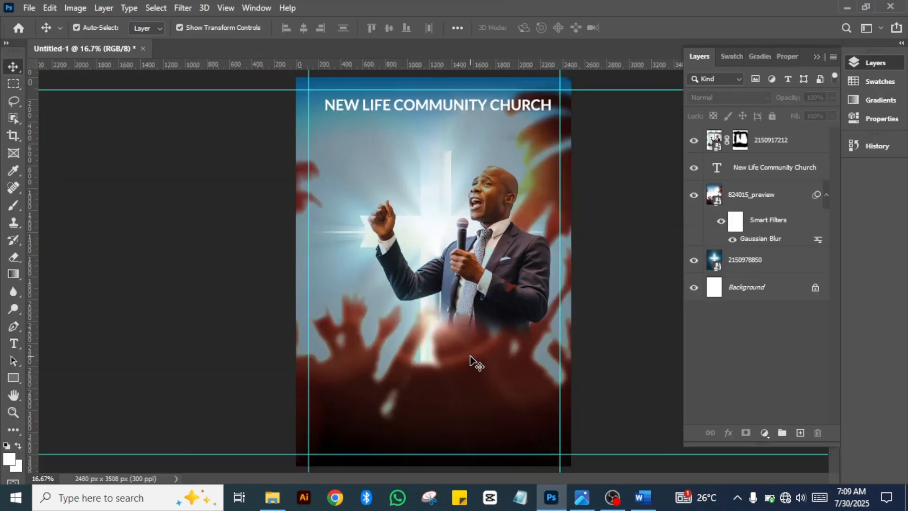
Duplicate the church name text directly below the original and replace the copy's wording with "Join Us for a Powerful Revival!".
left_click(425, 108)
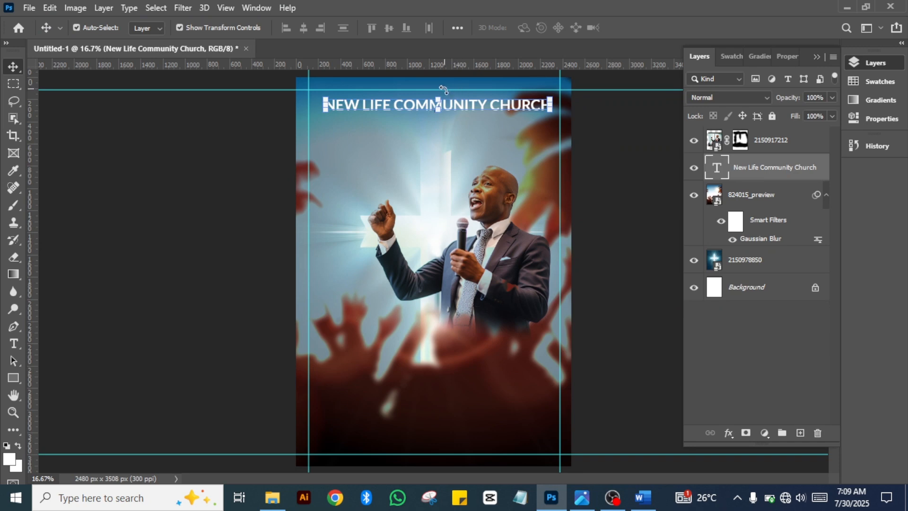
left_click_drag(455, 106, 459, 127)
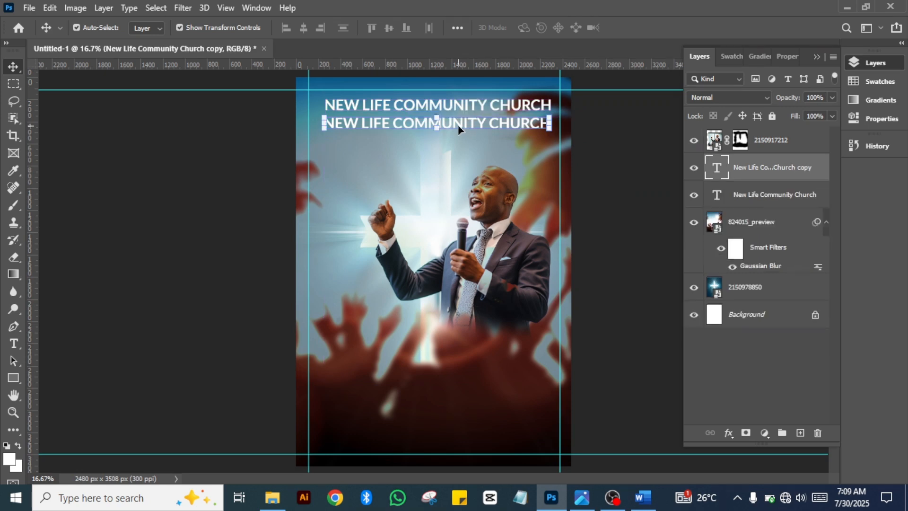
double_click(458, 124)
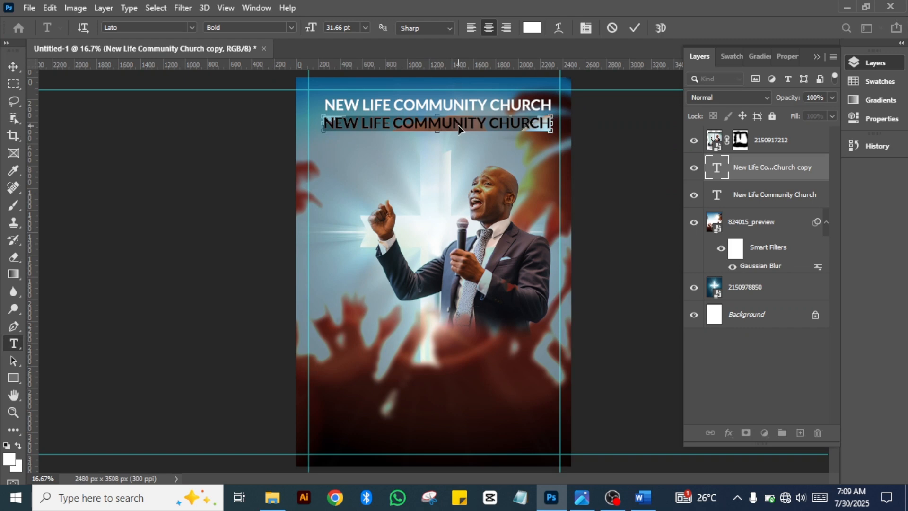
type("JOIN US FOR A POWERFUL REVIVAL!")
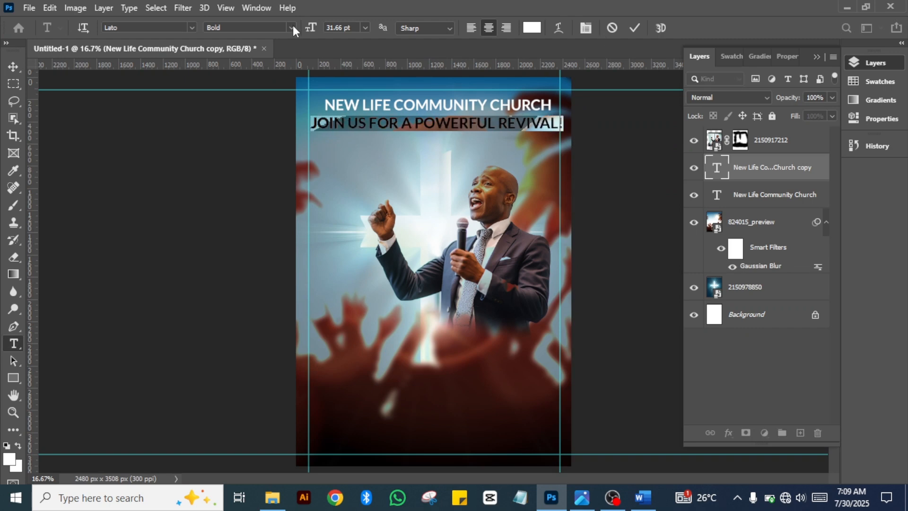
Format the revival headline in Playfair Display Bold, trying 60 pt before settling on a 48 pt size.
left_click(191, 27)
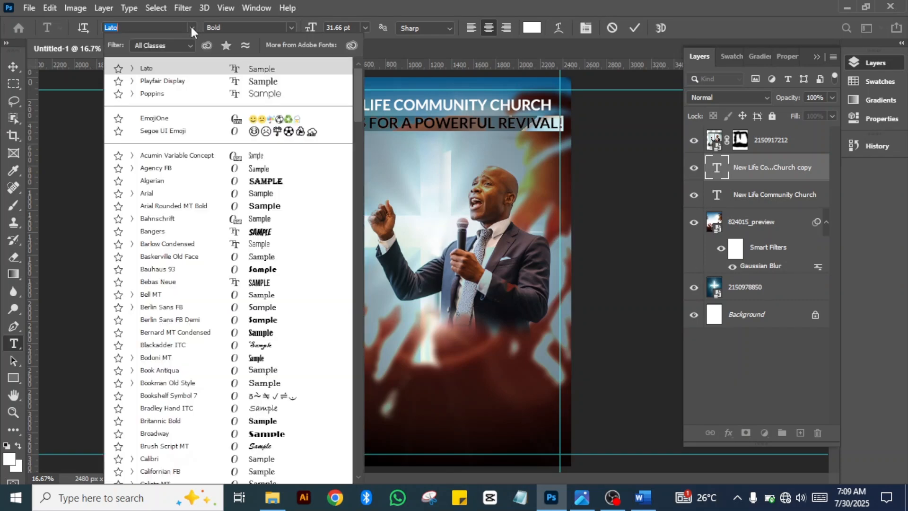
left_click(168, 82)
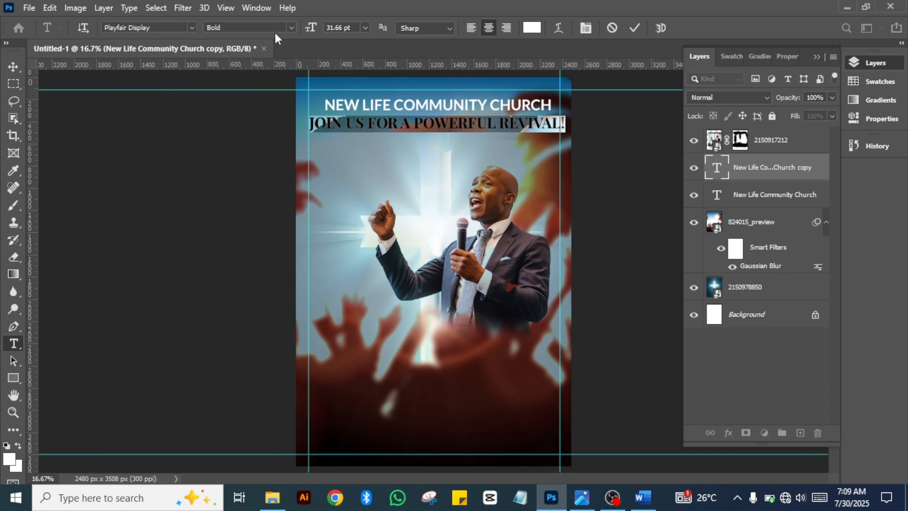
left_click(291, 29)
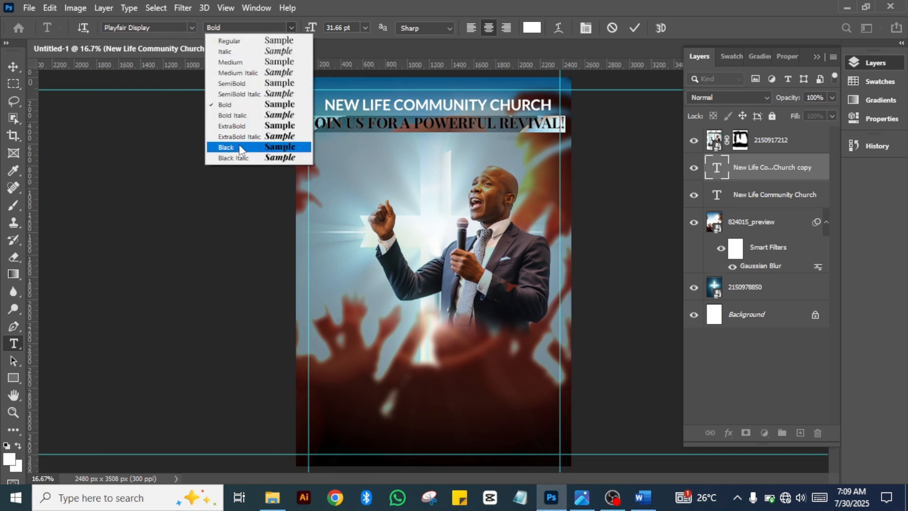
left_click(229, 108)
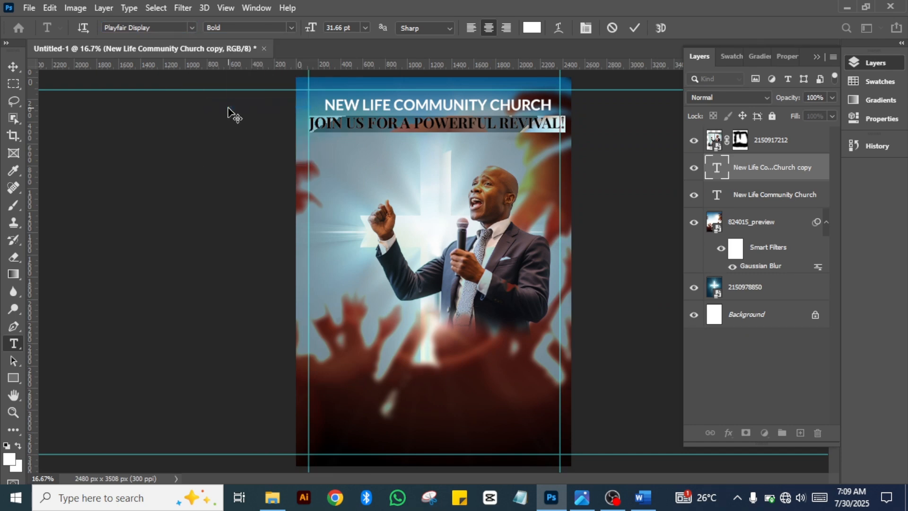
left_click(364, 28)
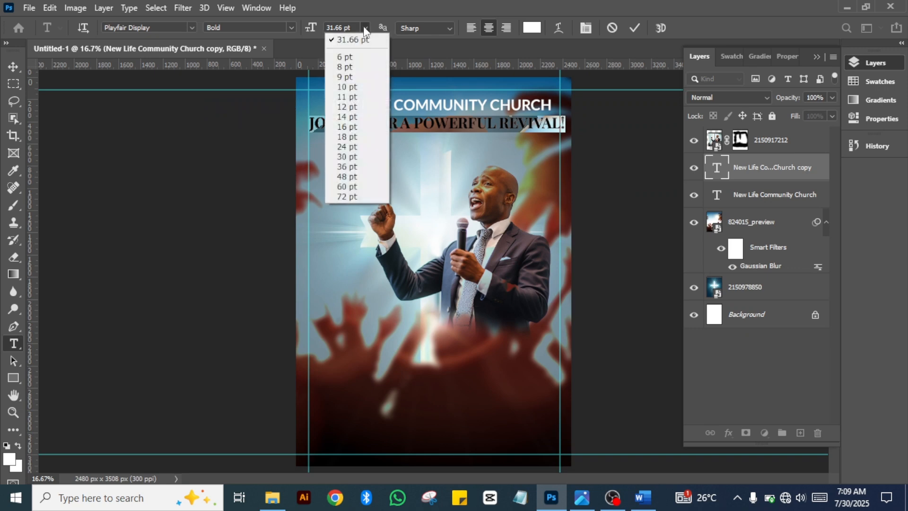
left_click(344, 188)
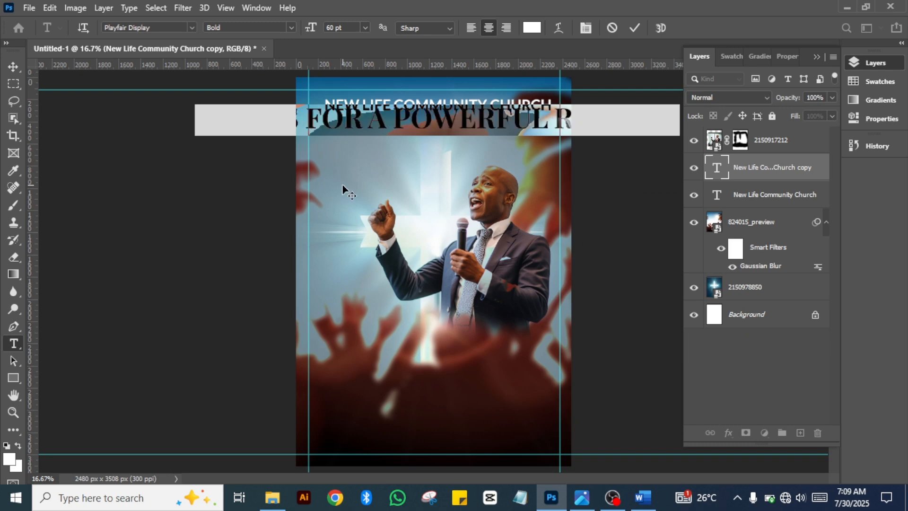
left_click(366, 27)
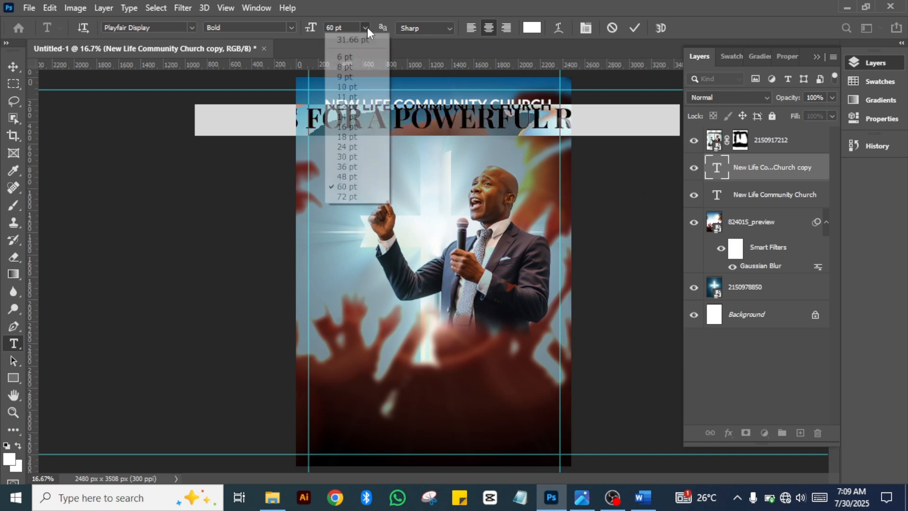
left_click(347, 178)
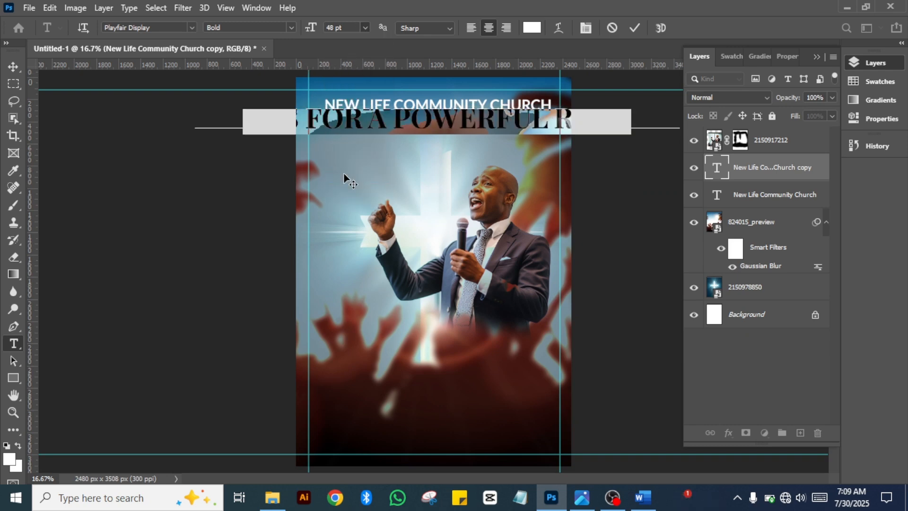
Break the revival headline into two lines so that "POWERFUL REVIVAL!" starts the second line.
left_click(403, 120)
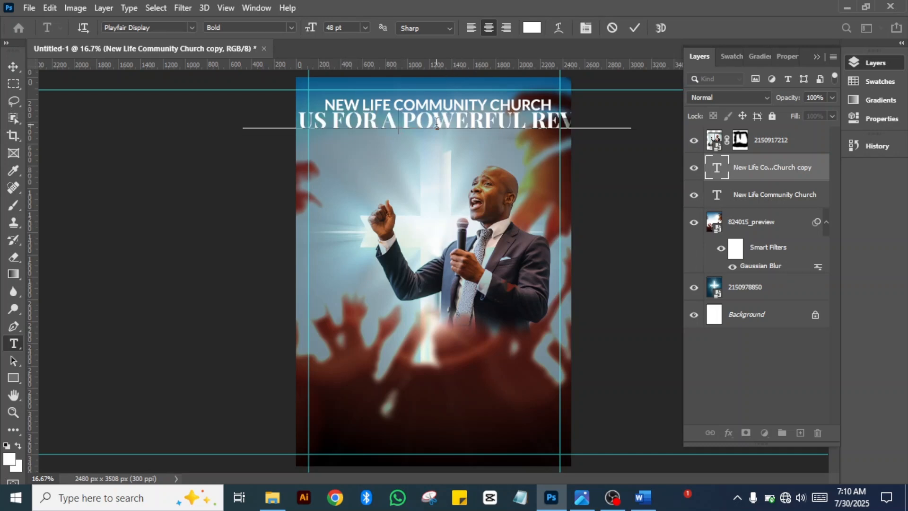
key("BackSpace")
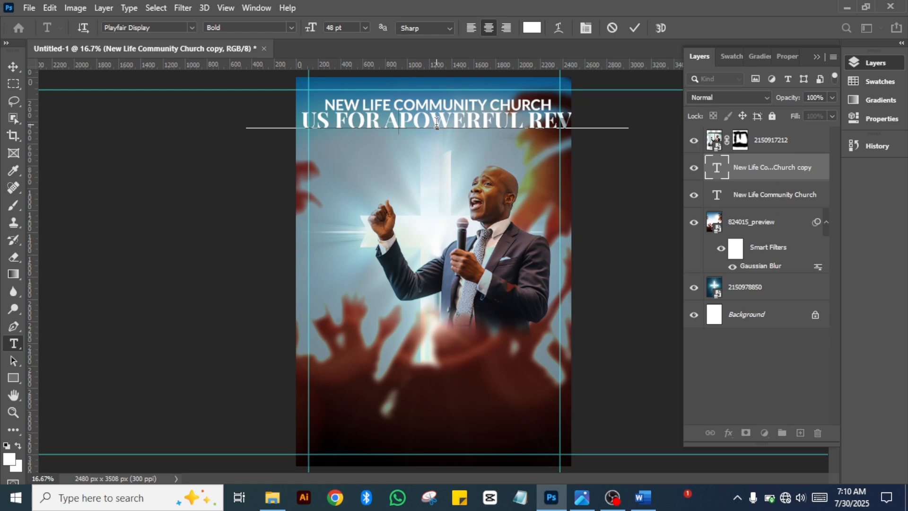
key("Return")
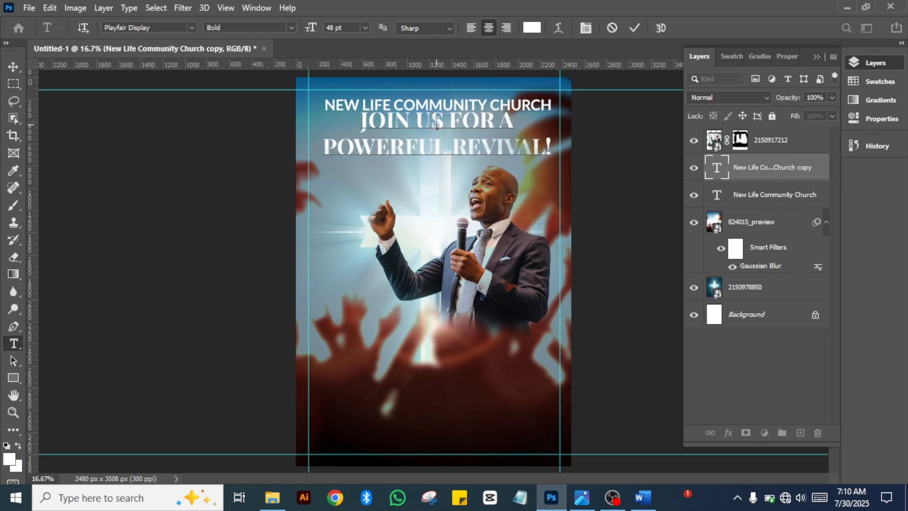
Colour the entire revival headline with the yellow swatch and commit the text edit.
key("ctrl")
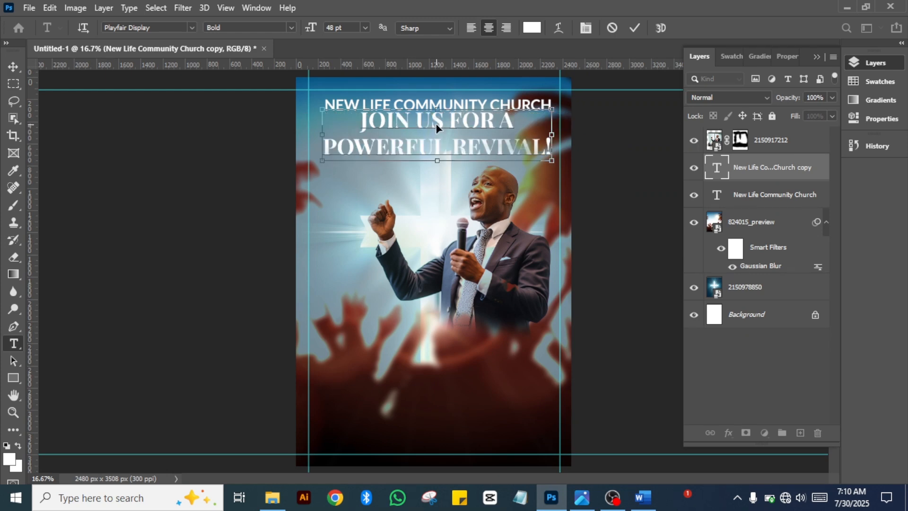
key("ctrl+a")
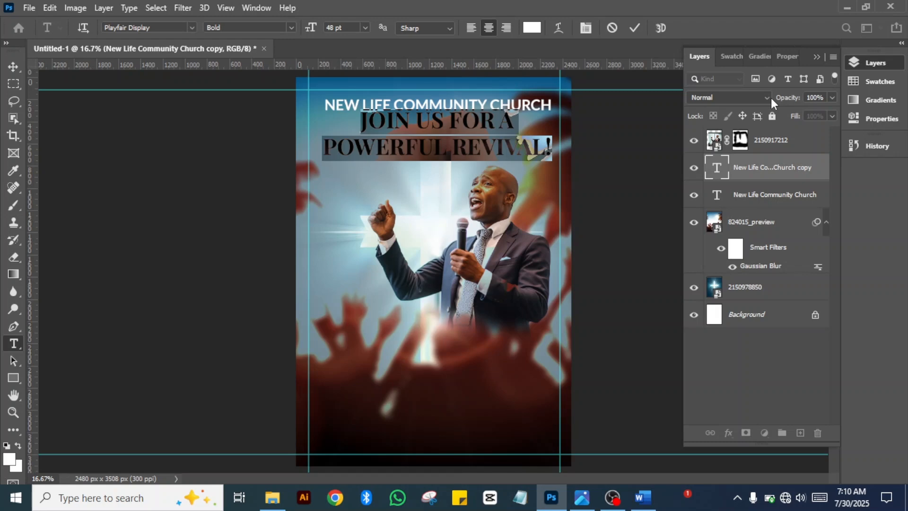
left_click(872, 84)
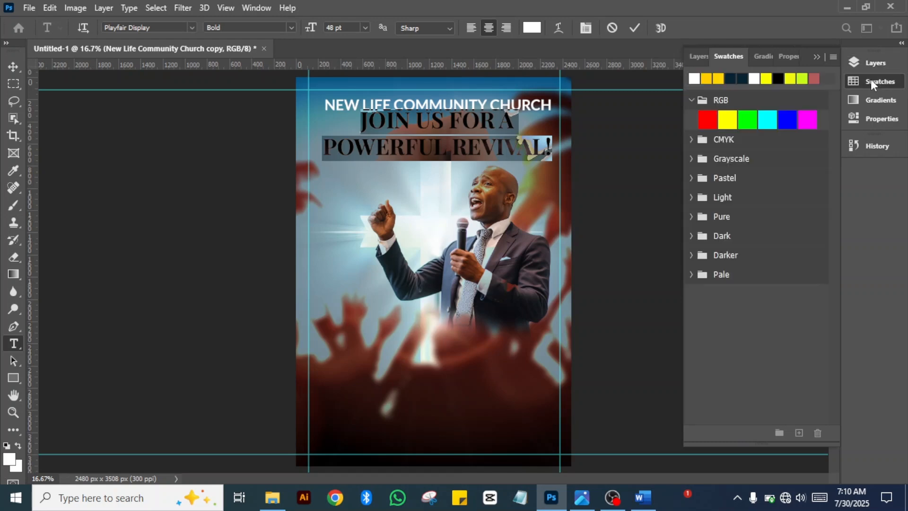
left_click(768, 79)
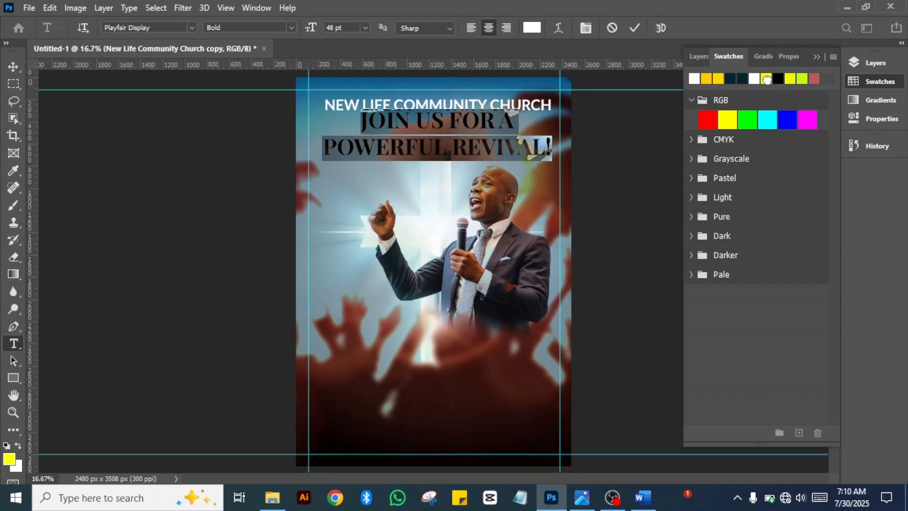
left_click(634, 29)
key("v")
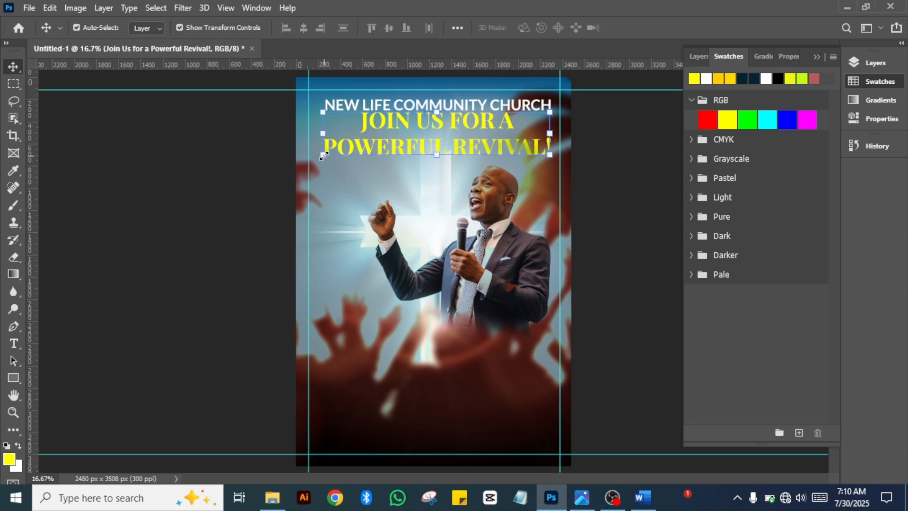
Enlarge the revival headline to about 109.59% so it spans between the left and right margin guides, commit, and deselect all layers.
left_click_drag(323, 156, 307, 161)
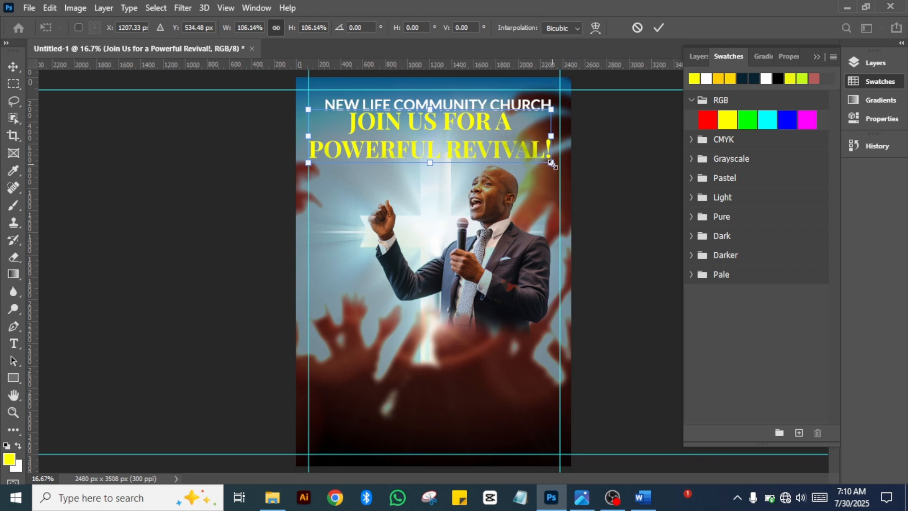
left_click_drag(552, 163, 558, 164)
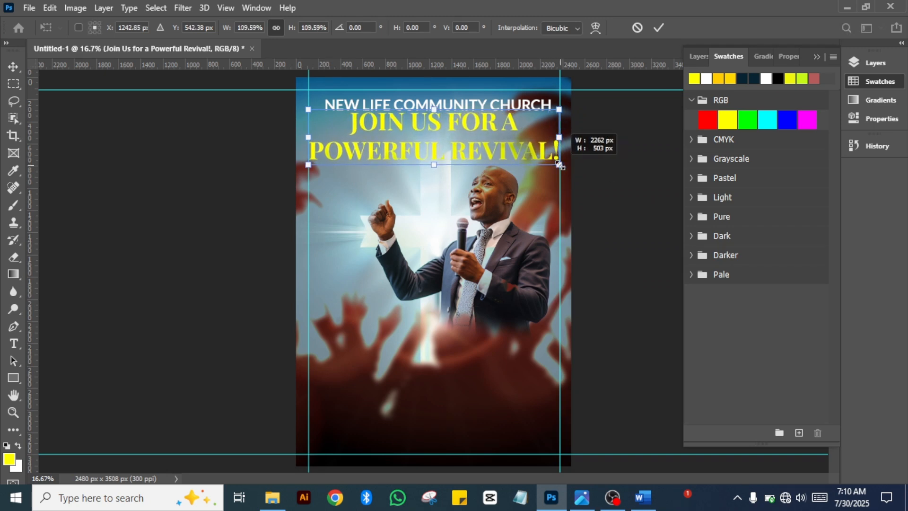
left_click(659, 27)
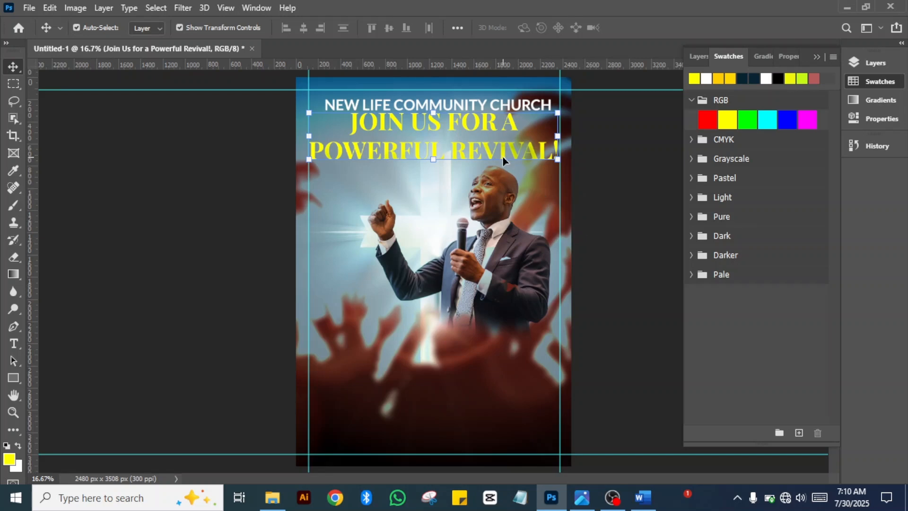
left_click(487, 150)
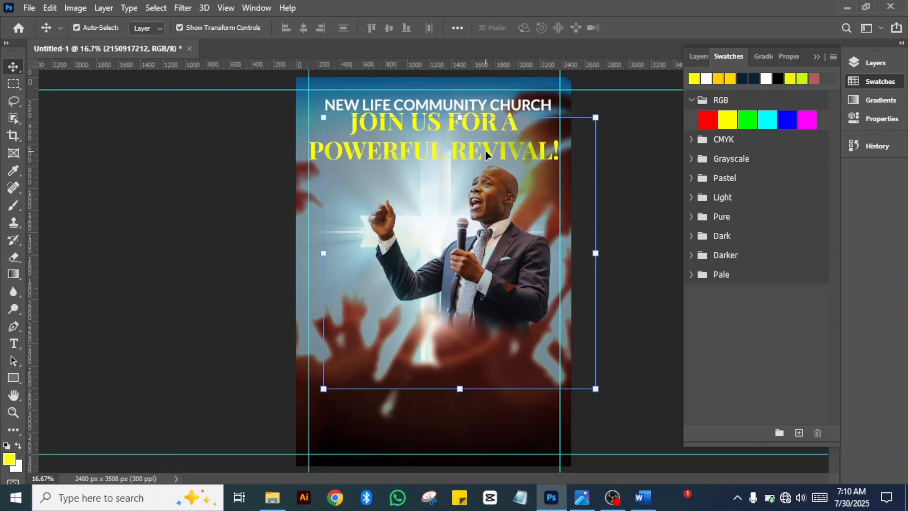
left_click(618, 156)
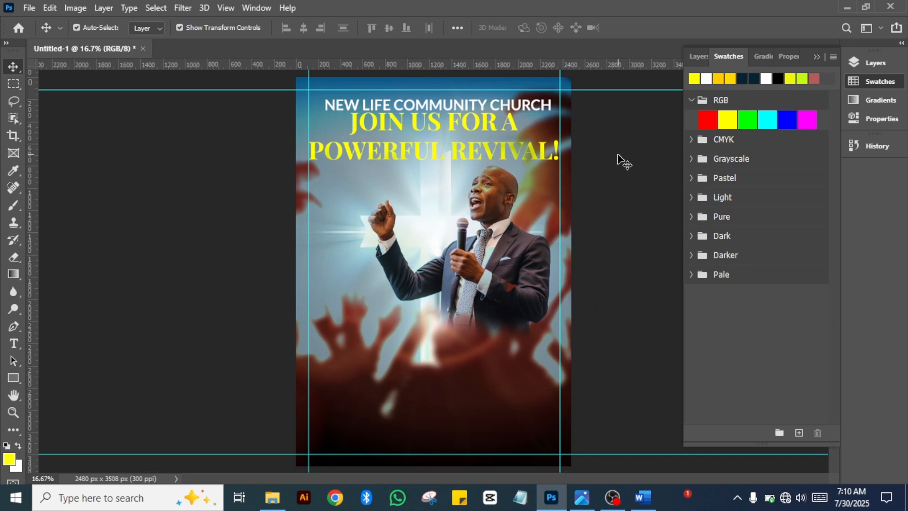
Draw a rectangle about 2516 by 513 px across the flyer's full width over the revival headline and fill it with the dark navy swatch.
key("ctrl+plus")
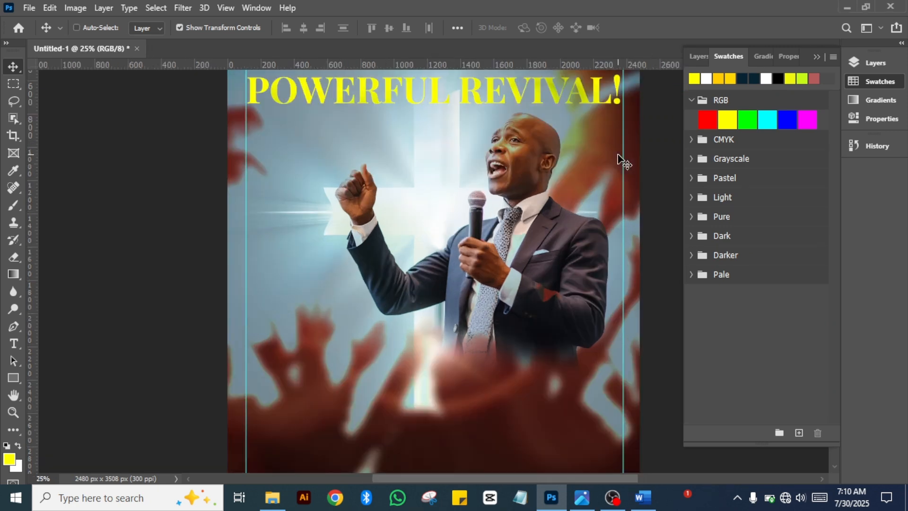
left_click_drag(589, 128, 581, 263)
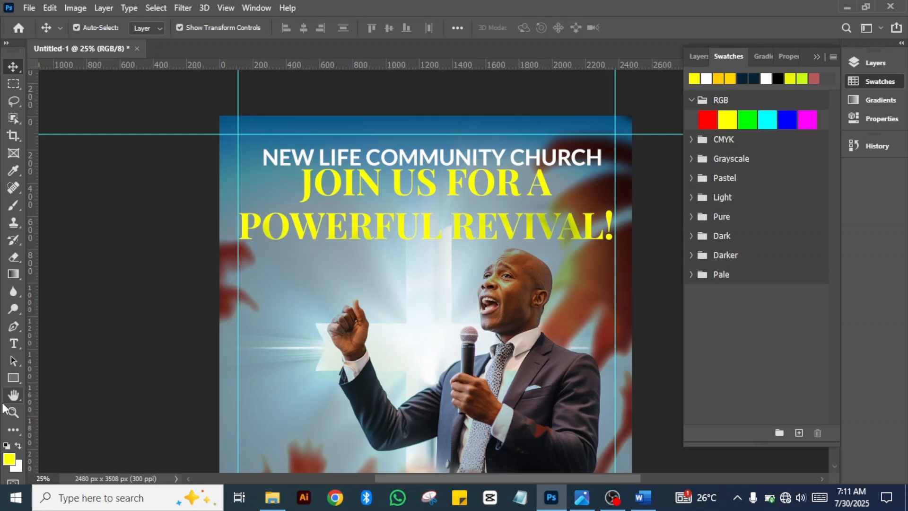
left_click(14, 377)
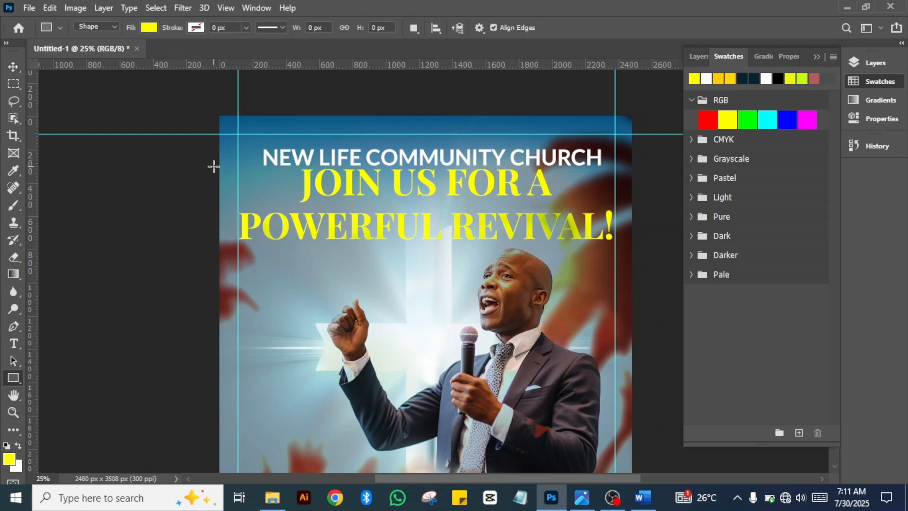
left_click_drag(213, 166, 631, 251)
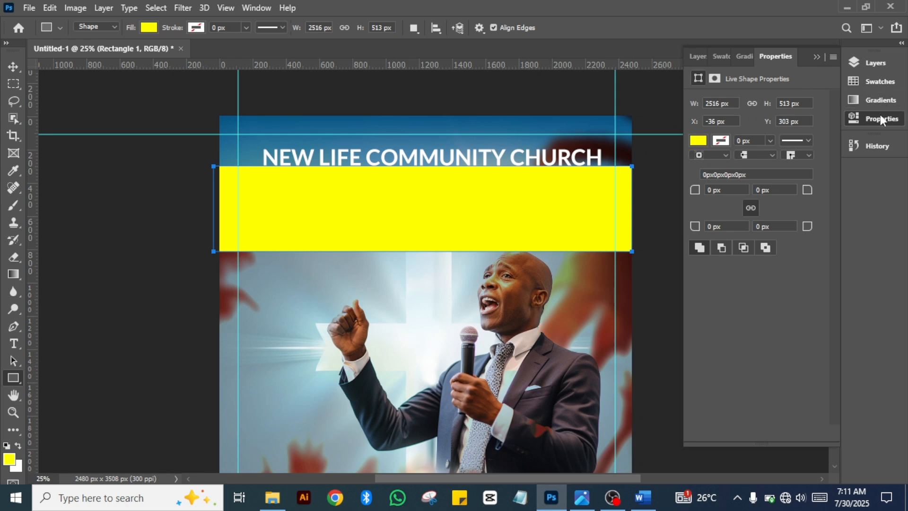
left_click(871, 81)
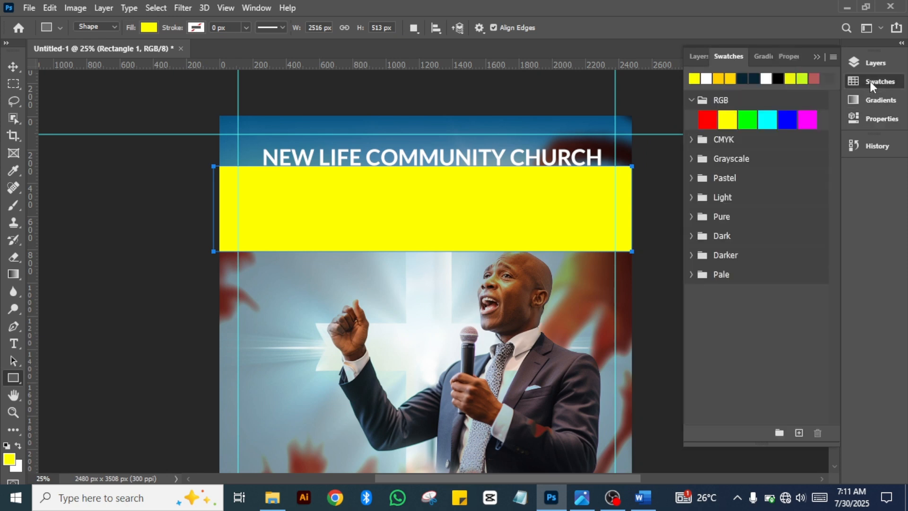
left_click(747, 76)
left_click(753, 77)
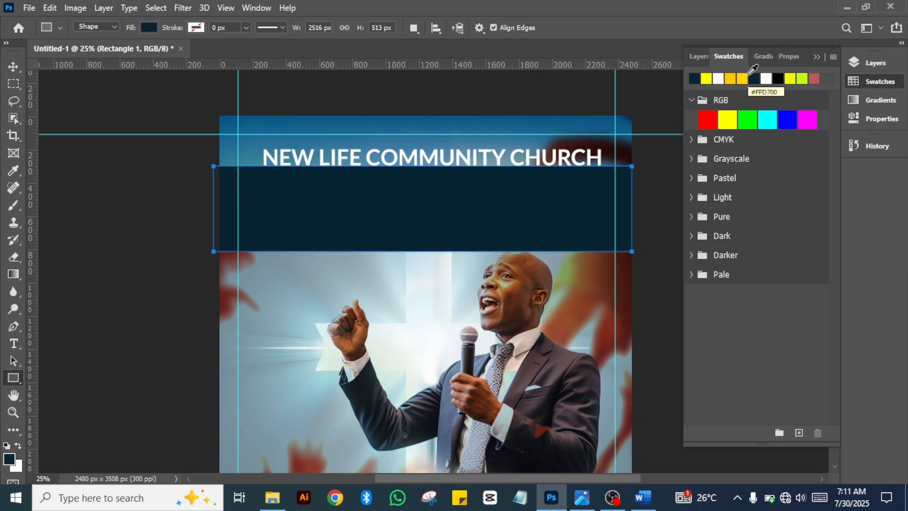
left_click(871, 63)
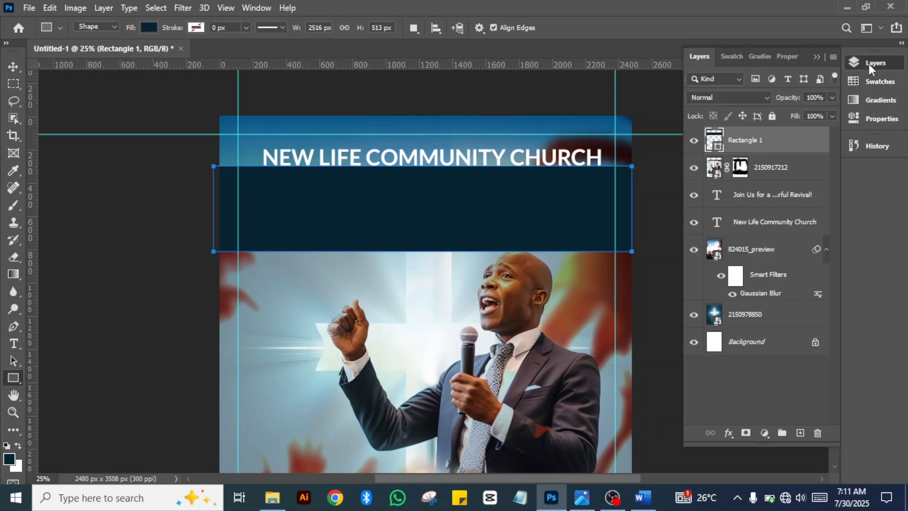
Move the navy rectangle layer beneath the revival headline's text layer and lower its opacity to 29%.
left_click(832, 98)
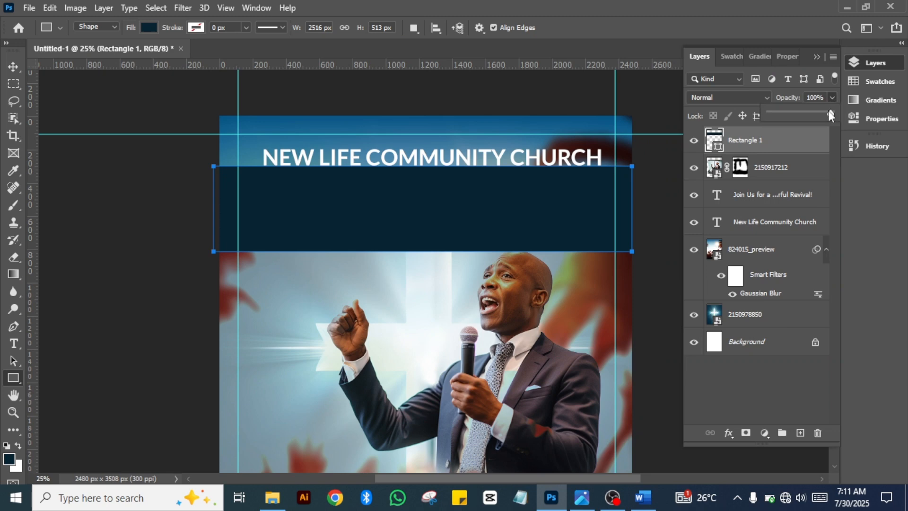
left_click_drag(829, 113, 805, 116)
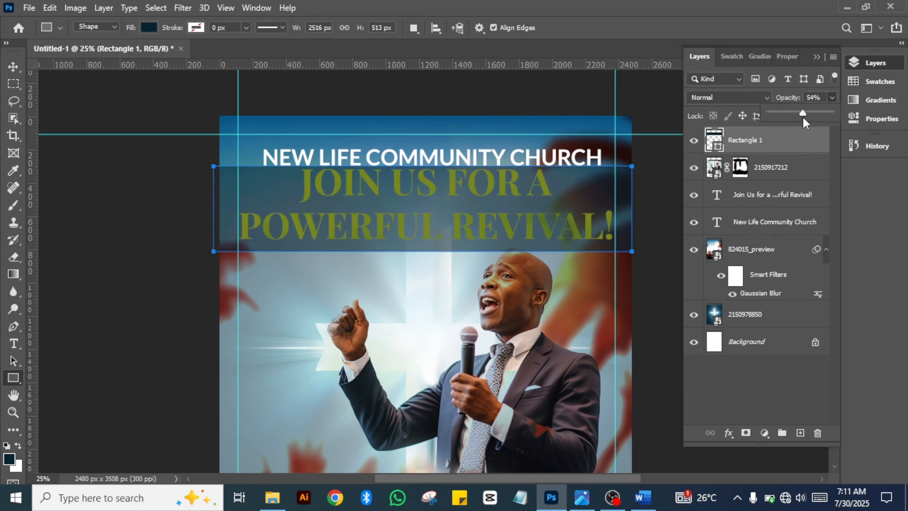
left_click_drag(803, 117, 802, 118)
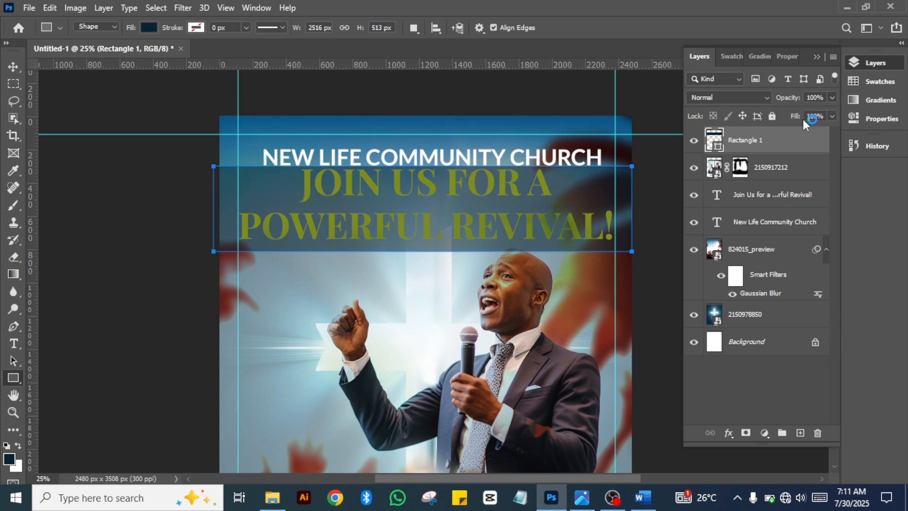
left_click(832, 98)
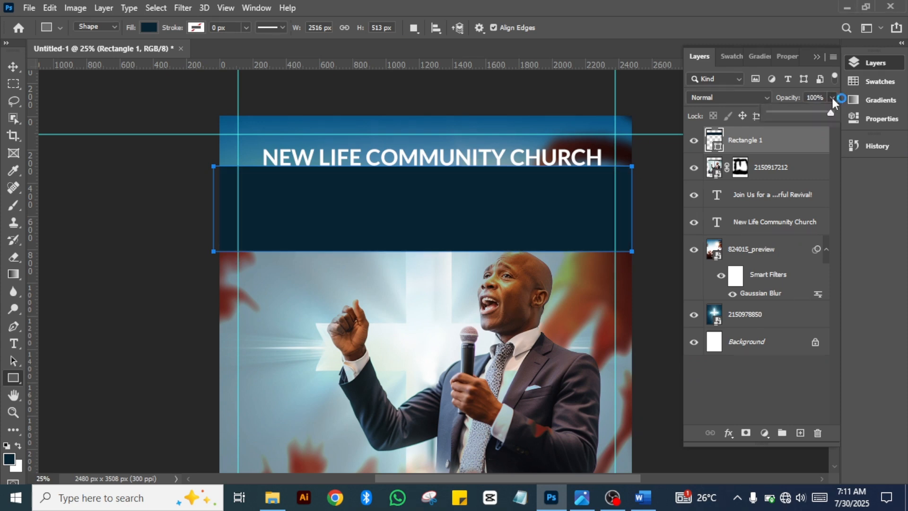
left_click_drag(828, 115, 807, 121)
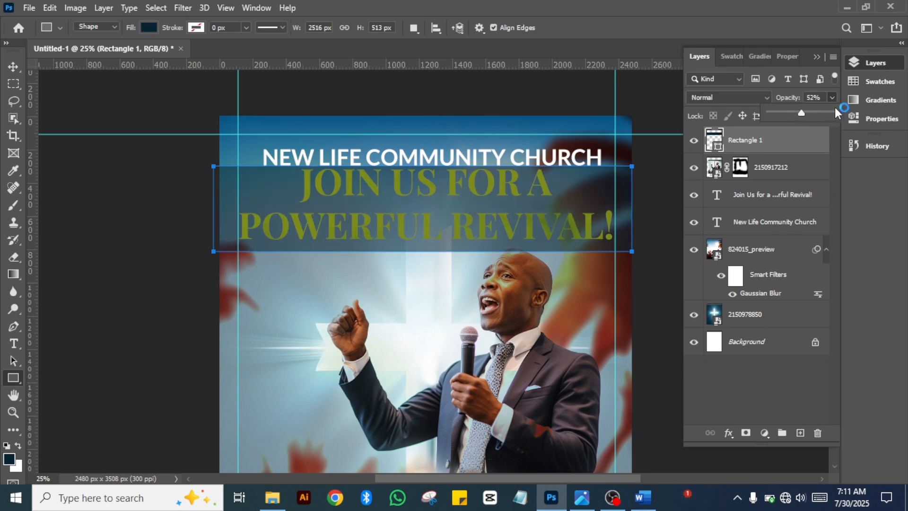
left_click_drag(765, 144, 759, 207)
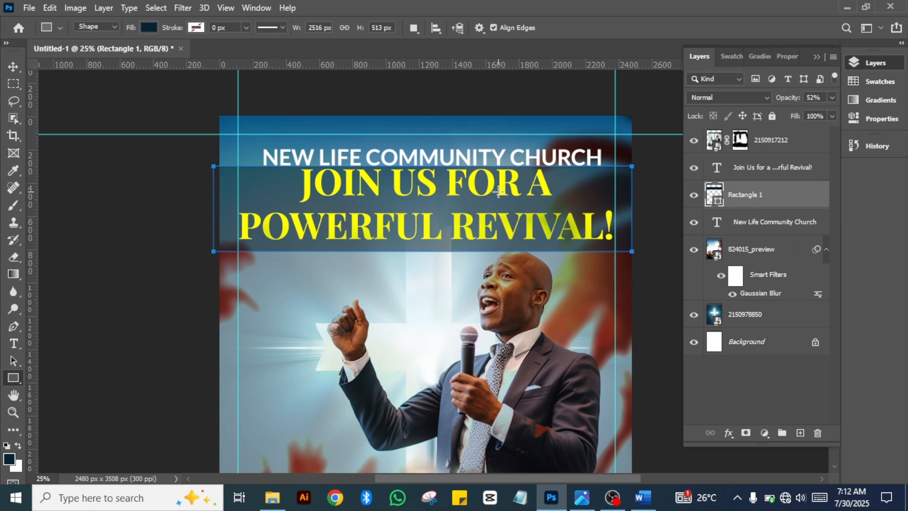
left_click(831, 98)
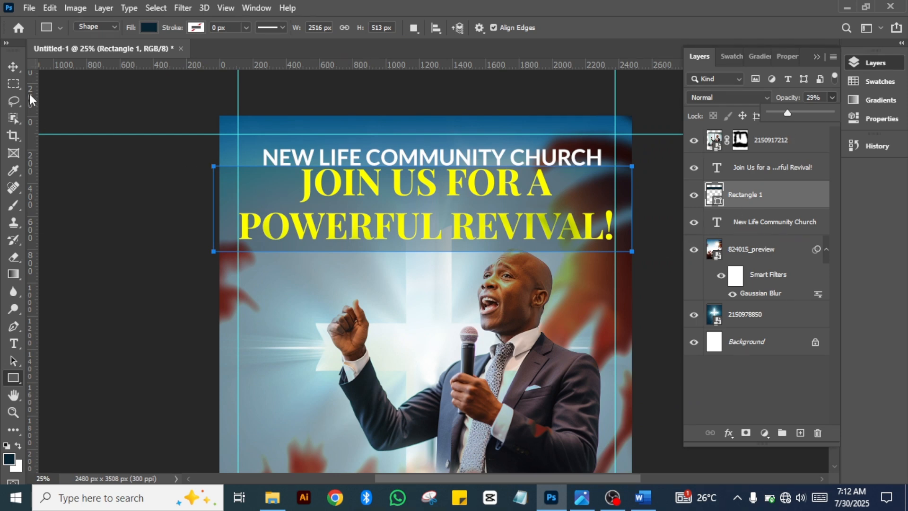
Move the New Life Community Church text up so it sits just beneath the upper margin guide.
left_click(14, 65)
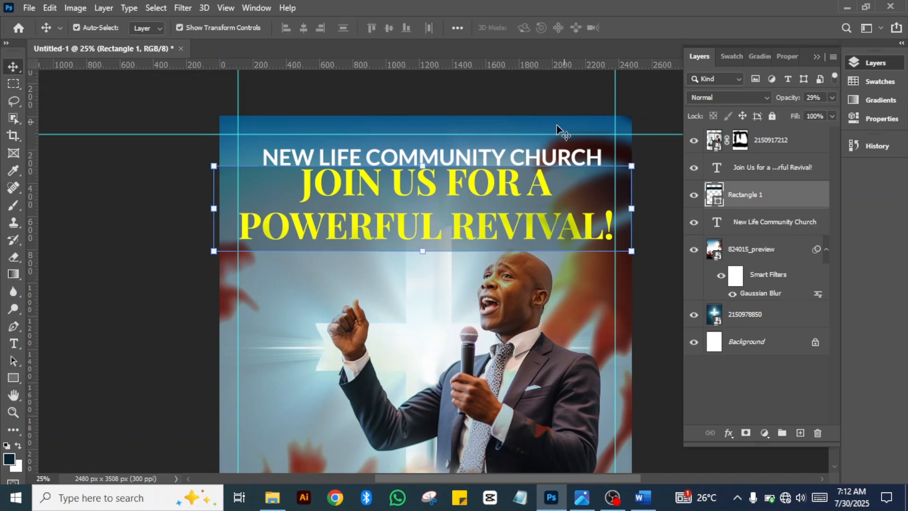
left_click(520, 155)
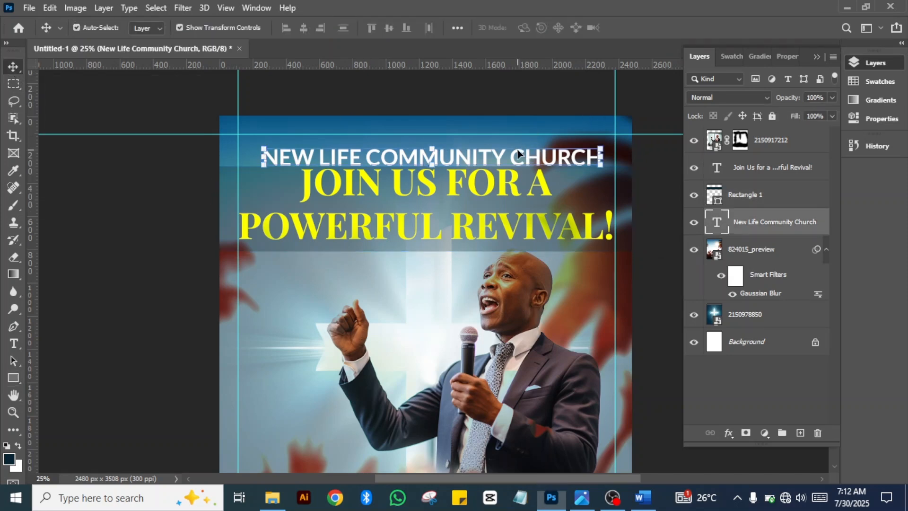
key("shift+Up")
key("shift+Up")
key("shift+Up")
key("shift+Up")
key("shift+Up")
key("shift+Up")
key("shift+Up")
key("shift+Up")
key("shift+Up")
key("shift+Up")
key("shift+Up")
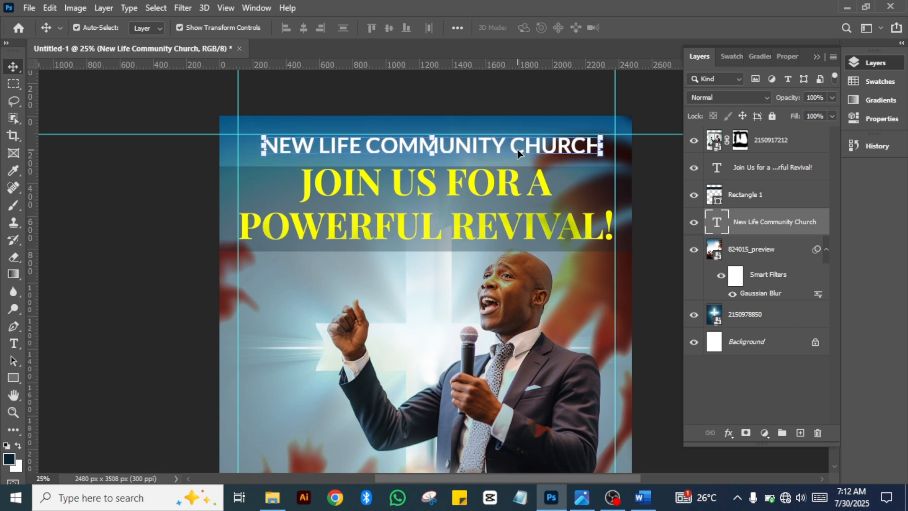
left_click(493, 208)
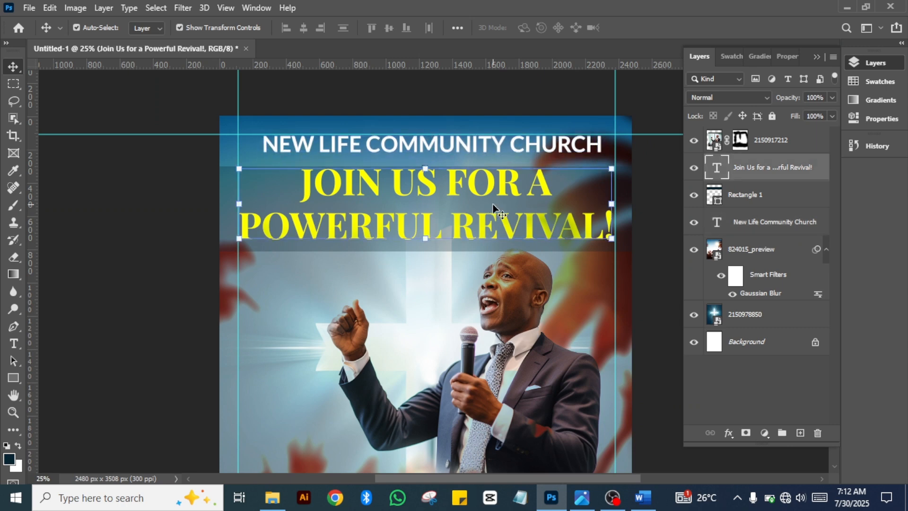
key("ctrl+t")
left_click_drag(427, 164, 426, 151)
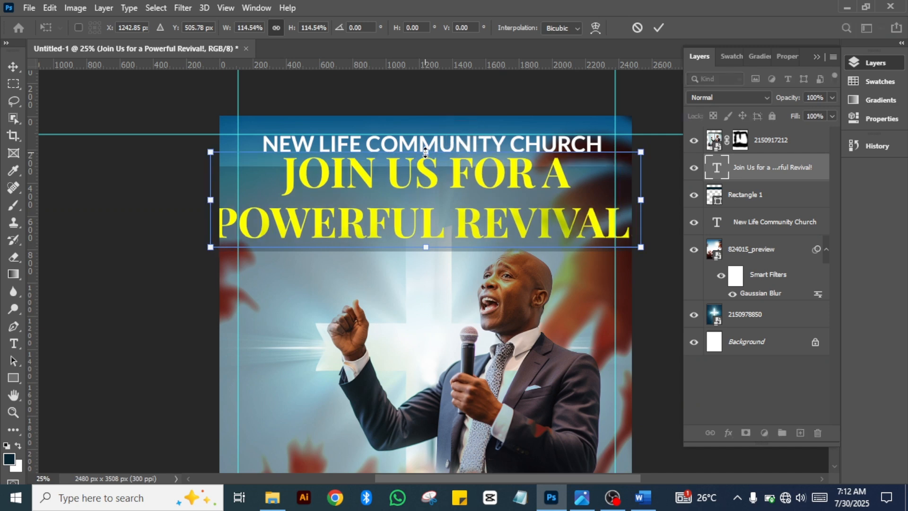
key("ctrl+z")
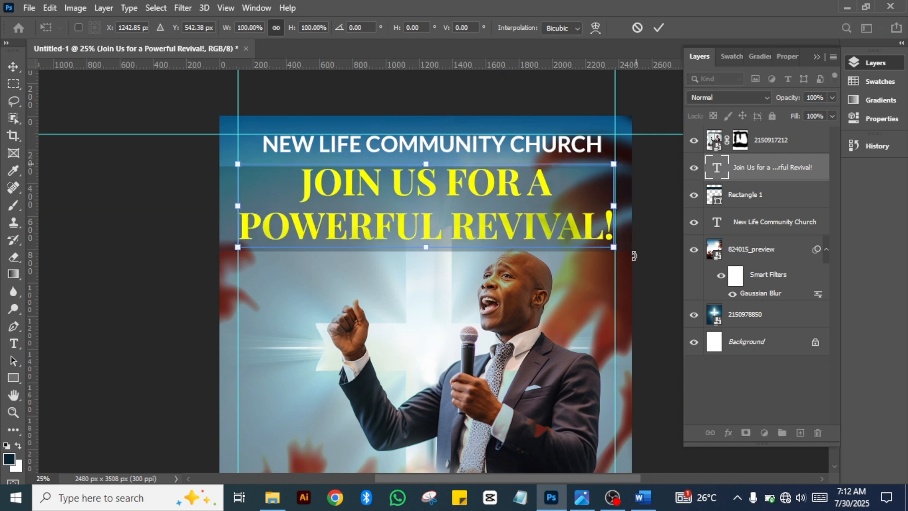
key("Return")
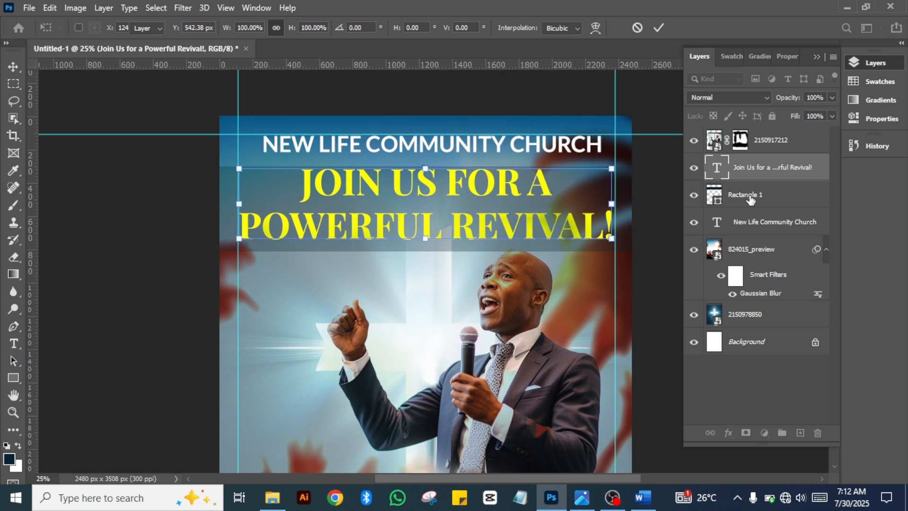
Enlarge the navy rectangle behind the headline upward to about 106.24%, commit the transform, and deselect all layers.
left_click(624, 178)
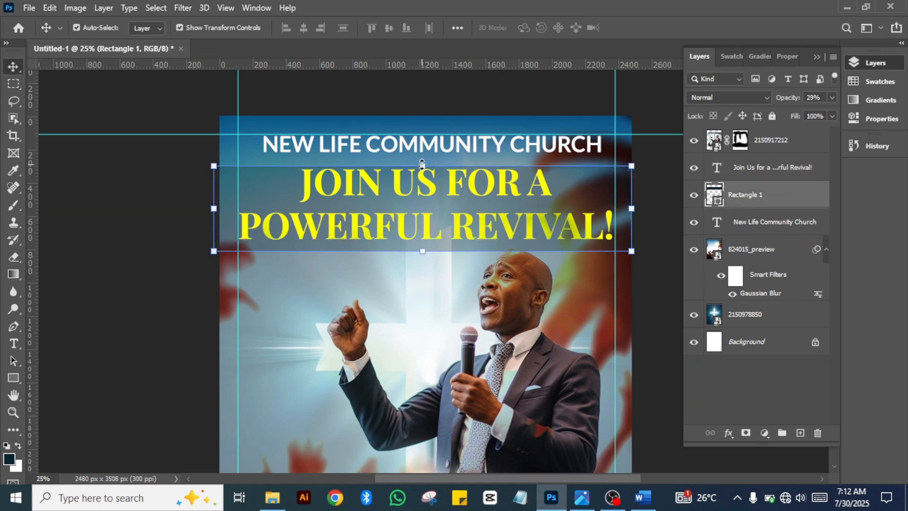
mouse_move(423, 163)
left_mouse_down()
mouse_move(418, 152)
mouse_move(418, 159)
left_mouse_up()
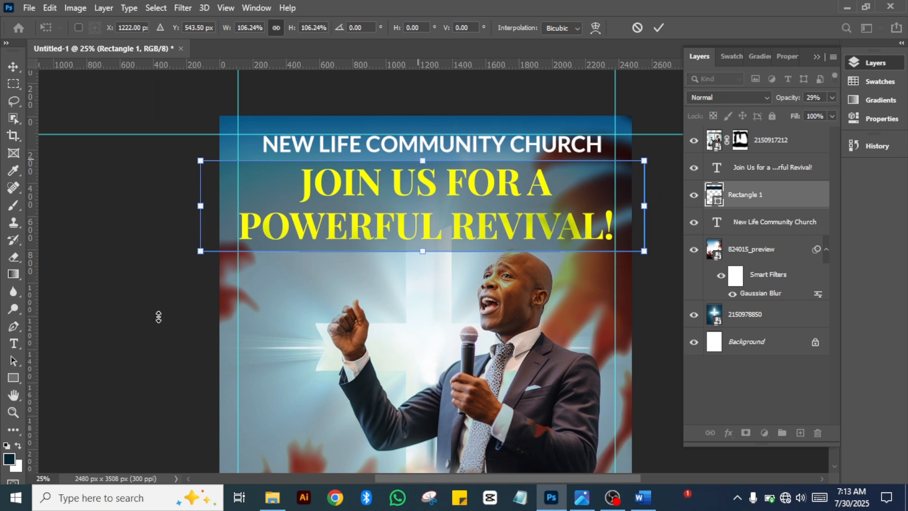
left_click(658, 28)
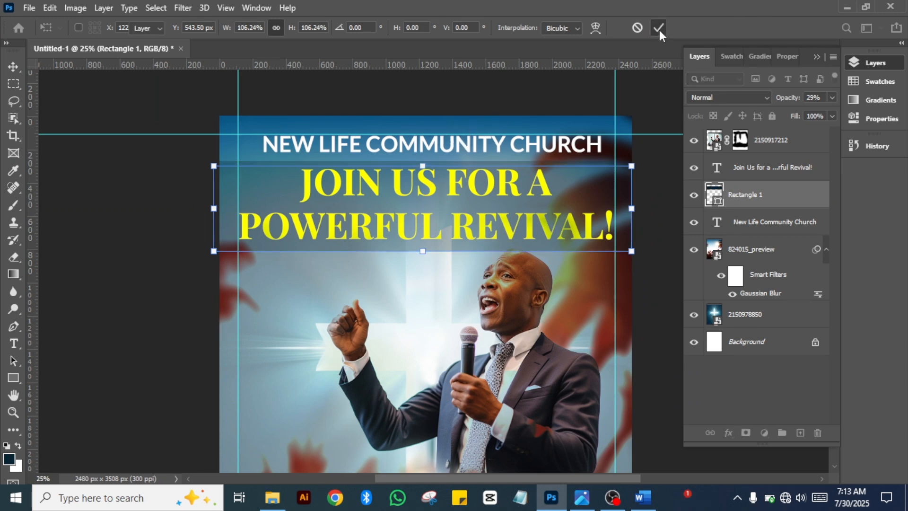
left_click(189, 282)
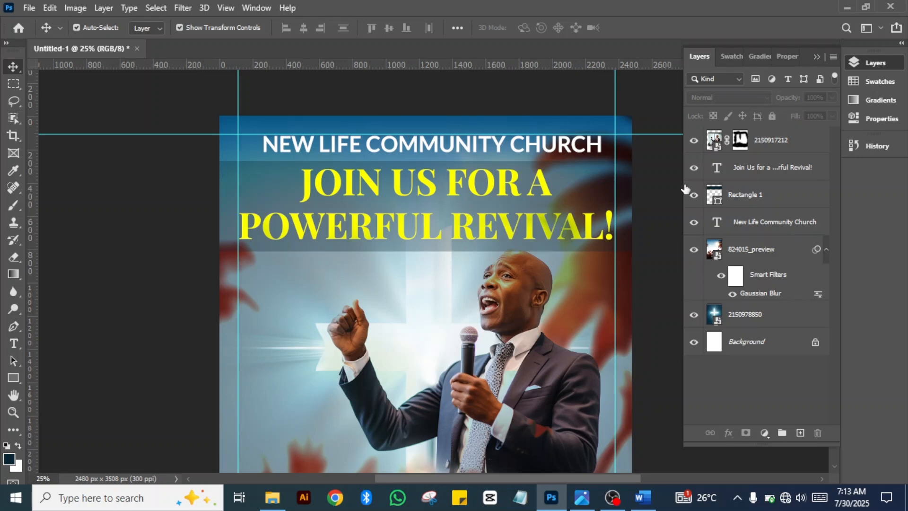
Add a layer mask to the Rectangle 1 layer and set the soft brush's size to 250 px.
left_click(741, 201)
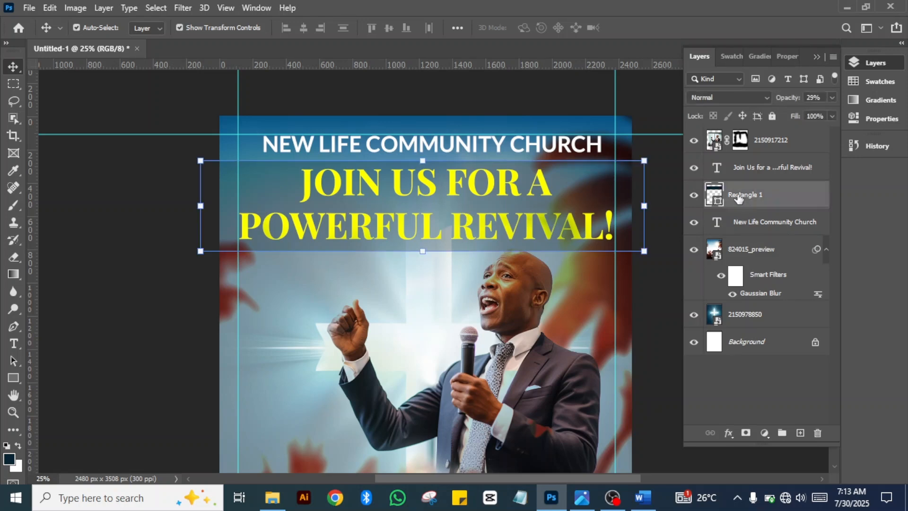
left_click(746, 433)
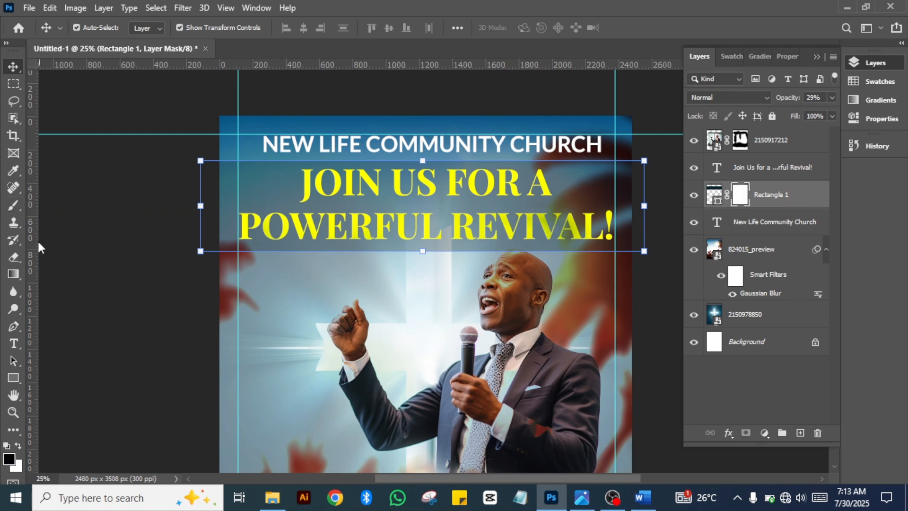
left_click(14, 207)
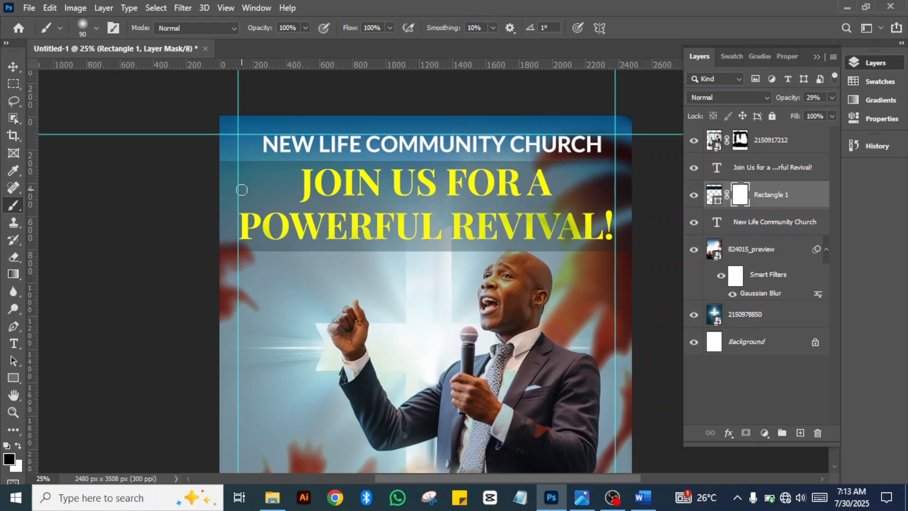
key("bracketright")
key("bracketright")
key("bracketright")
key("bracketright")
key("bracketright")
key("bracketright")
key("bracketright")
key("bracketright")
key("bracketright")
key("bracketleft")
key("bracketleft")
key("bracketleft")
Paint black on the rectangle's mask along its left end and lower edge to blend them into the background.
key("ctrl+plus")
key("ctrl+plus")
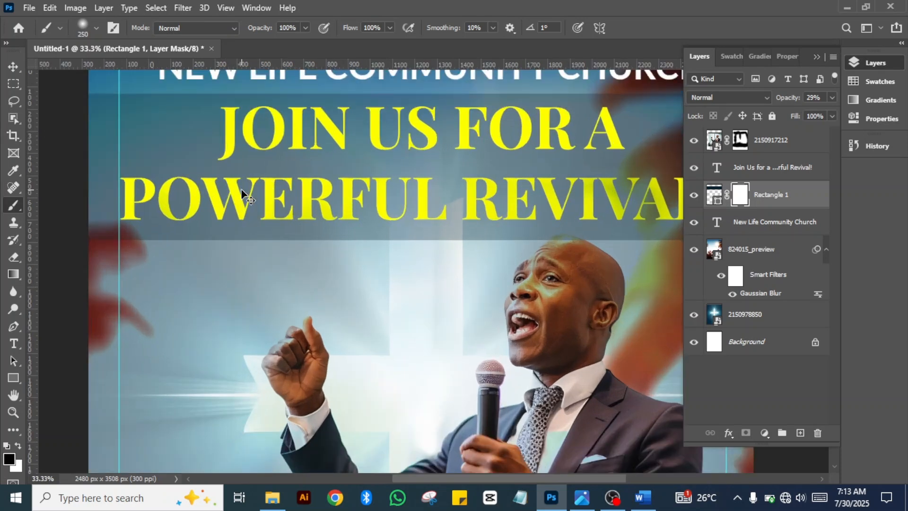
key("space")
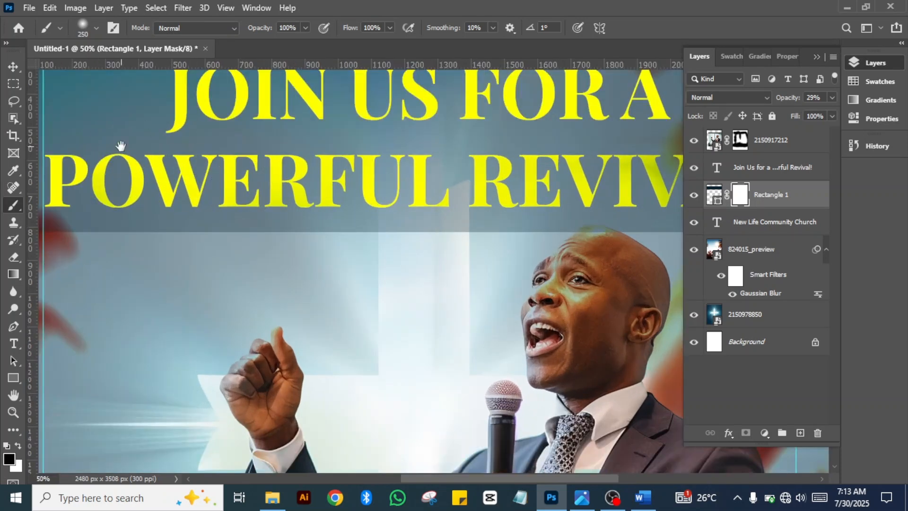
left_click_drag(121, 146, 335, 272)
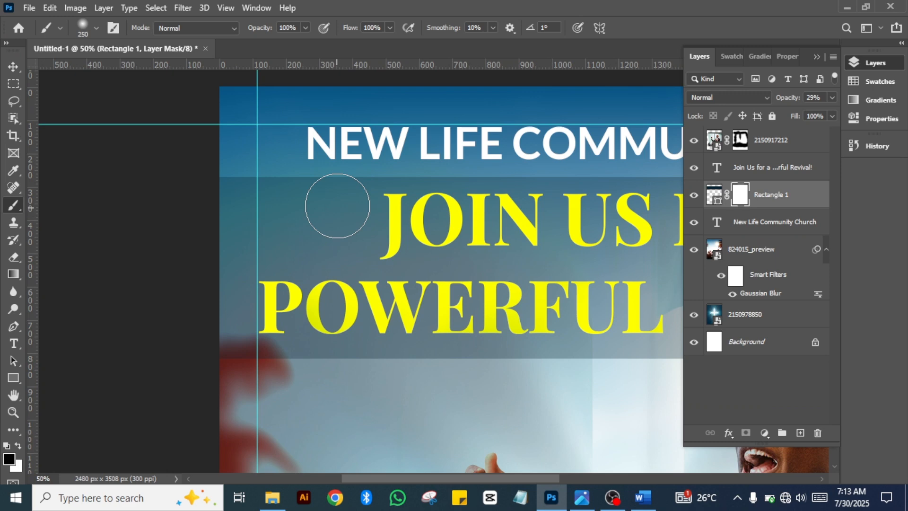
mouse_move(345, 199)
left_mouse_down()
mouse_move(233, 206)
mouse_move(226, 197)
mouse_move(314, 210)
left_mouse_up()
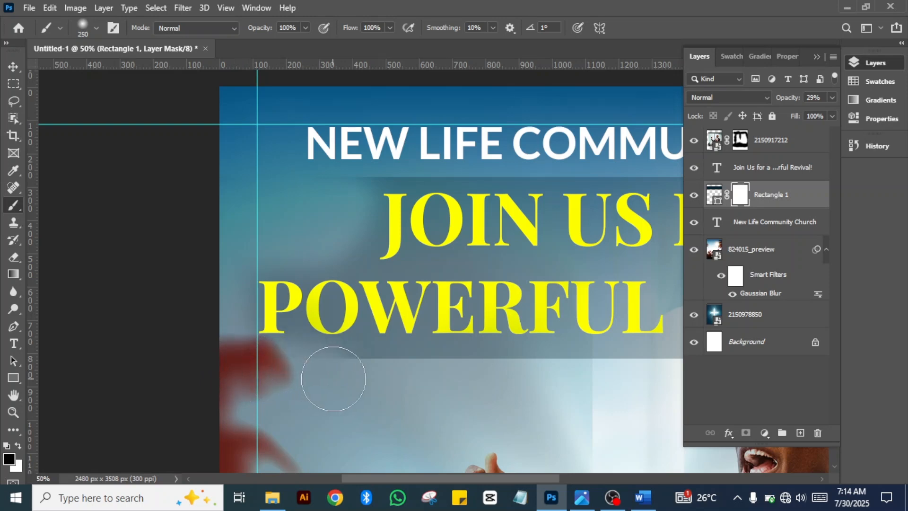
mouse_move(334, 379)
left_mouse_down()
mouse_move(470, 369)
mouse_move(605, 378)
left_mouse_up()
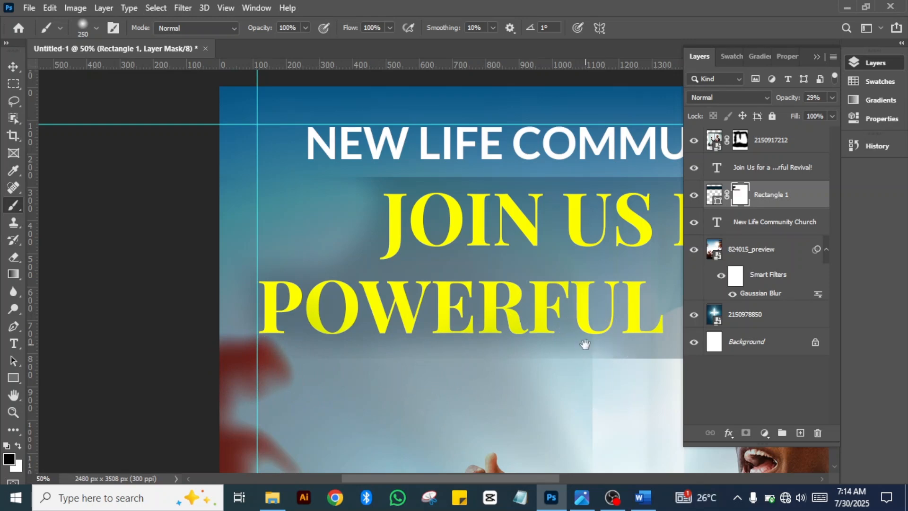
mouse_move(589, 348)
left_mouse_down()
mouse_move(274, 260)
mouse_move(170, 283)
left_mouse_up()
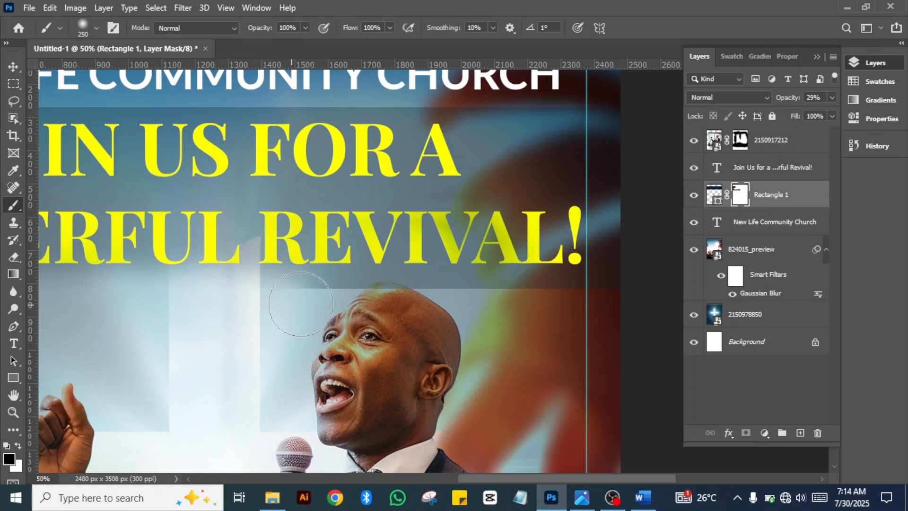
left_click_drag(348, 301, 616, 302)
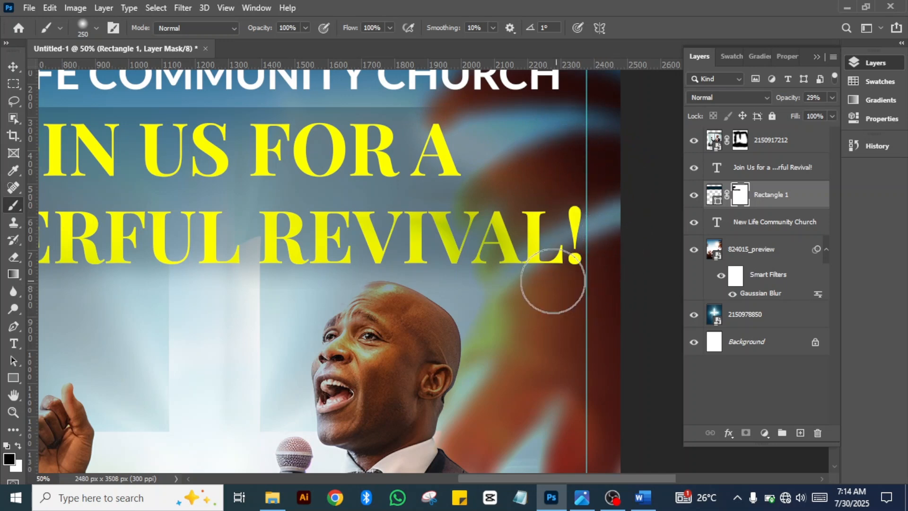
Paint black on the mask along the rectangle's upper edge to soften it, and deselect all layers.
left_click_drag(476, 169, 578, 241)
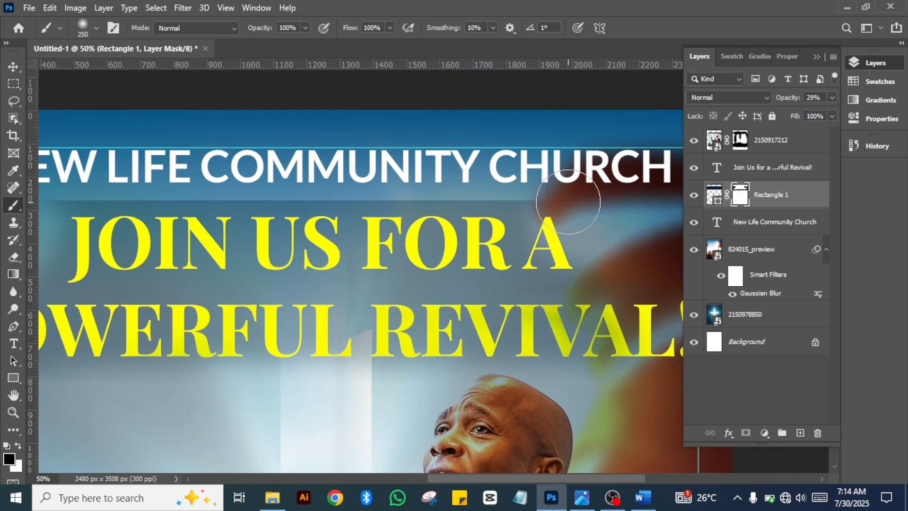
mouse_move(435, 180)
left_mouse_down()
mouse_move(494, 179)
mouse_move(285, 184)
mouse_move(236, 165)
mouse_move(74, 180)
mouse_move(50, 210)
mouse_move(250, 188)
mouse_move(188, 193)
mouse_move(444, 185)
left_mouse_up()
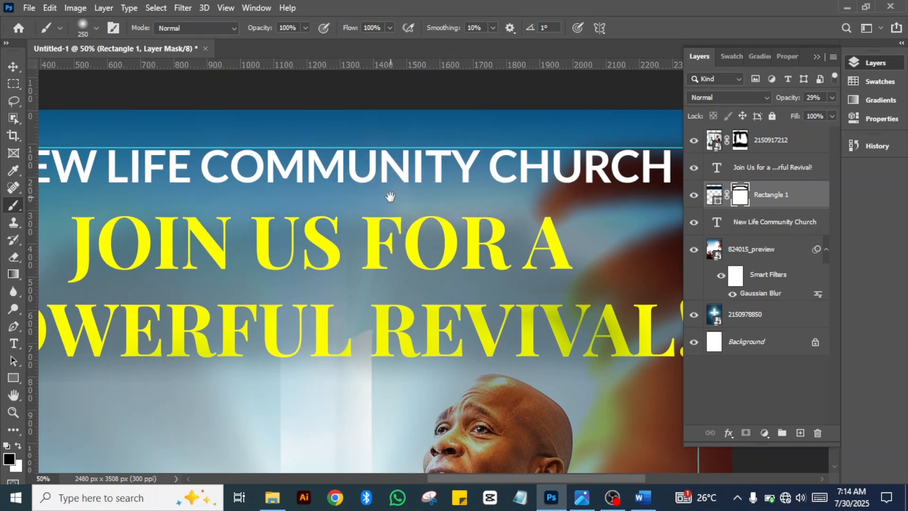
left_click_drag(386, 198, 617, 223)
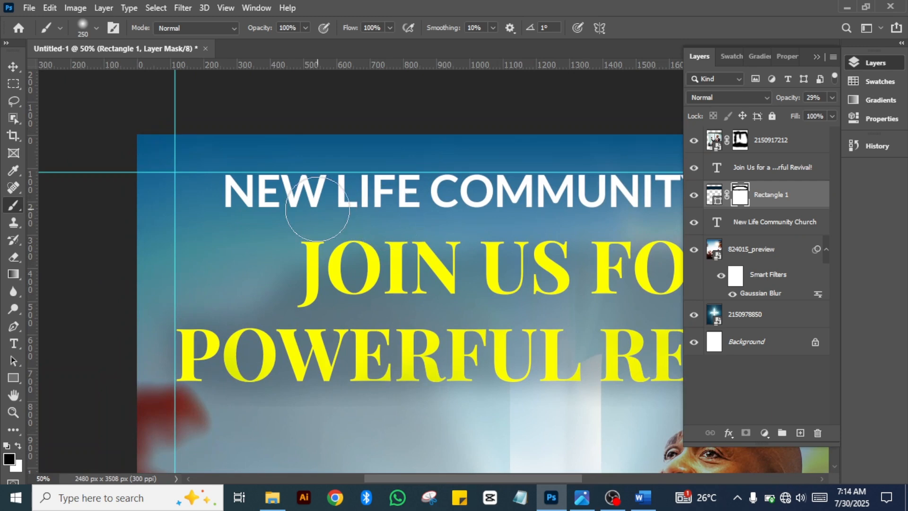
key("ctrl+0")
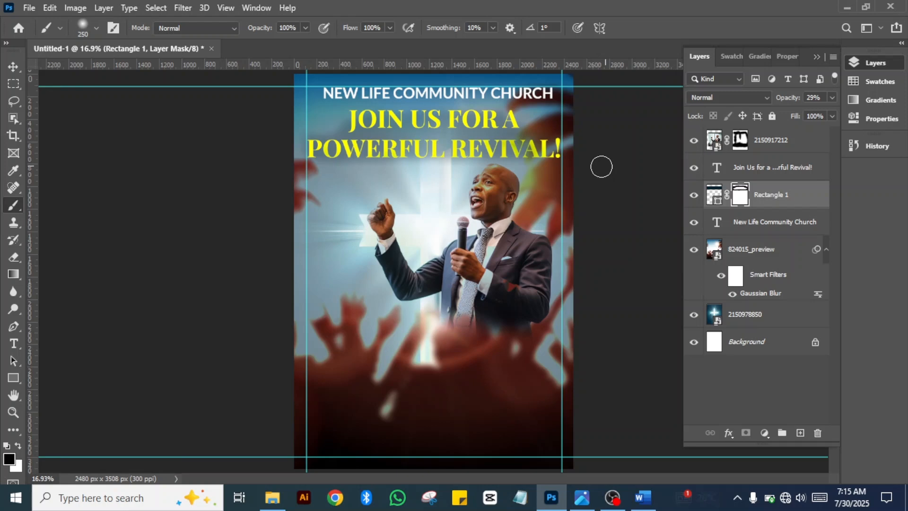
left_click(13, 65)
left_click(97, 166)
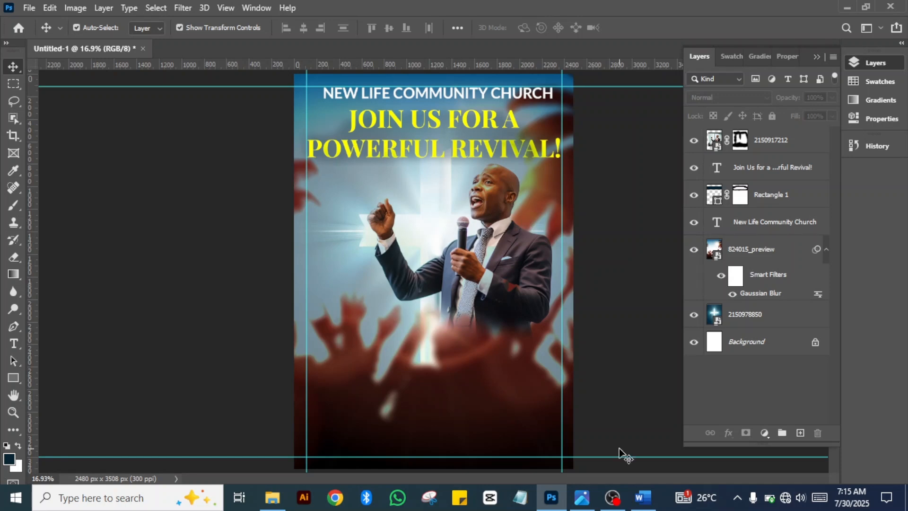
Copy the line "Sunday, August 3rd | 10:00 AM" from the Word document and add it as a new text layer beside the preacher in Photoshop.
left_click(642, 497)
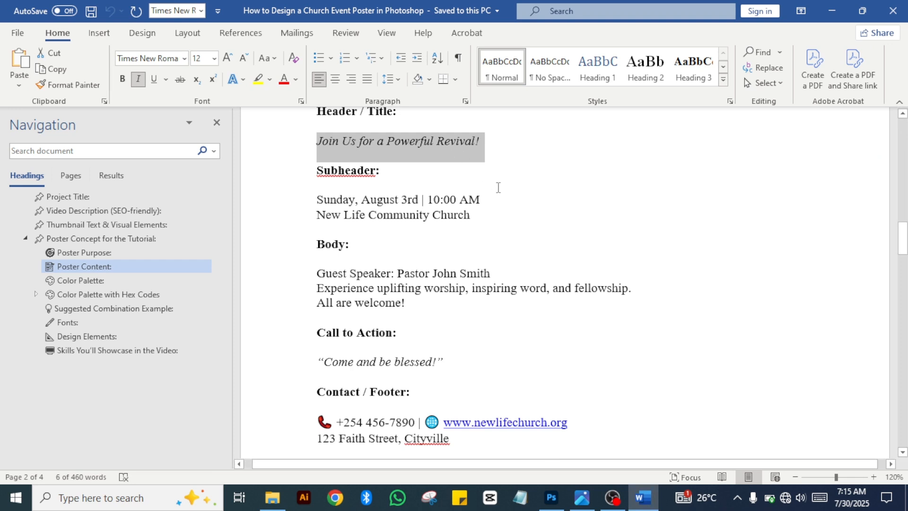
left_click_drag(498, 189, 314, 201)
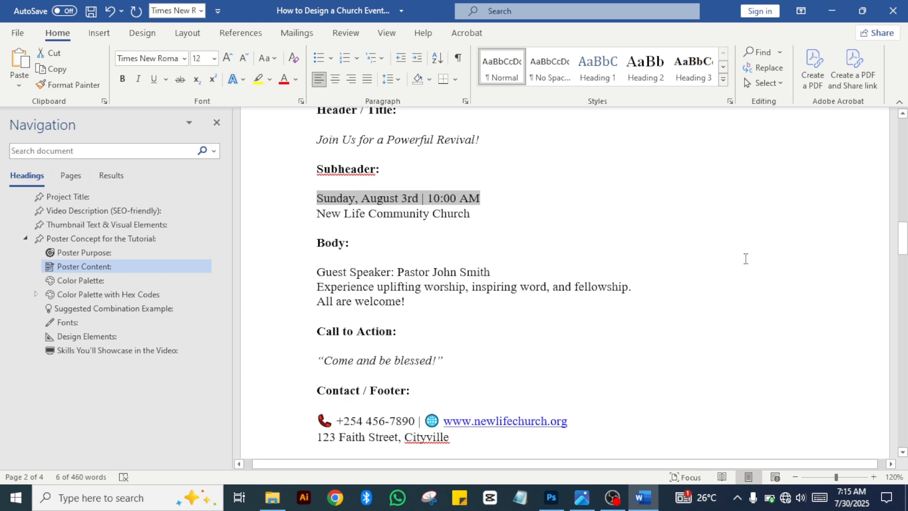
left_click(553, 497)
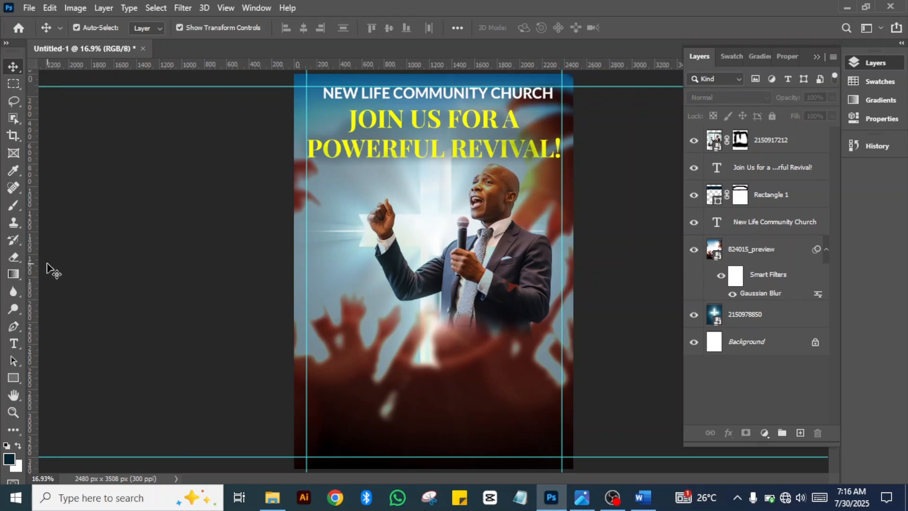
key("t")
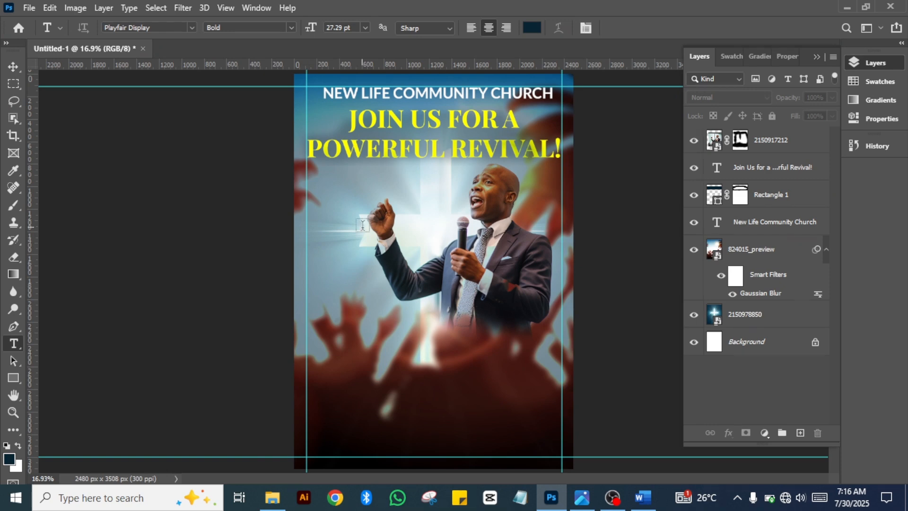
left_click(324, 242)
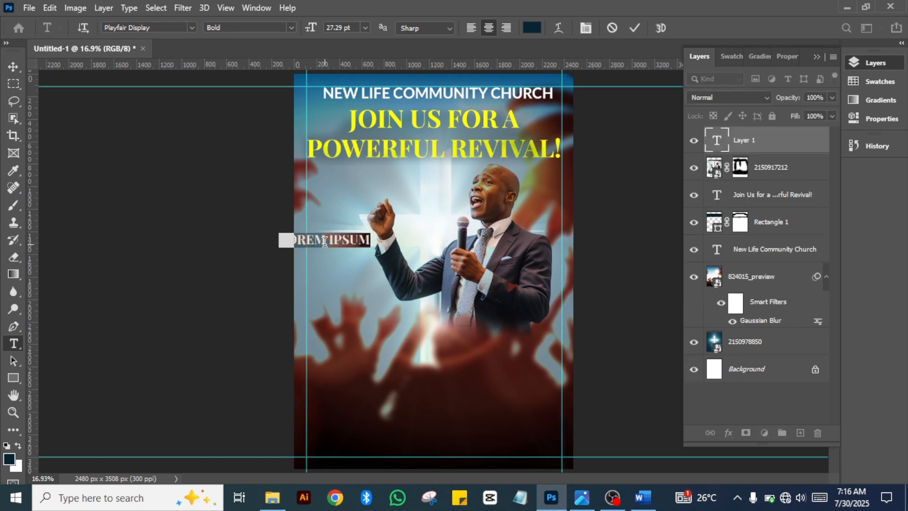
type("SUNDAY, AUGUST 3RD | 10:00 AM")
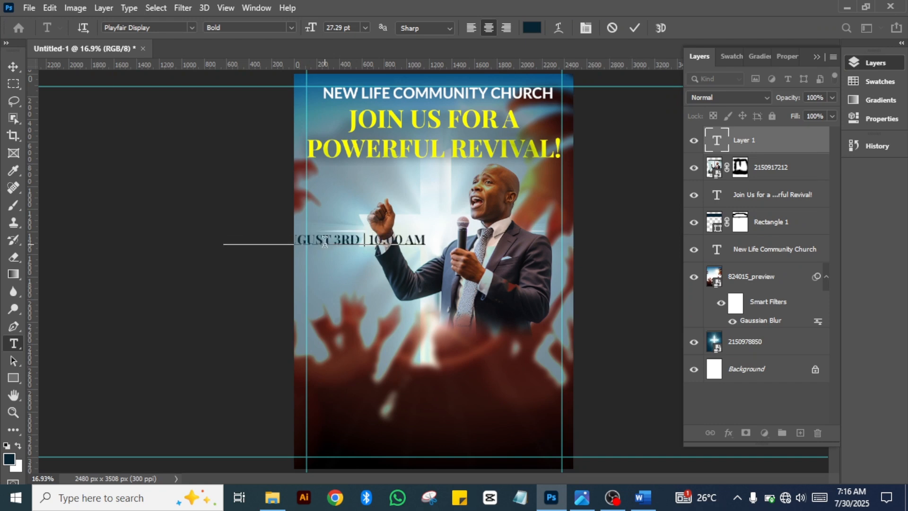
Set the whole date and time text to the Lato font in Regular style and commit the text.
key("ctrl+a")
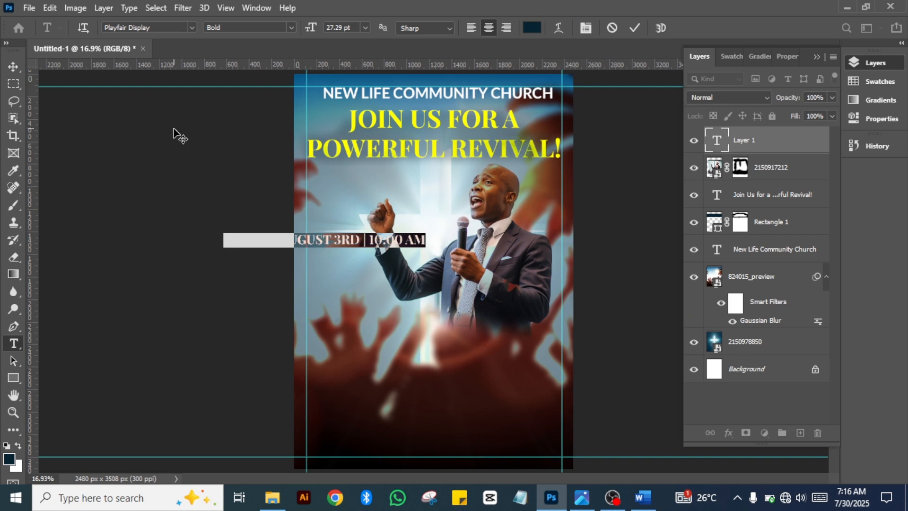
left_click(193, 28)
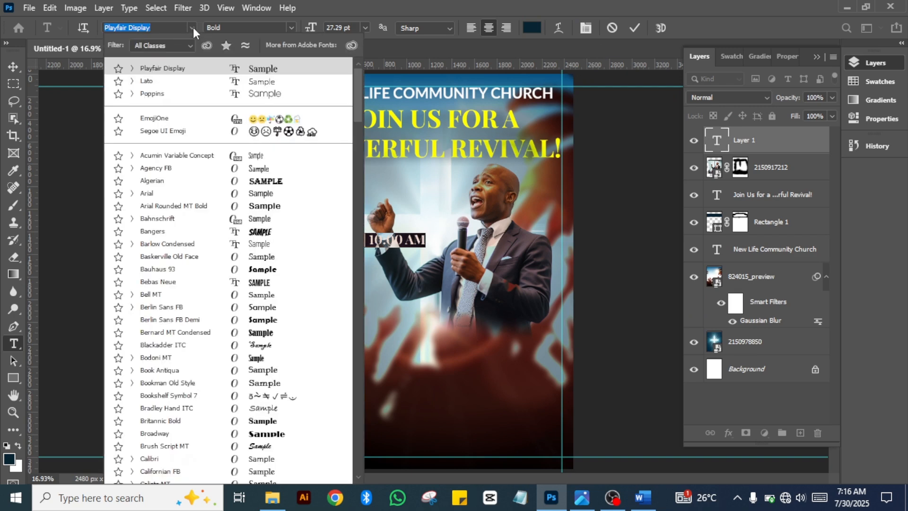
key("Down")
key("Return")
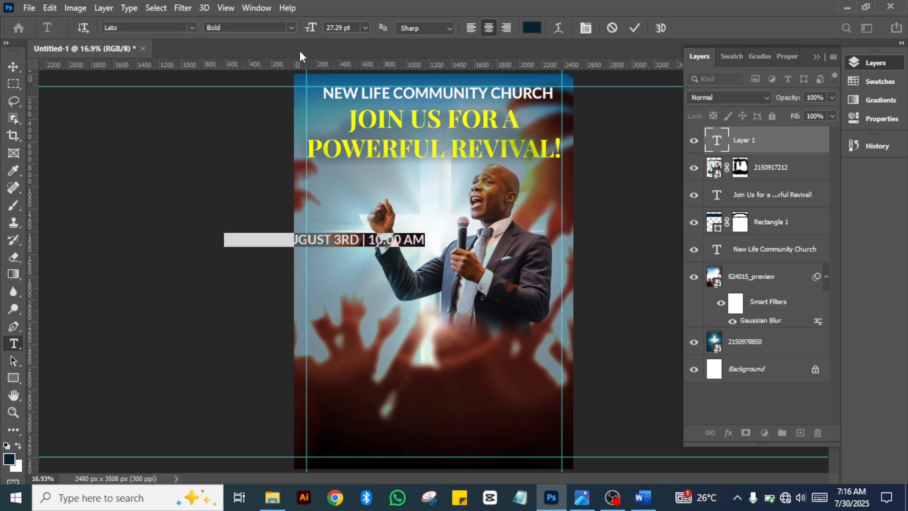
left_click(291, 28)
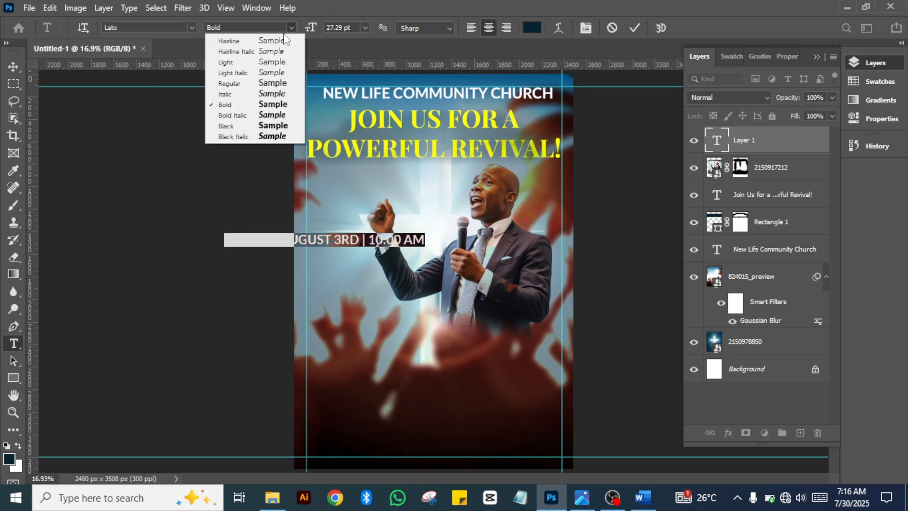
left_click(231, 84)
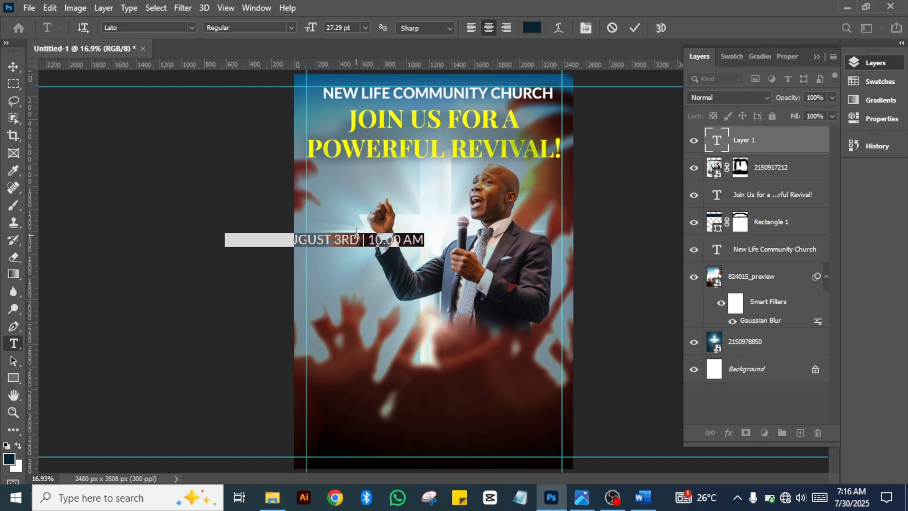
left_click(634, 30)
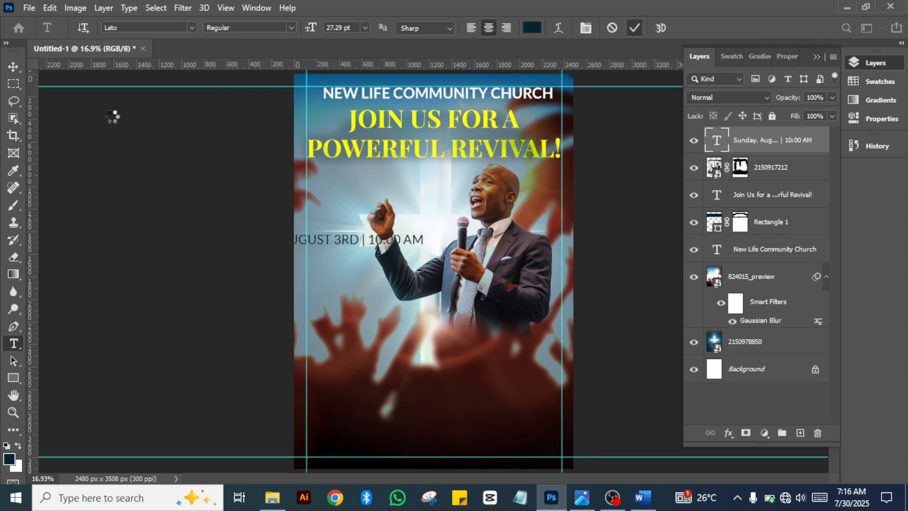
Break the date text into two lines before "3RD" and move it to the flyer's left side beside the preacher's raised hand.
left_click(12, 65)
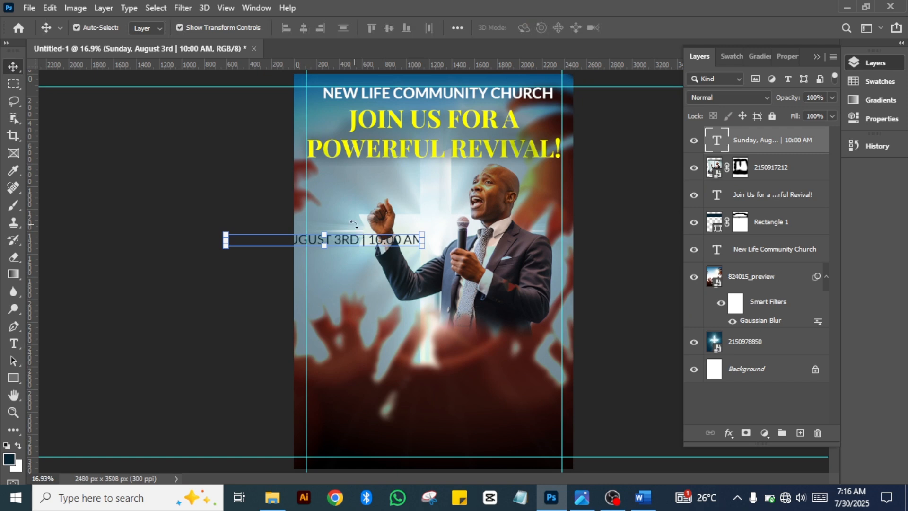
left_click_drag(395, 250, 451, 239)
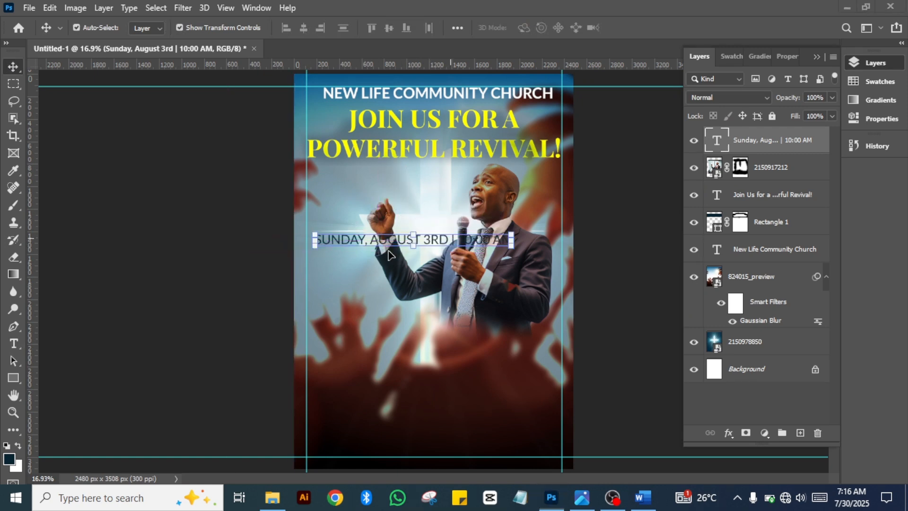
double_click(422, 240)
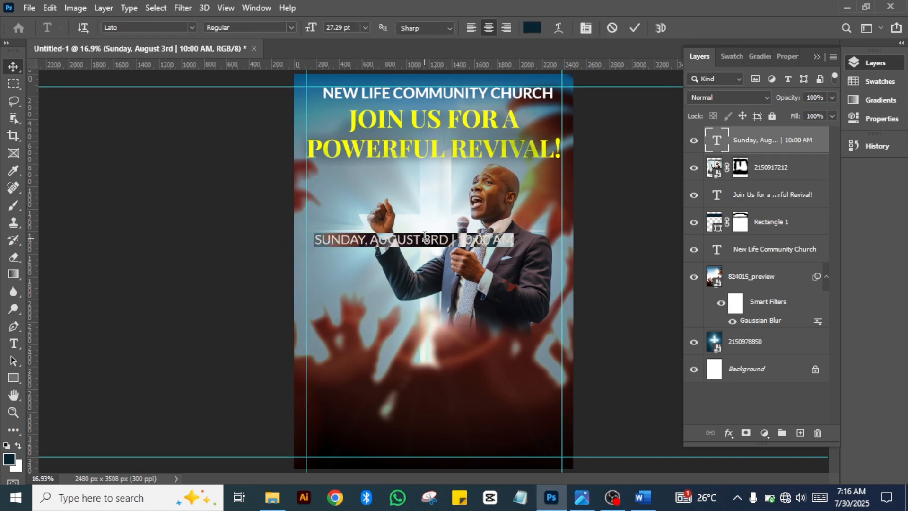
left_click(424, 239)
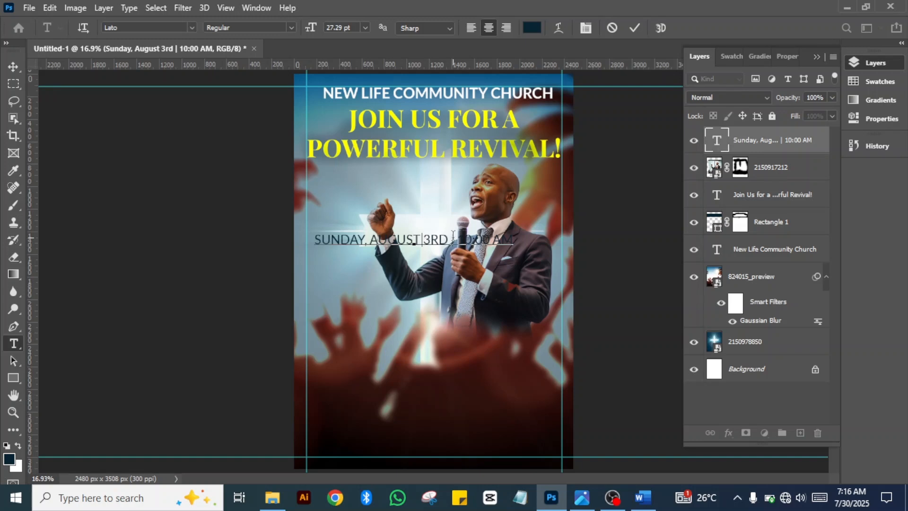
key("BackSpace")
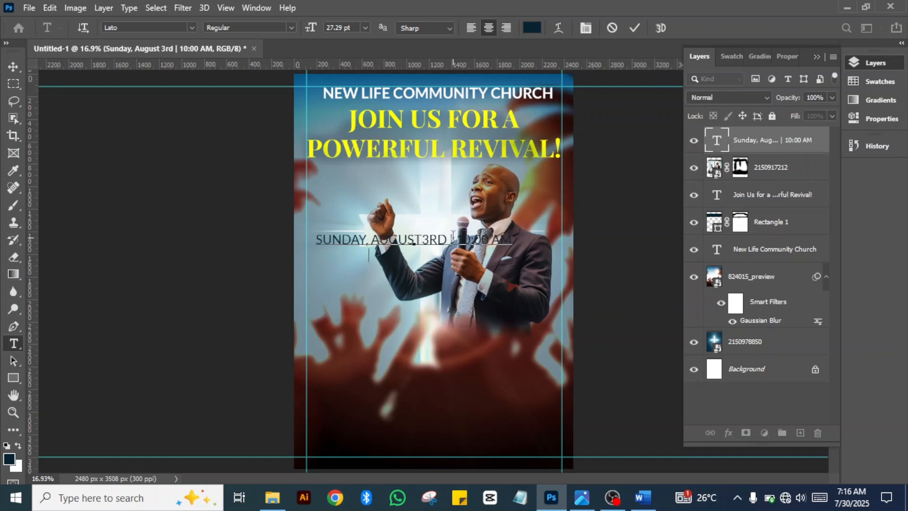
key("Return")
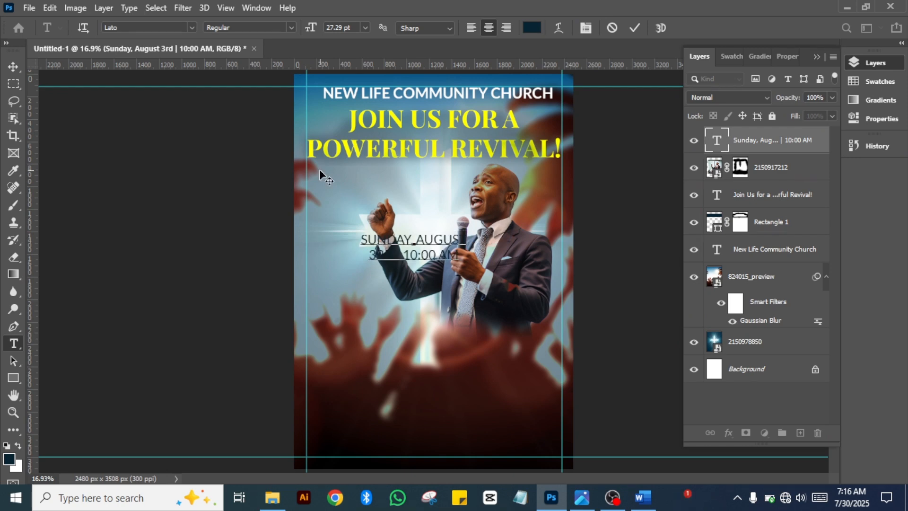
key("ctrl+Return")
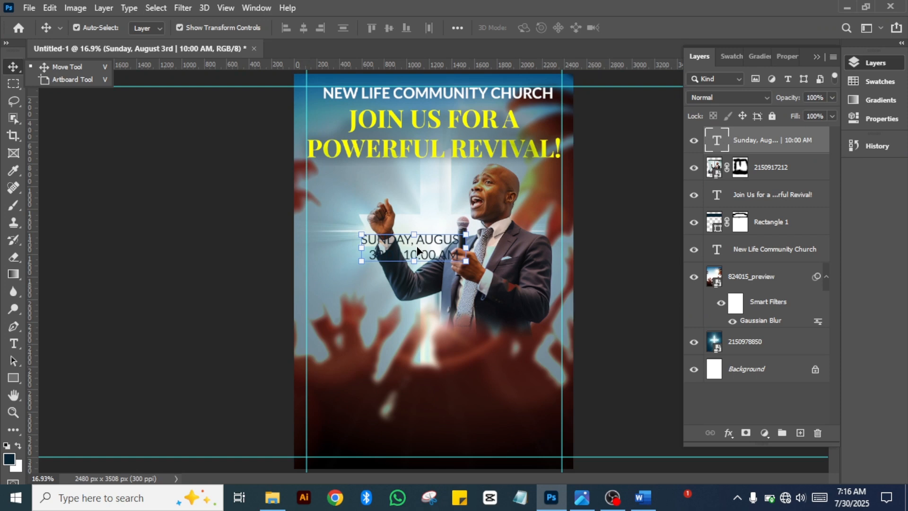
left_click_drag(416, 251, 352, 236)
left_click(368, 187)
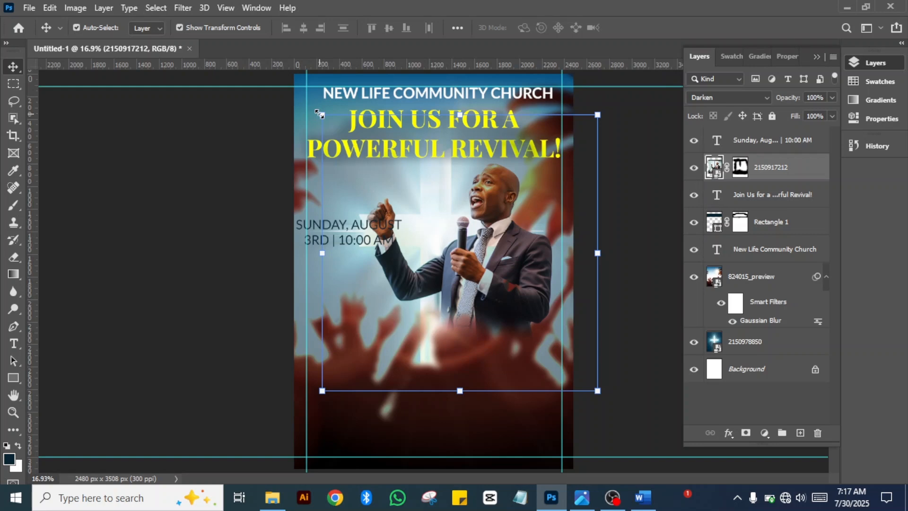
left_click_drag(320, 114, 350, 127)
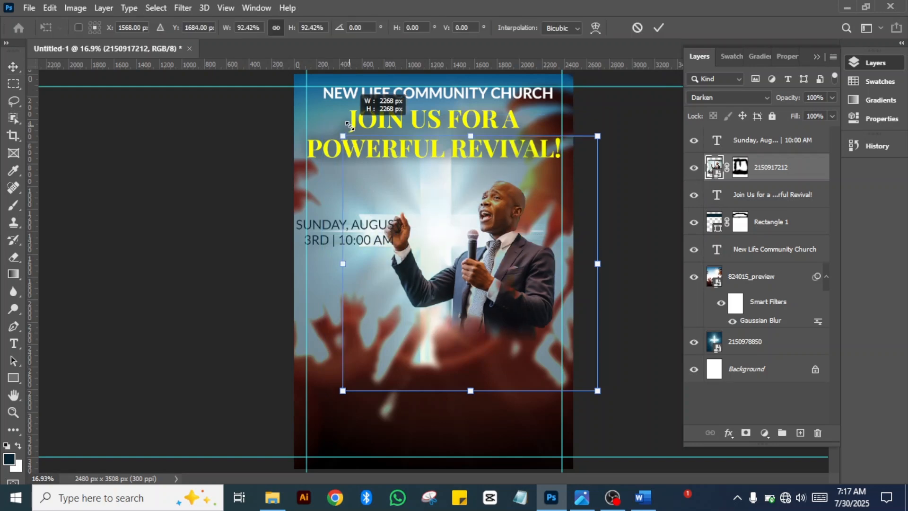
left_click_drag(350, 126, 351, 127)
left_click_drag(509, 286, 512, 278)
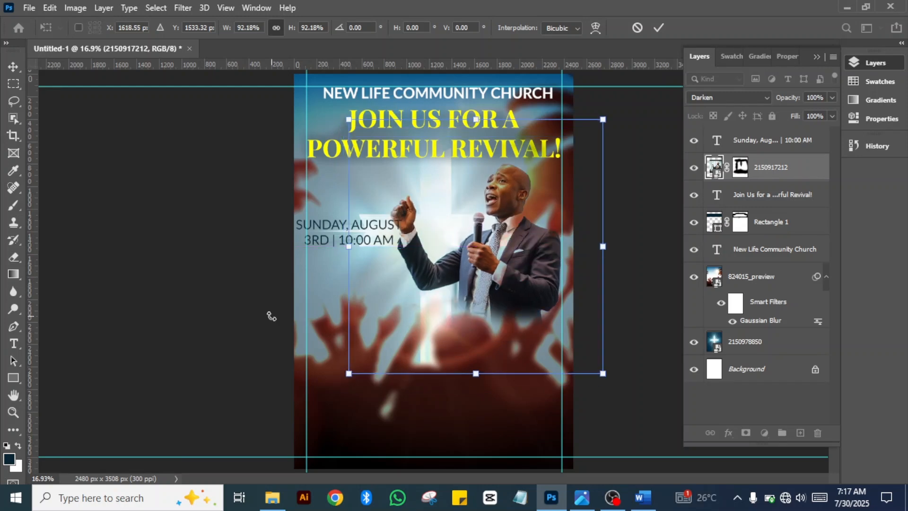
Confirm the preacher photo's resize and scale the date-and-time text to 76.19%, placing it at the poster's left margin guide beside the fist.
left_click(659, 27)
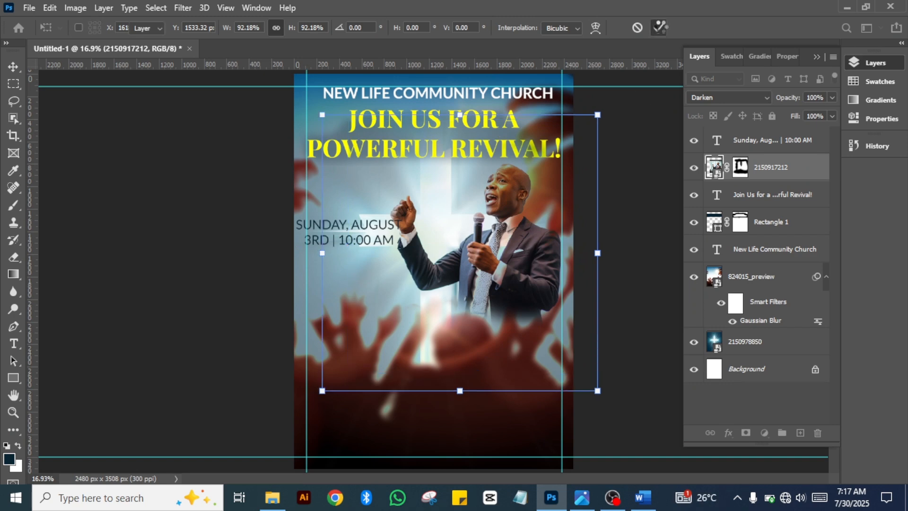
mouse_move(339, 237)
left_mouse_down()
mouse_move(351, 260)
mouse_move(349, 200)
mouse_move(347, 253)
left_mouse_up()
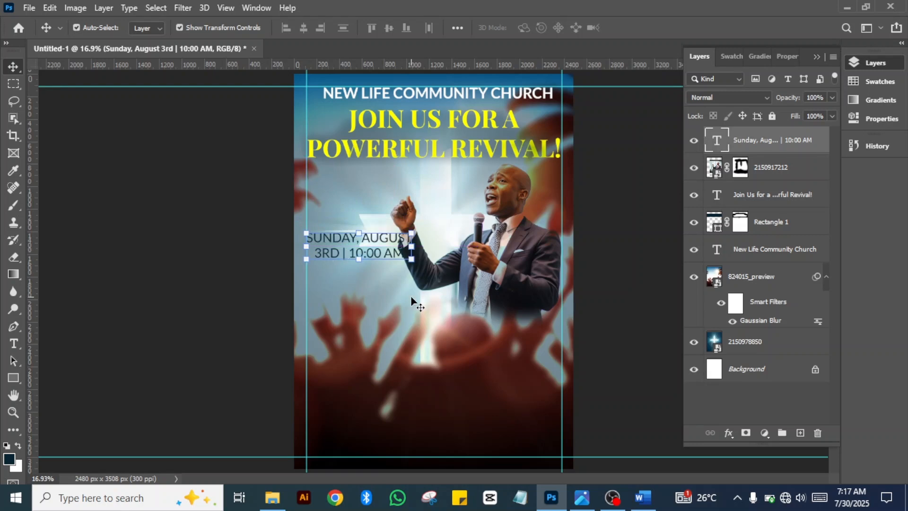
key("ctrl+t")
left_click_drag(394, 255, 354, 228)
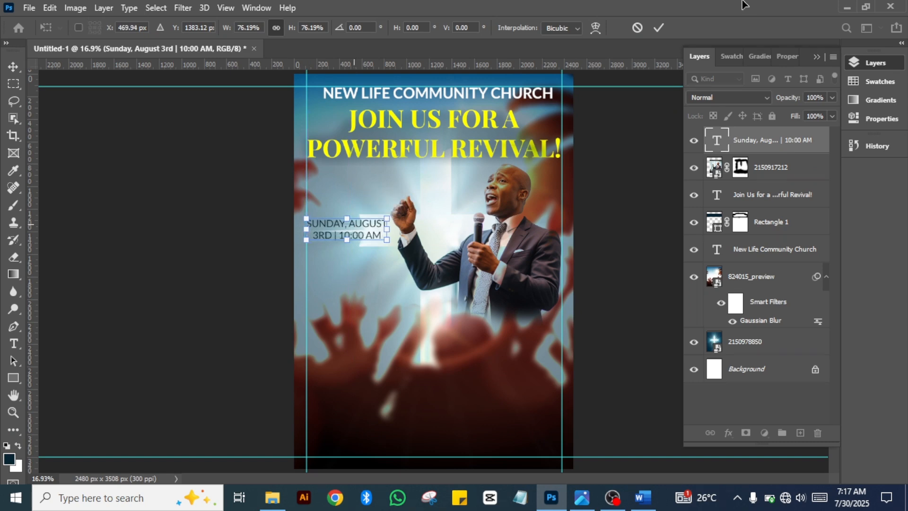
left_click(658, 27)
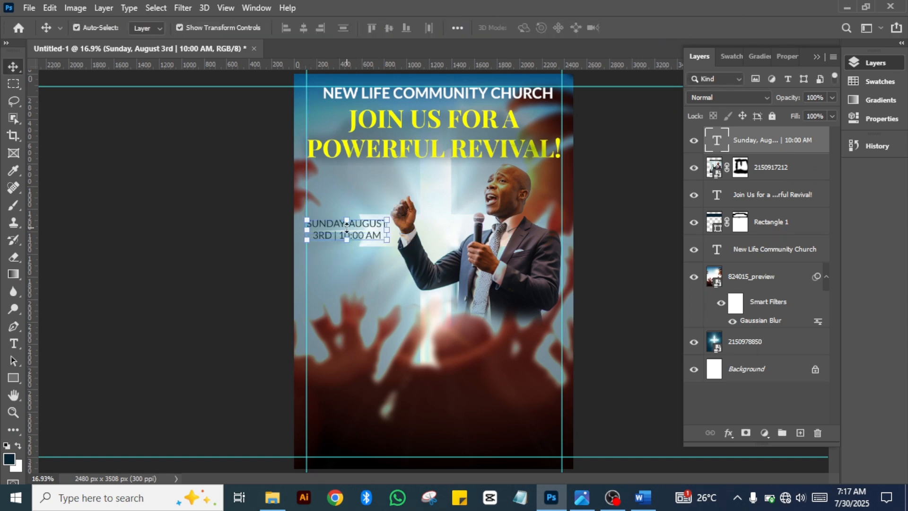
Try white and two yellow swatch colours on the date-and-time text.
double_click(352, 232)
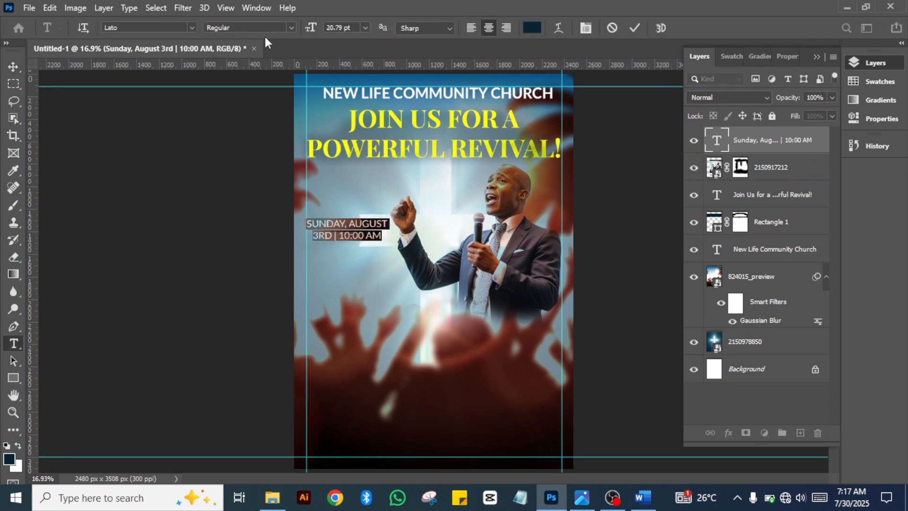
left_click(876, 90)
left_click(693, 79)
left_click(634, 28)
key("v")
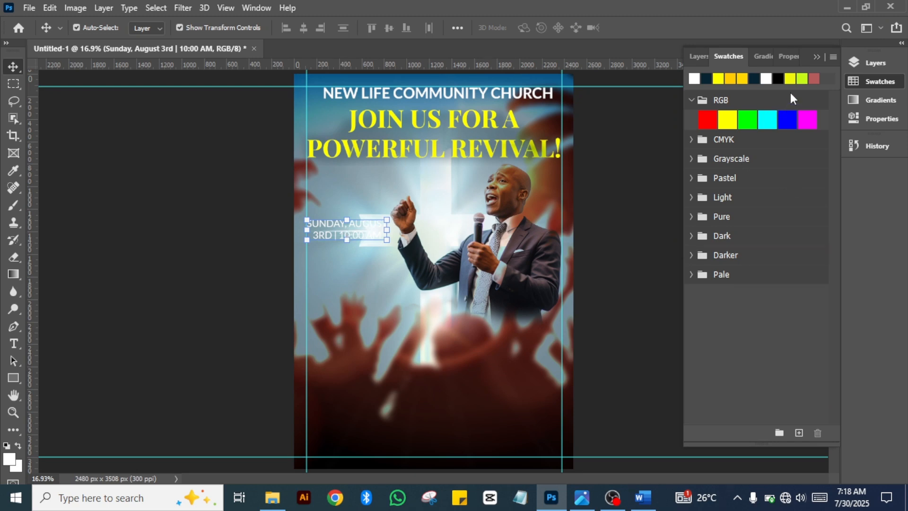
left_click(793, 78)
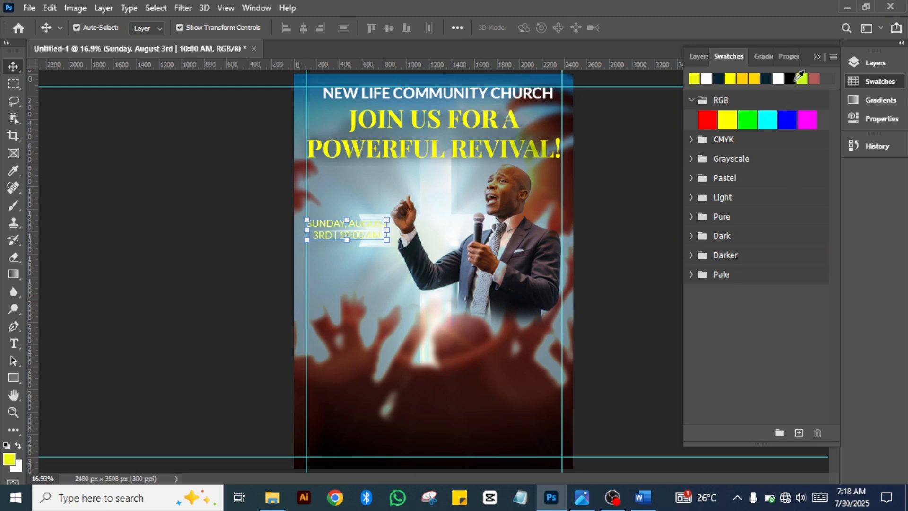
left_click(733, 80)
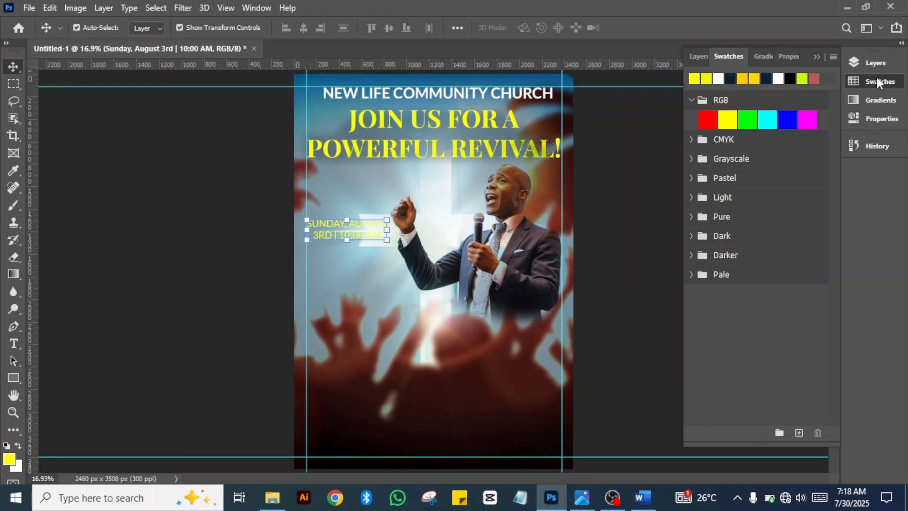
left_click(881, 63)
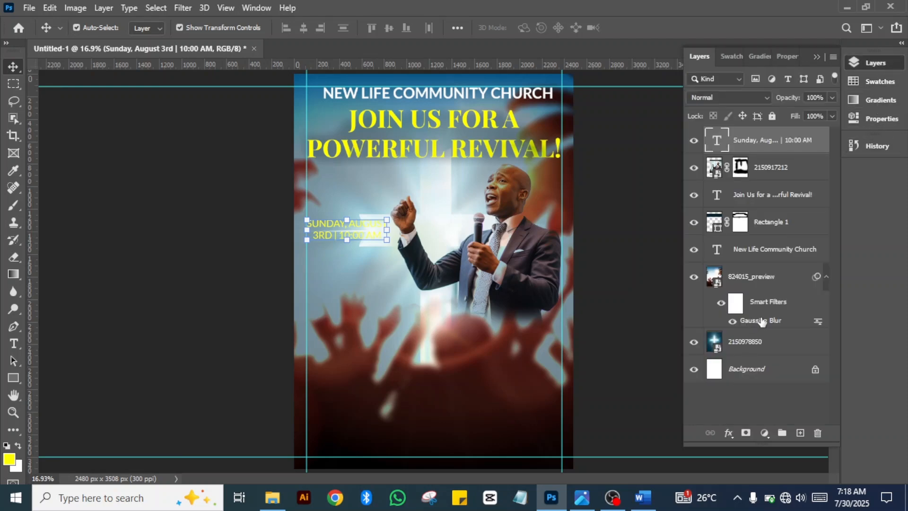
left_click(743, 343)
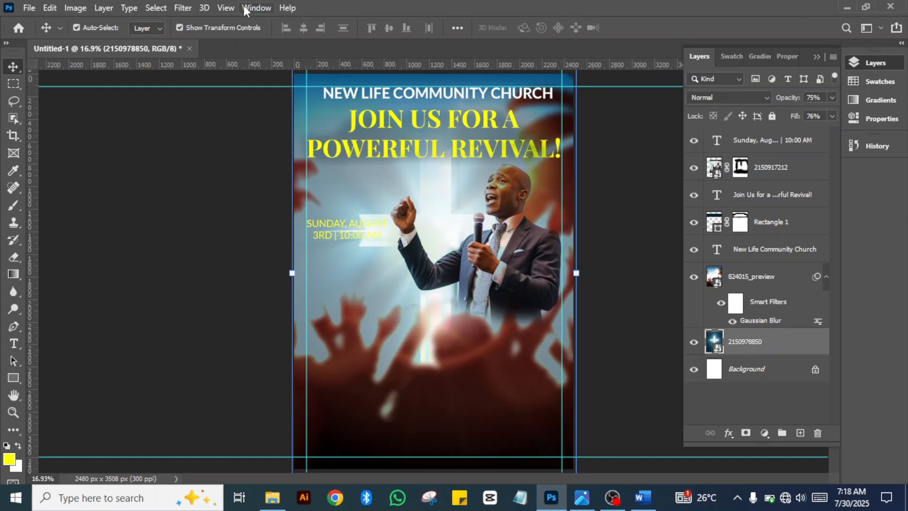
left_click(226, 8)
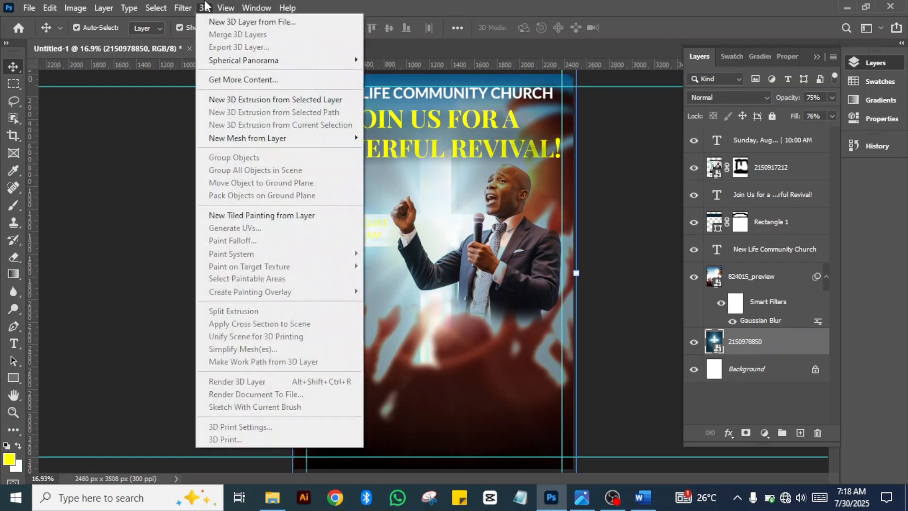
left_click(205, 5)
left_click(183, 8)
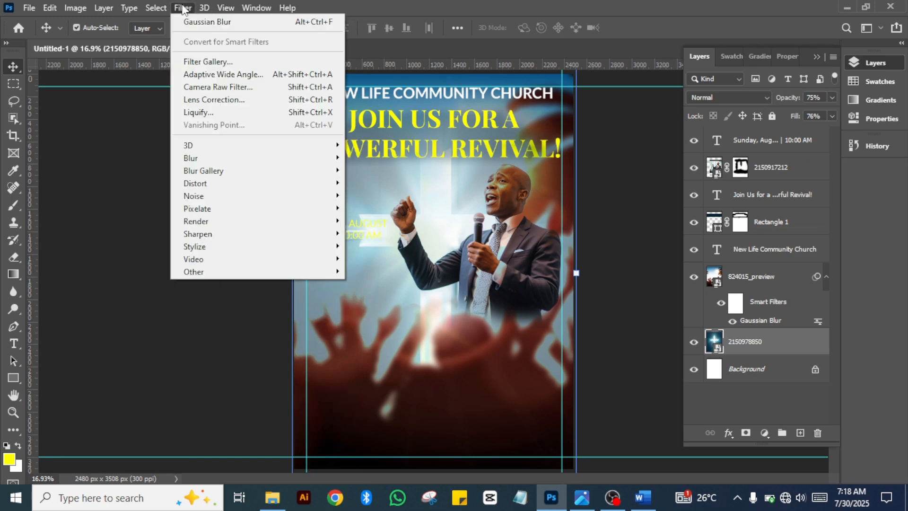
left_click(233, 23)
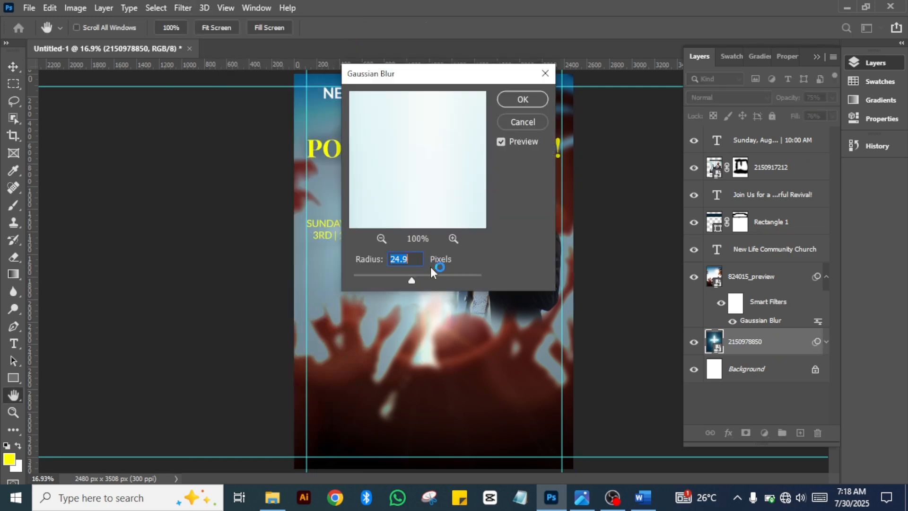
left_click(522, 100)
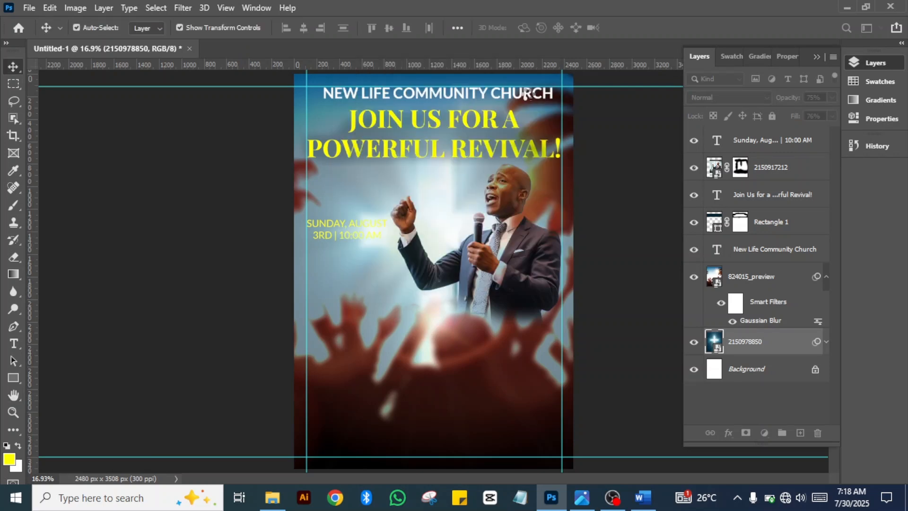
Recolour the date-and-time text white and move it straight down along the margin guide, just above the crowd's raised hands.
left_click(343, 221)
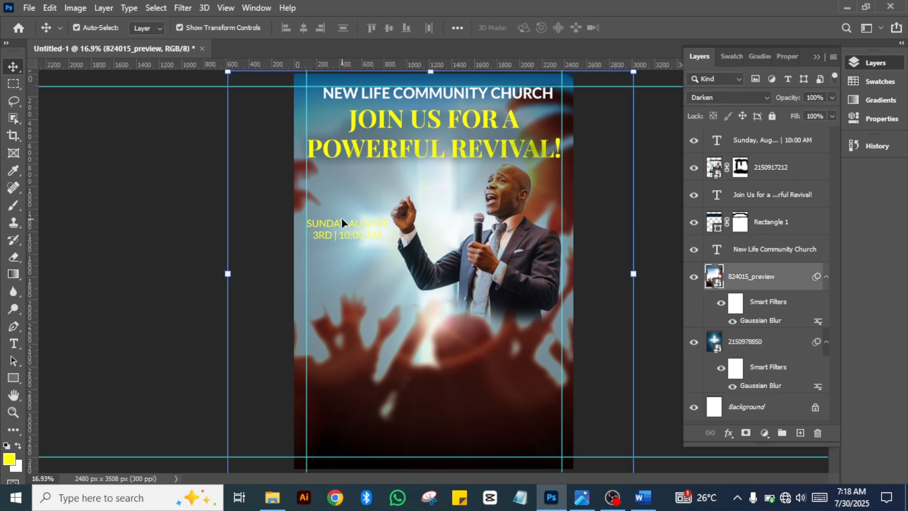
left_click(342, 218)
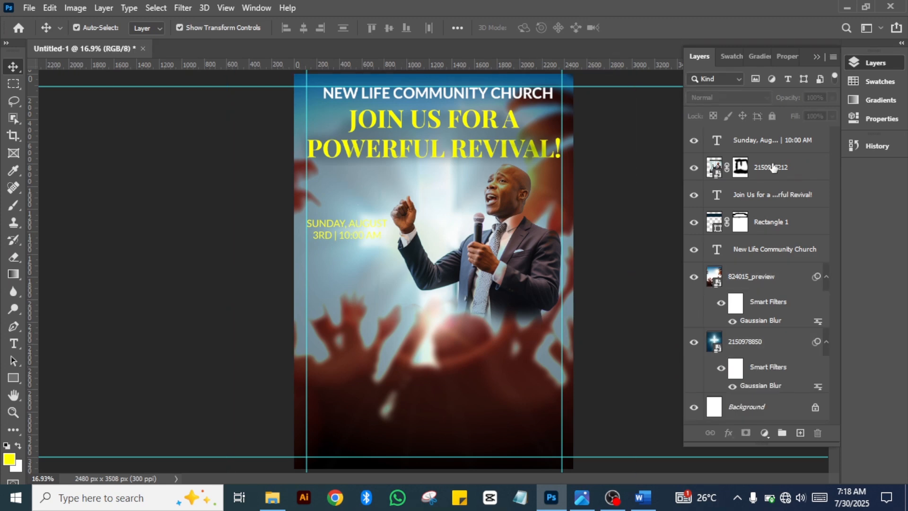
left_click(761, 144)
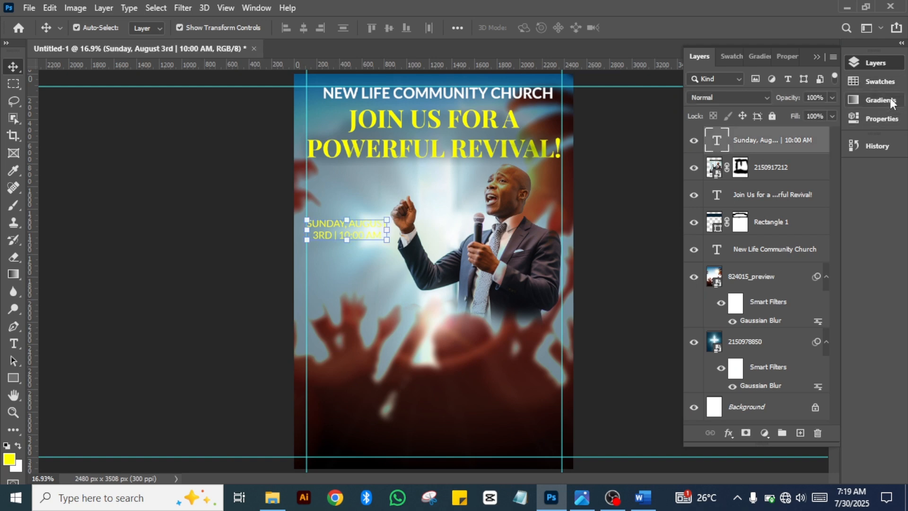
left_click(871, 86)
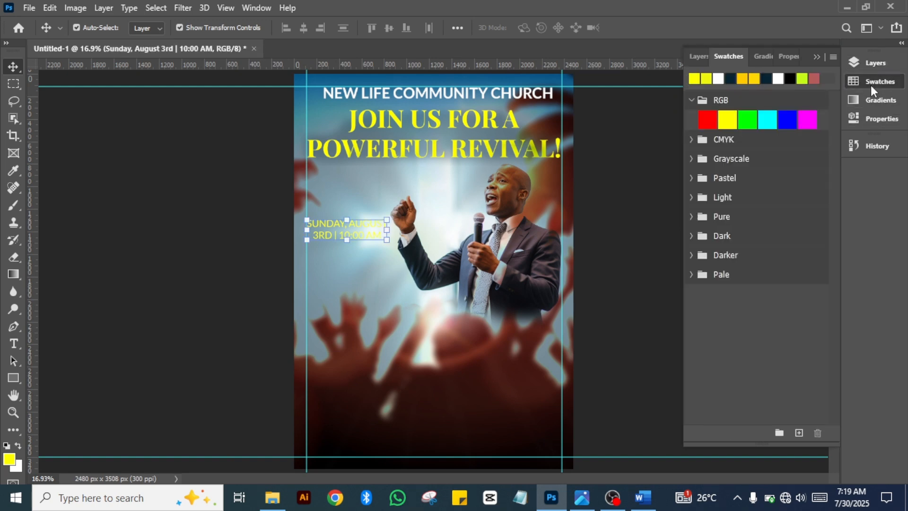
left_click(719, 77)
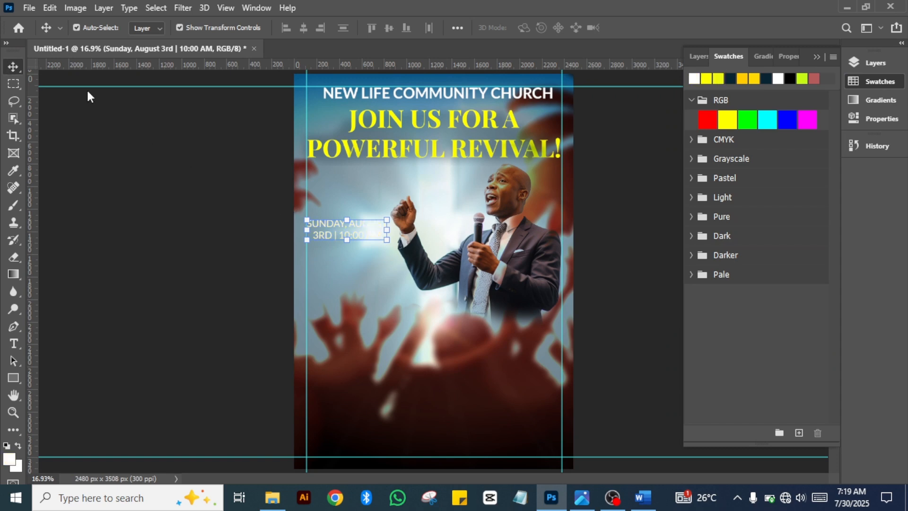
left_click_drag(349, 232, 349, 285)
left_click(191, 270)
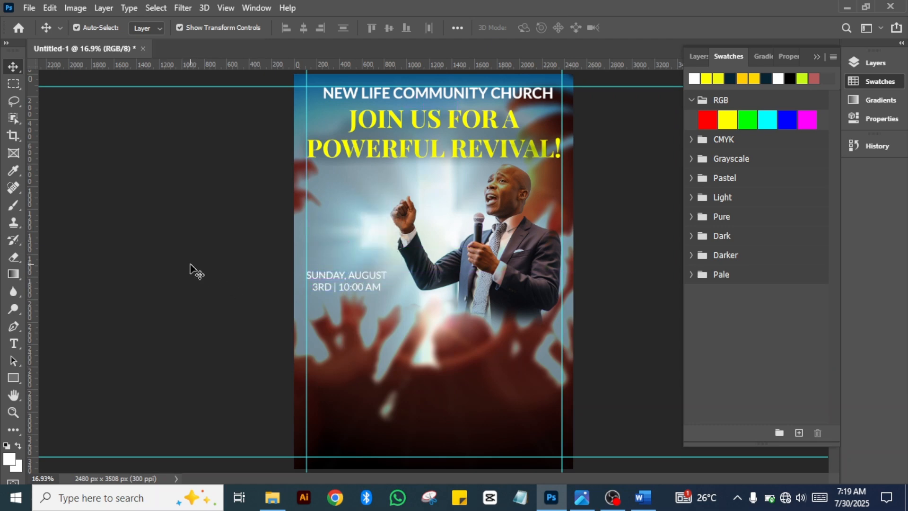
Enlarge the preacher photo to 108.75% and shift it slightly up and to the right below the headline.
left_click(411, 251)
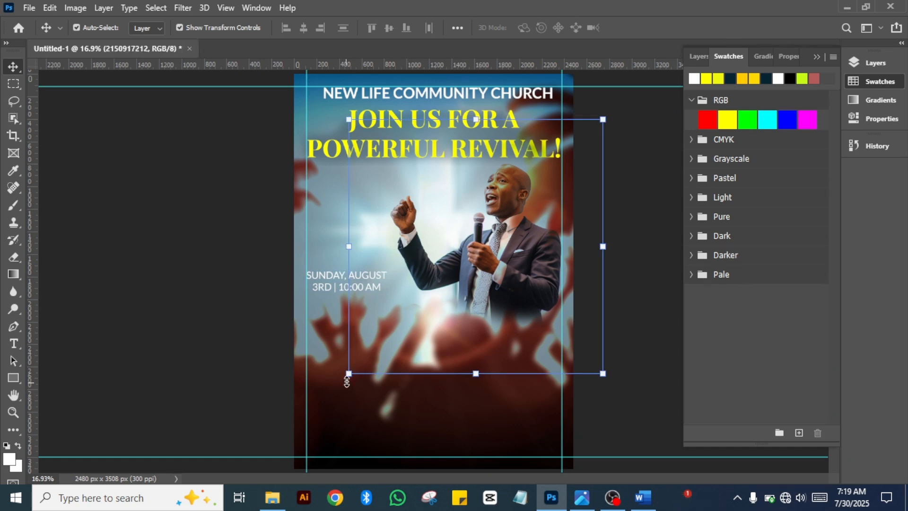
left_click_drag(348, 375, 316, 392)
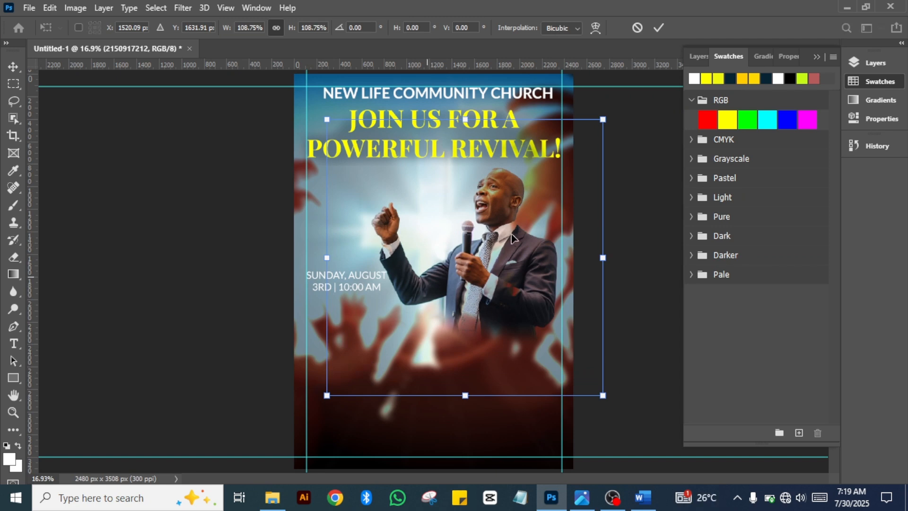
left_click_drag(513, 235, 518, 236)
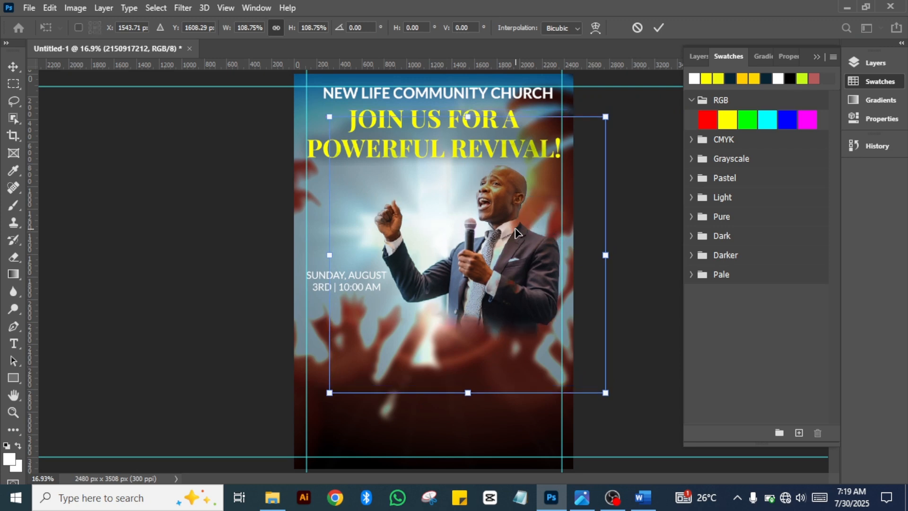
left_click(658, 28)
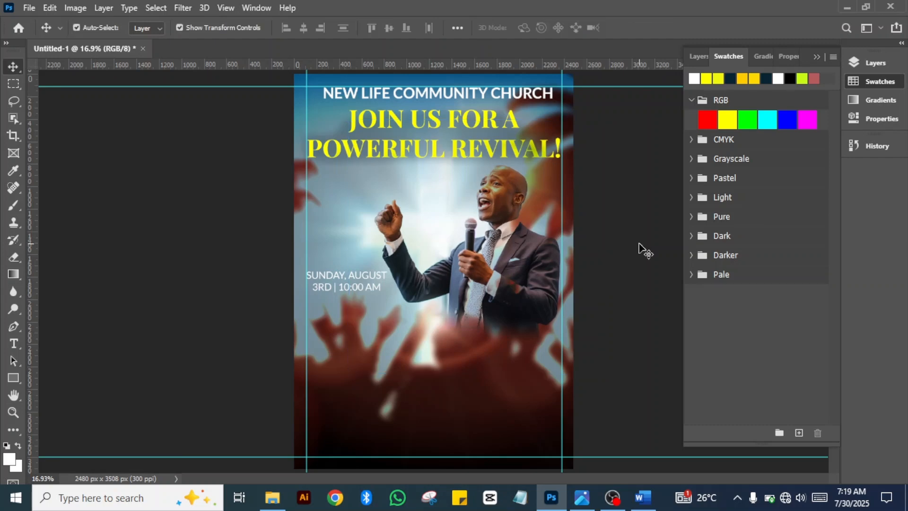
Duplicate the date-and-time text and place the copy over the lower edge of the preacher's jacket.
key("ctrl+plus")
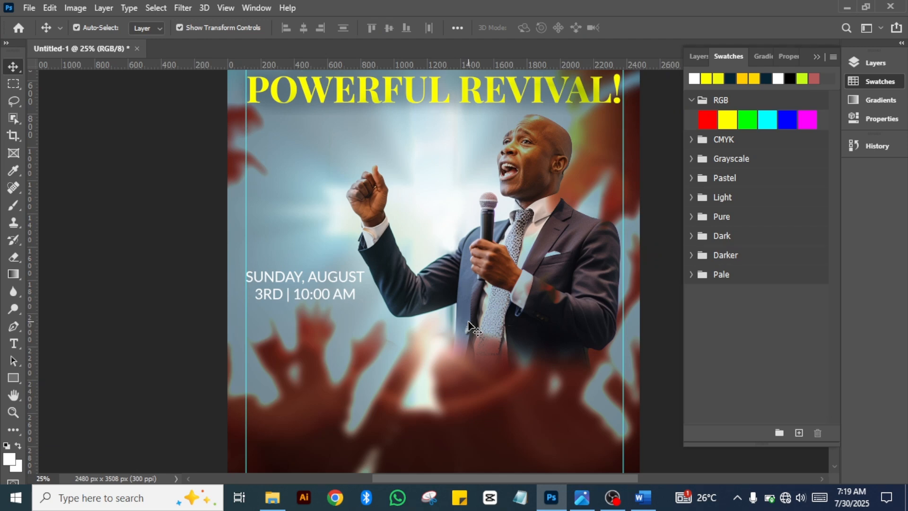
scroll(468, 324, "down", 3)
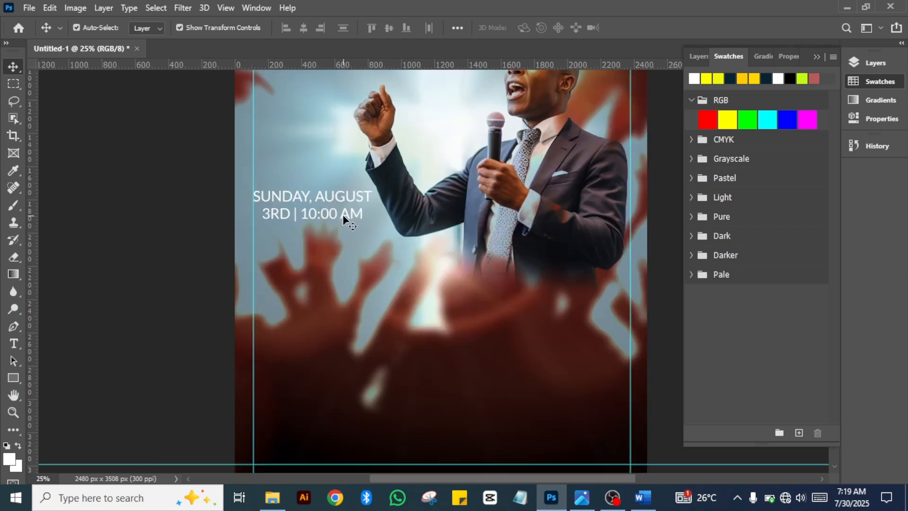
left_click(313, 211)
left_click_drag(312, 207, 524, 267)
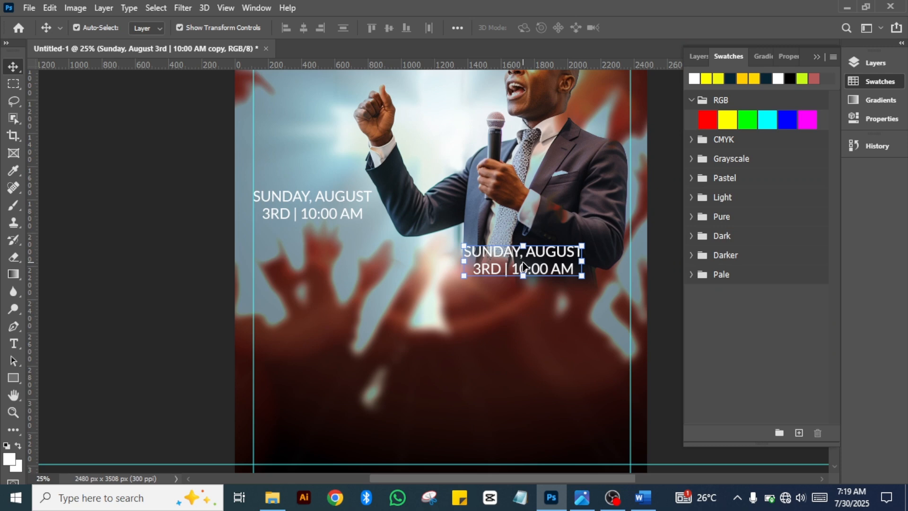
Replace the duplicate's text with the guest speaker line from the Word document, breaking it into two lines after the colon.
double_click(524, 267)
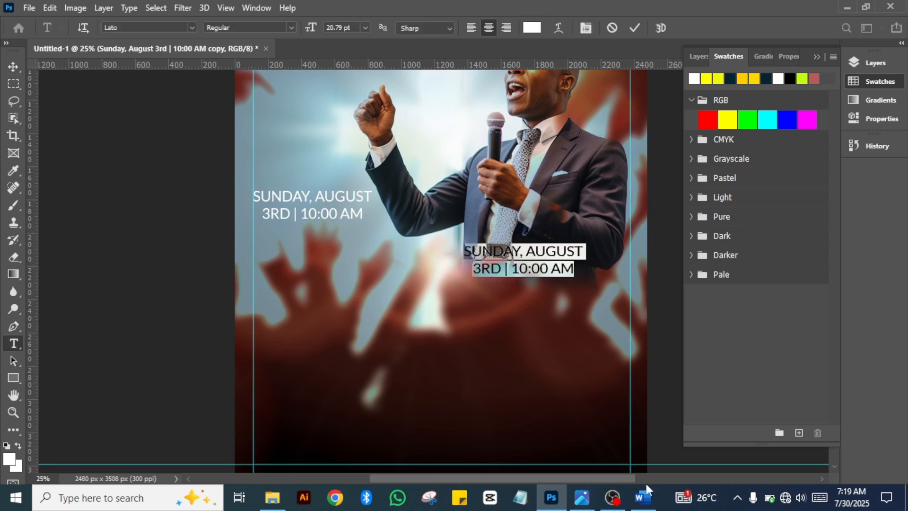
left_click(644, 496)
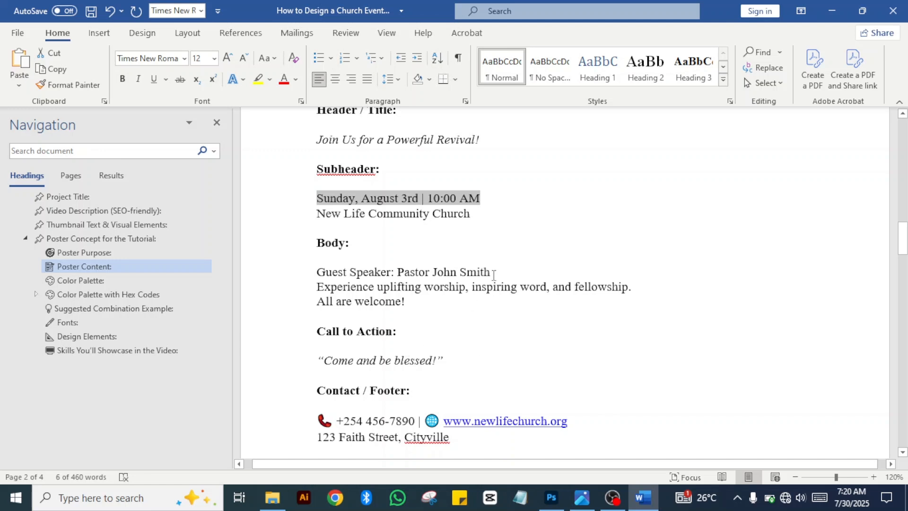
left_click_drag(493, 275, 318, 276)
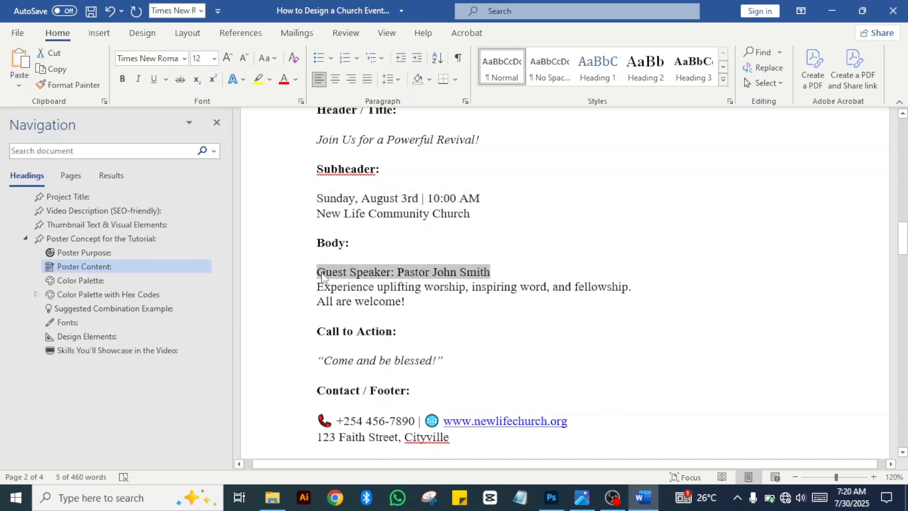
left_click(552, 497)
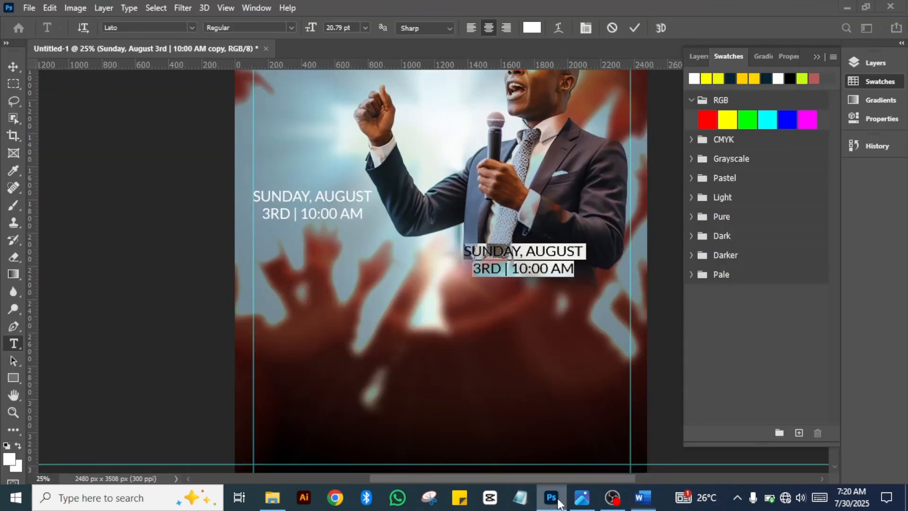
type("GUEST SPEAKER: PASTOR JOHN SMITH")
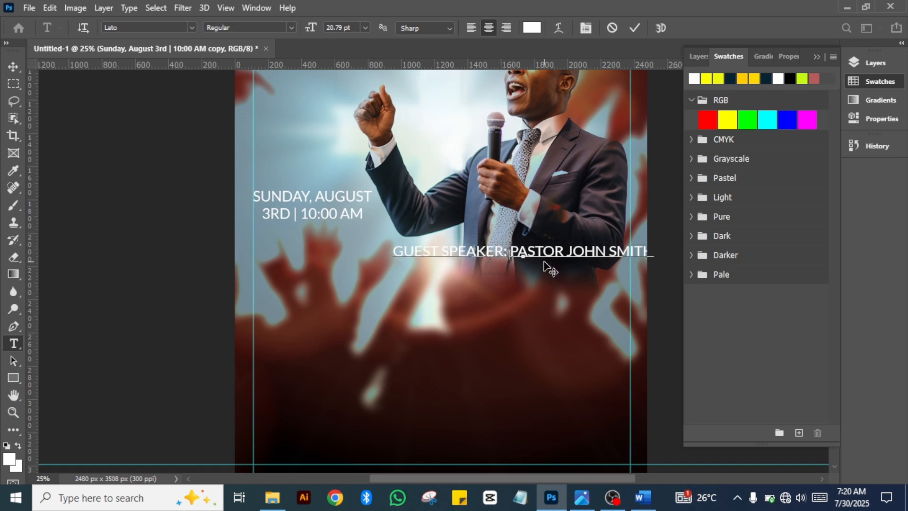
key("Return")
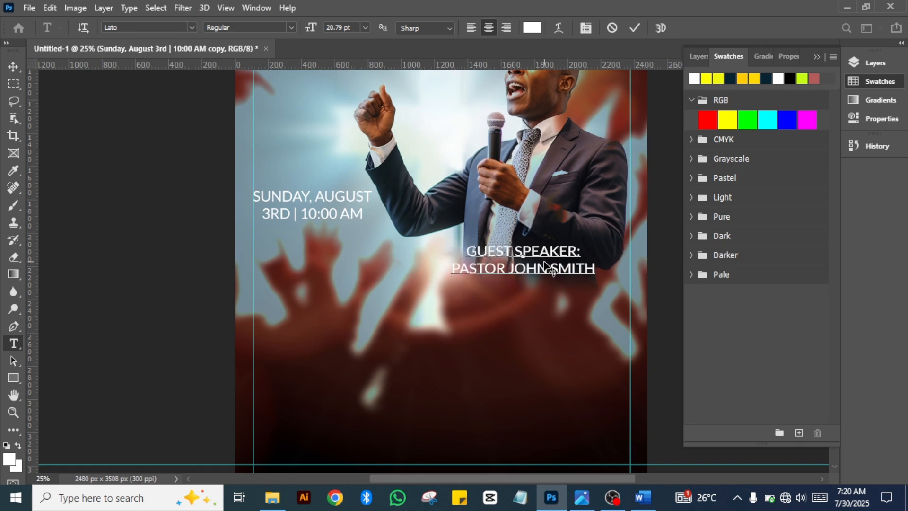
key("ctrl+a")
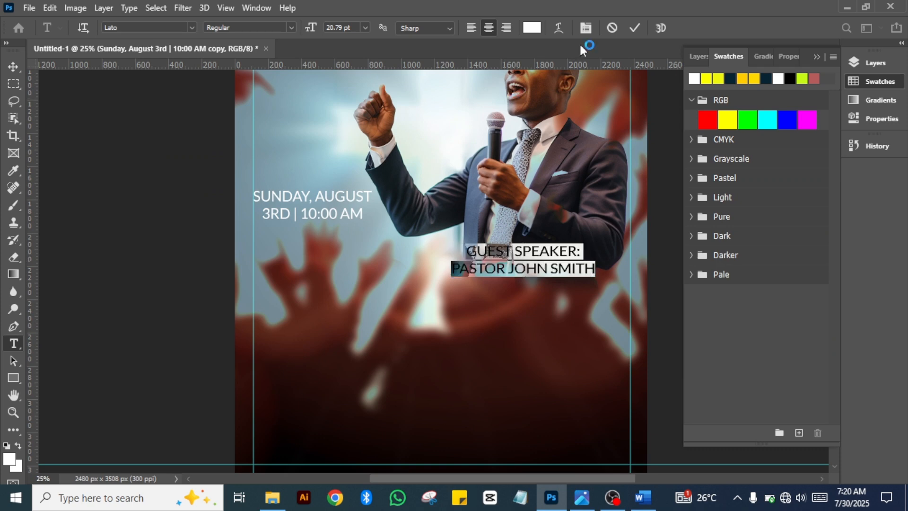
left_click(635, 28)
key("v")
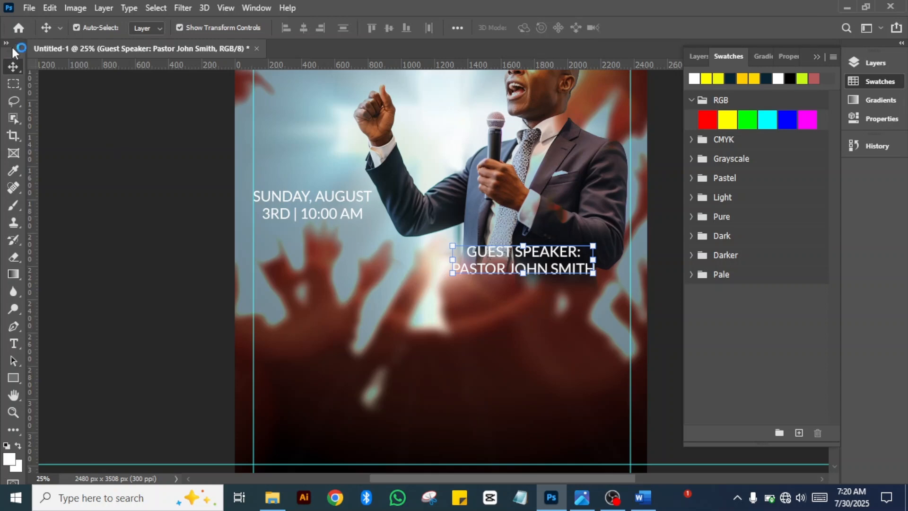
Move the date-and-time text straight down until it lines up horizontally with the guest speaker text.
left_click(359, 286)
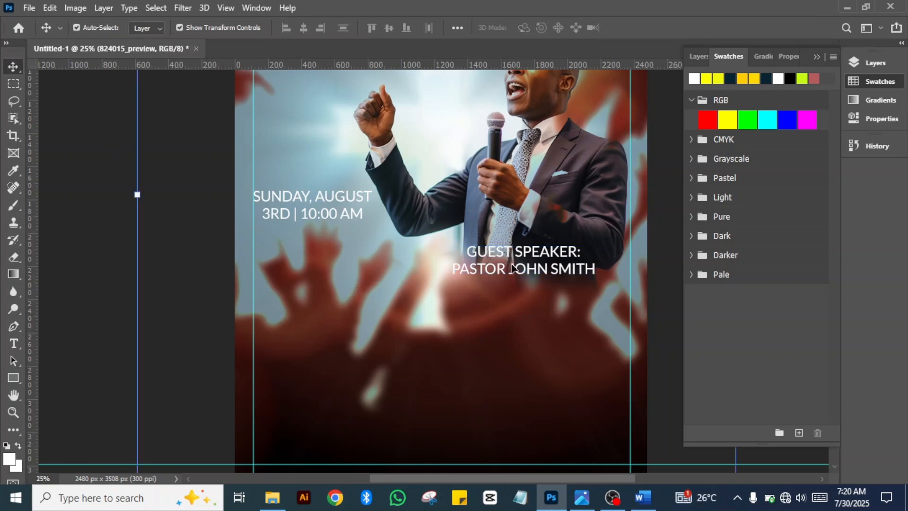
left_click(93, 272)
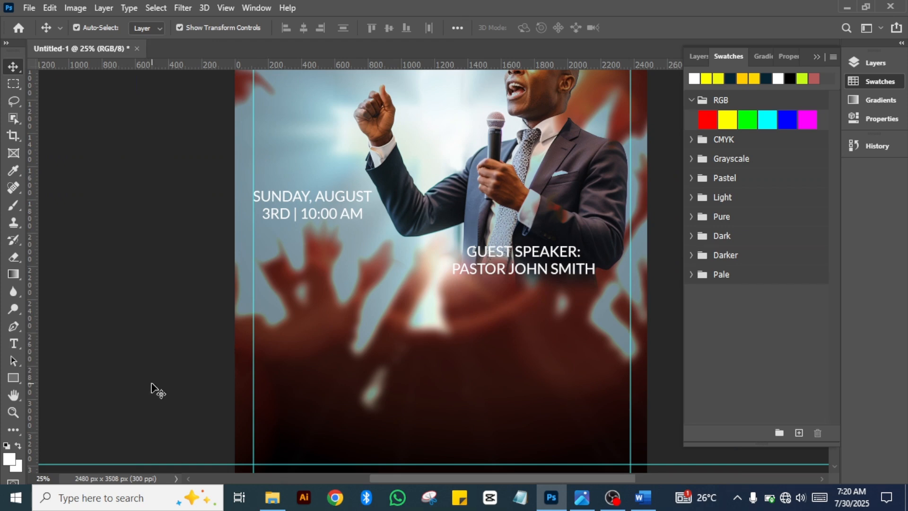
left_click(312, 210)
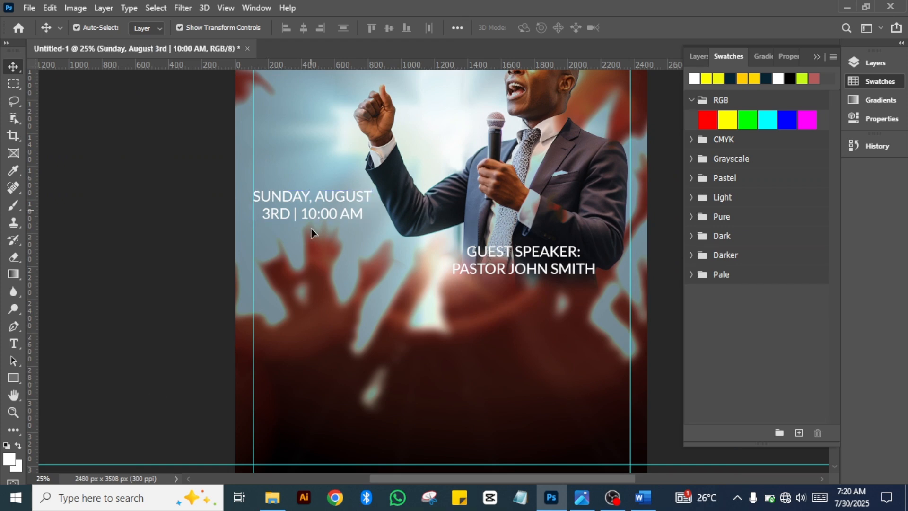
left_click_drag(313, 233, 315, 267)
left_click(221, 233)
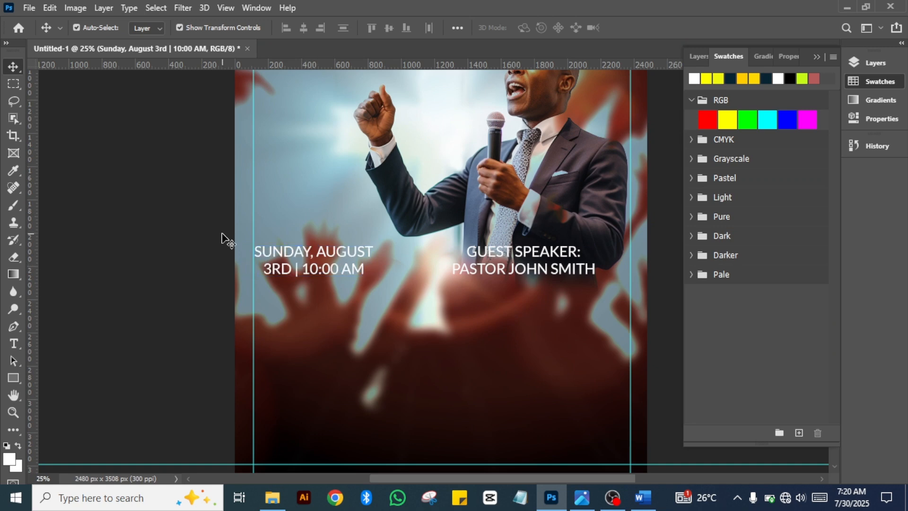
left_click(222, 238)
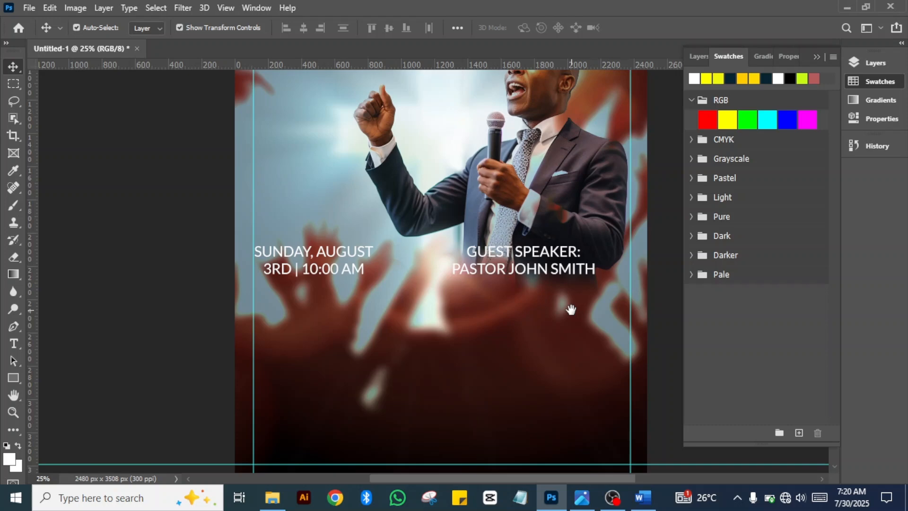
Copy the two Body lines from "Experience uplifting worship" to "All are welcome!" in the Word brief and return to Photoshop.
left_click_drag(571, 309, 547, 426)
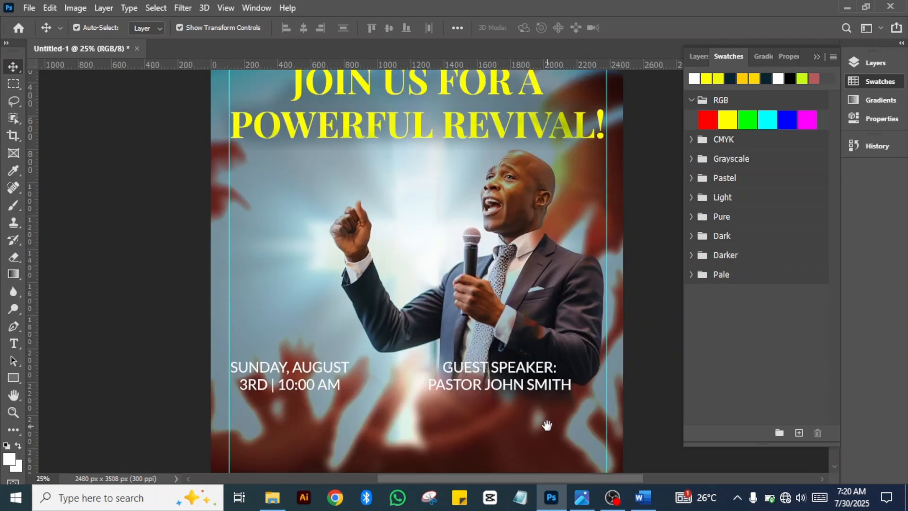
left_click_drag(547, 426, 558, 257)
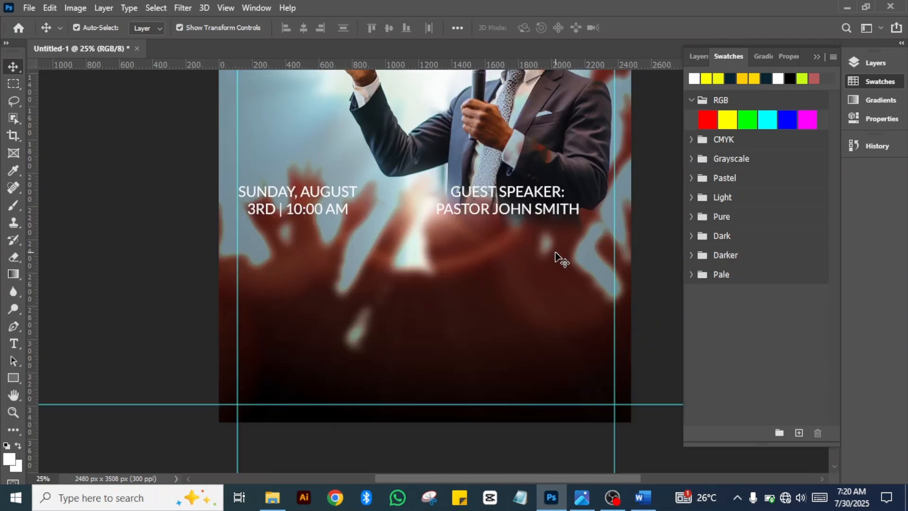
left_click(643, 498)
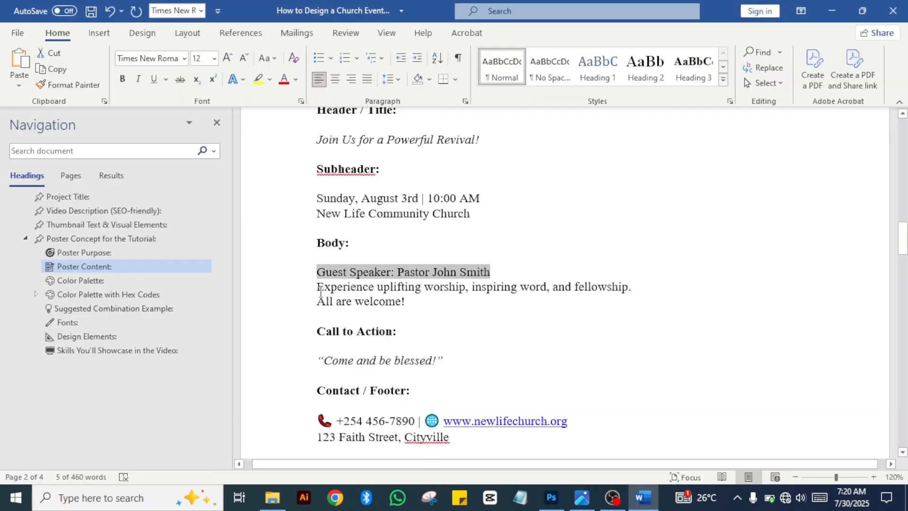
left_click_drag(315, 292, 408, 313)
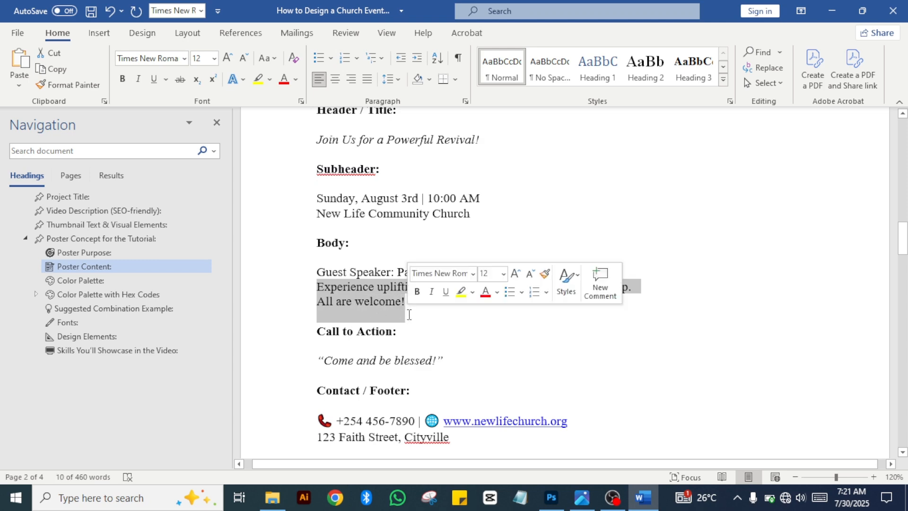
left_click(552, 498)
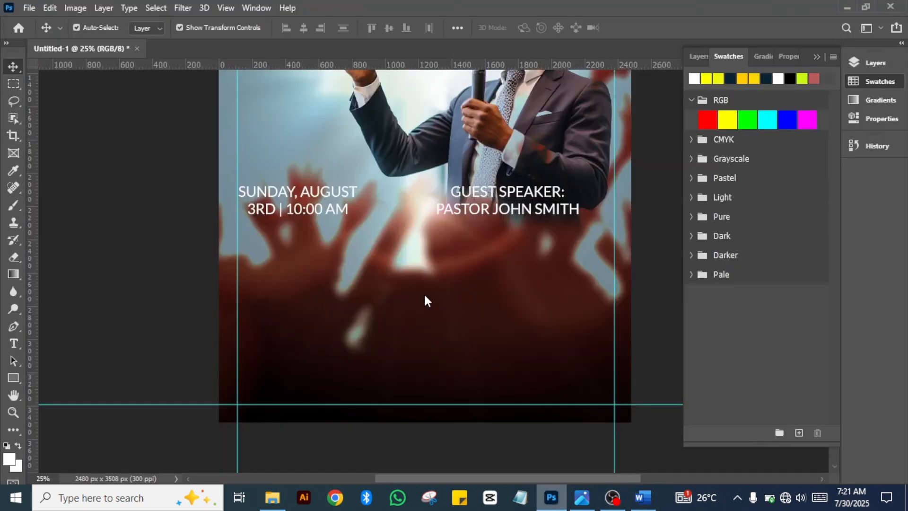
Duplicate the date-and-time text just below the original and replace the copy's wording with "Experience uplifting worship, inspiring word, and fellowship. All are welcome!".
left_click(286, 187)
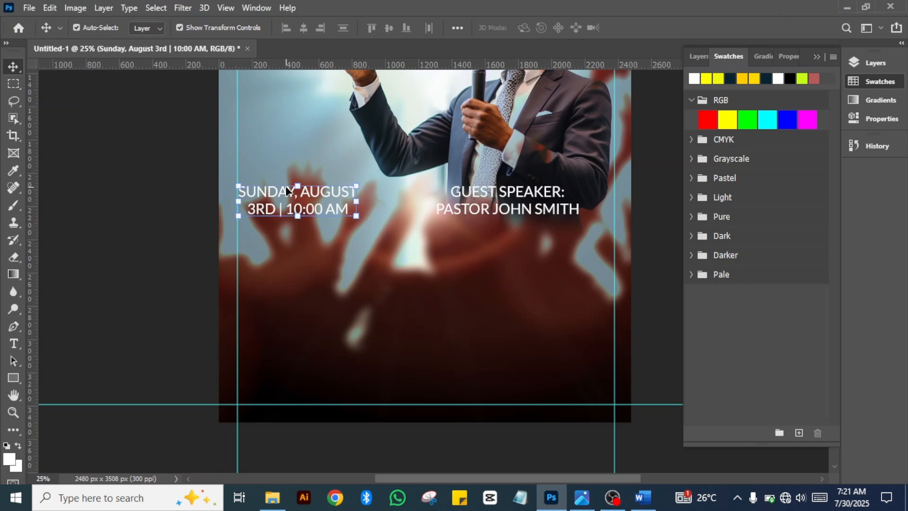
left_click_drag(301, 208, 310, 246)
double_click(310, 246)
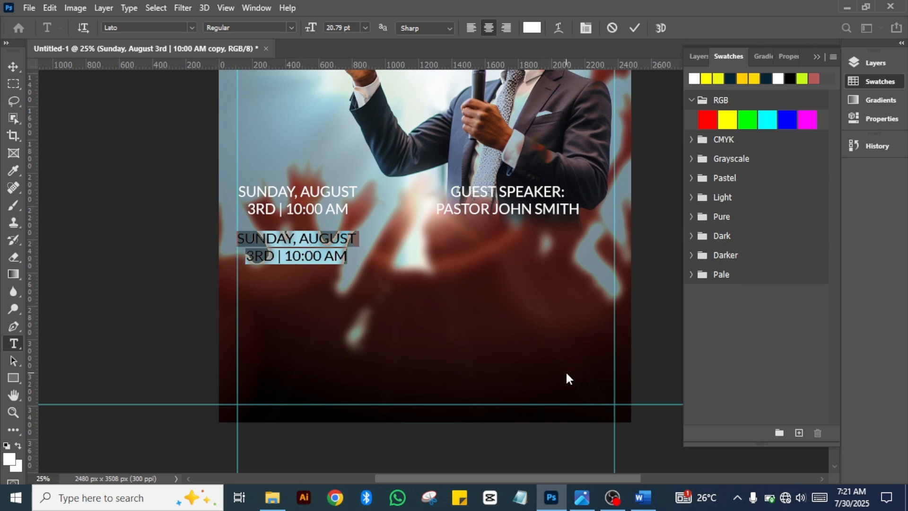
left_click(648, 499)
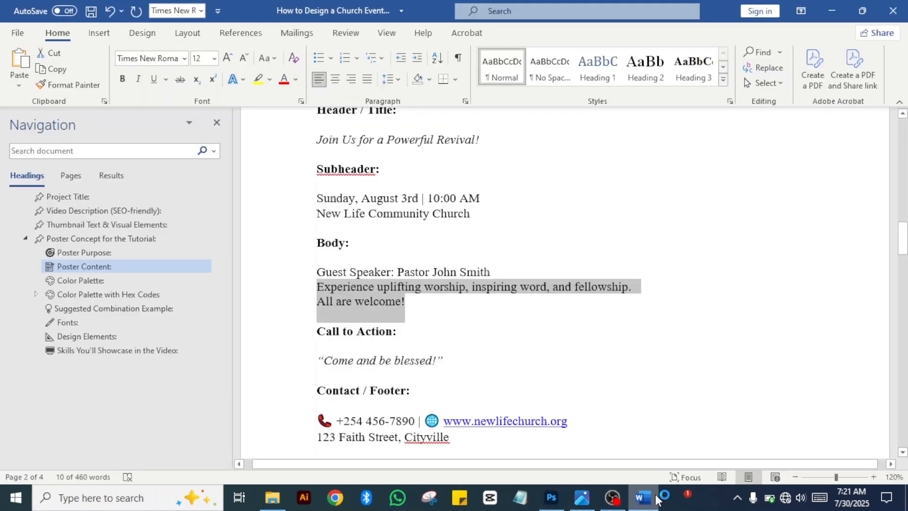
left_click(644, 498)
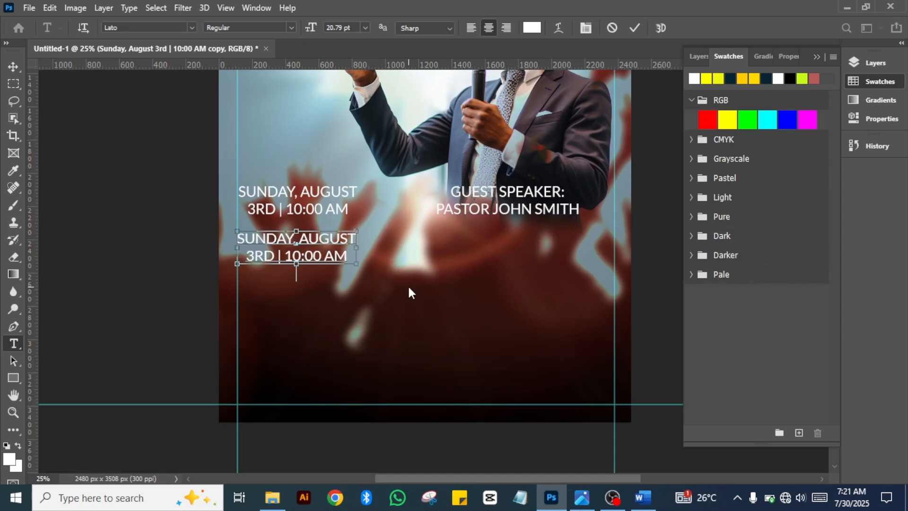
key("ctrl+a")
type("WORSHIP, INSPIRING WORD, AND FELLOWSHIP. ALL ARE WELCOME!")
Move the worship invitation text to the right until its first line starts at the poster's left edge.
left_click(13, 65)
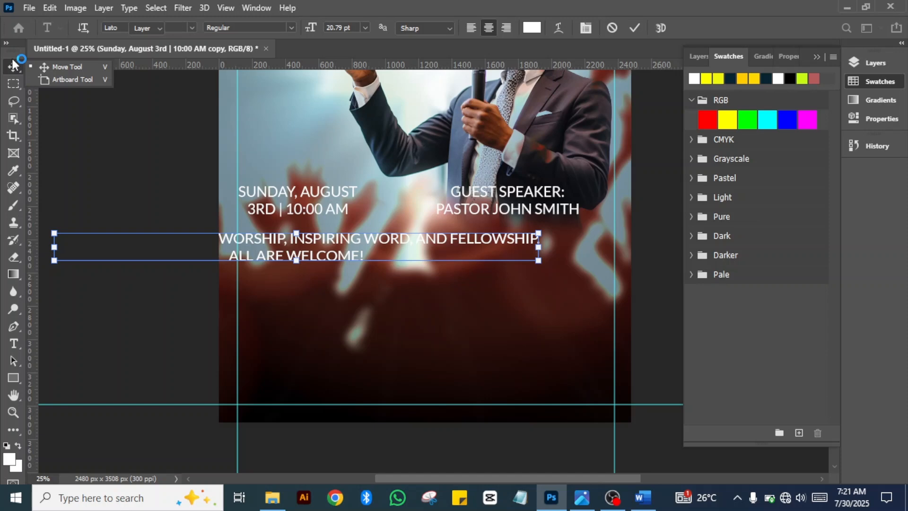
left_click_drag(345, 240, 425, 253)
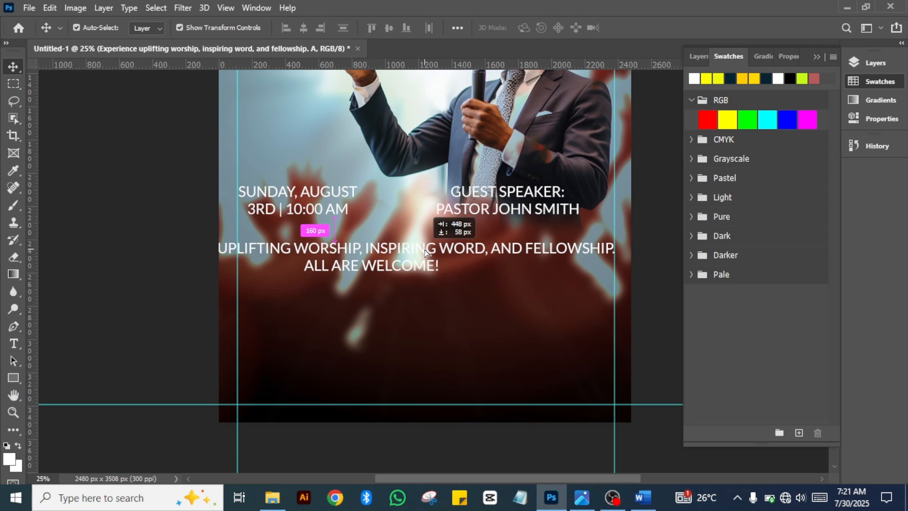
left_click_drag(425, 252, 511, 242)
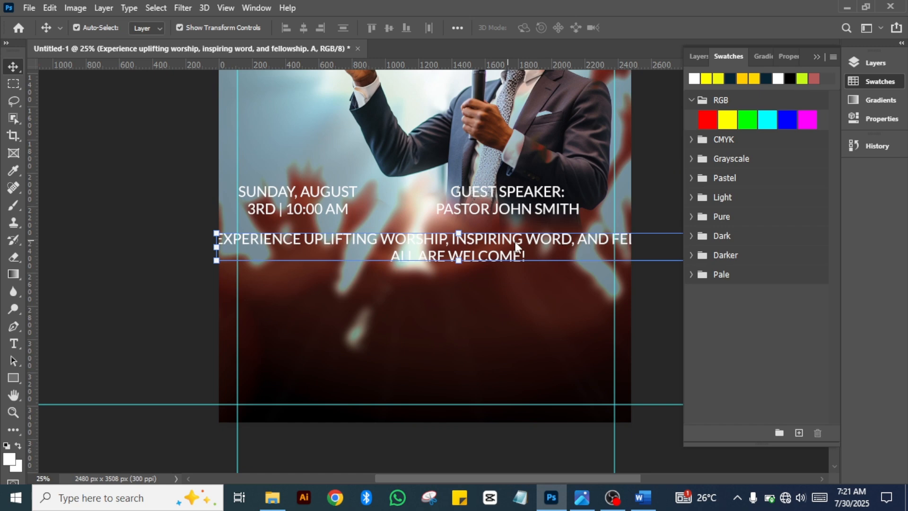
key("ctrl")
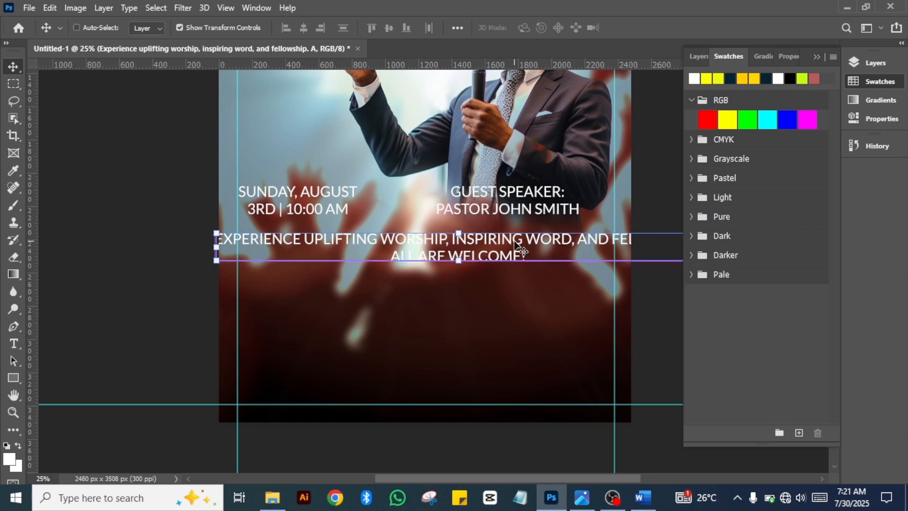
key("ctrl+a")
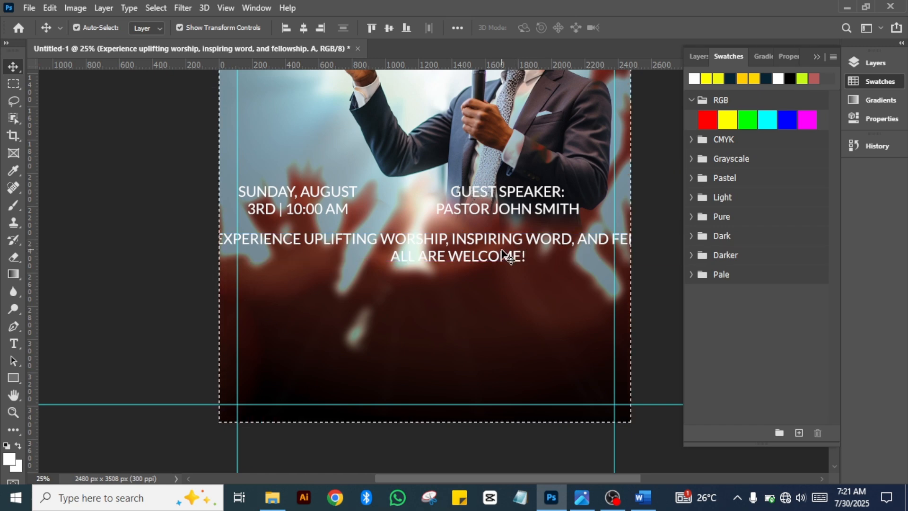
left_click(177, 251)
key("ctrl+d")
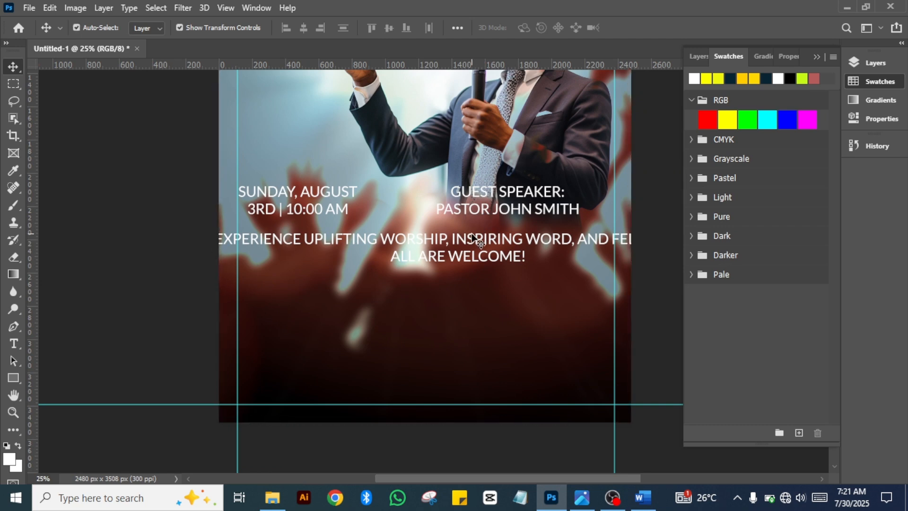
Set the font size of the whole worship invitation text to 18 pt.
double_click(474, 238)
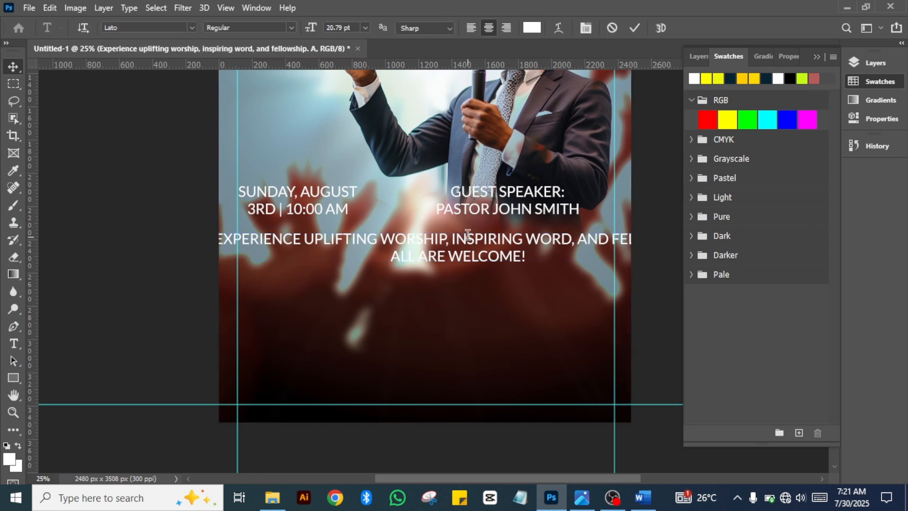
key("ctrl+a")
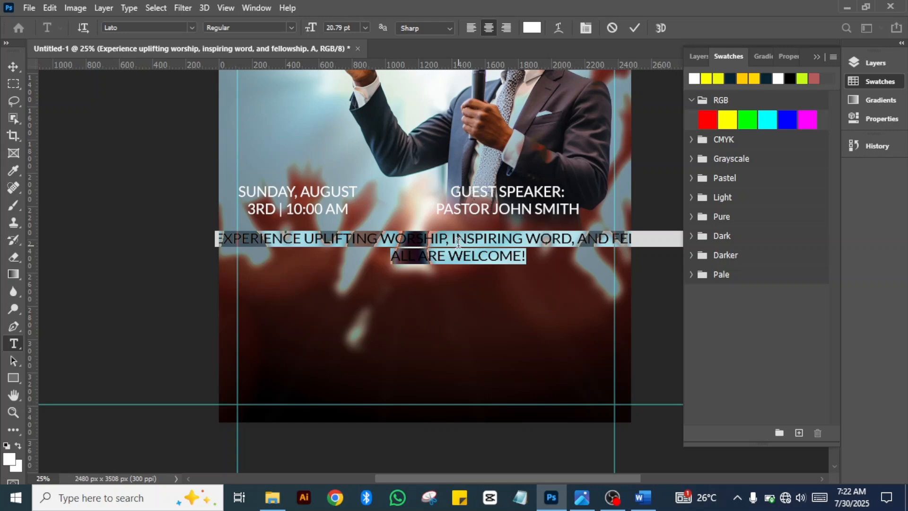
left_click(366, 27)
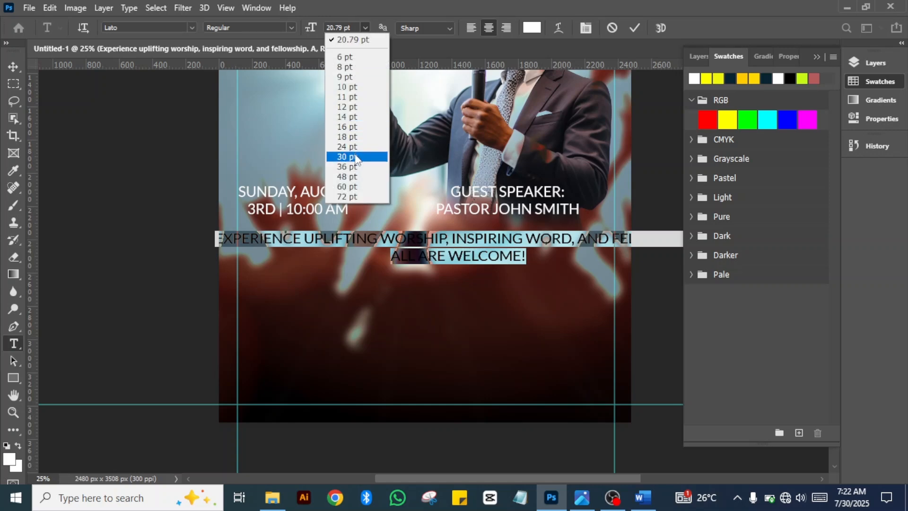
left_click(354, 137)
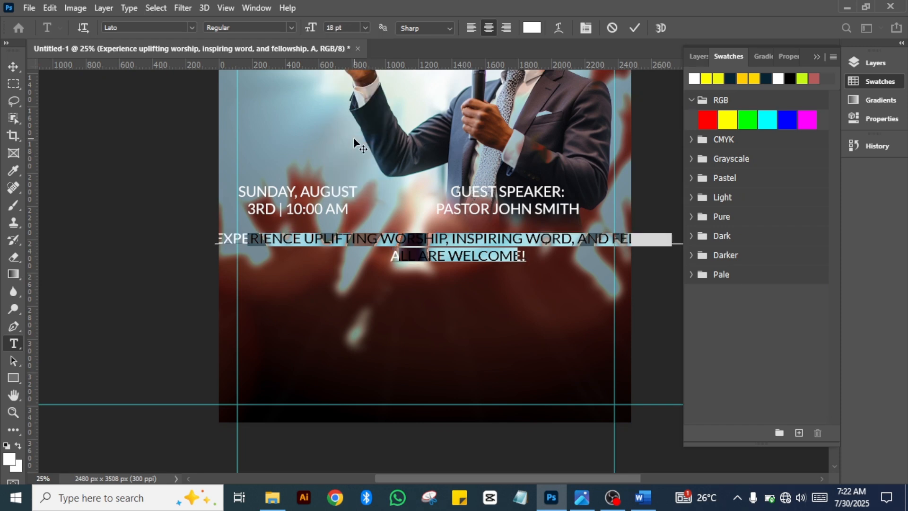
Try a line break before "AND FELLOWSHIP" in the worship invitation text and undo it.
left_click(562, 239)
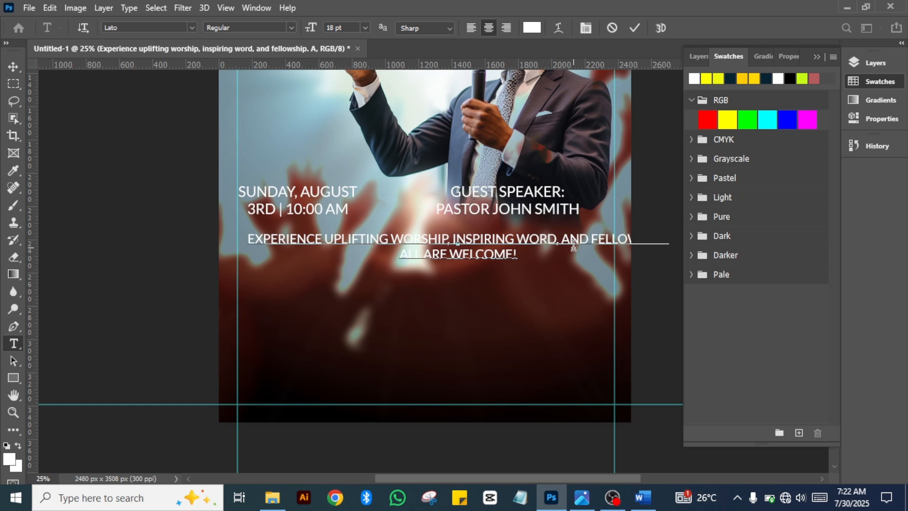
key("BackSpace")
key("Return")
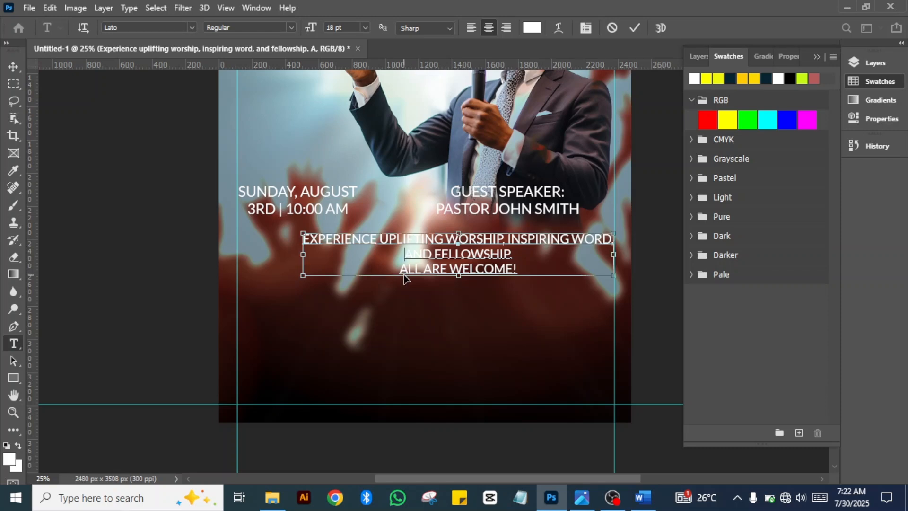
key("ctrl+z")
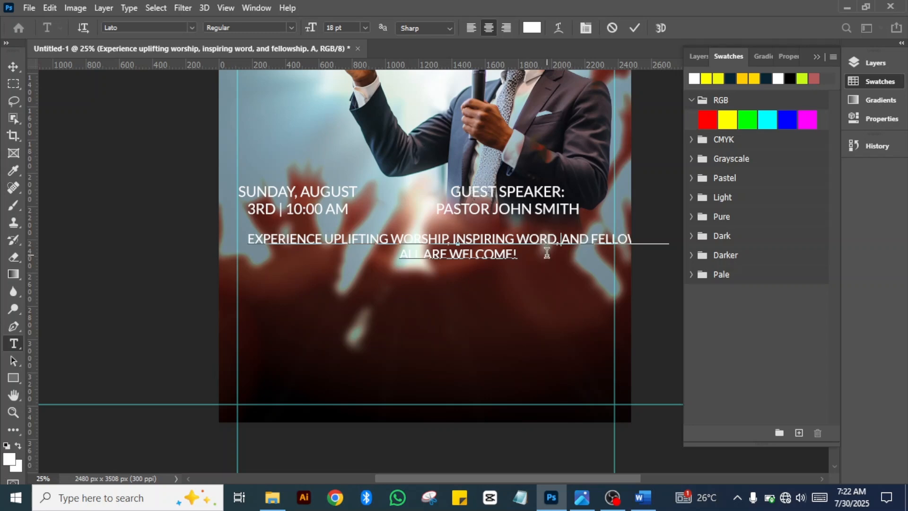
right_click(513, 257)
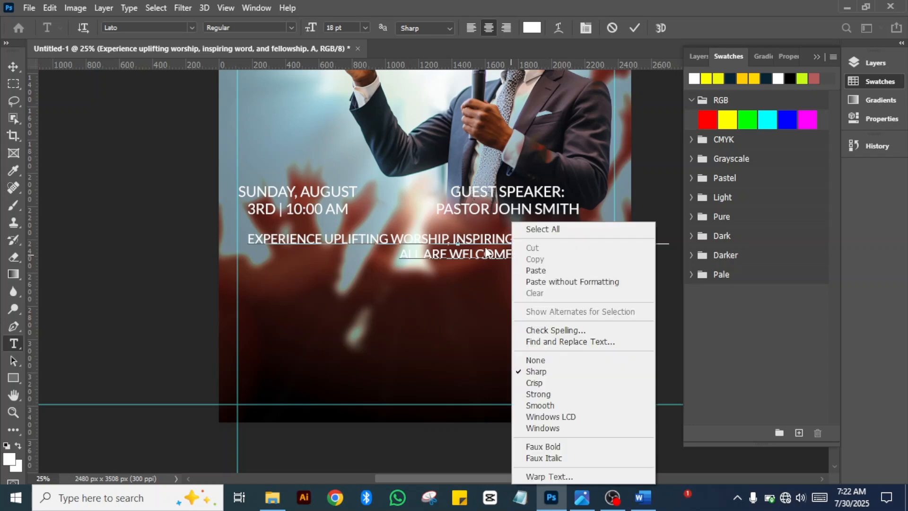
key("Escape")
Reduce the font size of the whole worship invitation text to 16 pt and commit the edit.
key("ctrl+a")
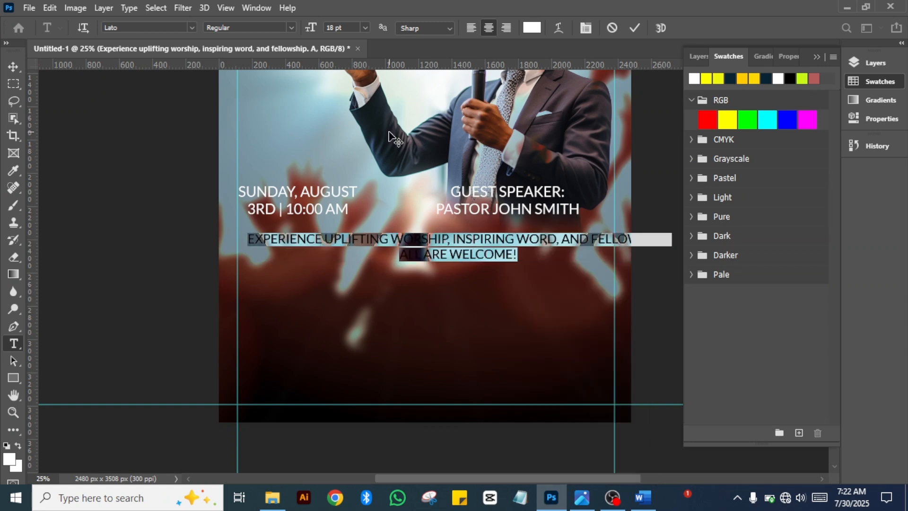
left_click(365, 28)
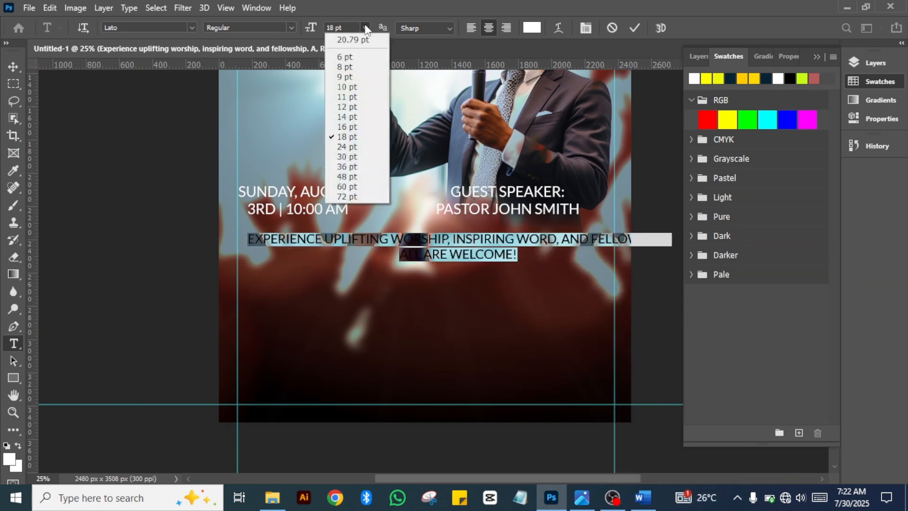
left_click(343, 124)
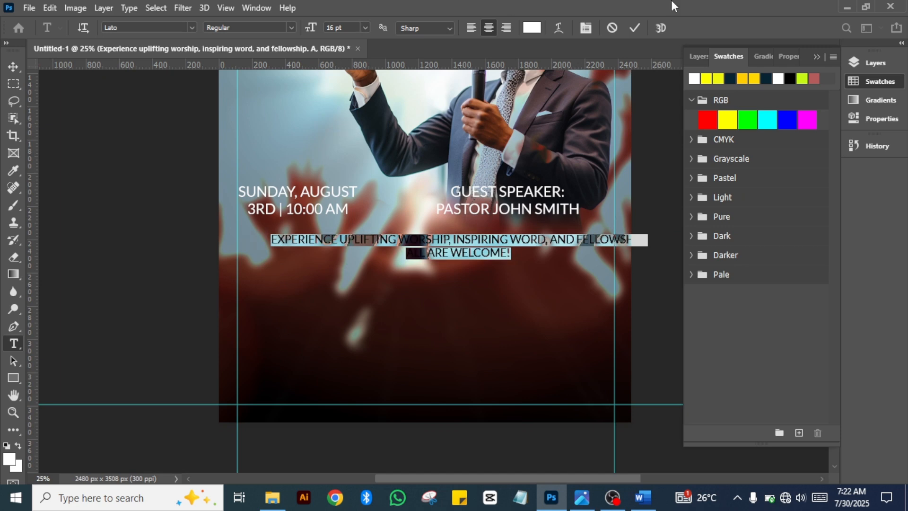
left_click(635, 28)
Shift the worship invitation text left so it fits between the two vertical margin guides, and deselect it.
key("v")
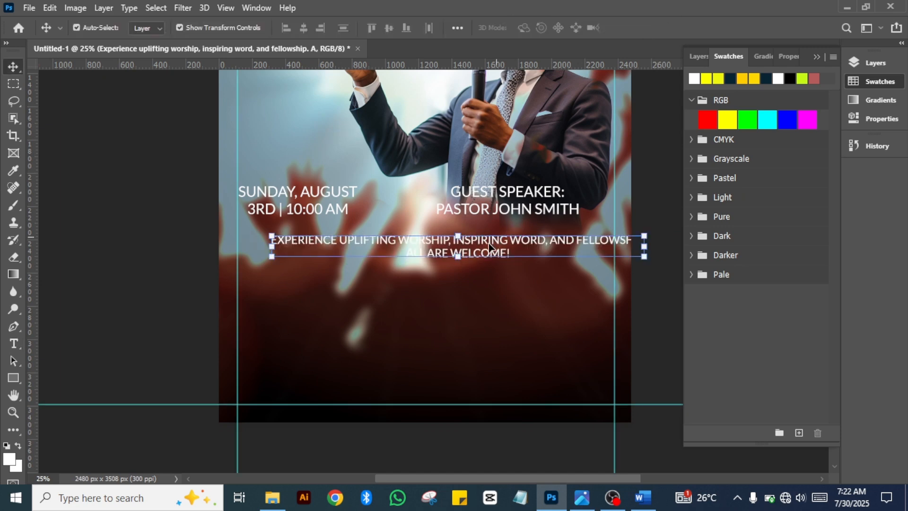
left_click_drag(483, 249, 455, 250)
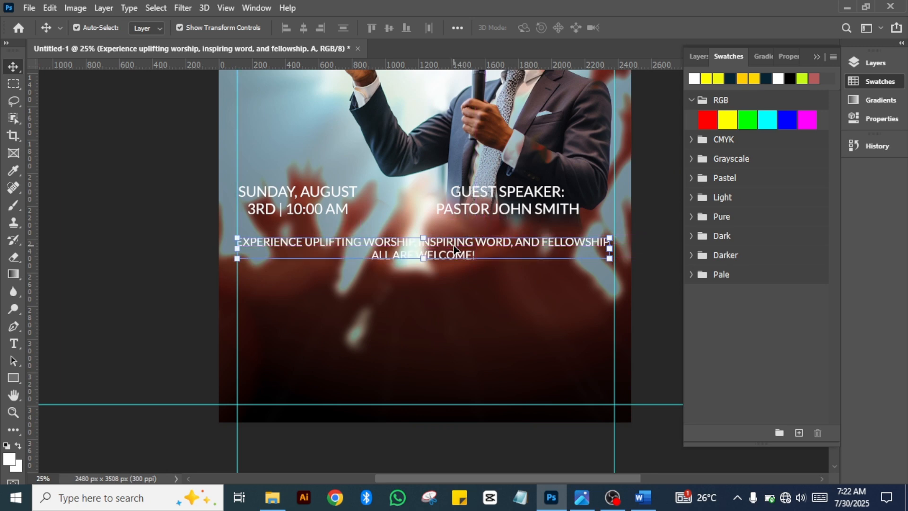
left_click(114, 247)
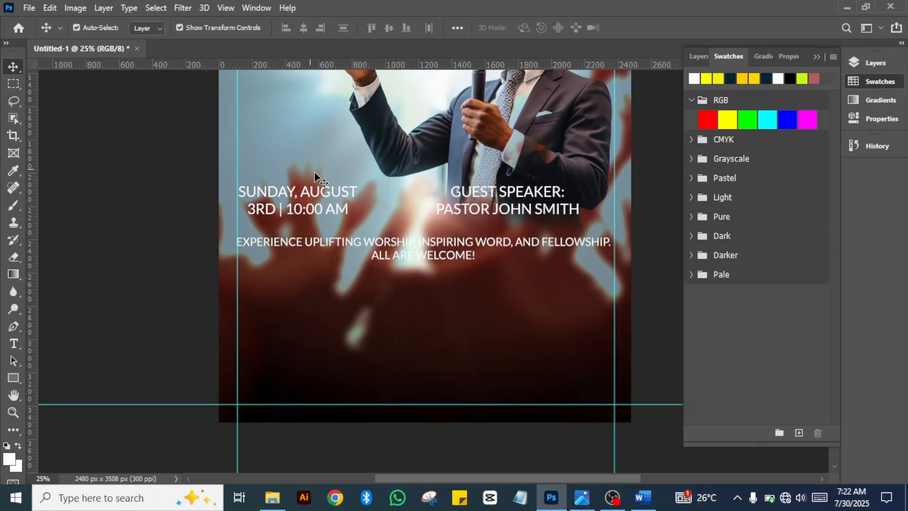
Set the blend mode of the date and time text layer to Screen.
left_click(313, 190)
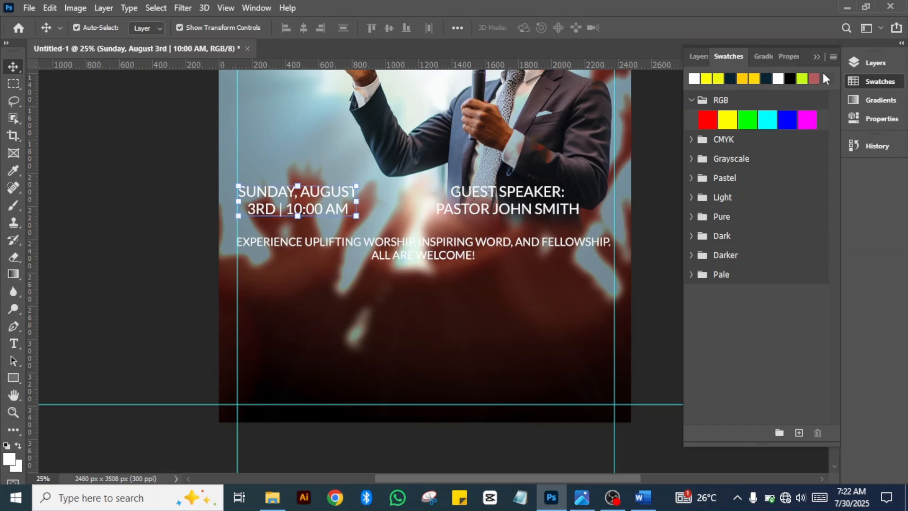
left_click(881, 59)
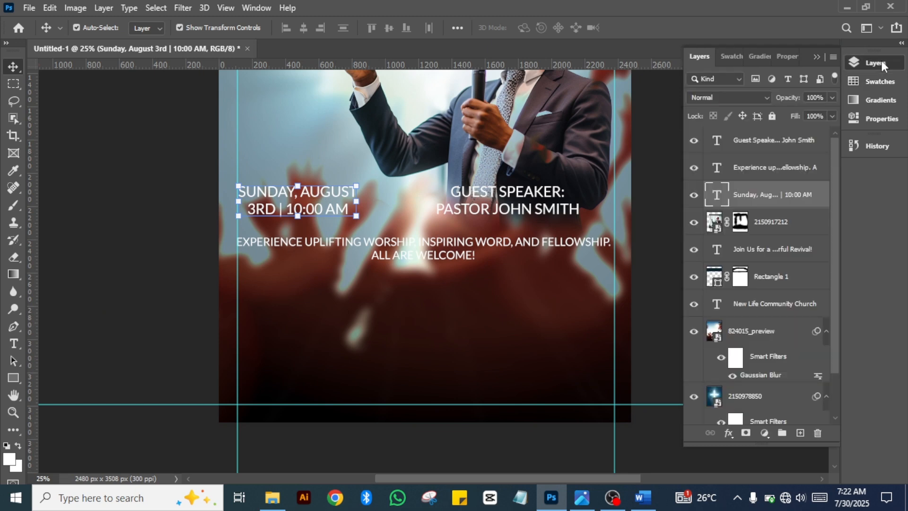
left_click(762, 96)
left_click(762, 95)
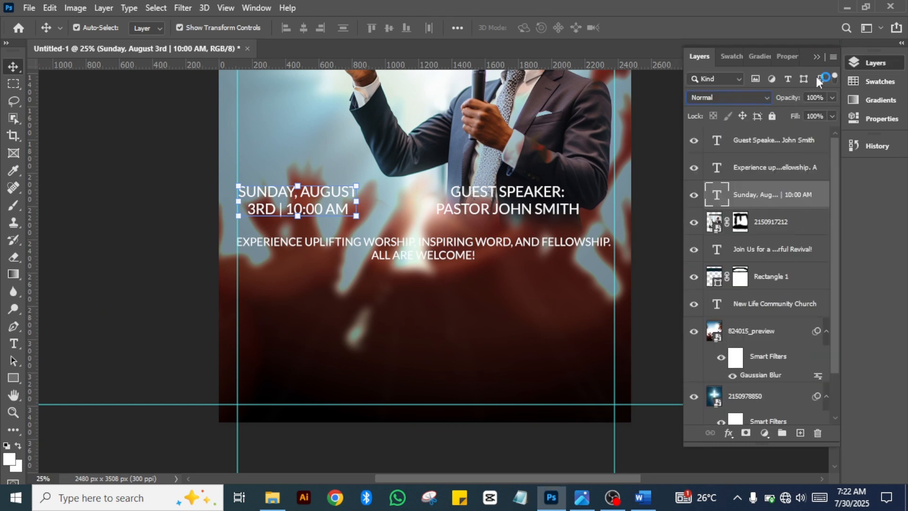
left_click(766, 97)
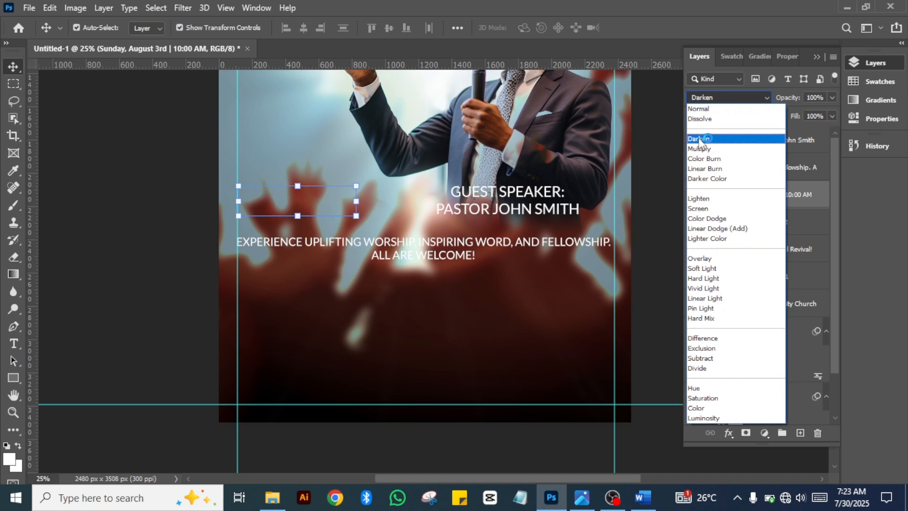
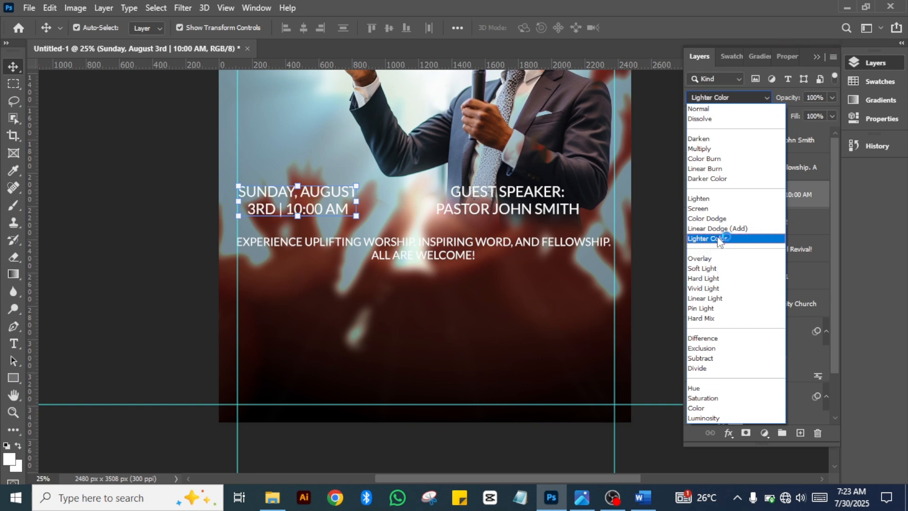
left_click(709, 210)
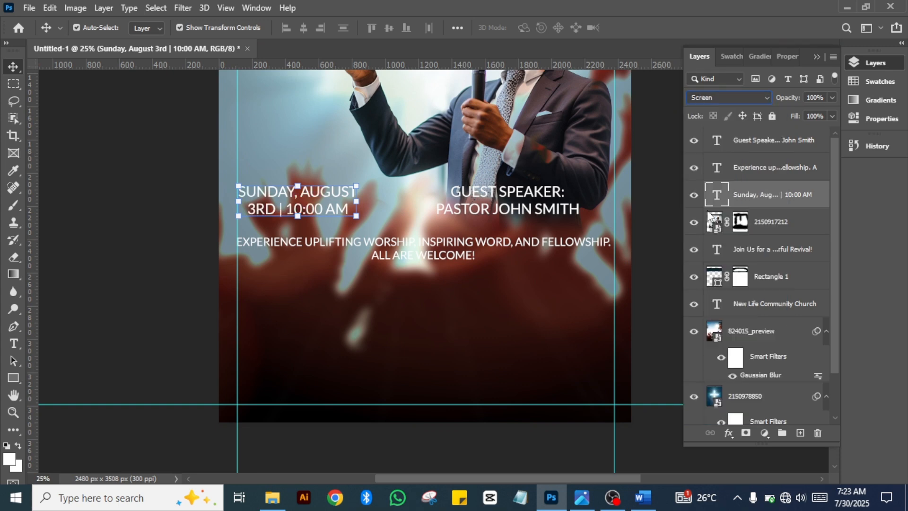
Set the blend mode of the guest speaker text and the worship invitation text to Screen, and deselect everything.
left_click(775, 140)
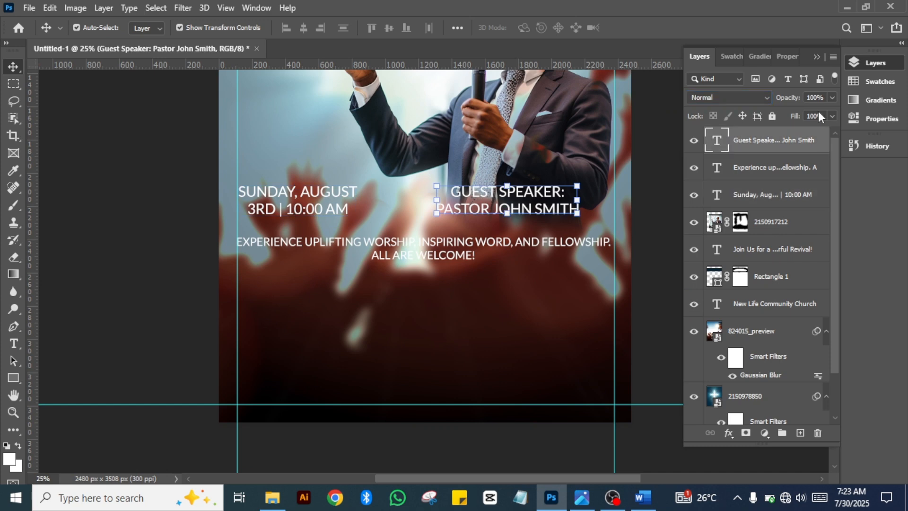
left_click(729, 98)
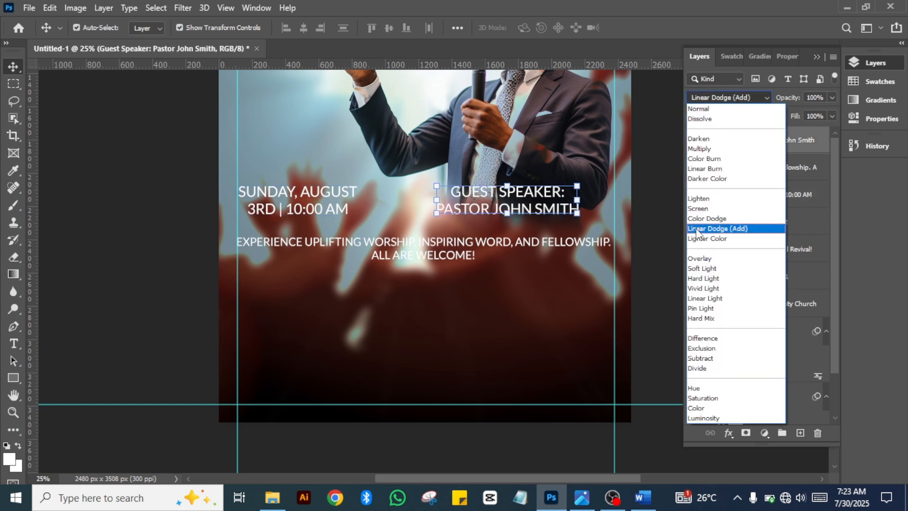
left_click(698, 208)
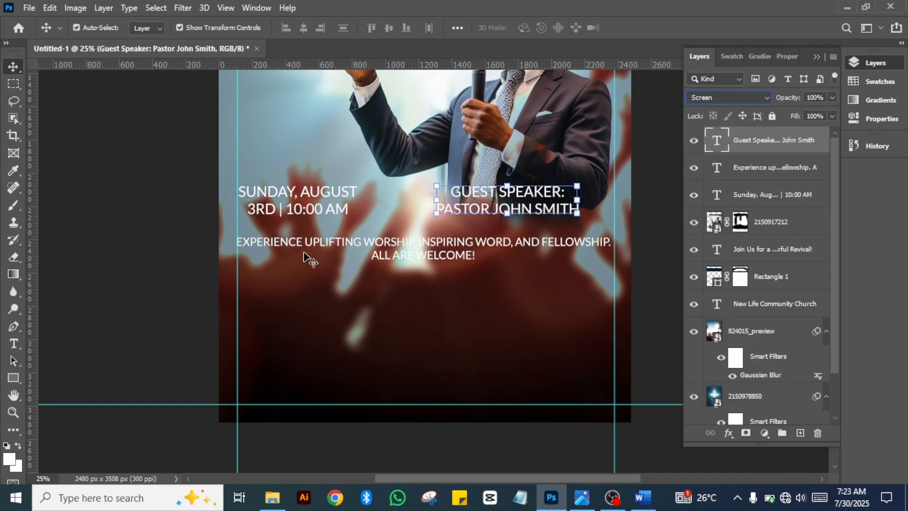
left_click(310, 260)
left_click(764, 96)
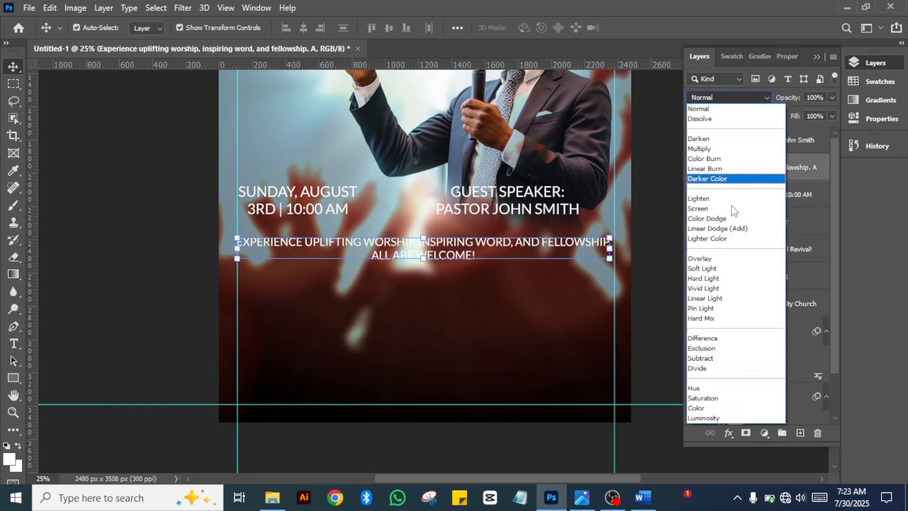
left_click(699, 209)
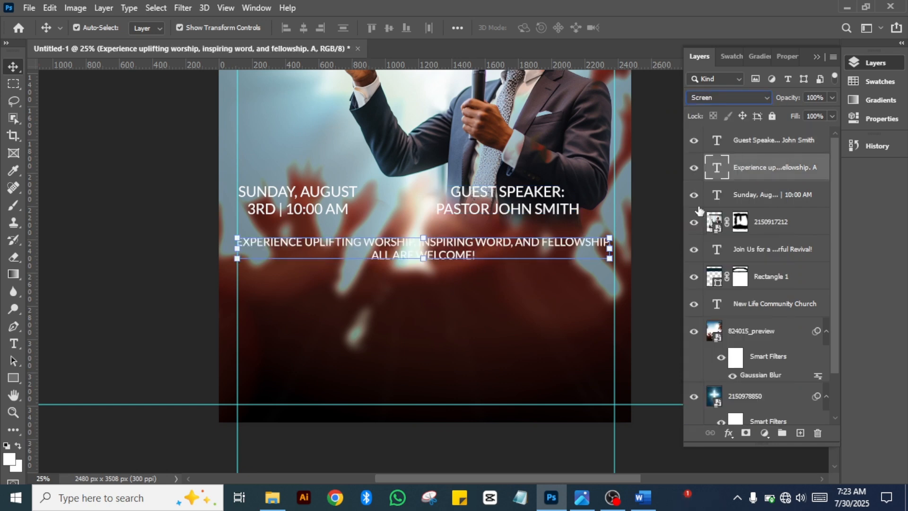
left_click(496, 274)
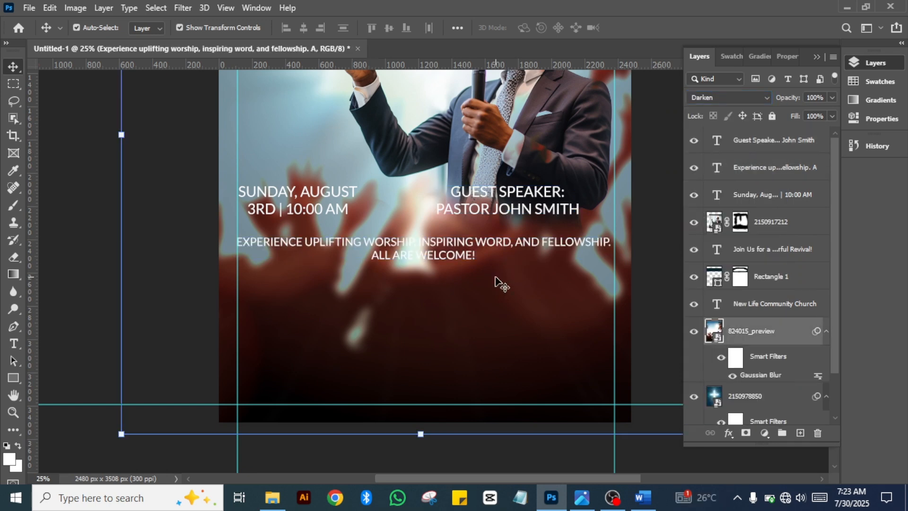
left_click(70, 274)
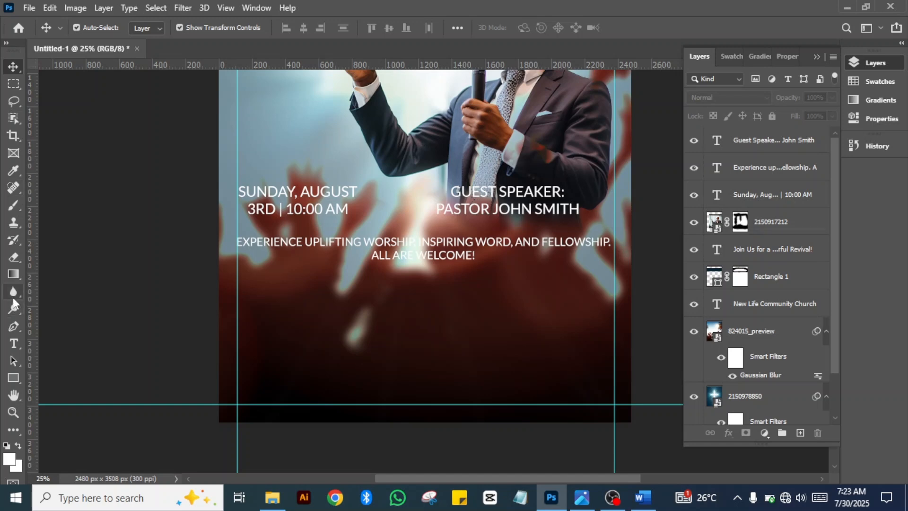
Draw a rectangle about 2524 × 898 px across the poster's event text area and fill it with dark navy.
left_click(13, 378)
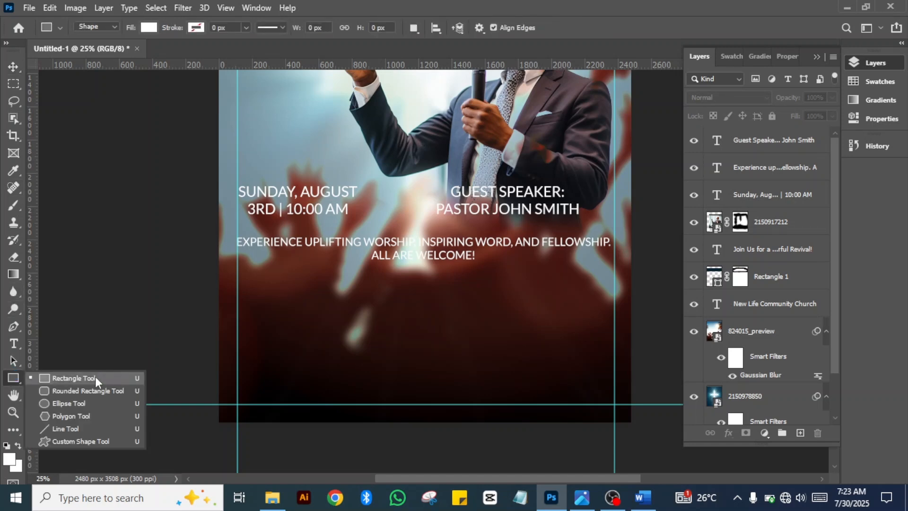
left_click(96, 378)
left_click_drag(210, 167, 629, 317)
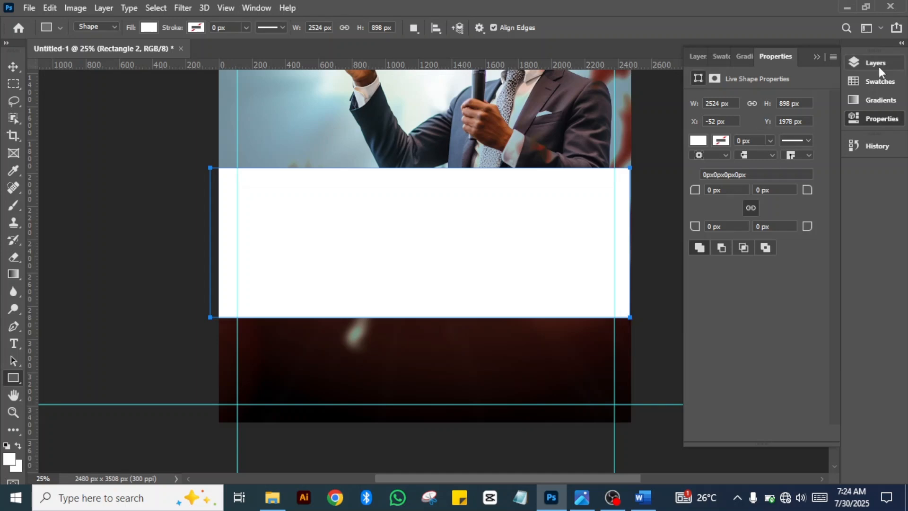
left_click(880, 82)
left_click(695, 79)
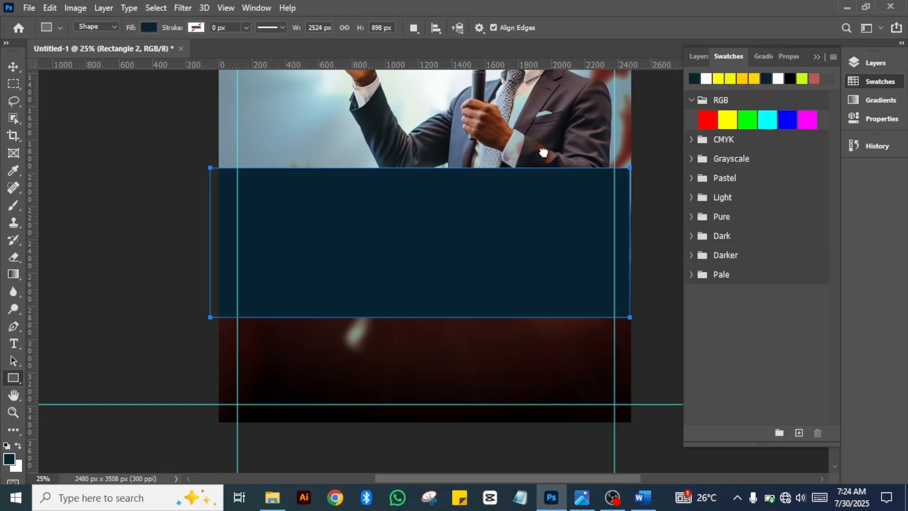
left_click(11, 67)
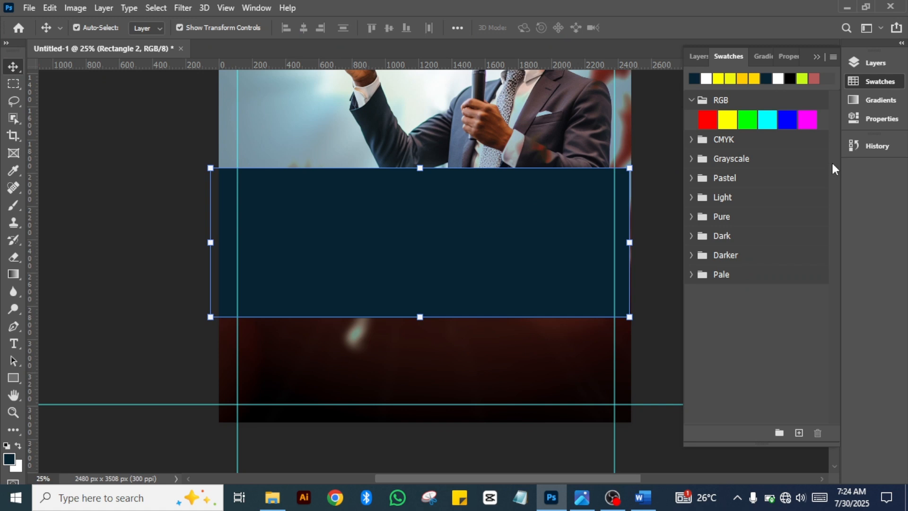
Move the navy rectangle layer directly beneath the date, invitation and guest speaker text layers and lower its opacity to 50%.
left_click(875, 63)
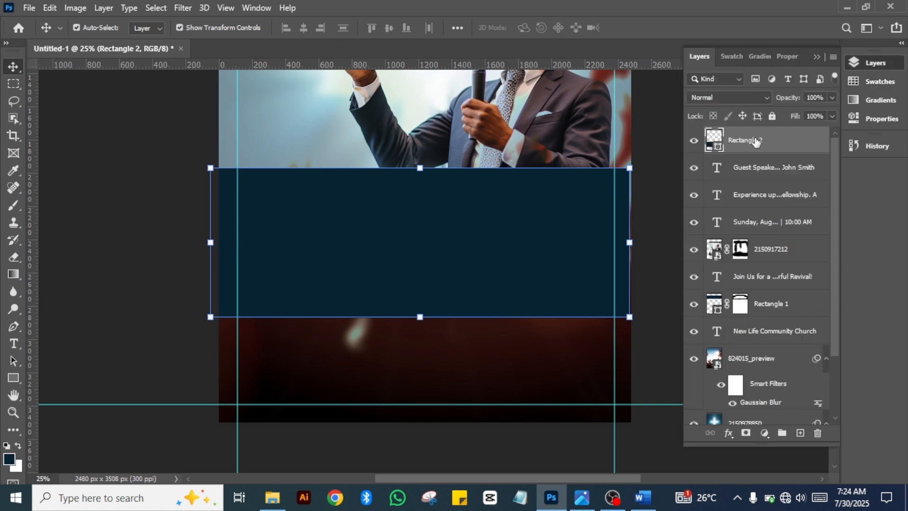
left_click_drag(756, 141, 755, 224)
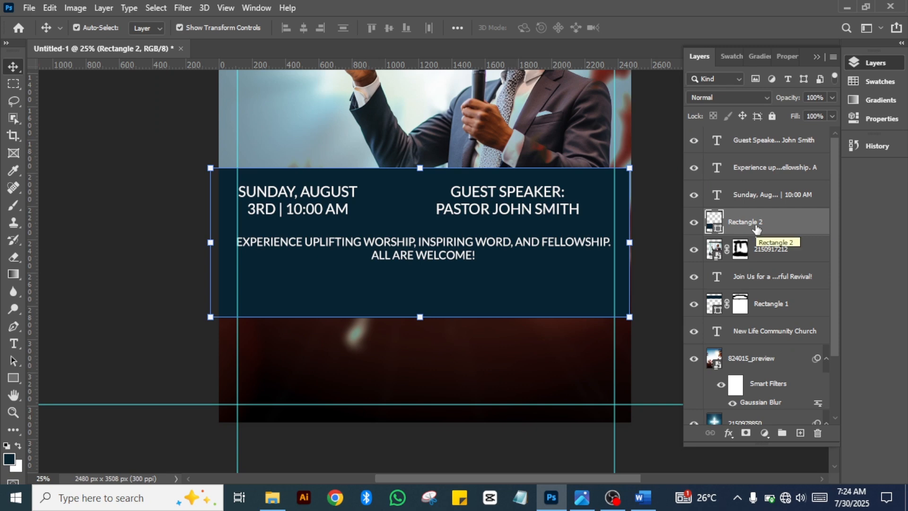
left_click(832, 98)
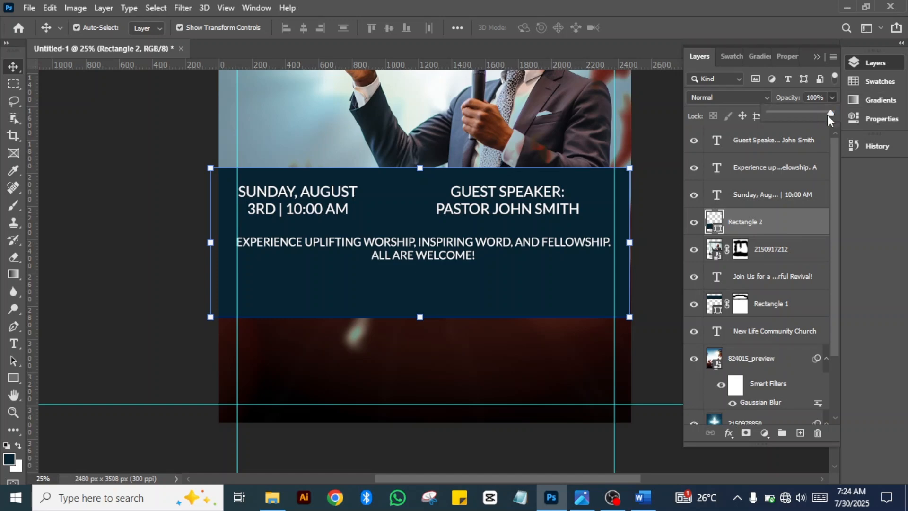
left_click_drag(799, 120, 783, 120)
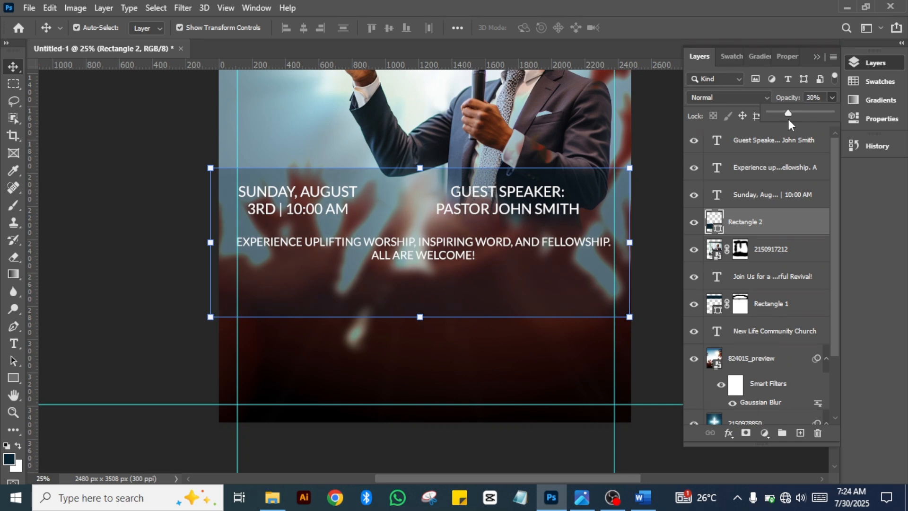
left_click_drag(792, 119, 796, 121)
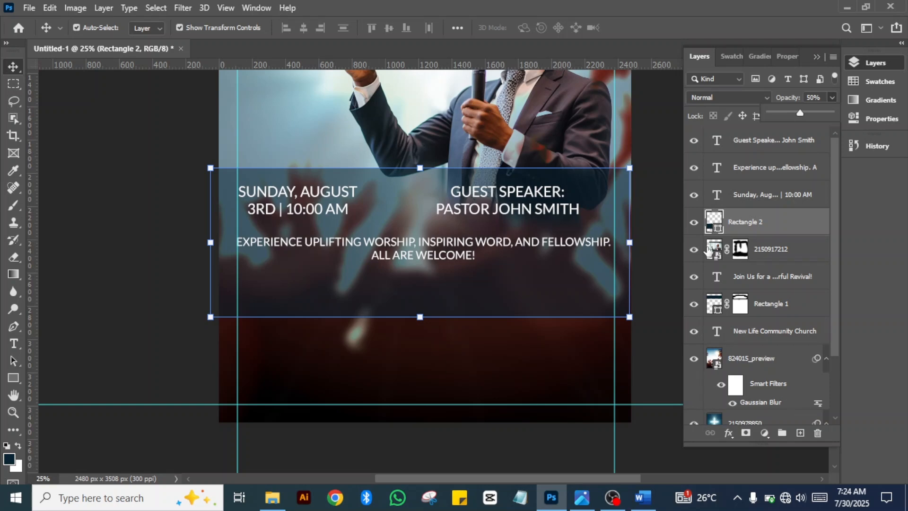
Add a layer mask to the navy rectangle and brush its edges away in black so it fades softly around the event text.
left_click(747, 436)
left_click(748, 436)
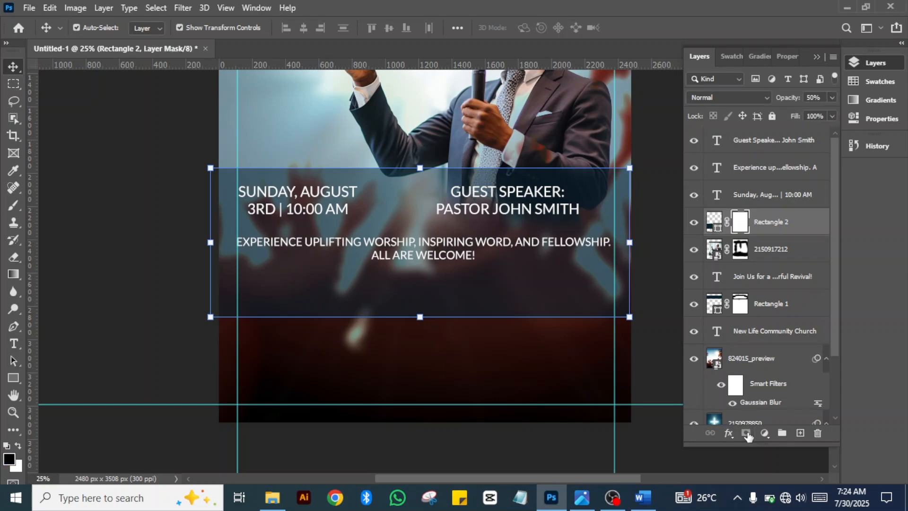
left_click(16, 208)
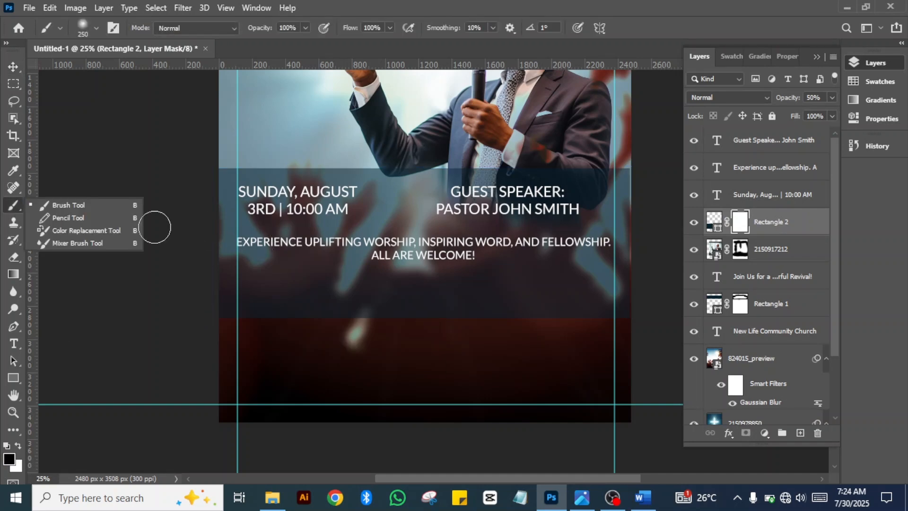
left_click(230, 173)
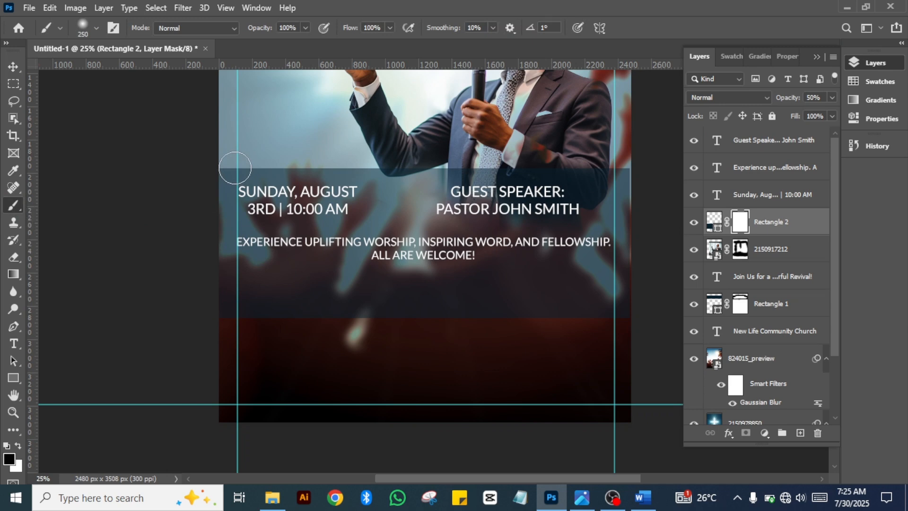
mouse_move(226, 184)
left_mouse_down()
mouse_move(291, 165)
mouse_move(435, 186)
mouse_move(460, 179)
left_mouse_up()
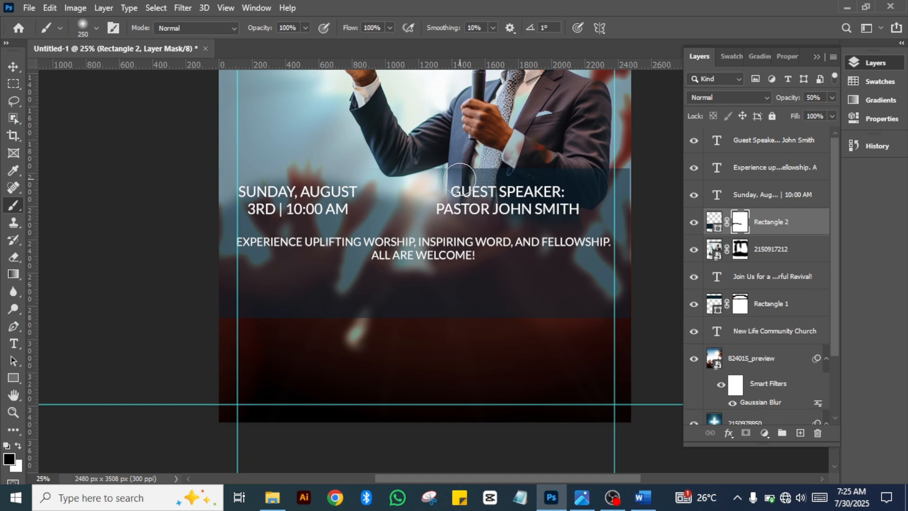
key("ctrl+z")
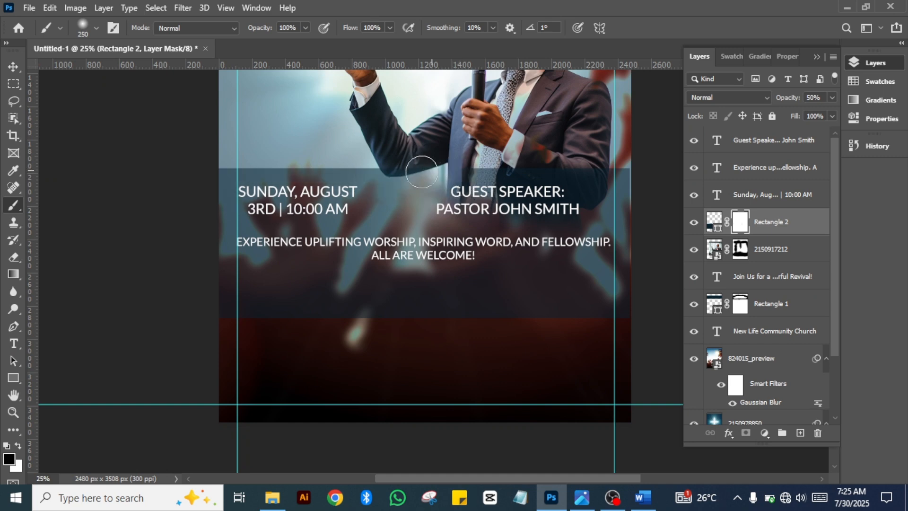
mouse_move(421, 172)
left_mouse_down()
mouse_move(287, 157)
mouse_move(237, 167)
mouse_move(223, 315)
mouse_move(226, 305)
mouse_move(351, 288)
mouse_move(283, 305)
mouse_move(371, 290)
mouse_move(608, 289)
mouse_move(477, 292)
mouse_move(477, 274)
mouse_move(632, 256)
mouse_move(628, 186)
mouse_move(436, 166)
mouse_move(544, 167)
mouse_move(577, 184)
mouse_move(618, 264)
mouse_move(496, 298)
left_mouse_up()
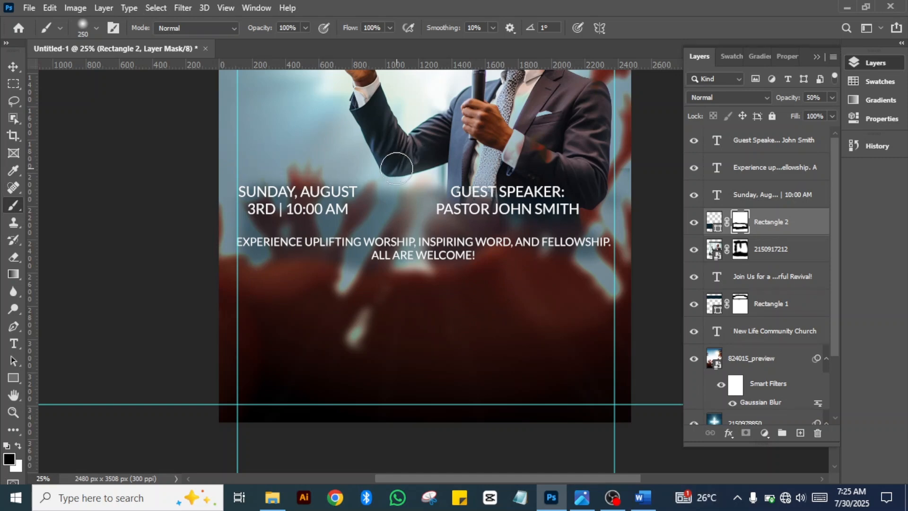
left_click(13, 66)
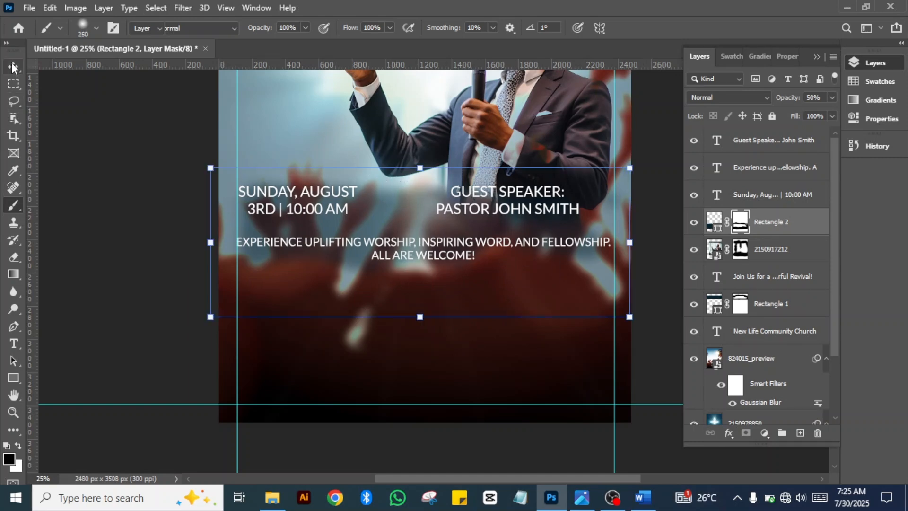
left_click(131, 188)
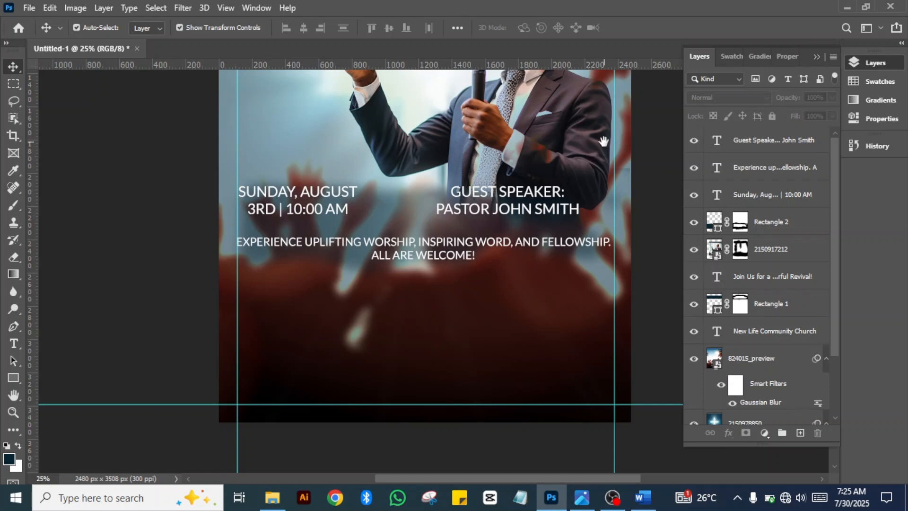
Switch to the Word brief to read the call to action and footer text, and return to Photoshop.
scroll(604, 141, "up", 3)
left_click(644, 498)
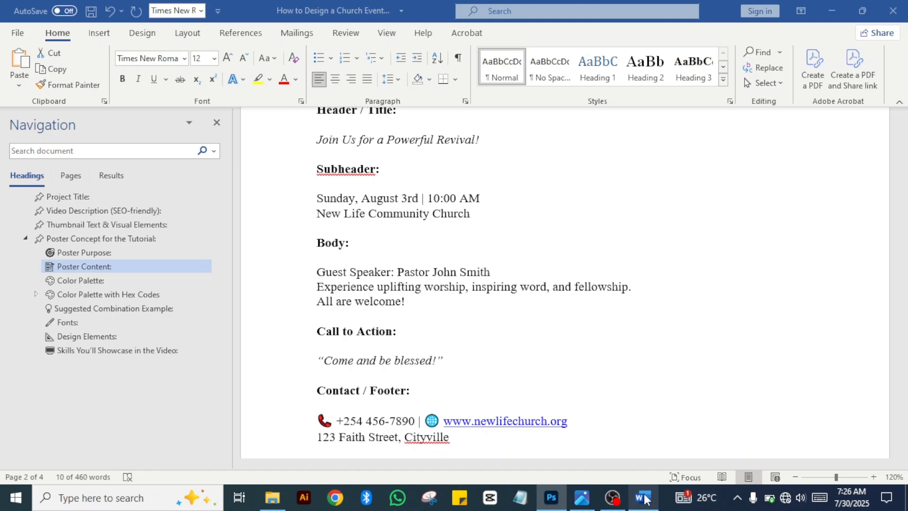
left_click(490, 360)
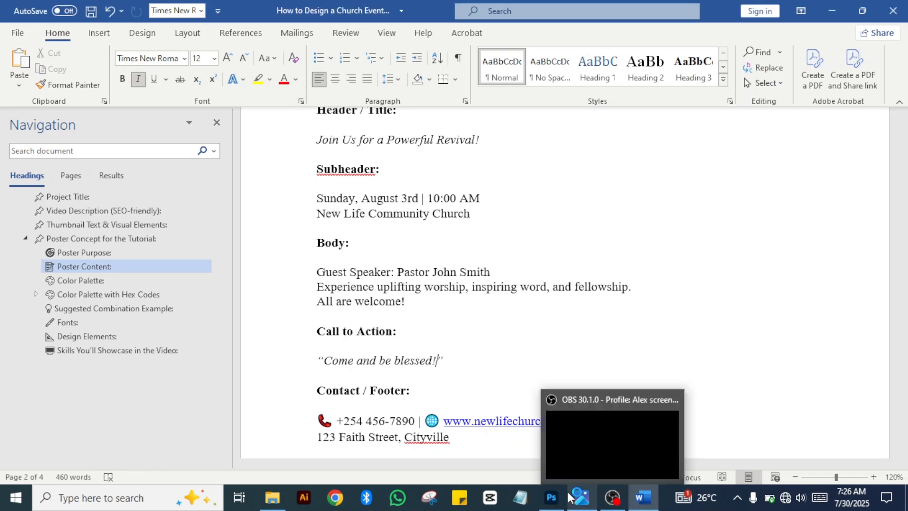
left_click(551, 498)
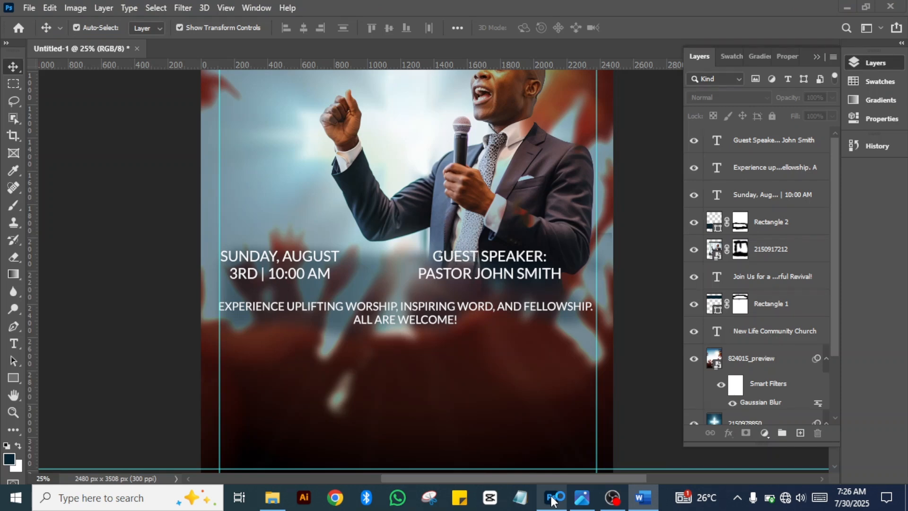
Draw a rectangle about 2548 × 474 px across the poster below the invitation text and fill it with RGB yellow.
left_click(14, 378)
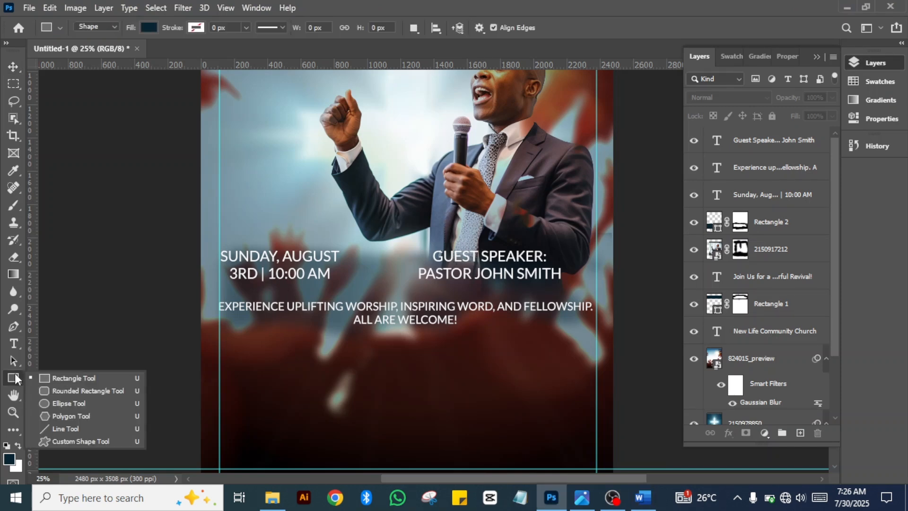
left_click(76, 382)
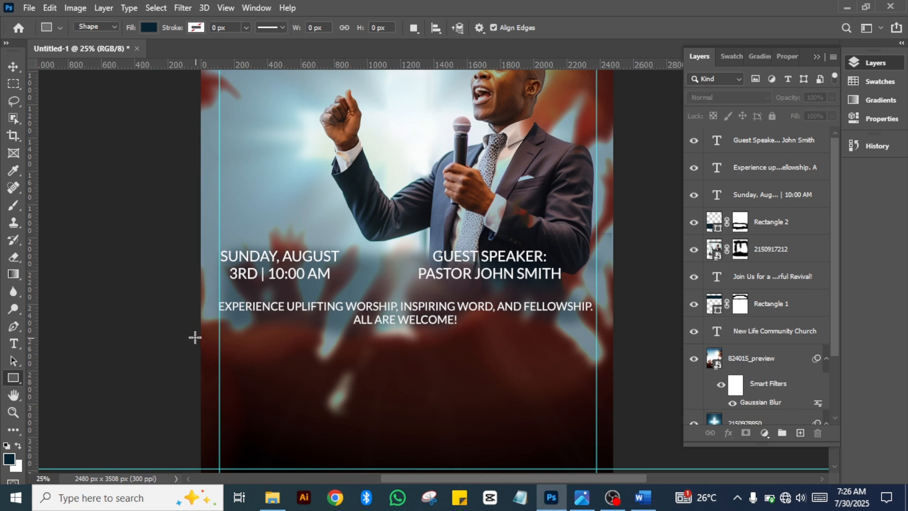
left_click_drag(194, 334, 618, 412)
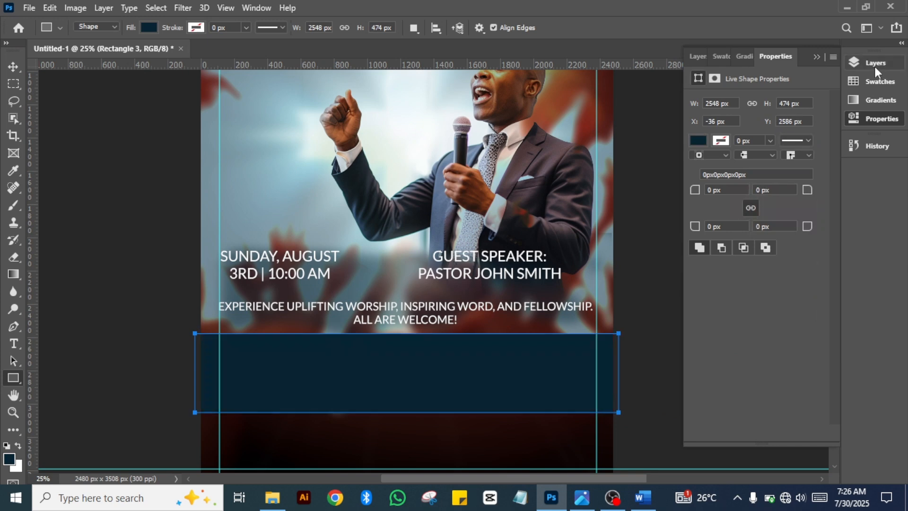
left_click(872, 87)
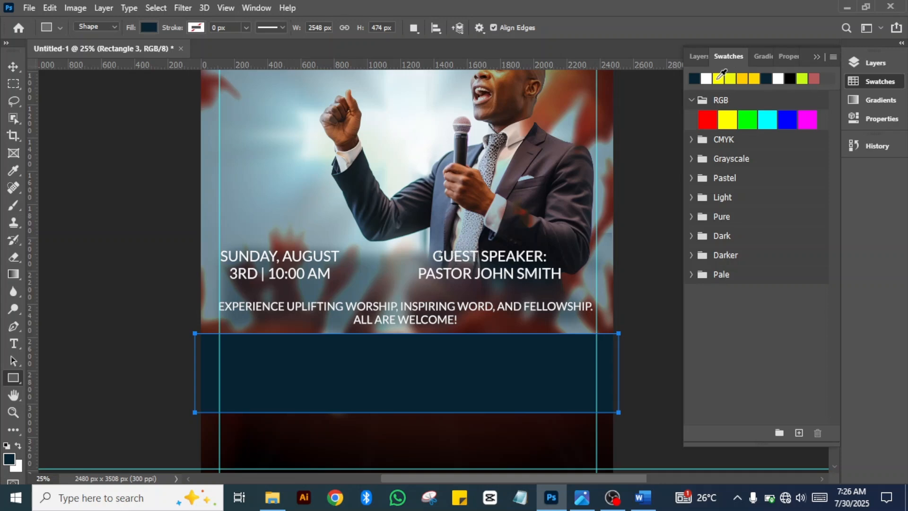
left_click(729, 114)
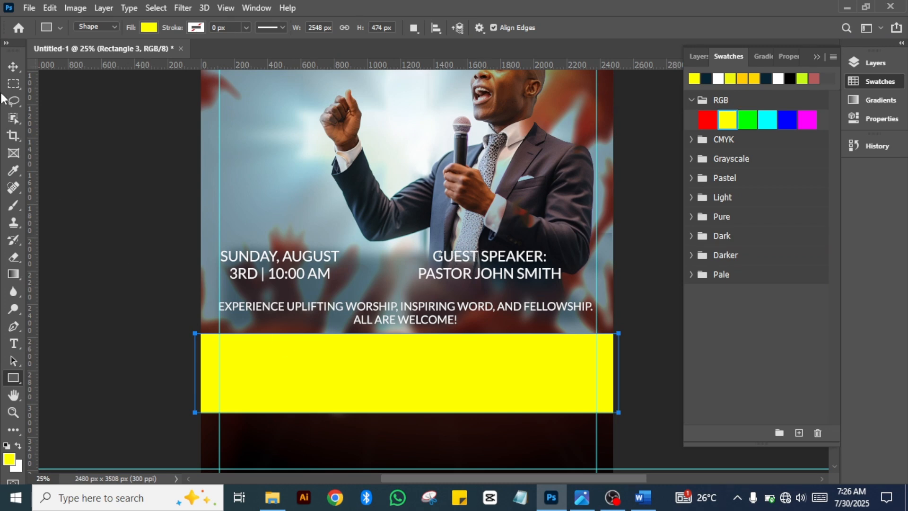
left_click(11, 71)
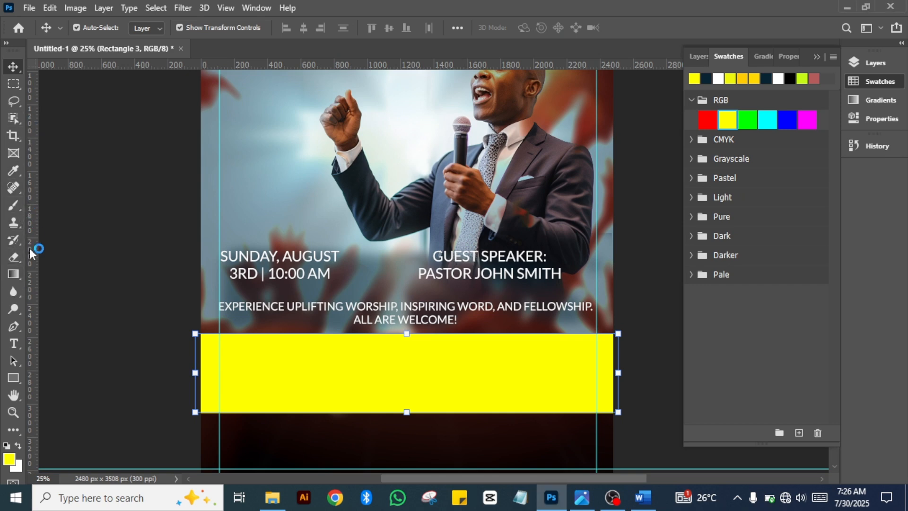
Start a text box inside the yellow rectangle and replace its placeholder with “Come and be blessed!” copied from the Word brief.
left_click_drag(11, 346, 93, 345)
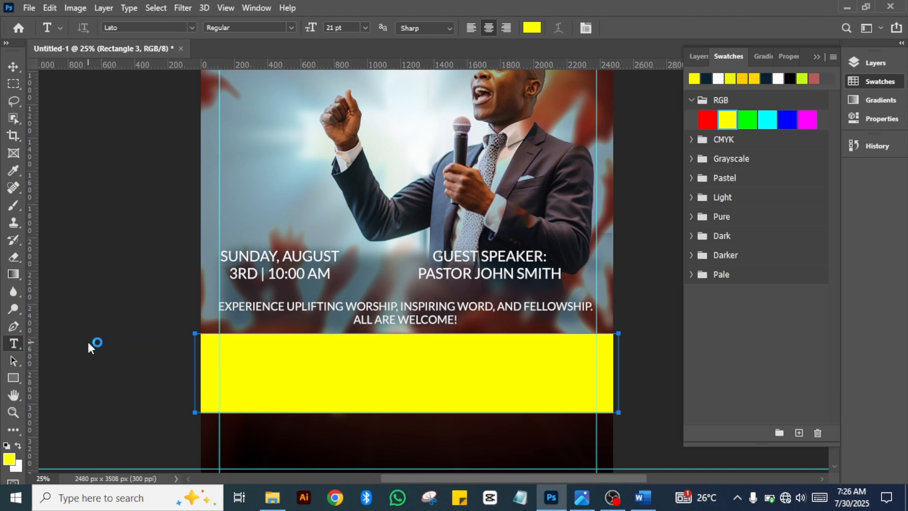
left_click(302, 366)
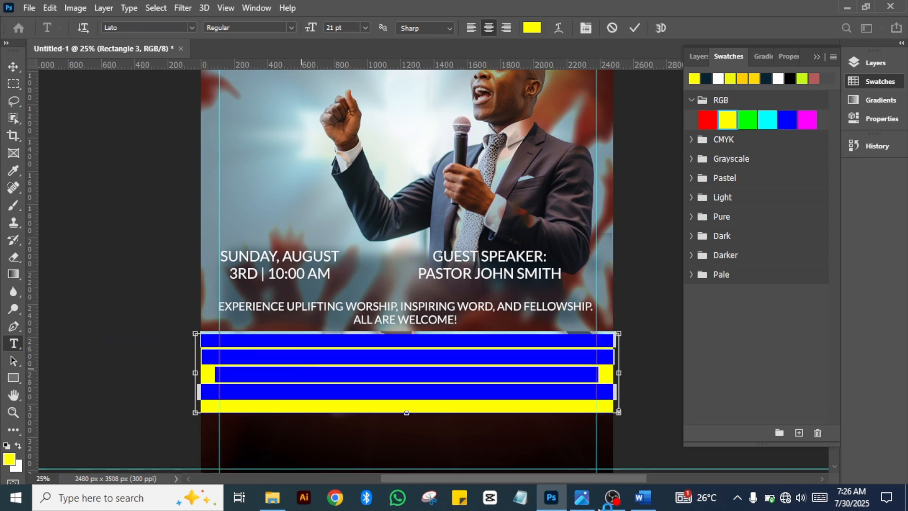
left_click(645, 506)
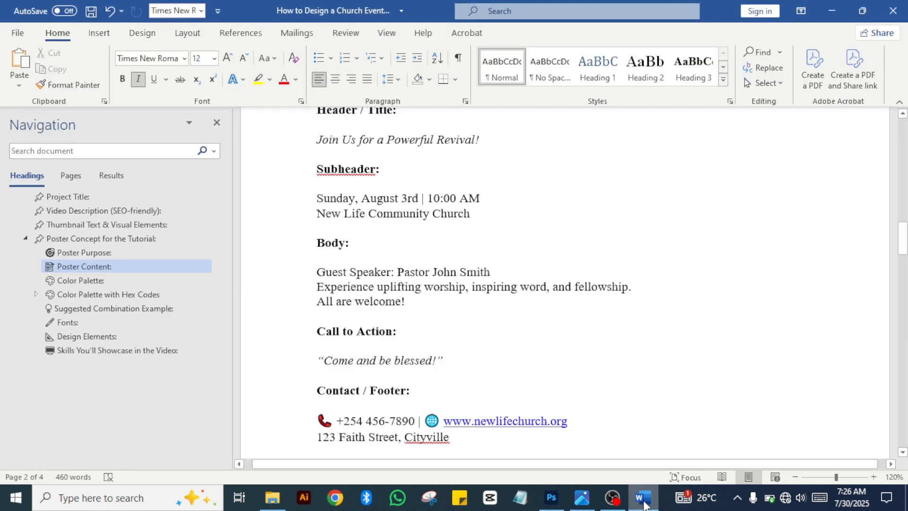
left_click_drag(448, 361, 284, 362)
key("ctrl+c")
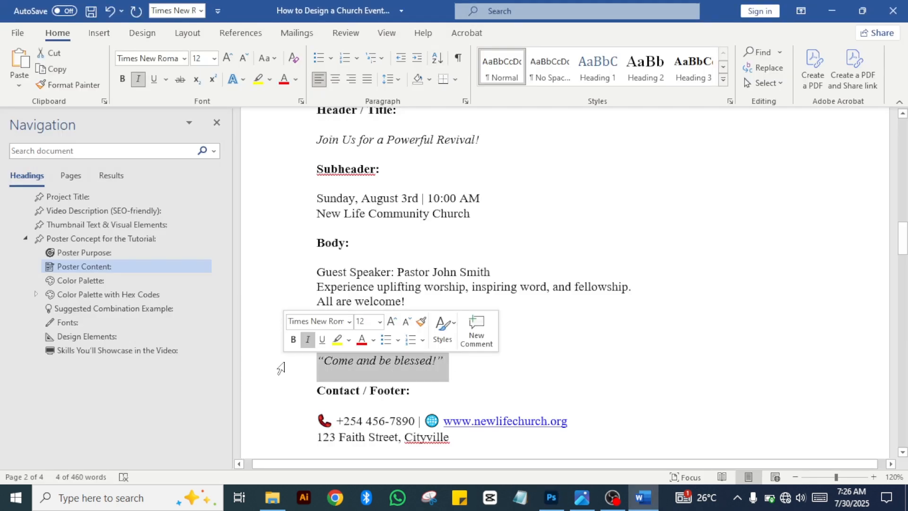
left_click(552, 497)
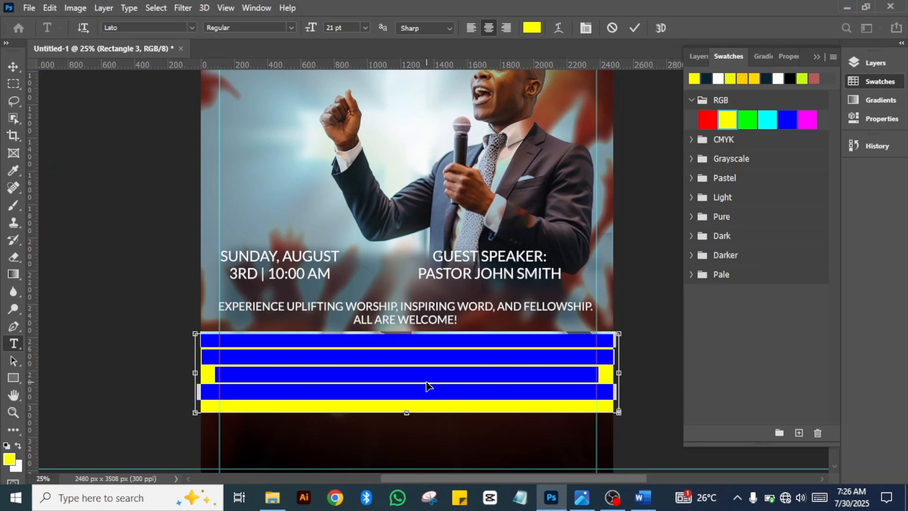
key("ctrl+v")
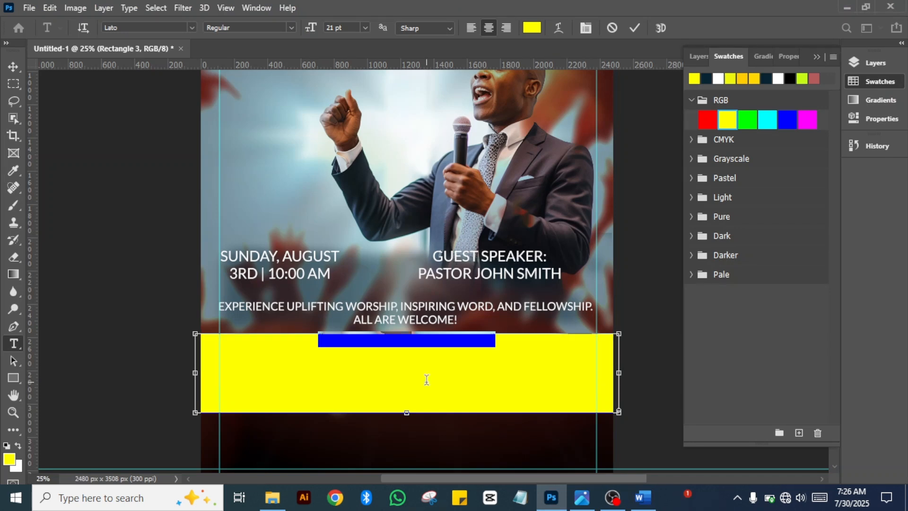
Color the call to action text dark navy and commit the text edit.
right_click(427, 379)
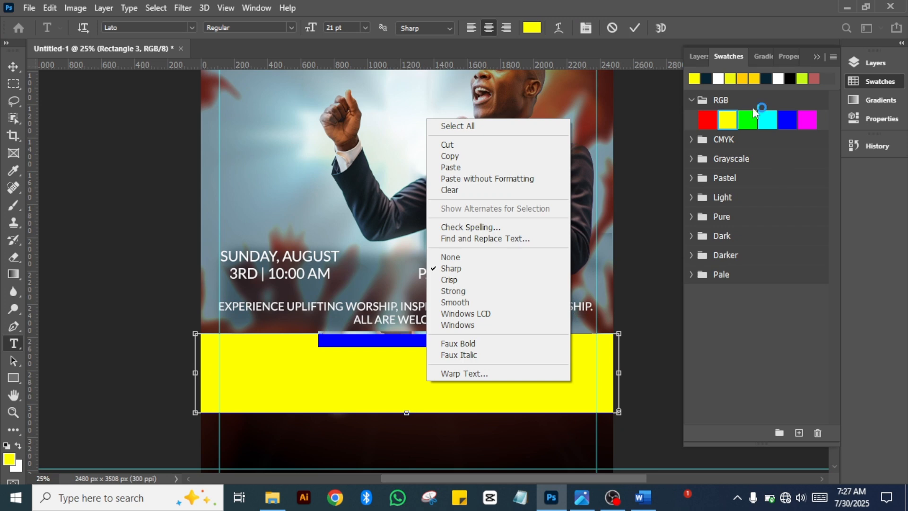
left_click(706, 78)
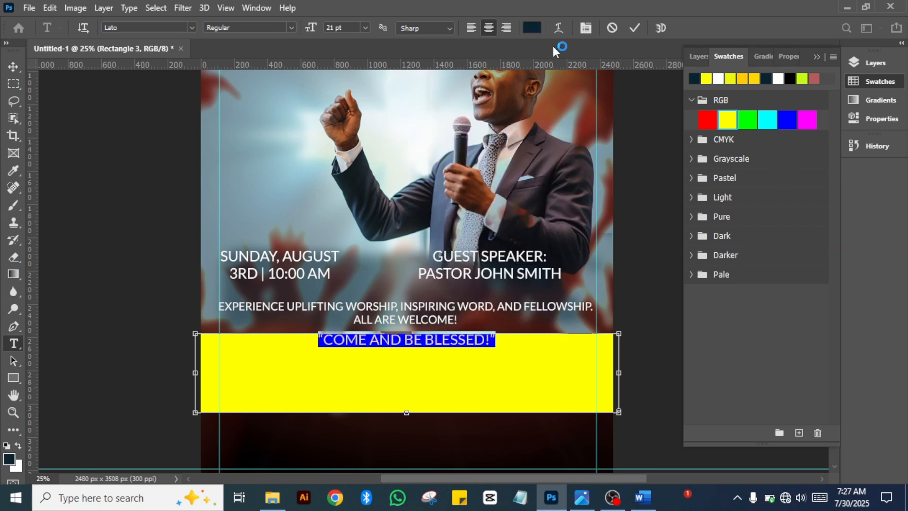
left_click(635, 28)
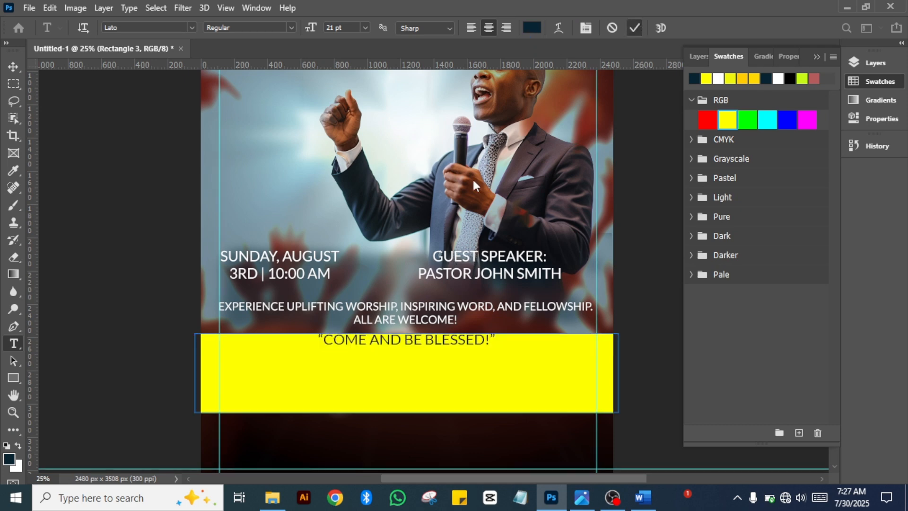
Delete the quotation marks around the call to action and set its font style to Lato Bold.
left_click(431, 341)
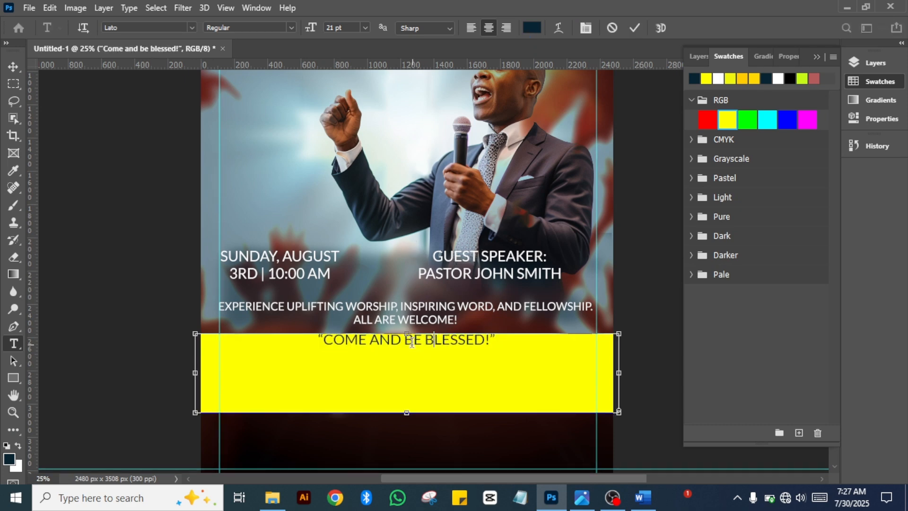
left_click(324, 339)
key("BackSpace")
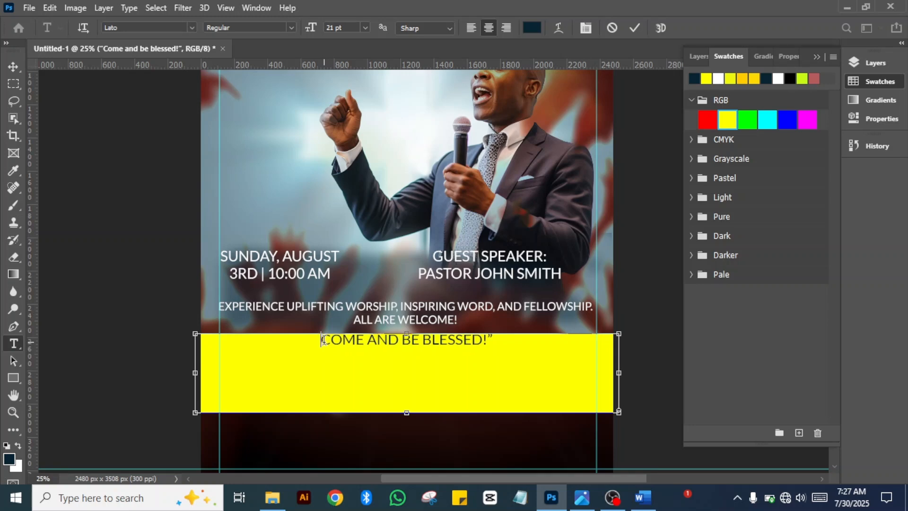
left_click(494, 339)
key("BackSpace")
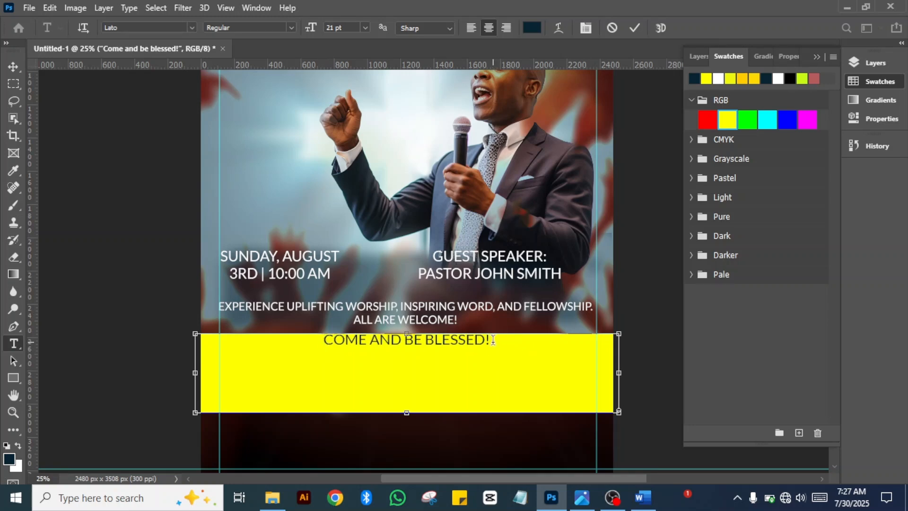
key("ctrl+a")
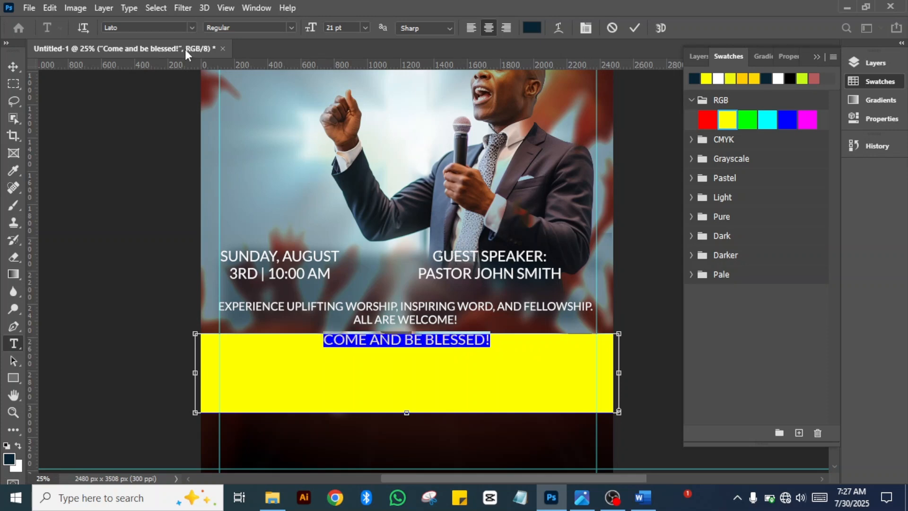
left_click(294, 30)
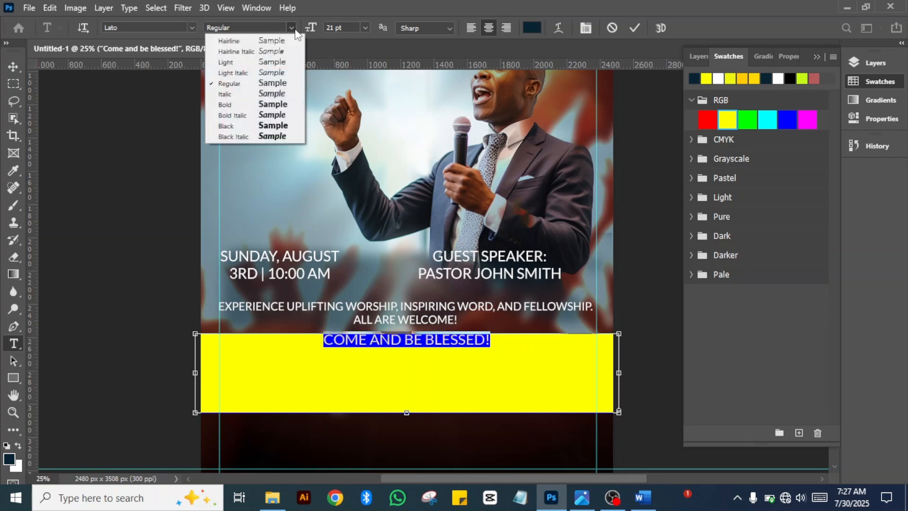
left_click(231, 105)
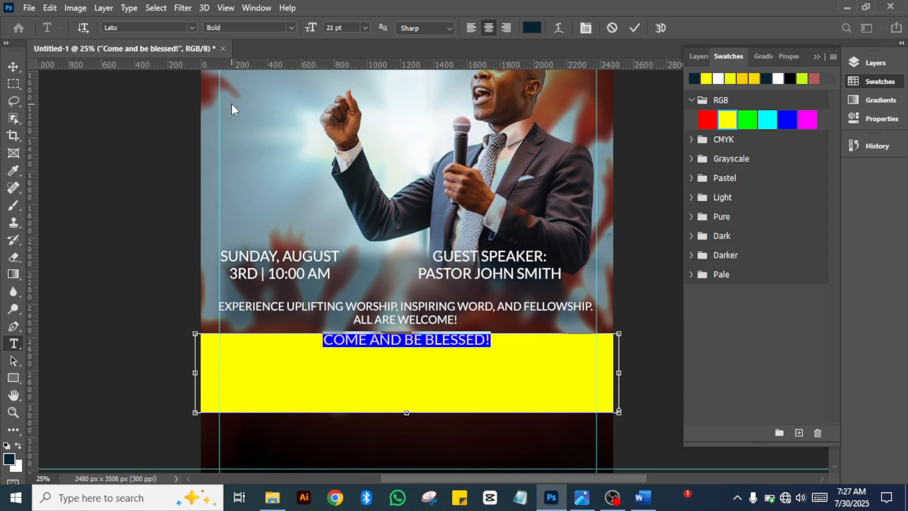
Move the call to action text down to about the middle of the yellow band.
left_click(13, 70)
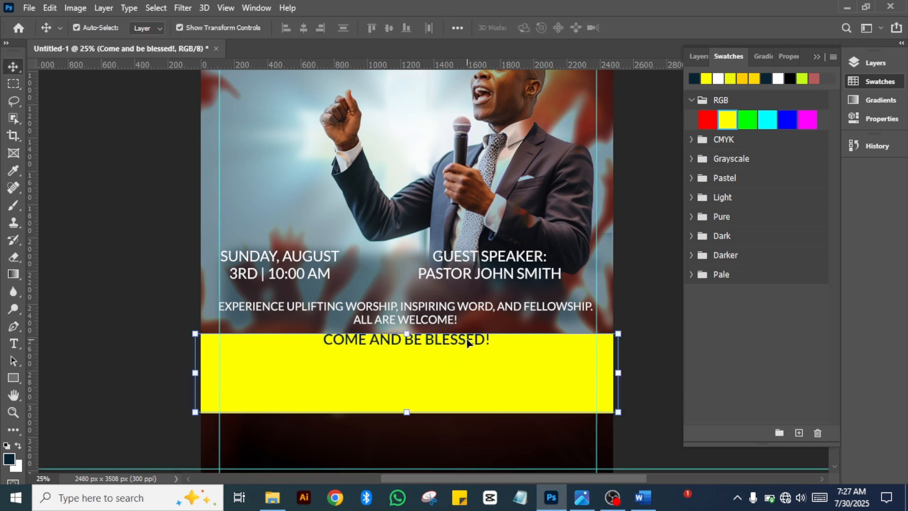
left_click(876, 63)
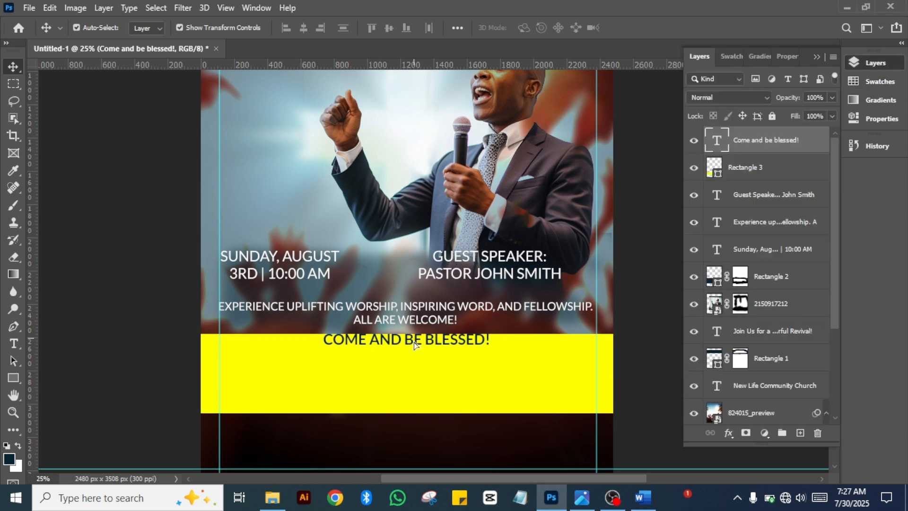
left_click_drag(414, 339, 409, 371)
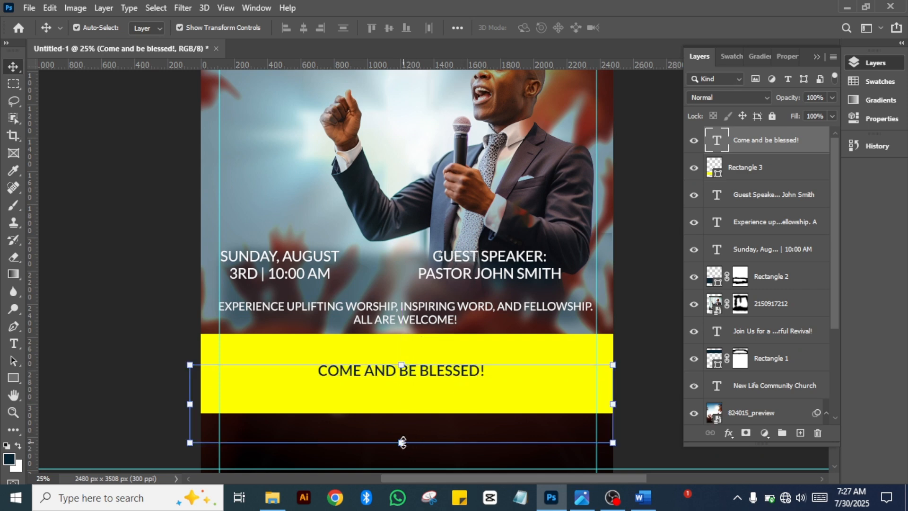
left_click_drag(401, 442, 401, 414)
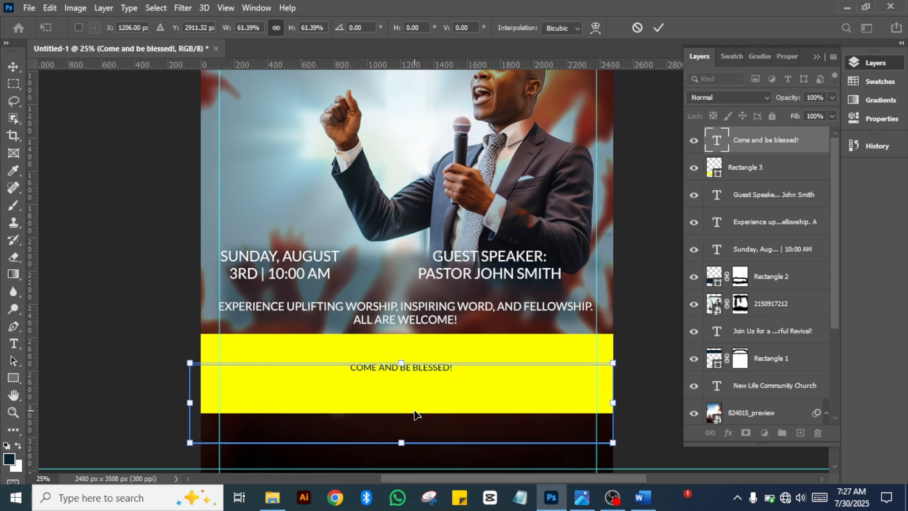
key("ctrl+z")
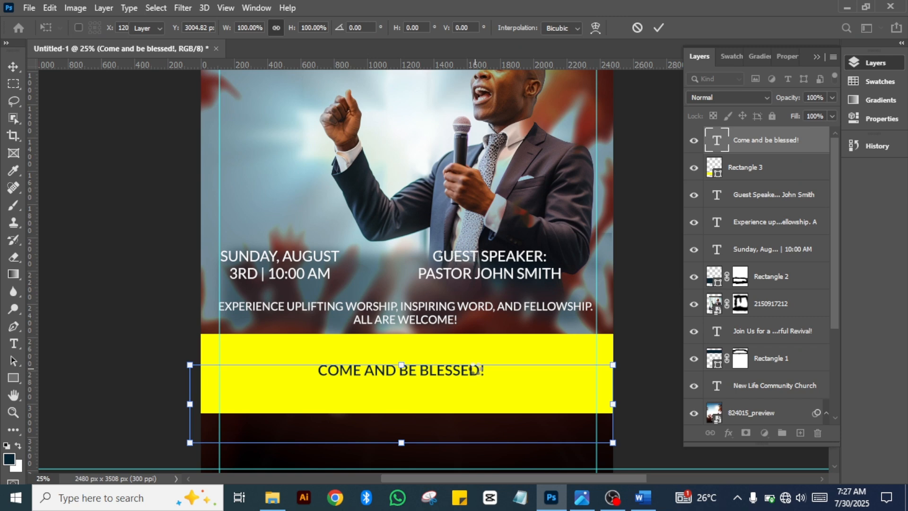
key("Return")
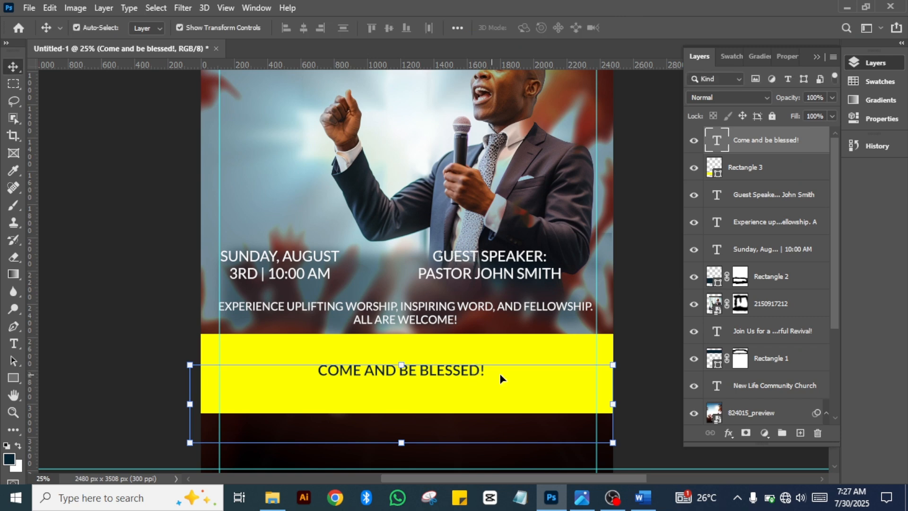
Set the font size of the whole call to action text to 48 pt.
left_click(429, 370)
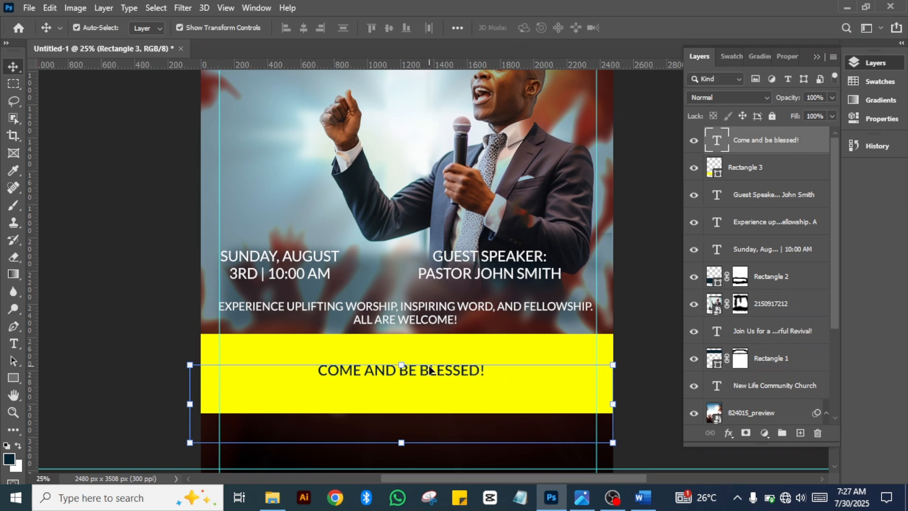
key("t")
left_click(356, 428)
left_click(363, 417)
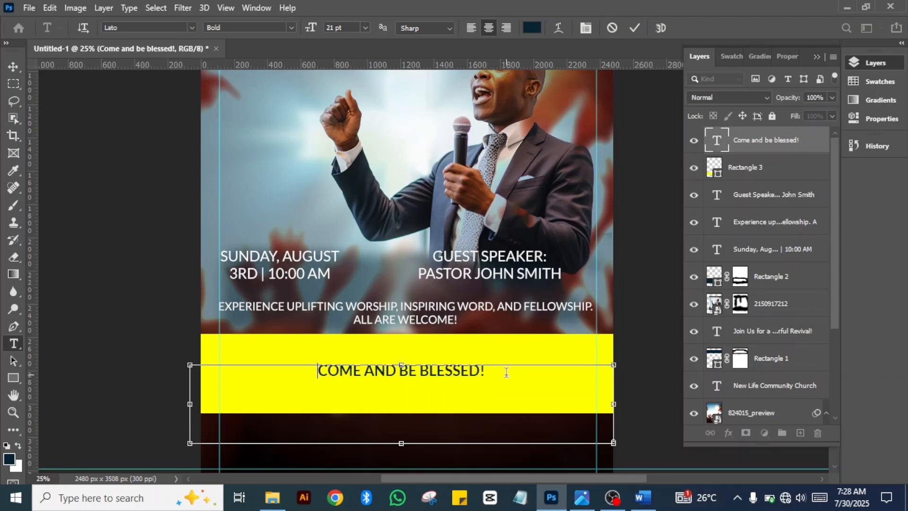
key("ctrl+a")
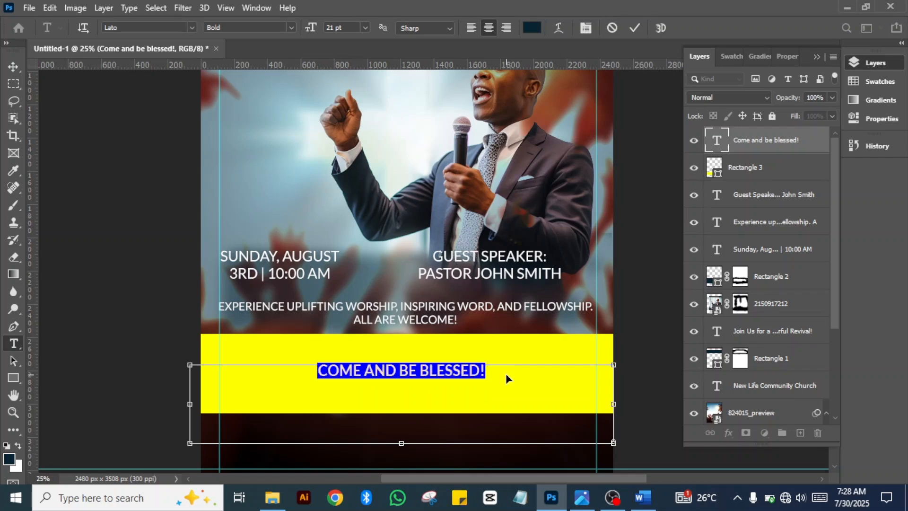
left_click(294, 27)
left_click(367, 27)
left_click(367, 28)
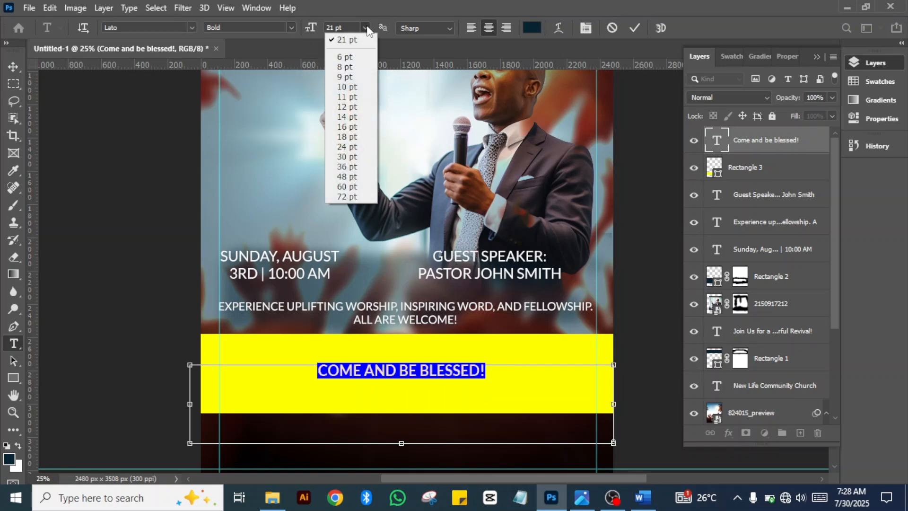
left_click(342, 186)
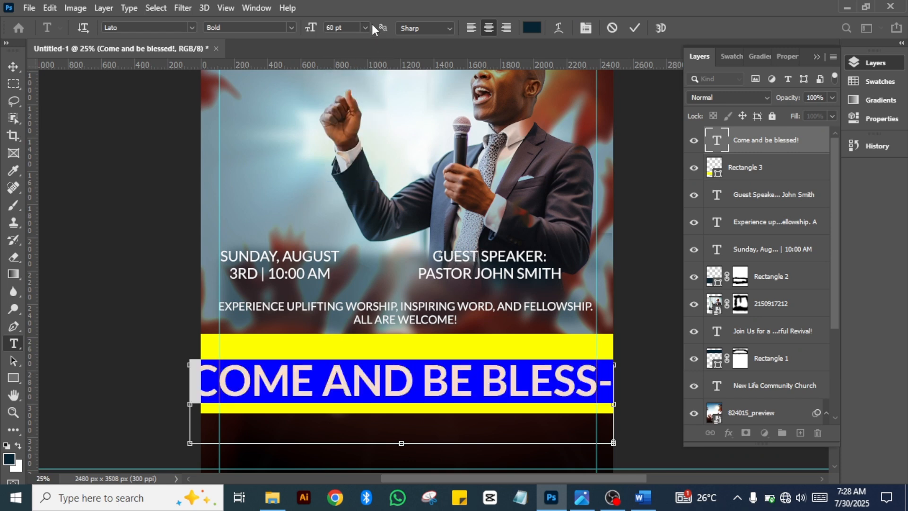
left_click(365, 28)
left_click(342, 176)
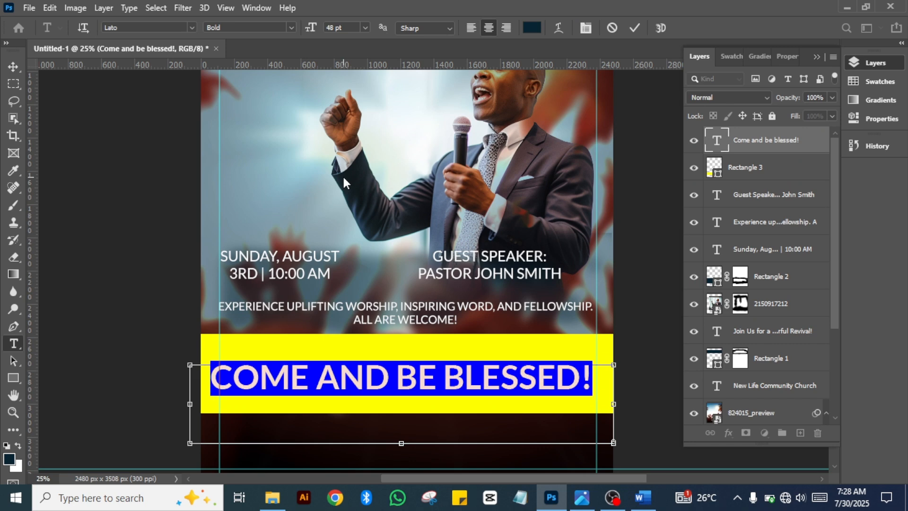
left_click(366, 27)
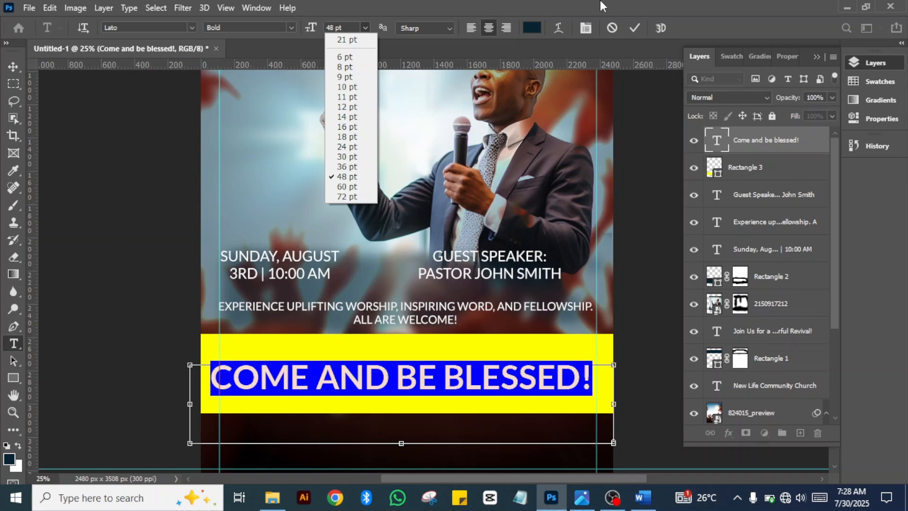
left_click(635, 28)
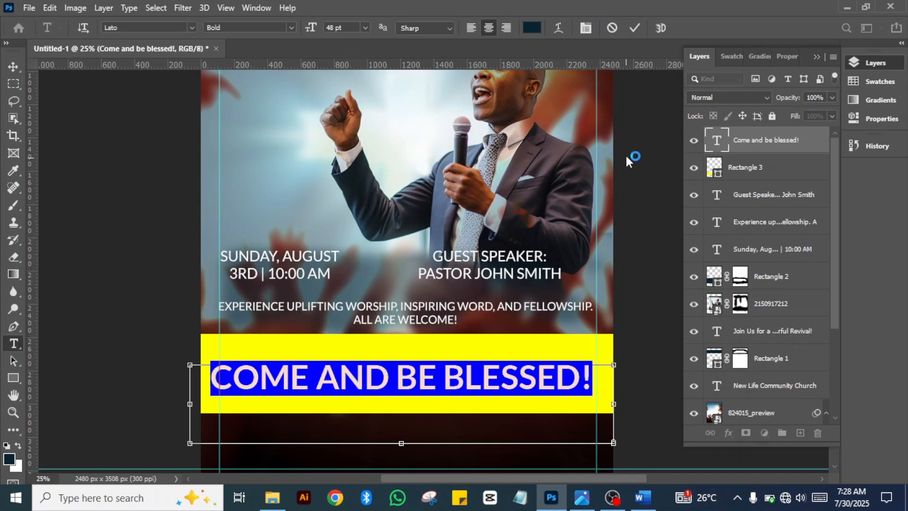
Commit the call to action text and move it slightly up and across to fit between the vertical guides on the yellow band.
left_click(638, 20)
key("v")
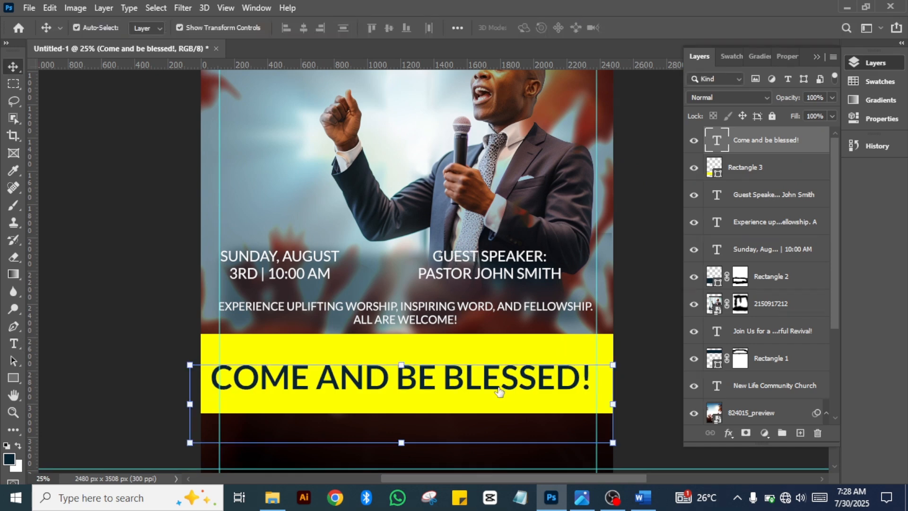
left_click_drag(487, 384, 495, 376)
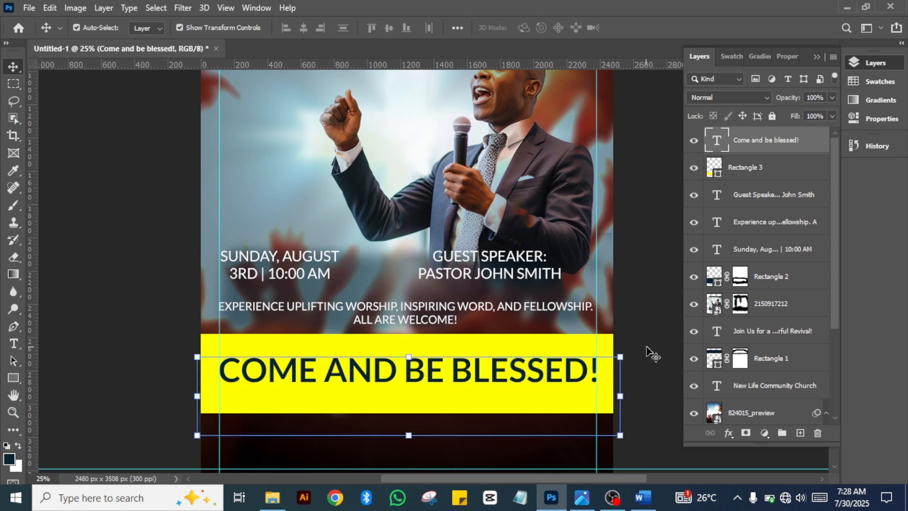
Reduce the yellow band to about 98% width and 82% height, bringing its top and bottom edges closer to the text, and commit the transform.
left_click_drag(652, 353, 644, 241)
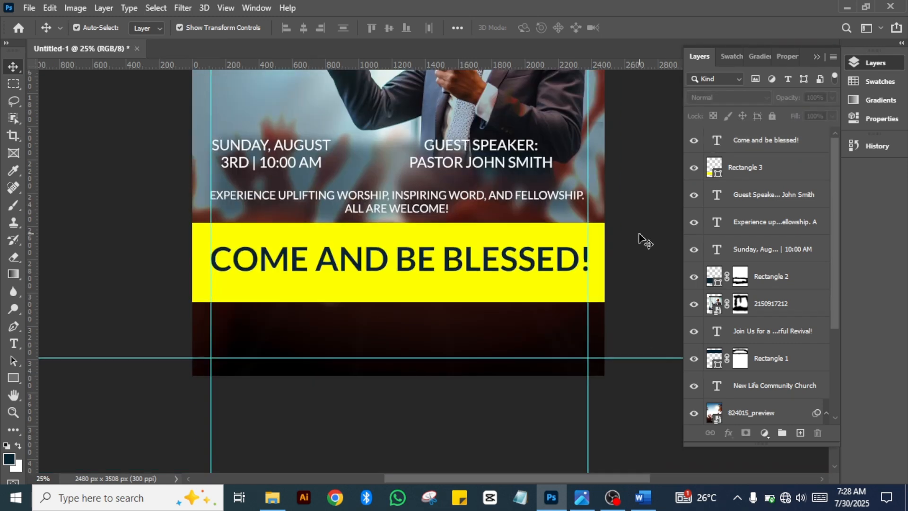
left_click(397, 299)
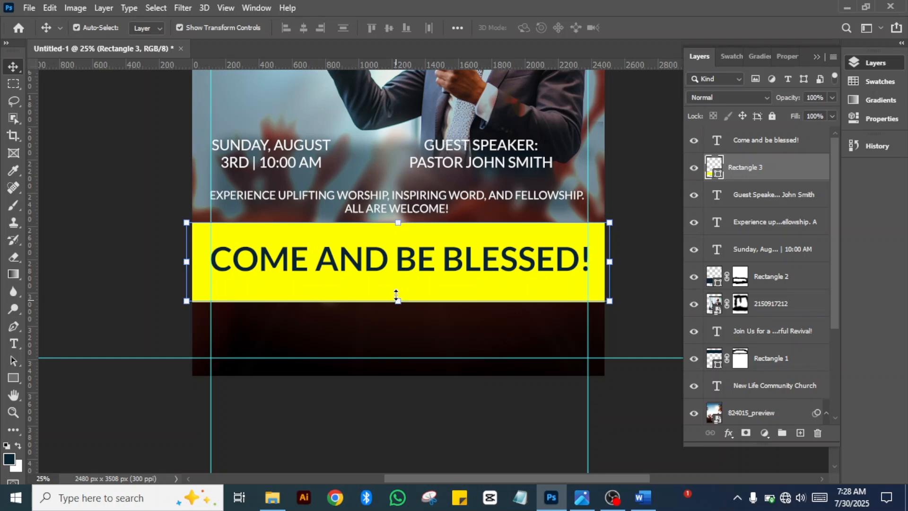
left_click_drag(396, 297, 396, 295)
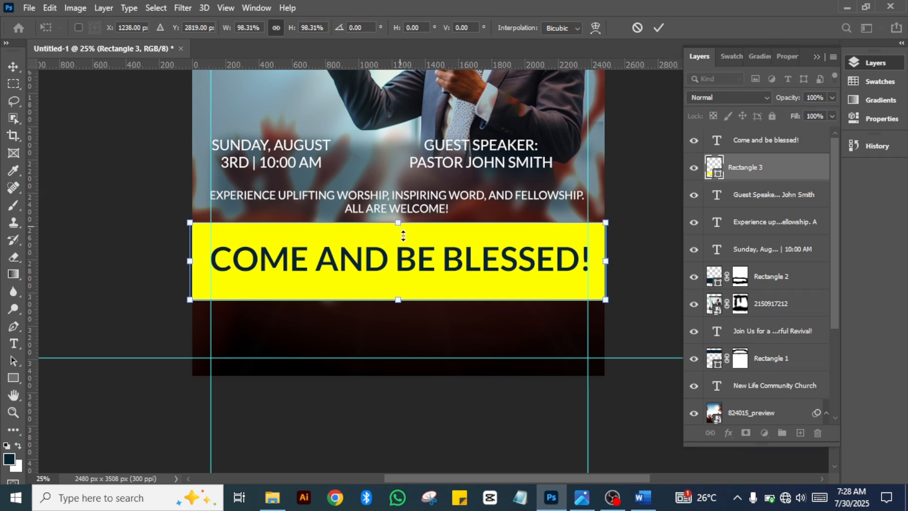
left_click_drag(401, 229, 401, 237)
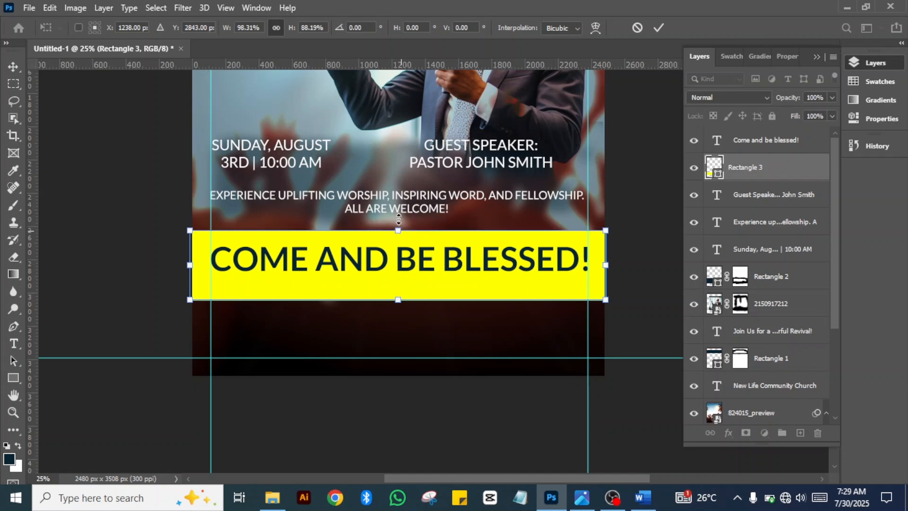
mouse_move(398, 300)
left_mouse_down()
mouse_move(399, 283)
mouse_move(398, 296)
left_mouse_up()
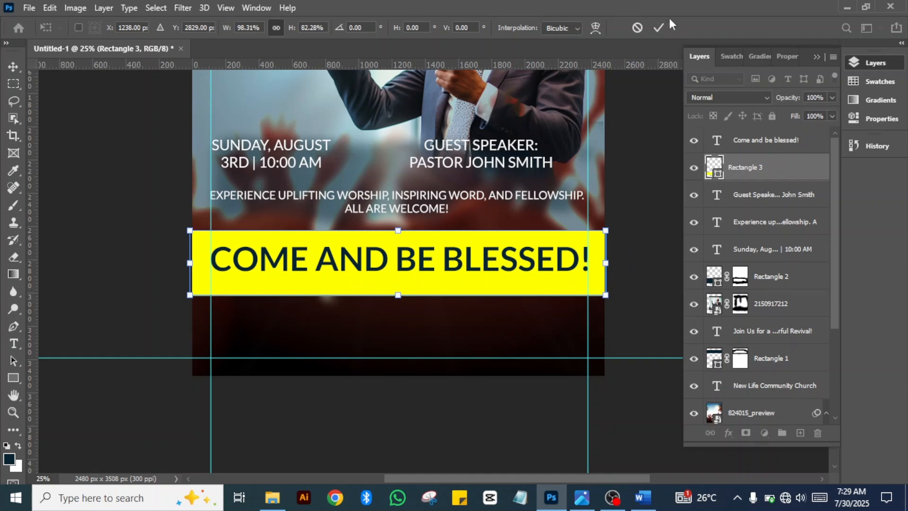
left_click(661, 28)
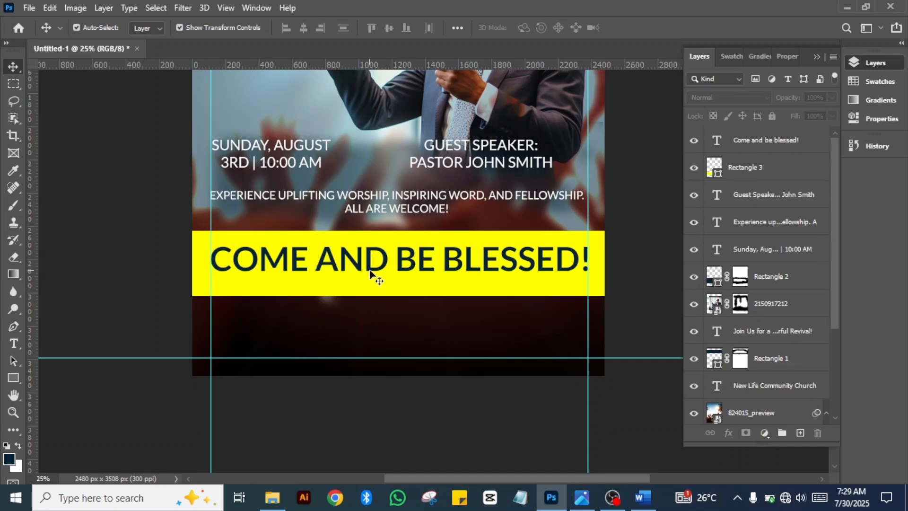
Turn off All Caps for the whole call to action text on the yellow band.
left_click(358, 261)
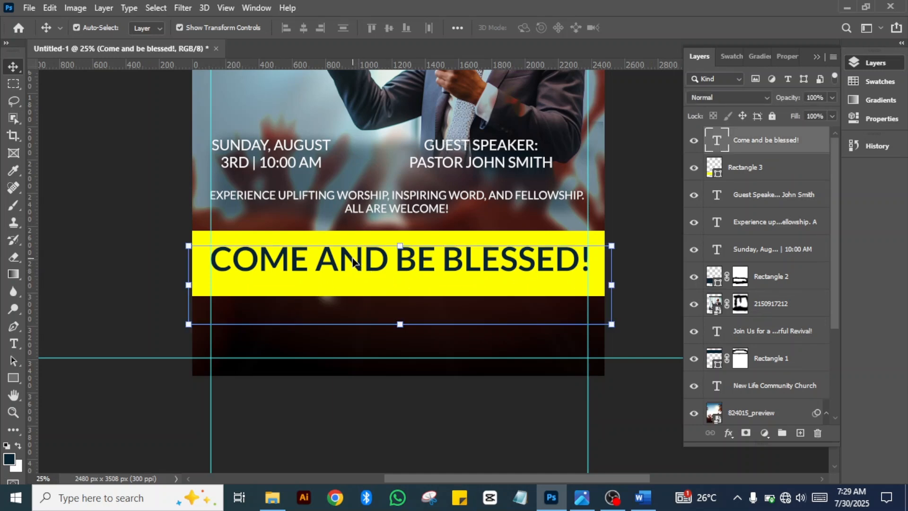
double_click(352, 261)
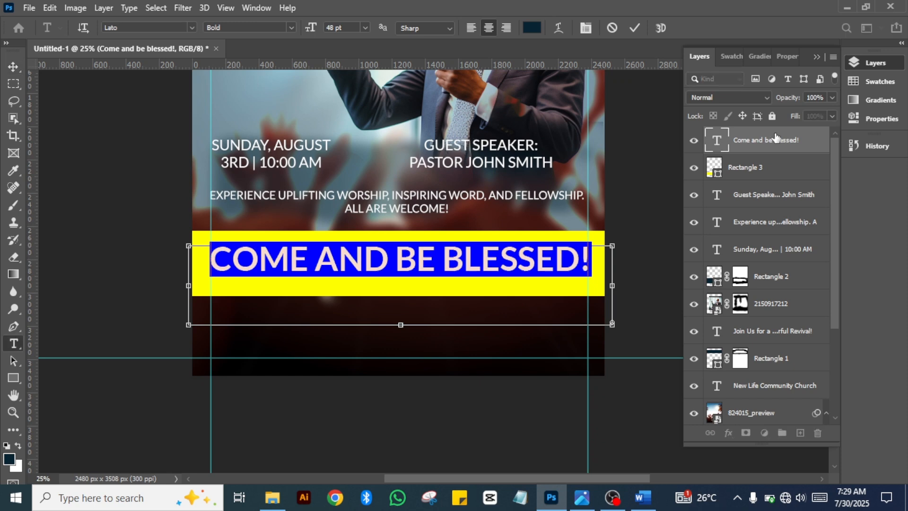
left_click(881, 119)
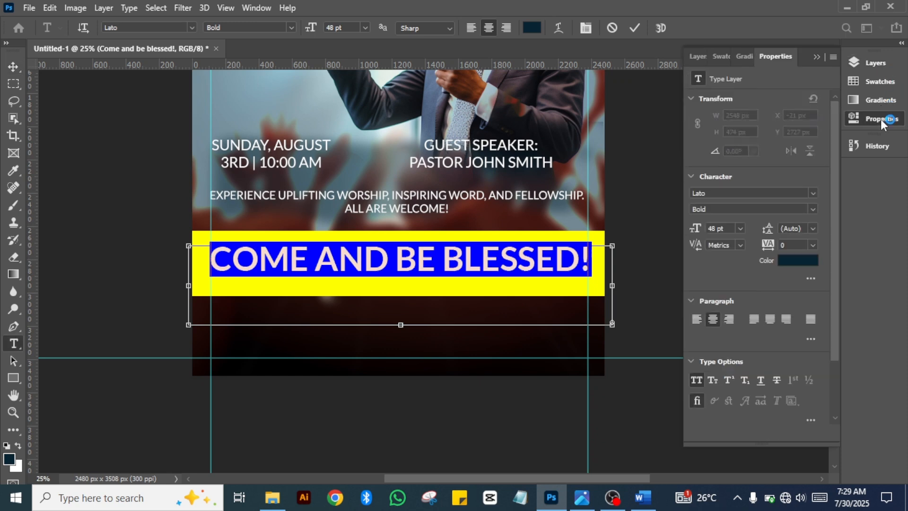
left_click(696, 381)
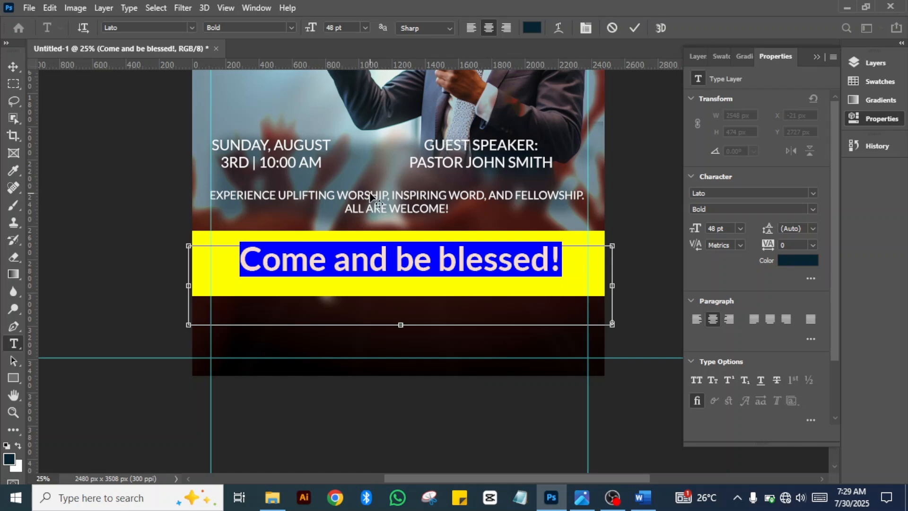
Commit the call to action edit and turn off All Caps for the "Experience uplifting worship" text layer.
left_click(873, 62)
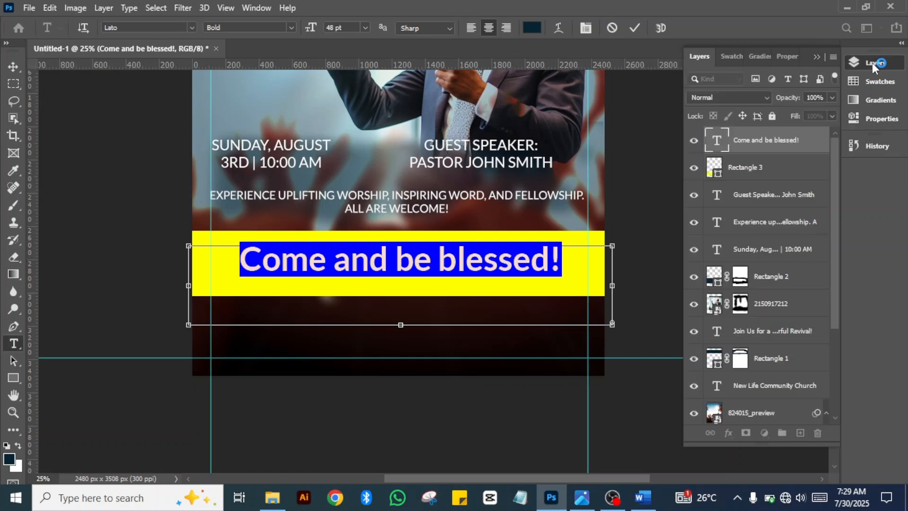
left_click(765, 226)
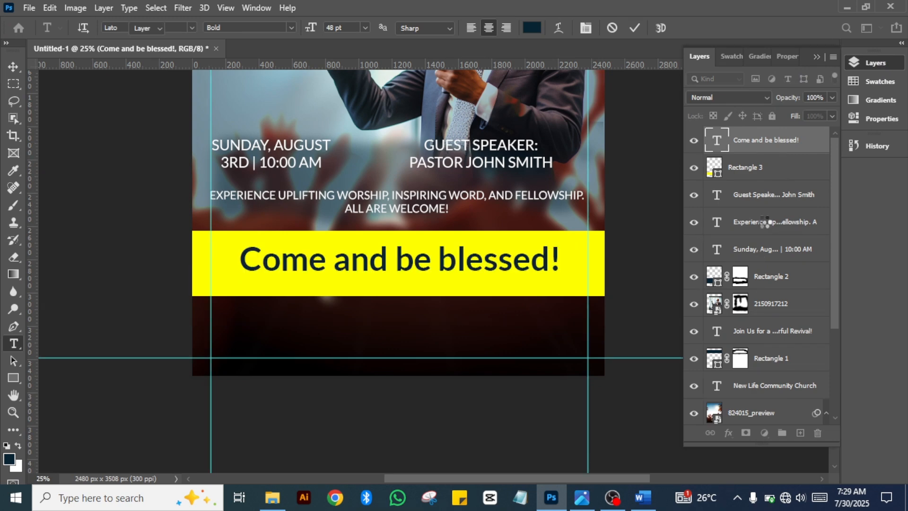
key("v")
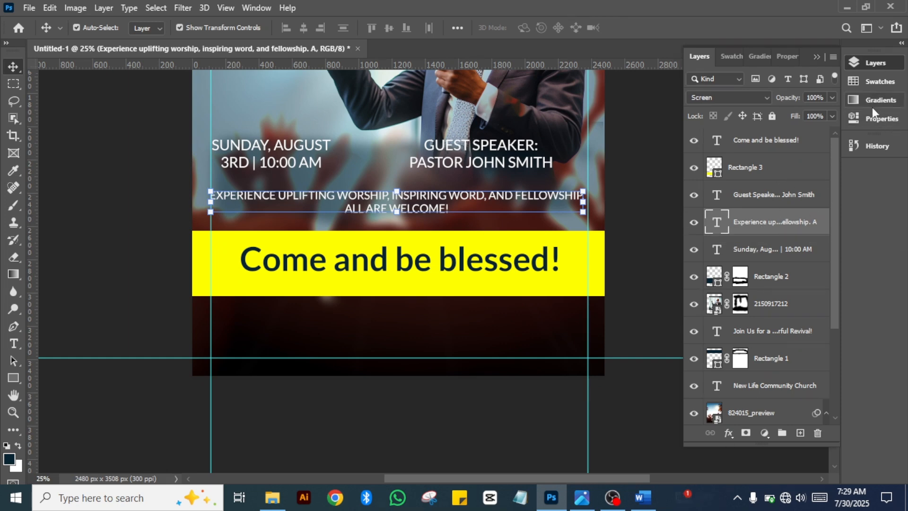
left_click(881, 117)
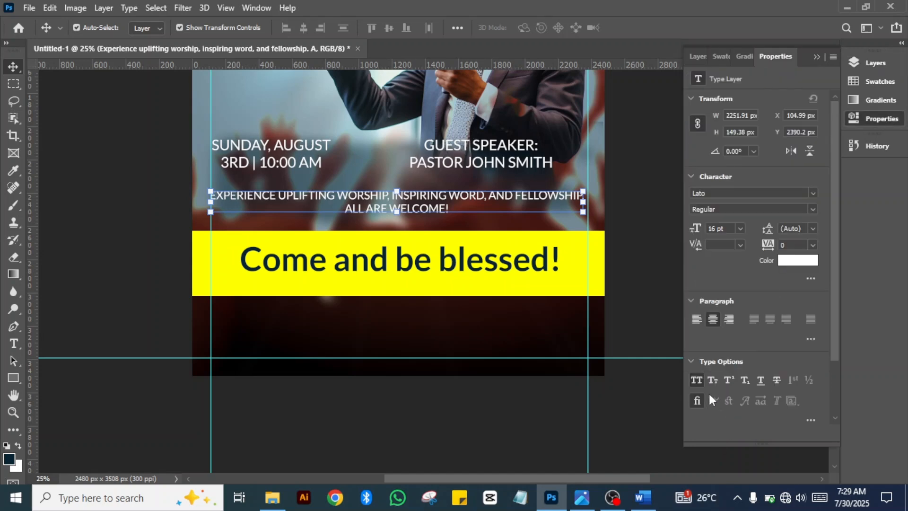
left_click(692, 381)
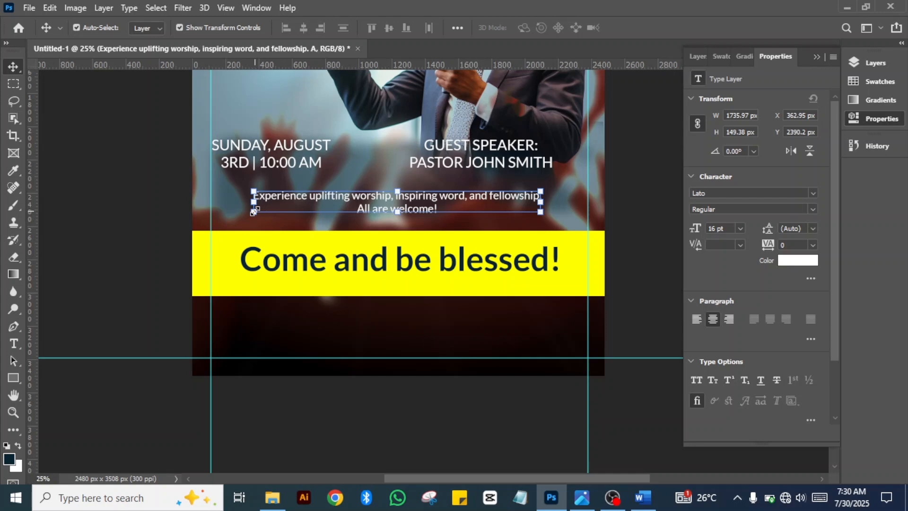
Scale the "Experience uplifting worship" text to about 131% to span the vertical guides, nudge it up 30 px, and commit the transform.
key("ctrl+t")
left_click_drag(243, 215, 211, 211)
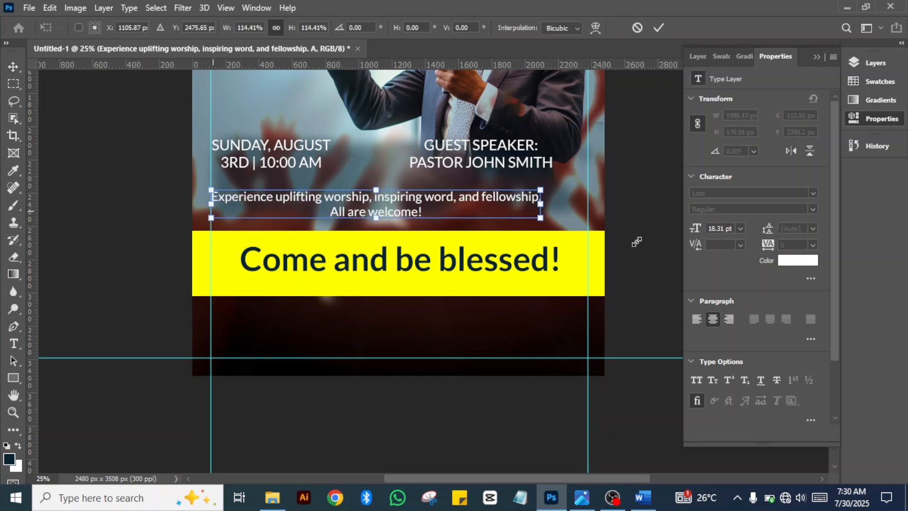
left_click_drag(541, 190, 590, 185)
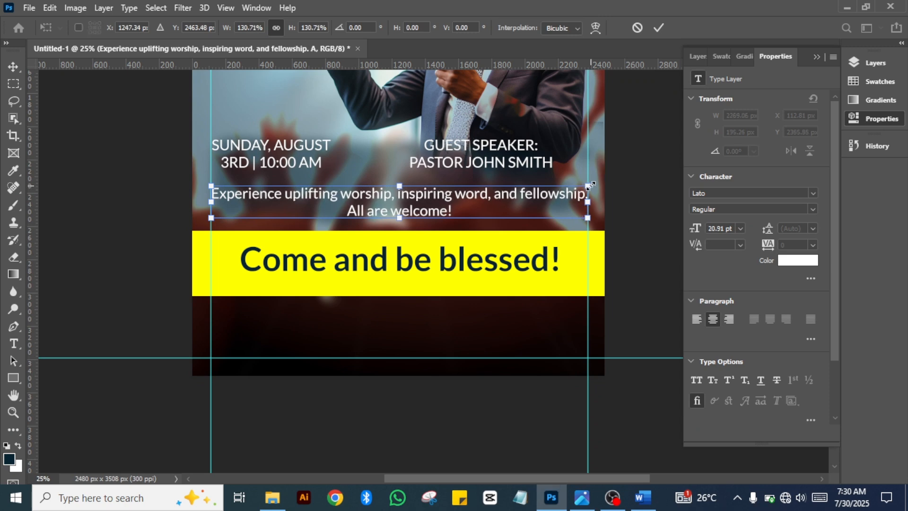
key("shift+Up")
key("shift+Up")
key("shift+Up")
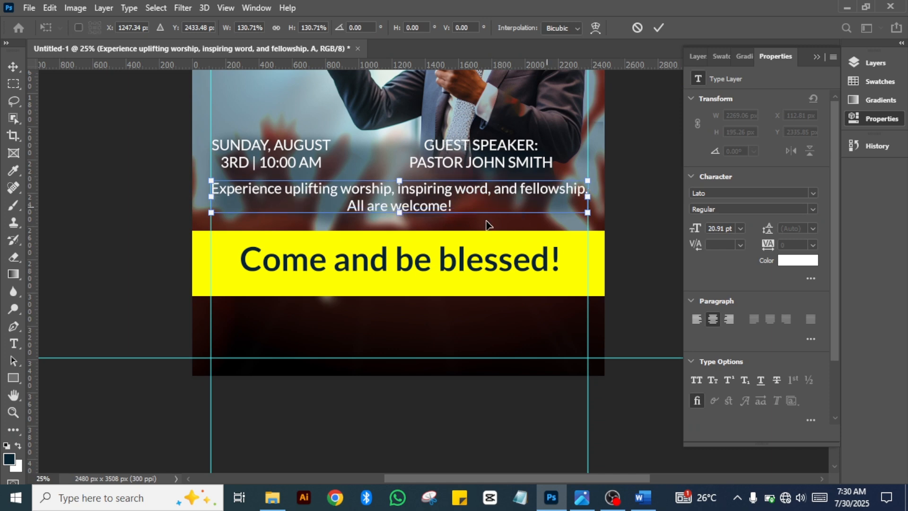
left_click(657, 28)
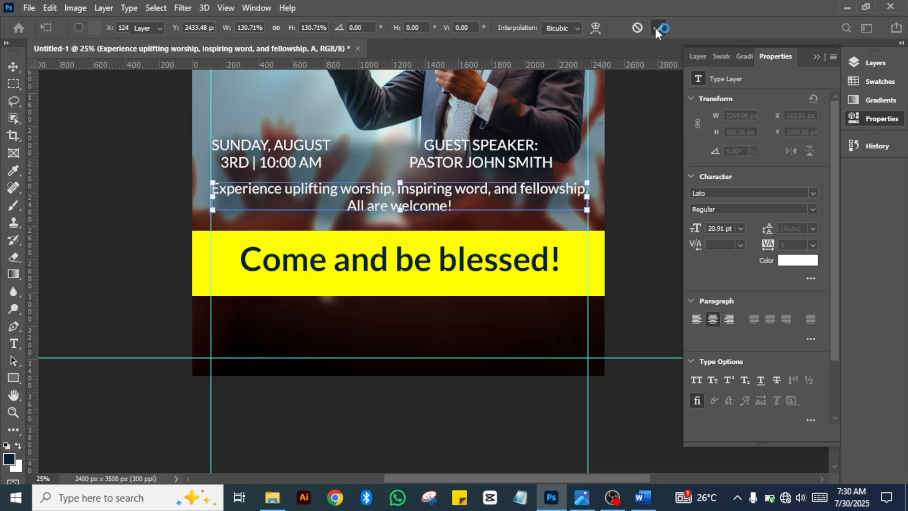
Set the font size of the "Come and be blessed!" text to 56 pt, commit the edit and deselect the layer.
left_click(445, 262)
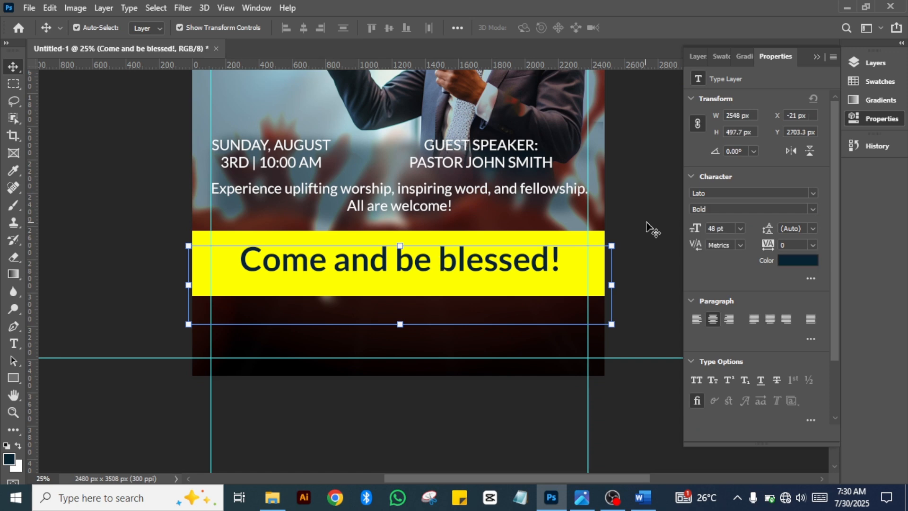
double_click(512, 263)
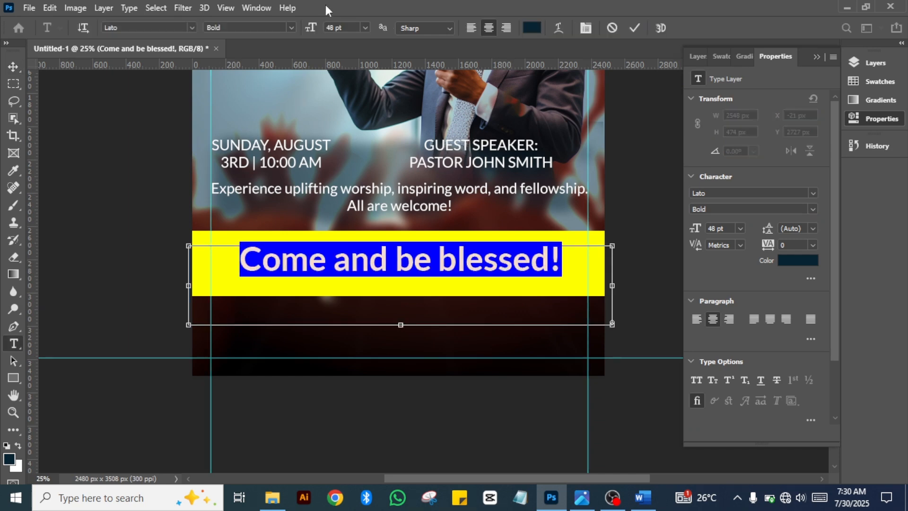
left_click(365, 28)
left_click(344, 186)
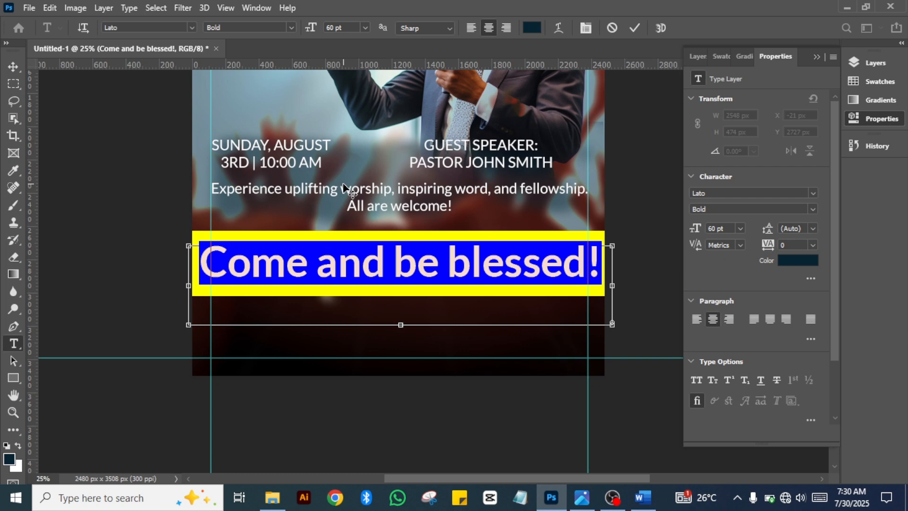
left_click_drag(311, 28, 309, 32)
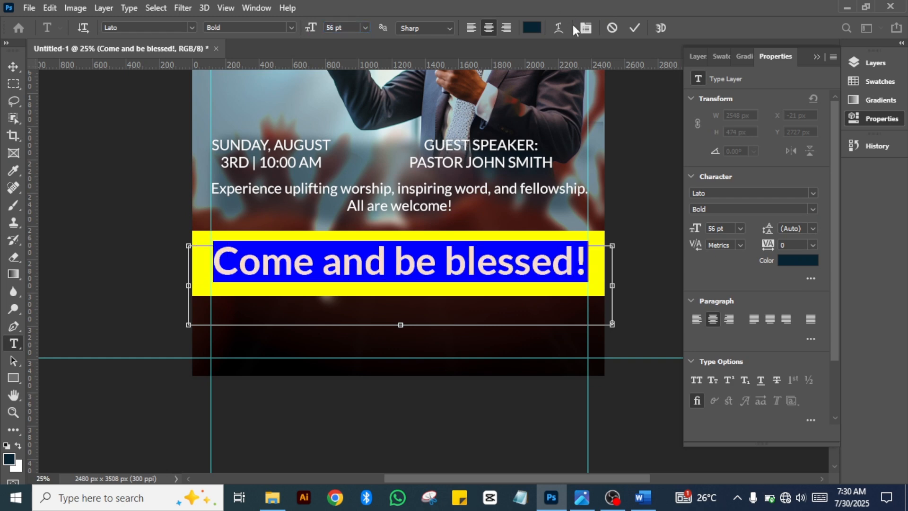
left_click(632, 29)
left_click(650, 178)
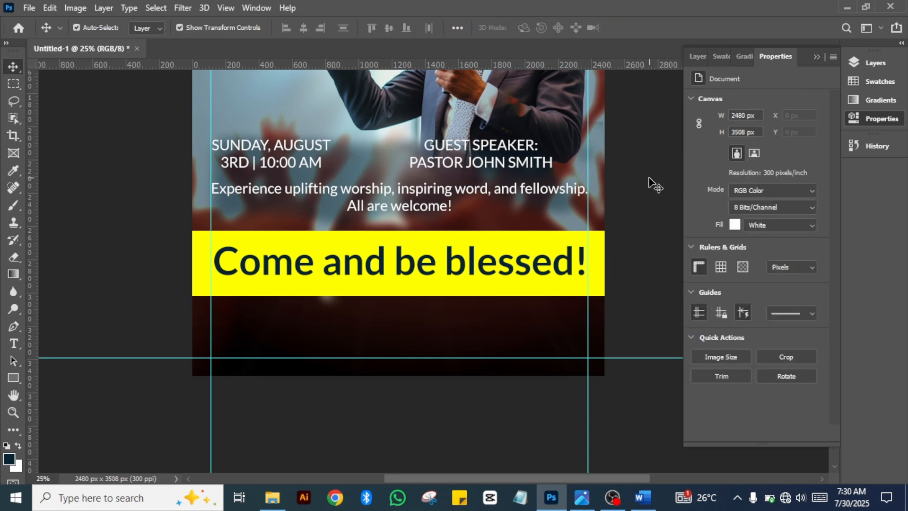
Copy the two contact and footer lines from the poster brief in Word and return to Photoshop.
left_click_drag(624, 151, 612, 252)
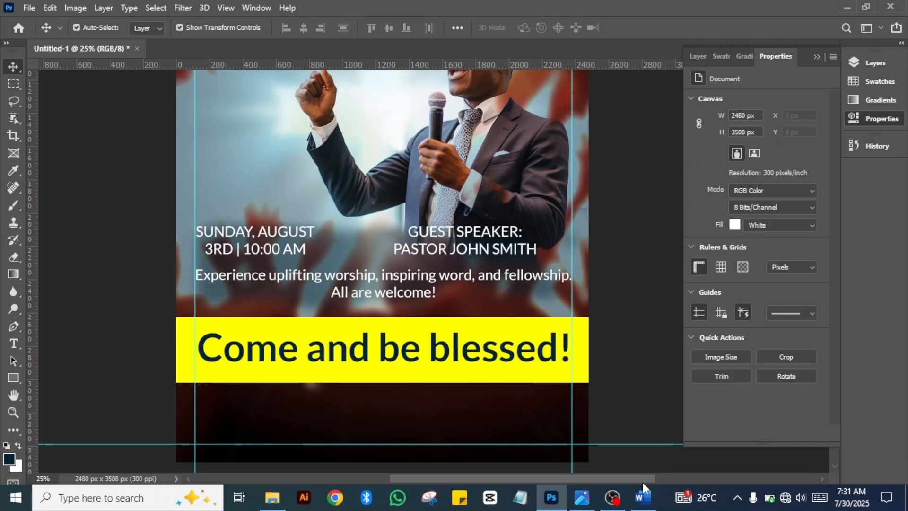
left_click(641, 498)
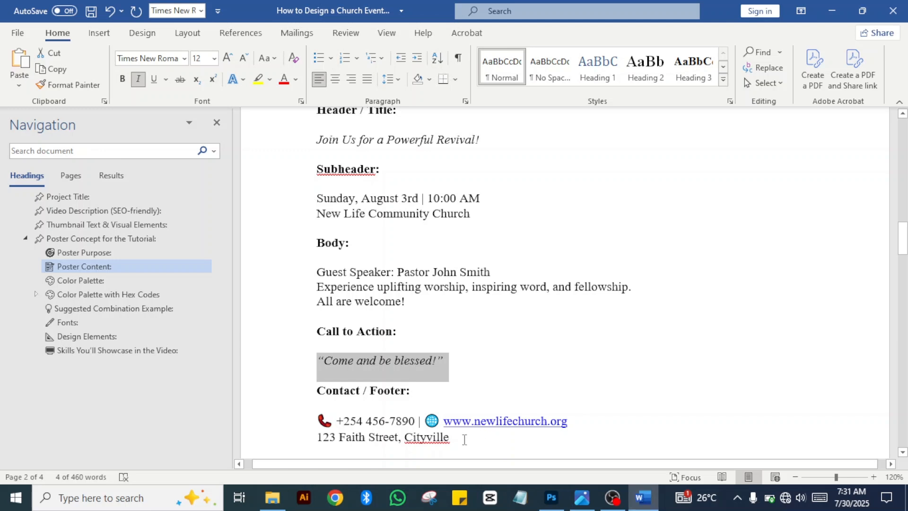
left_click_drag(449, 438, 297, 419)
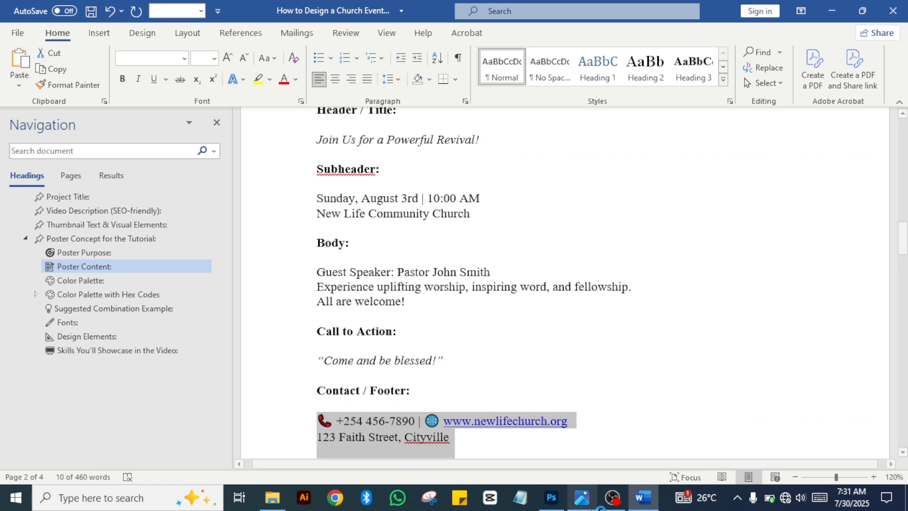
left_click(558, 503)
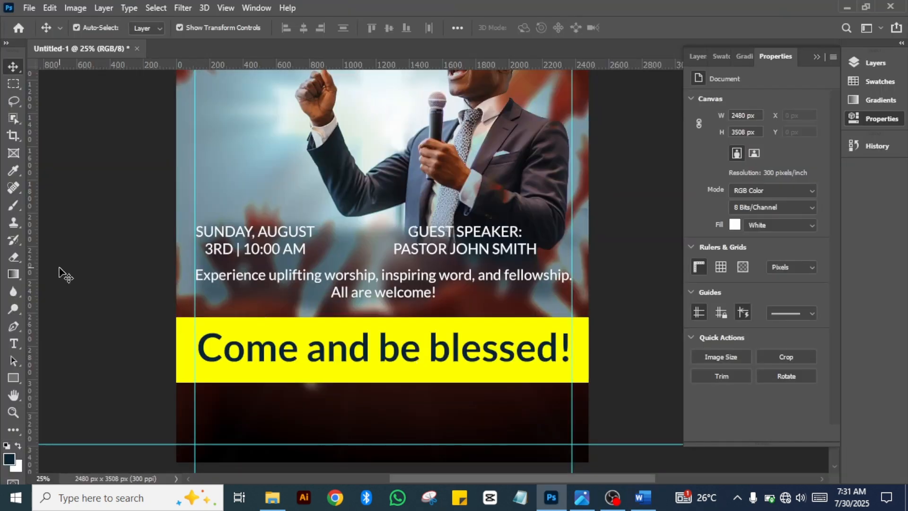
Create a horizontal text layer below the yellow band and paste the copied contact details into it.
left_click(13, 344)
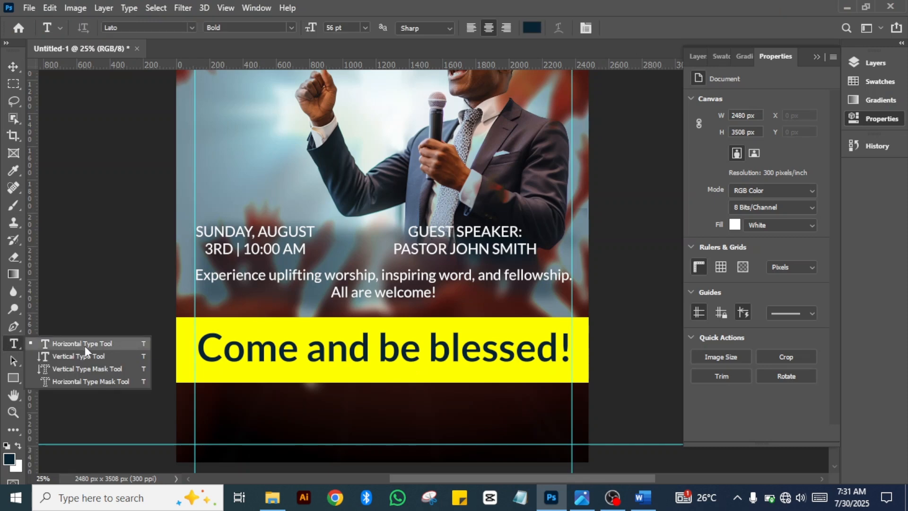
left_click(270, 416)
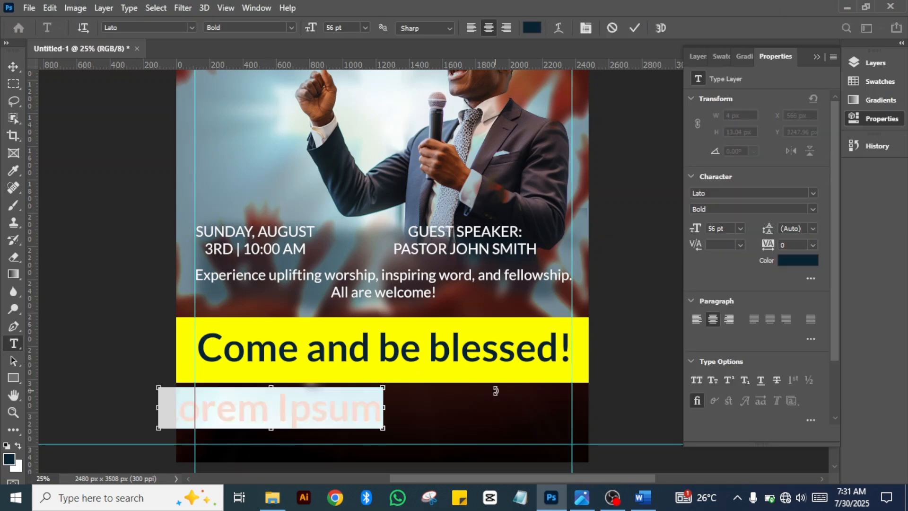
key("ctrl+v")
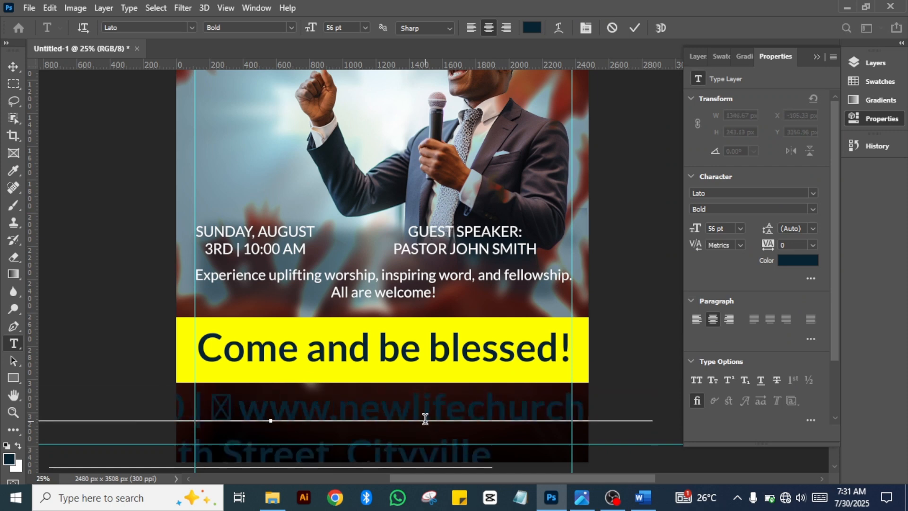
Set all the pasted contact text to 24 pt in the Lato font.
key("ctrl+a")
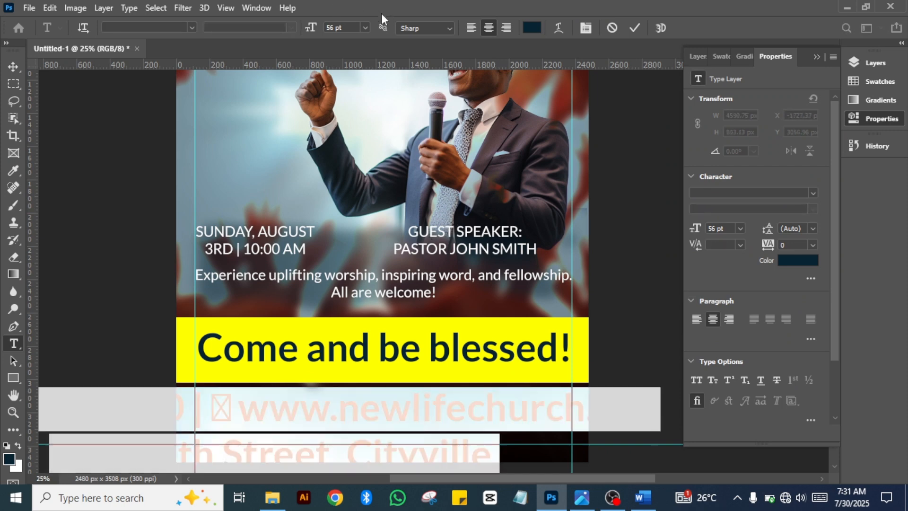
left_click(365, 28)
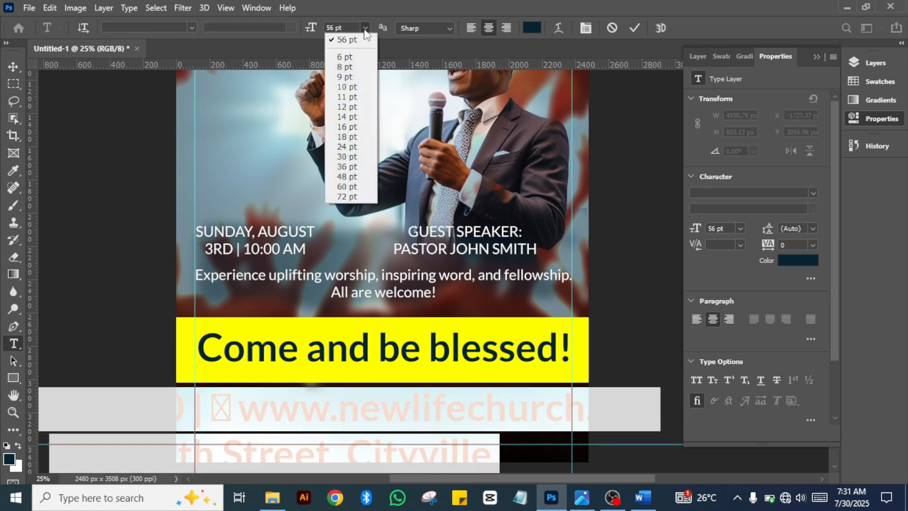
left_click(350, 147)
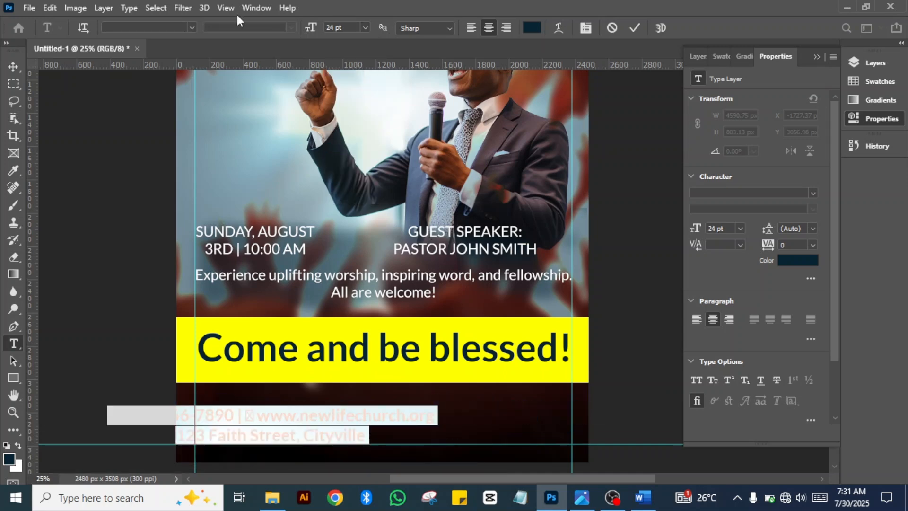
left_click(192, 28)
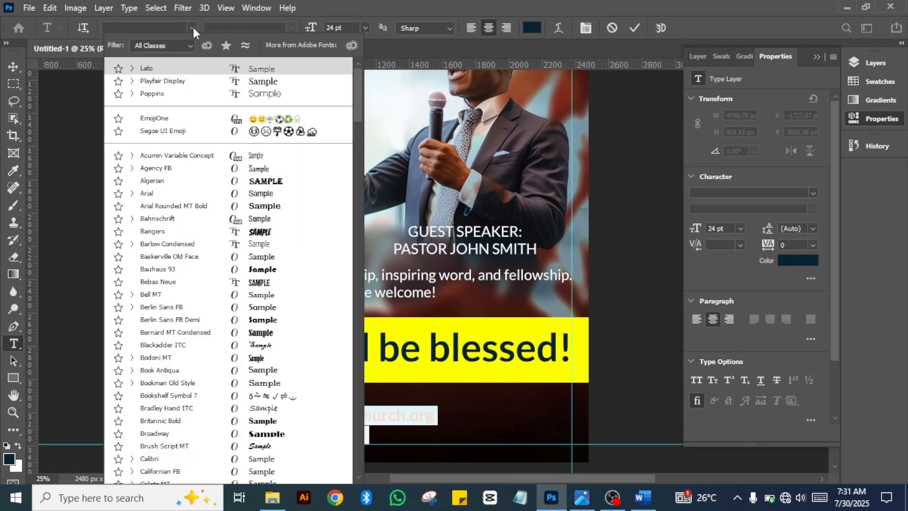
left_click(175, 69)
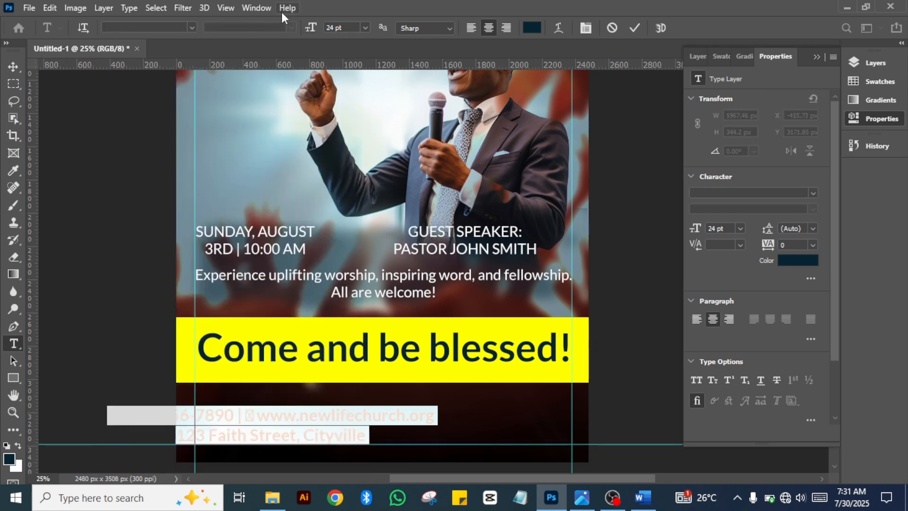
left_click(284, 29)
left_click(235, 428)
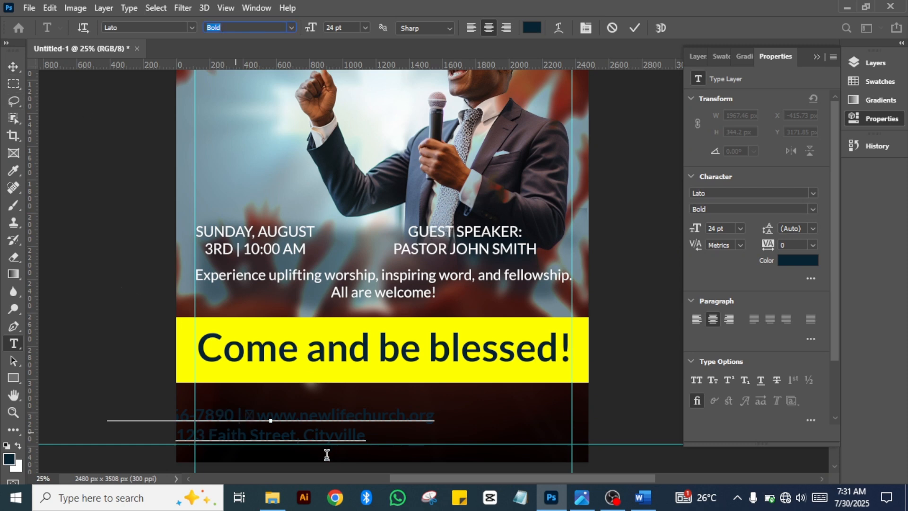
Recolour both lines of the contact text white and commit the edit.
left_click(335, 438)
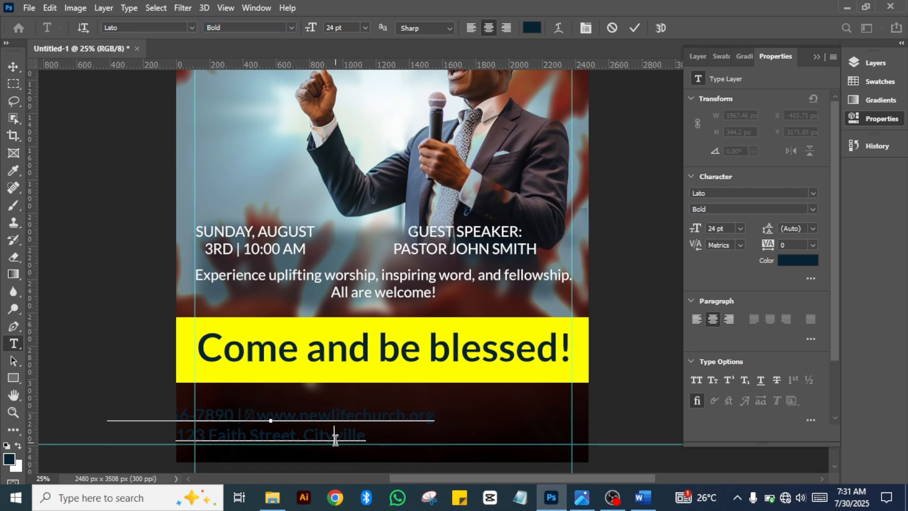
key("ctrl+a")
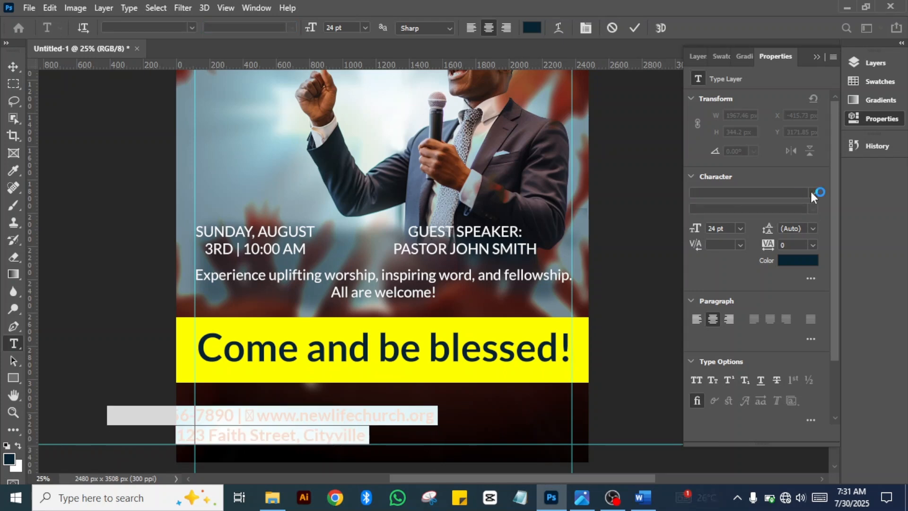
left_click(880, 81)
left_click(719, 77)
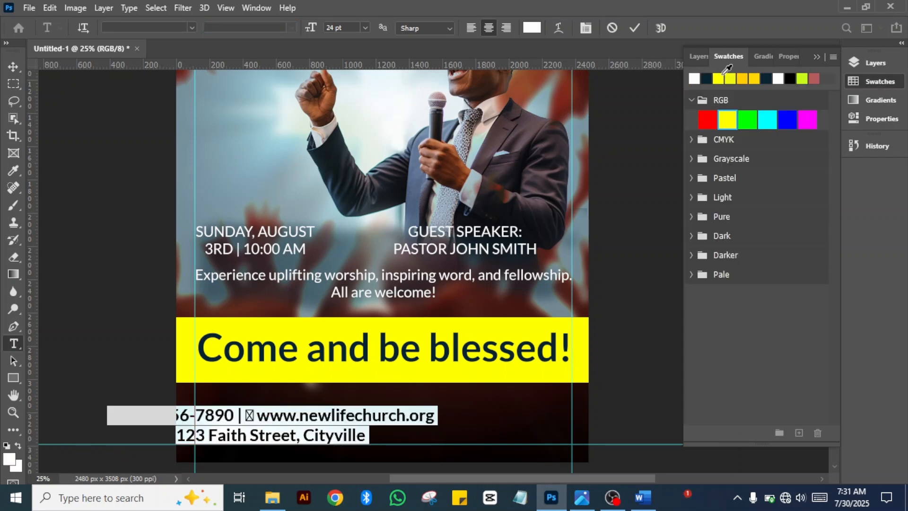
left_click(634, 28)
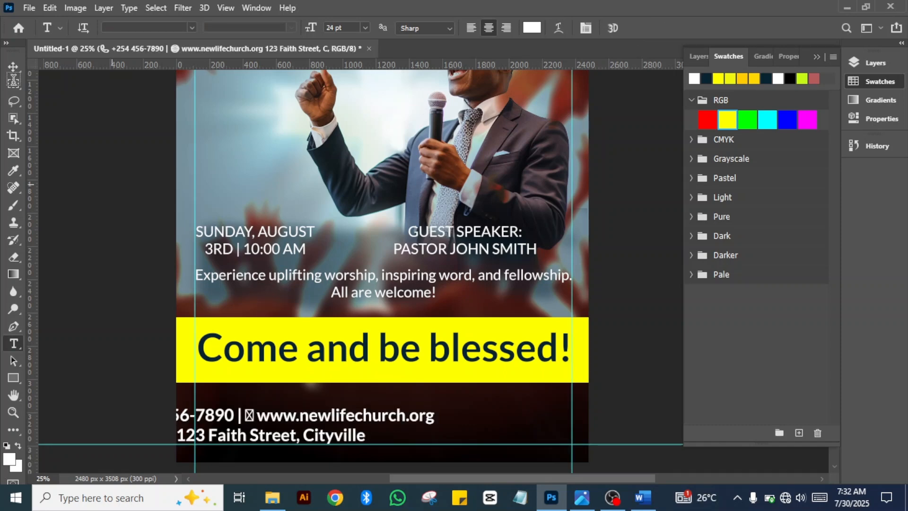
Move the contact text so both lines sit roughly centred between the vertical guides, just below the yellow band.
left_click(13, 68)
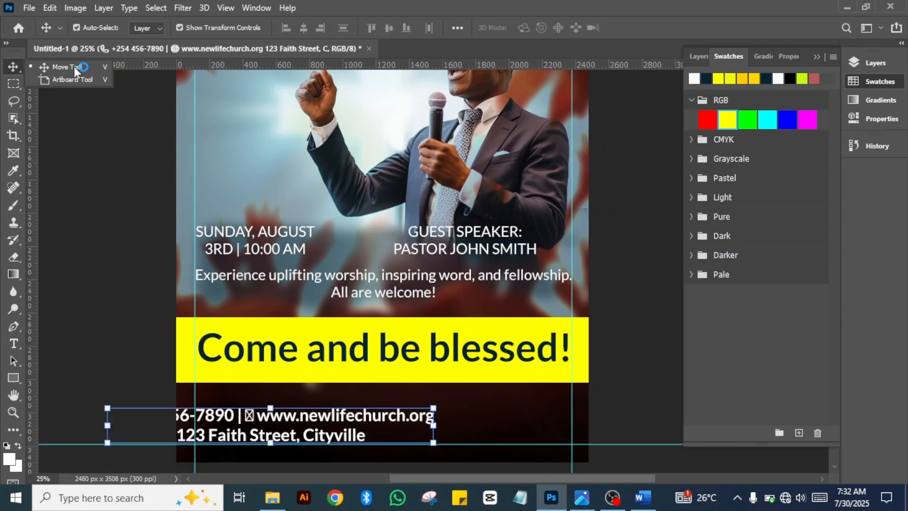
left_click(73, 67)
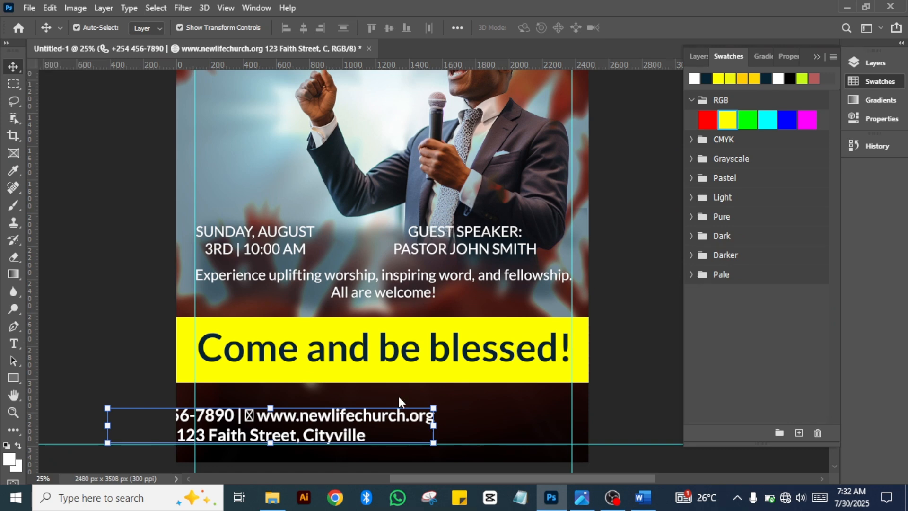
left_click_drag(349, 414, 458, 412)
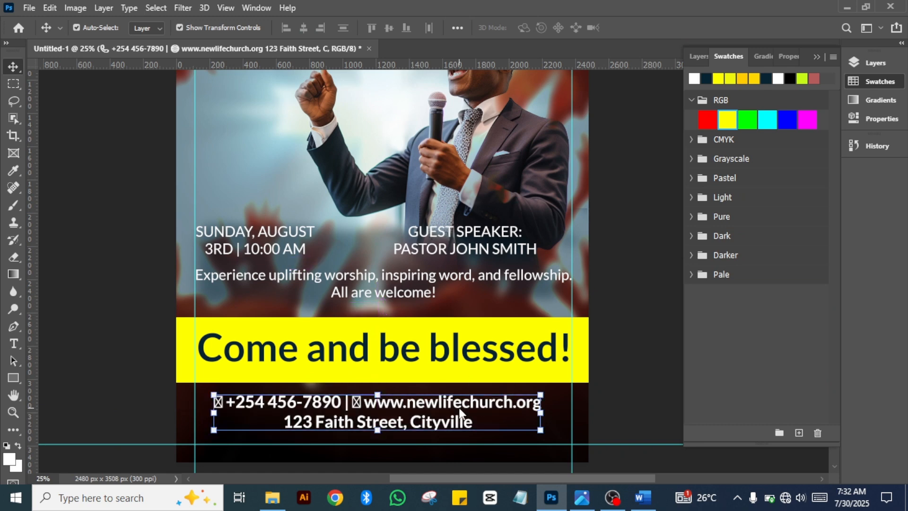
Delete the two missing-glyph boxes in front of the phone number and the website, and commit the edit.
key("ctrl+plus")
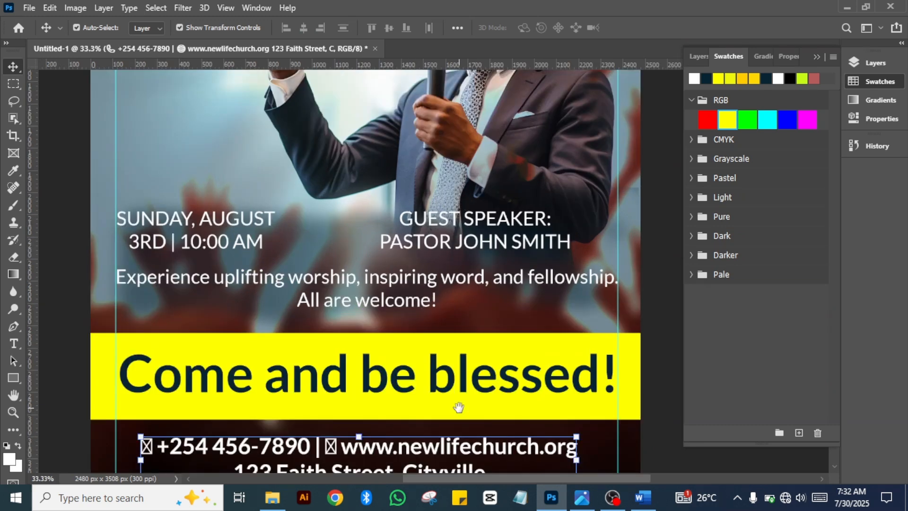
left_click_drag(459, 407, 486, 211)
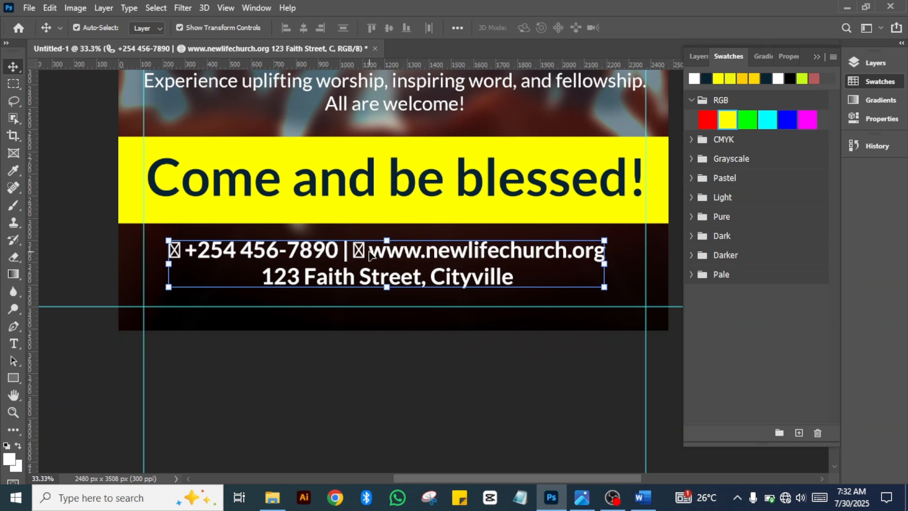
double_click(369, 256)
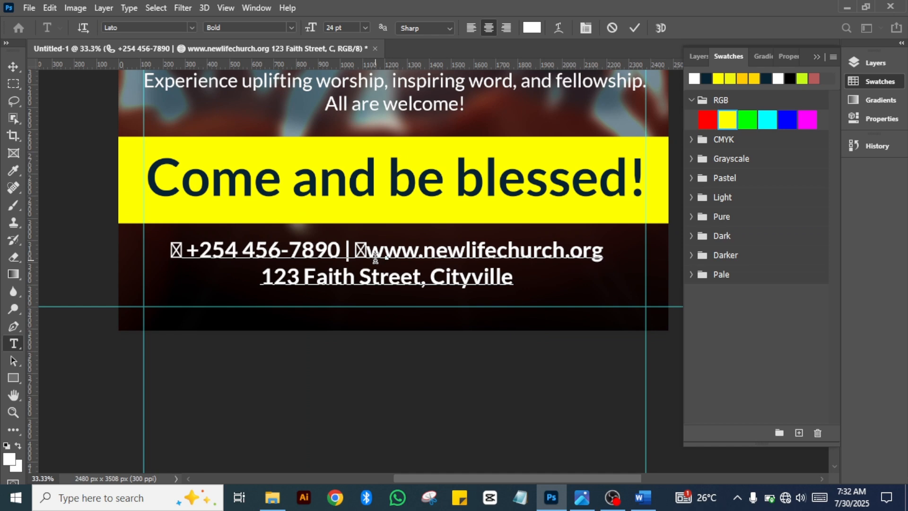
key("BackSpace")
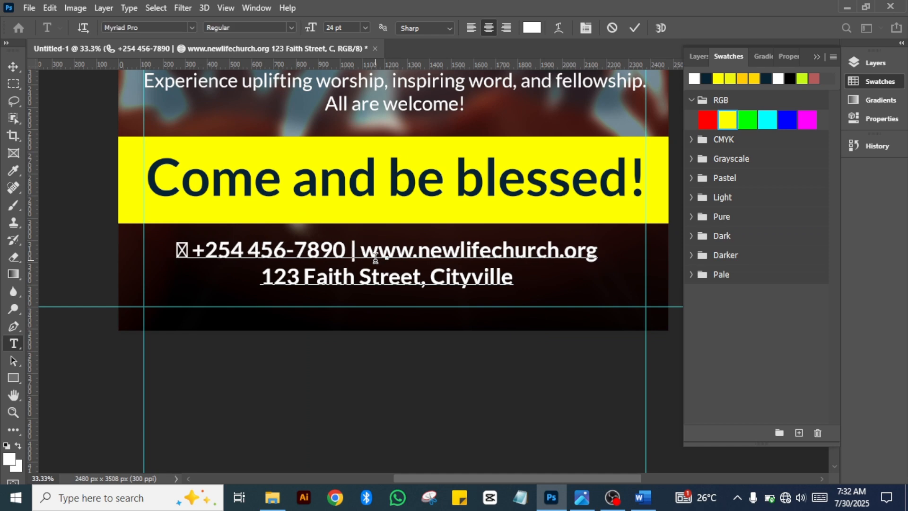
left_click(195, 247)
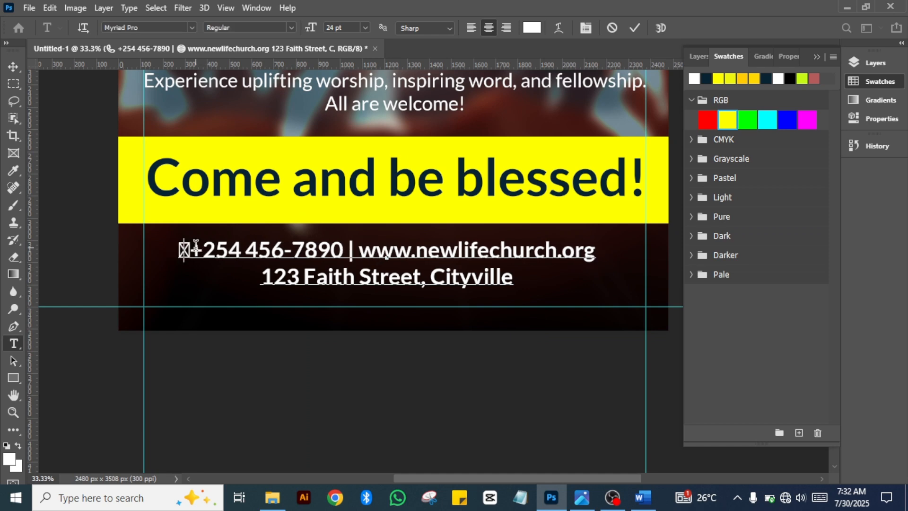
key("BackSpace")
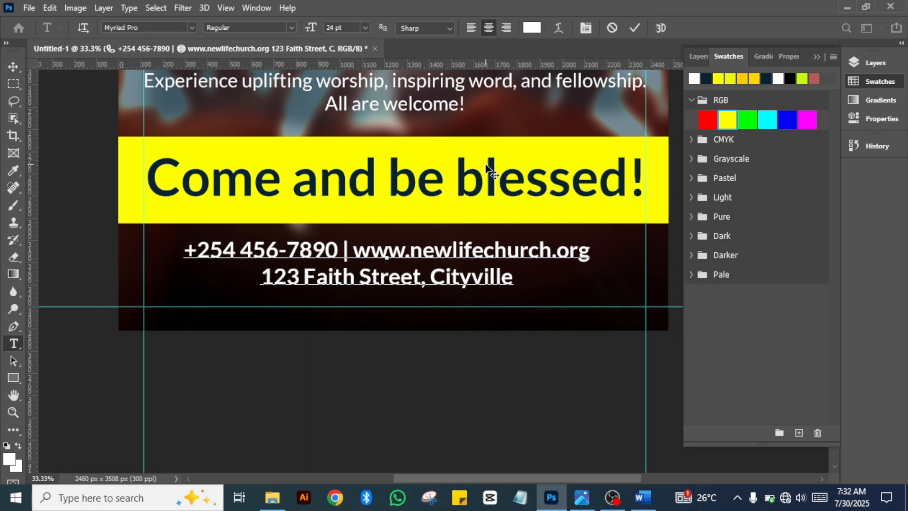
left_click(636, 28)
key("v")
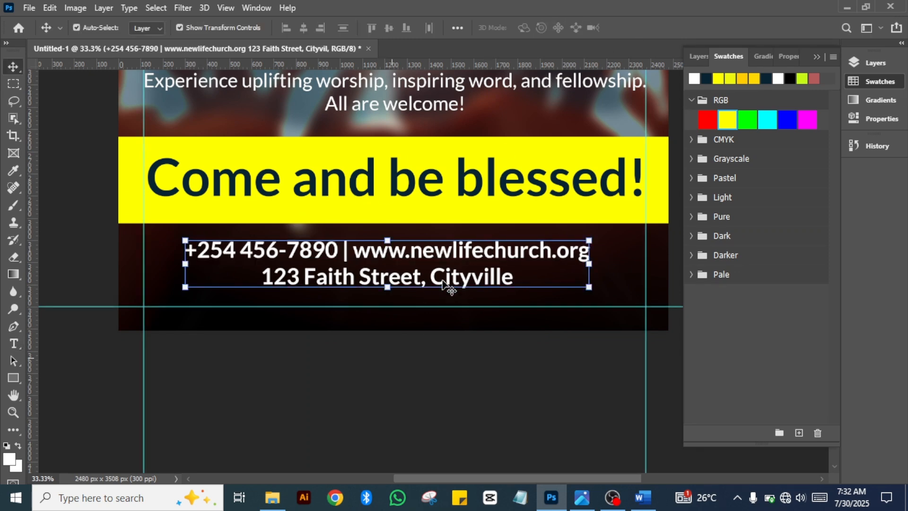
Change the contact text's font style to Lato Regular, commit the edit and deselect the layer.
double_click(448, 272)
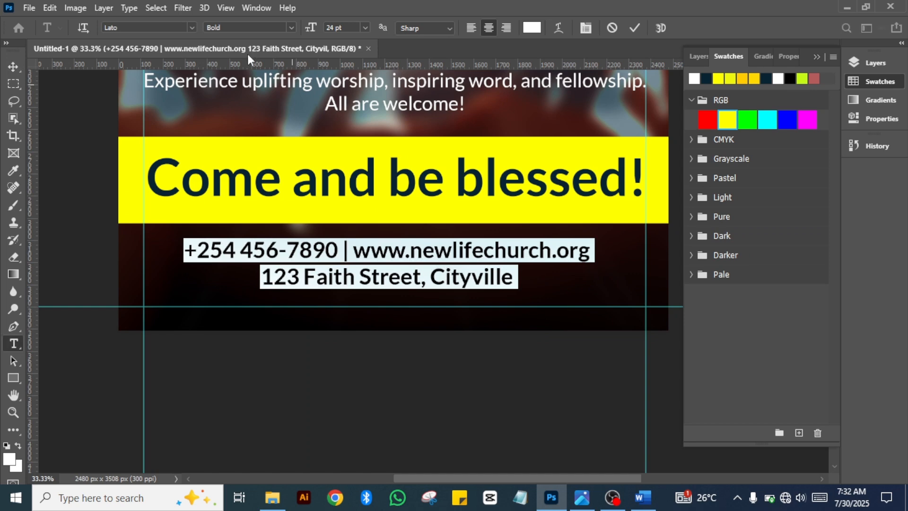
left_click(292, 28)
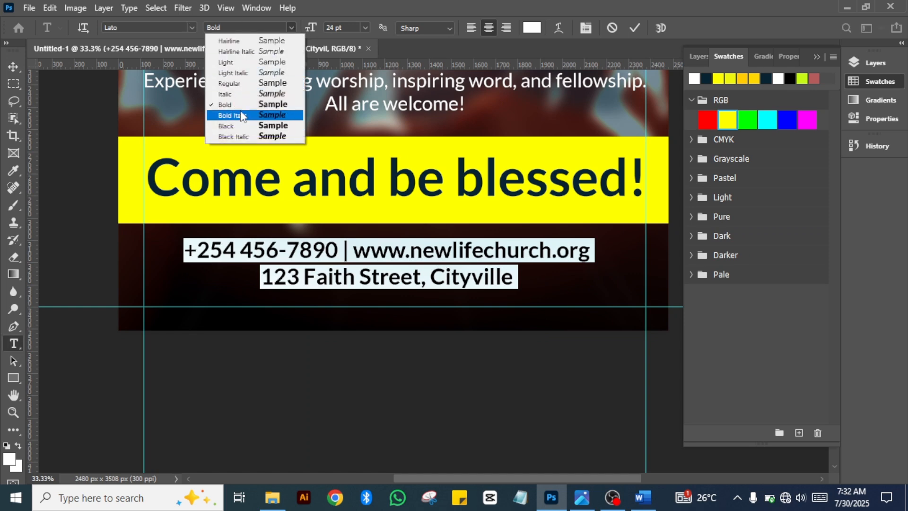
left_click(235, 83)
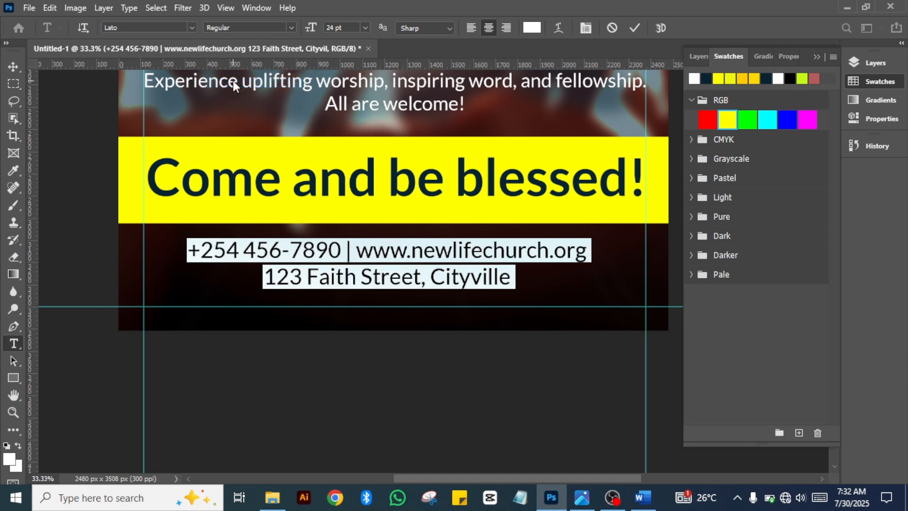
left_click(634, 28)
key("v")
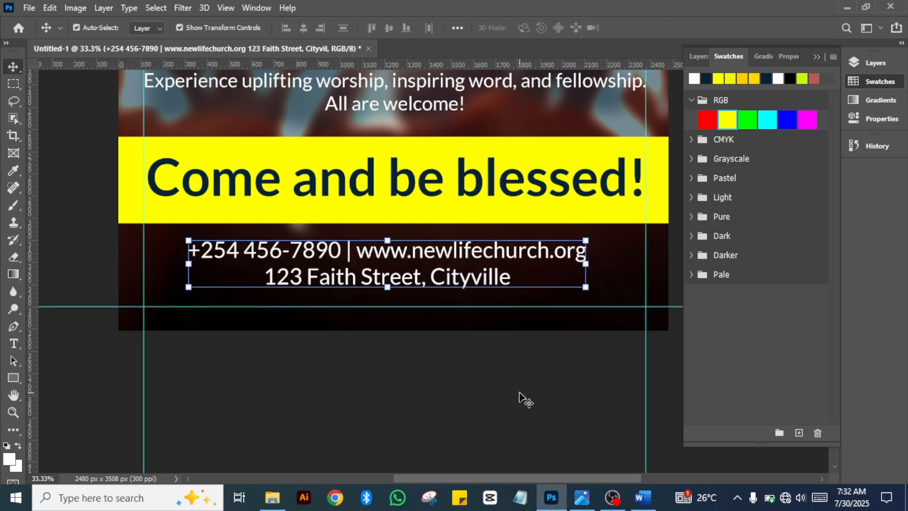
right_click(520, 394)
left_click(462, 376)
left_click(641, 267)
left_click(401, 430)
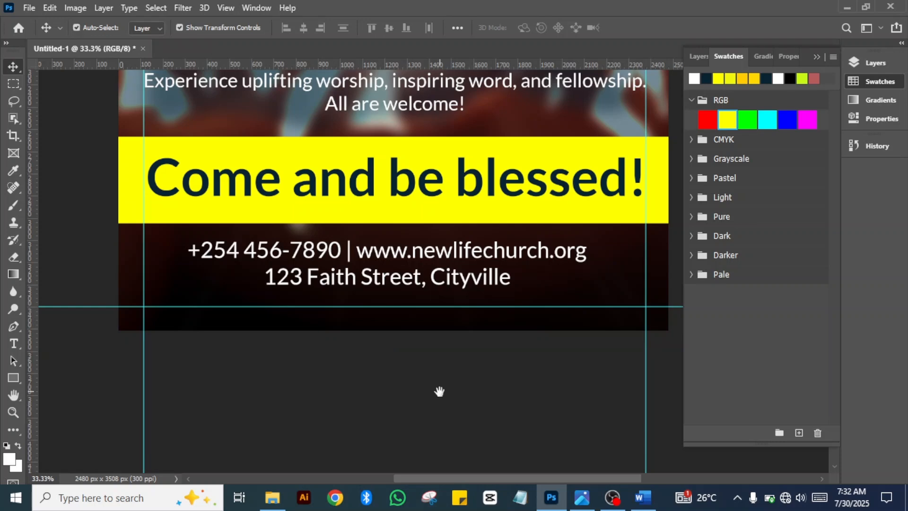
Reduce the contact text's font size to 18 pt, commit the edit and deselect the layer.
left_click_drag(440, 392, 385, 480)
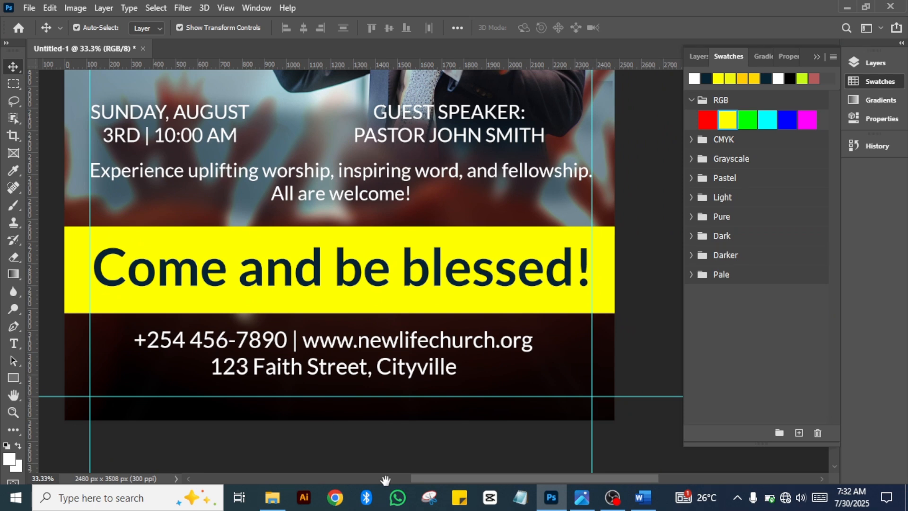
left_click_drag(385, 480, 397, 434)
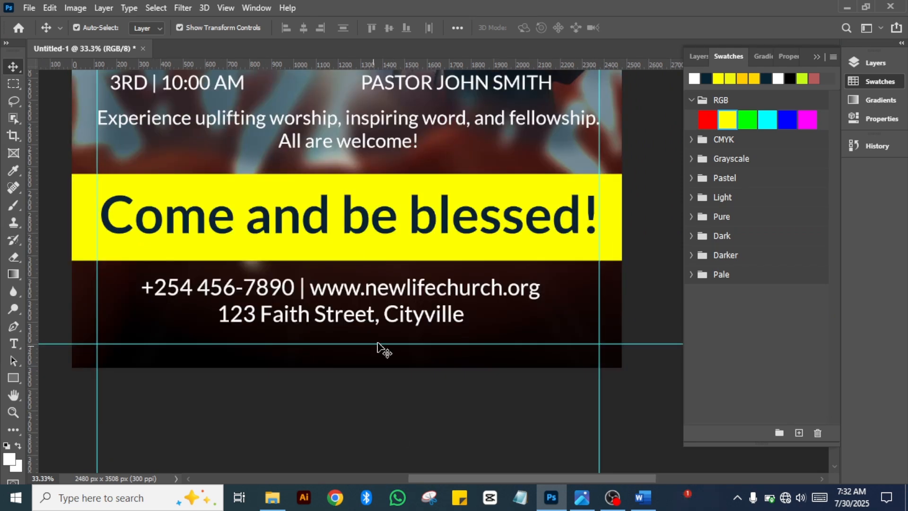
left_click(407, 322)
double_click(417, 305)
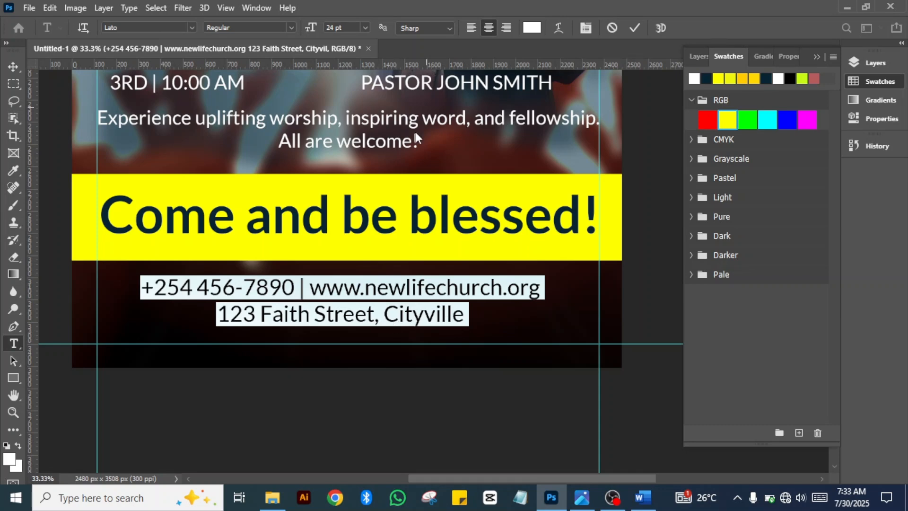
left_click(365, 27)
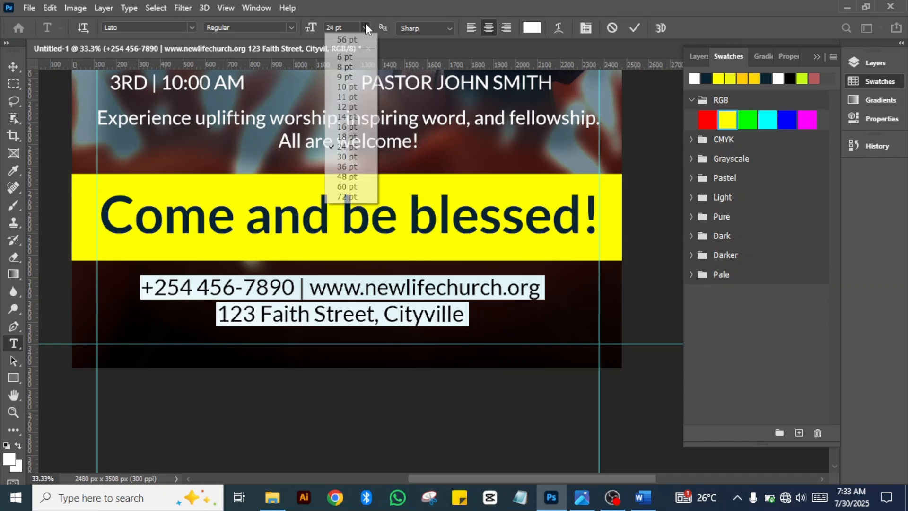
left_click(350, 137)
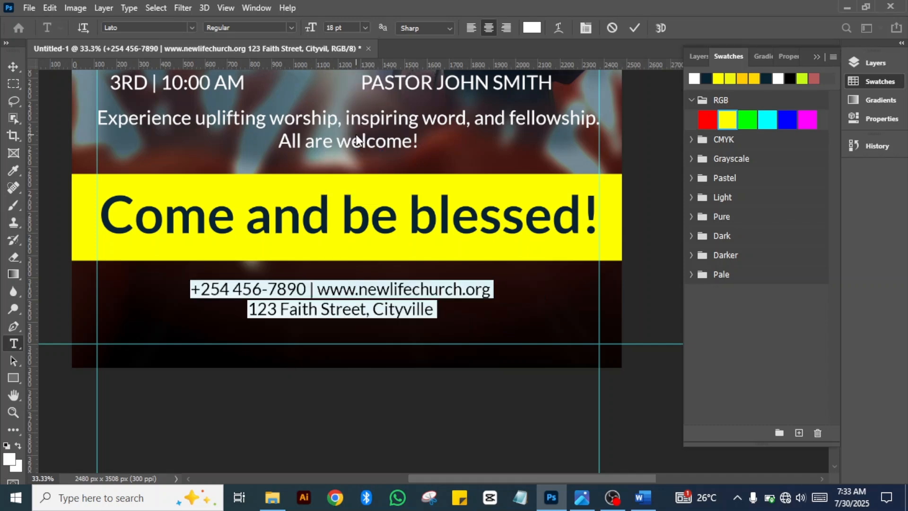
left_click(634, 27)
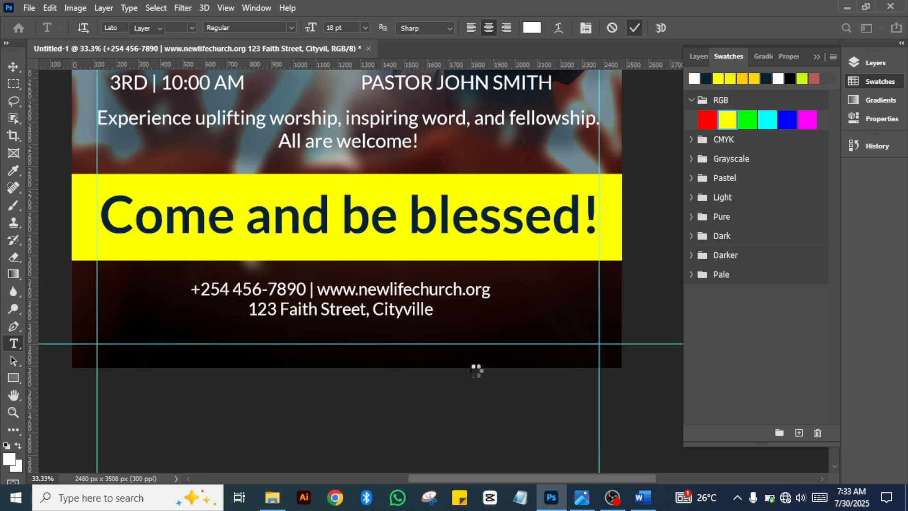
key("v")
right_click(476, 370)
left_click(303, 444)
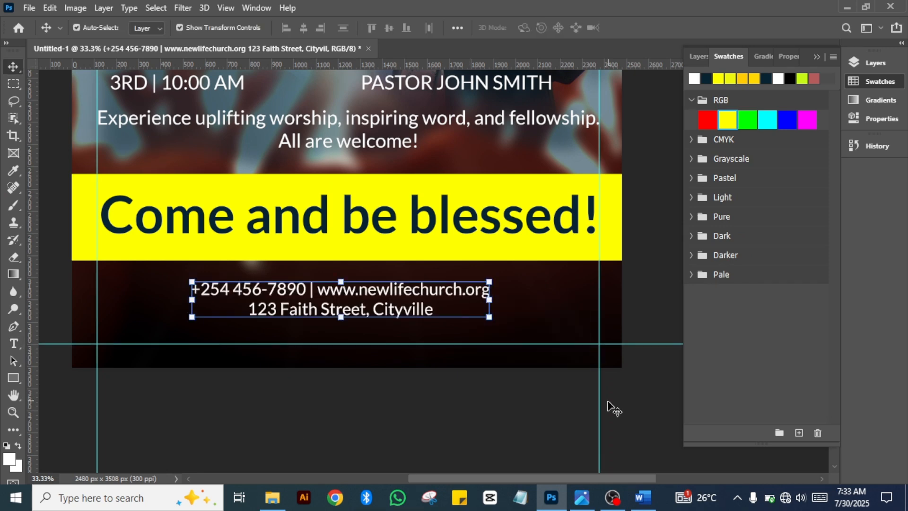
left_click(612, 408)
Review the whole poster's layout from the church title down to the contact footer.
left_click_drag(633, 251, 634, 470)
key("ctrl+minus")
key("ctrl+minus")
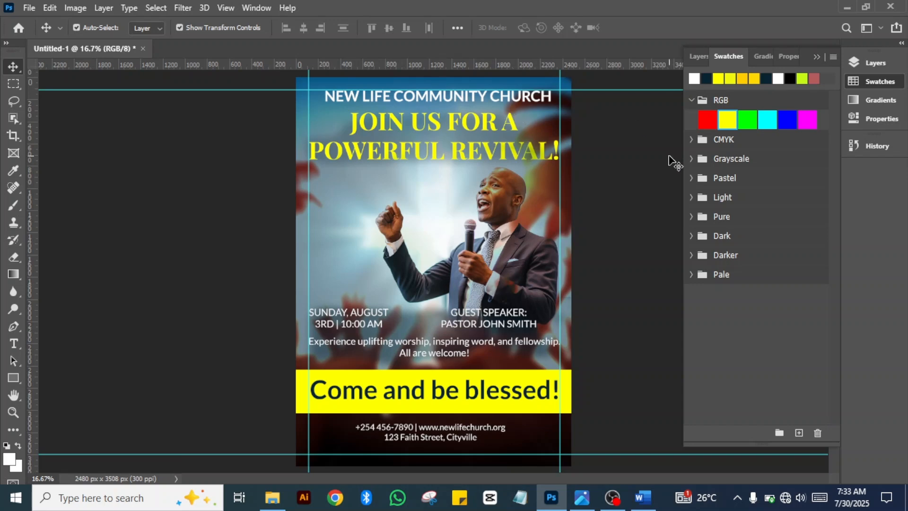
left_click(428, 152)
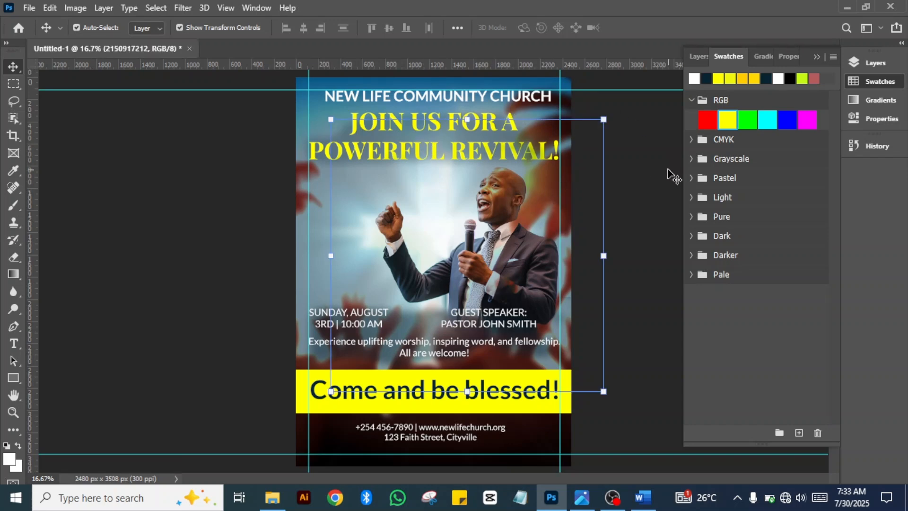
left_click(666, 169)
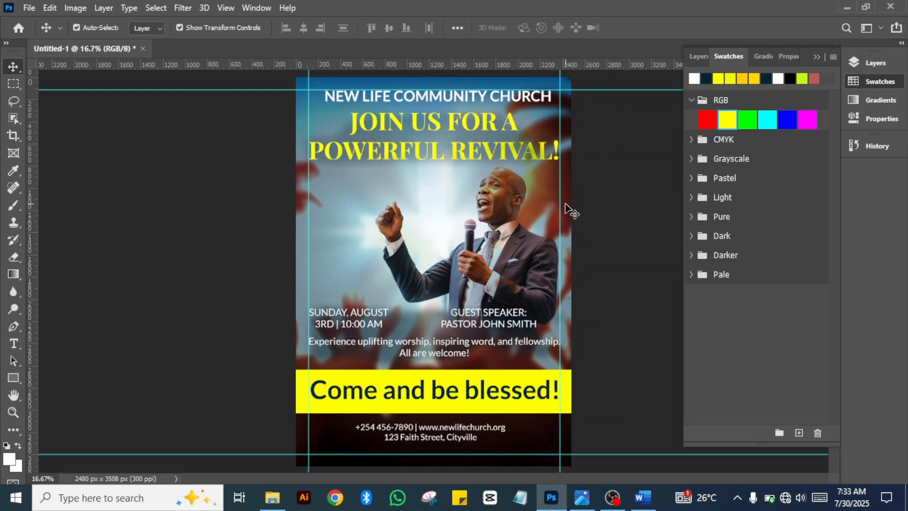
Start saving the poster on the computer in the Church flyer or poster folder and name the file "chuch flyer design official".
left_click(30, 7)
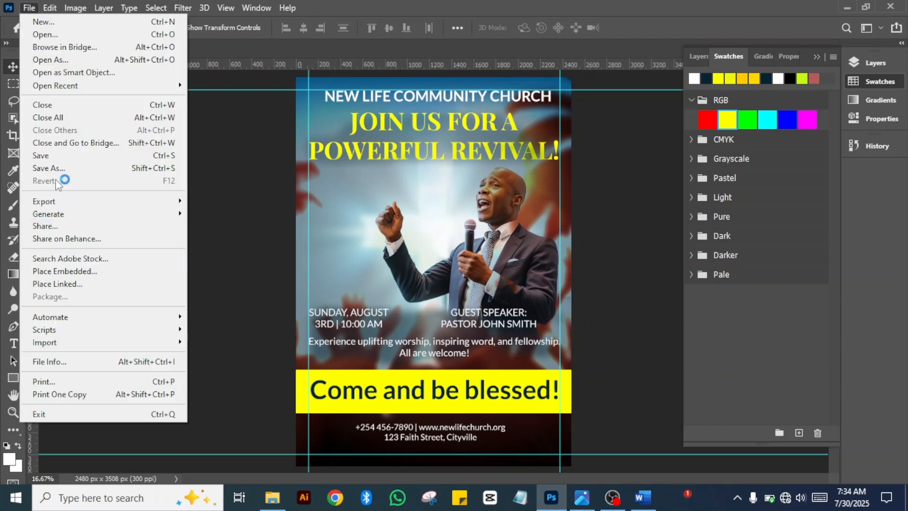
key("Escape")
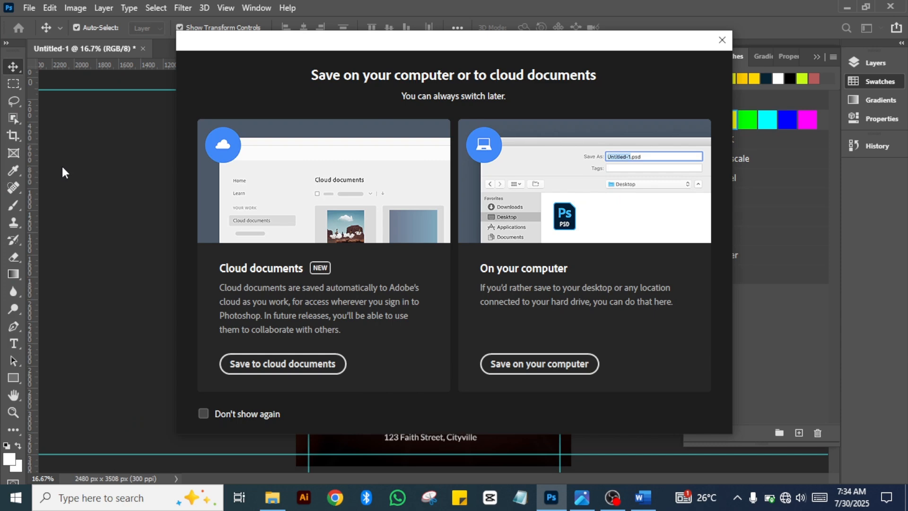
left_click(554, 363)
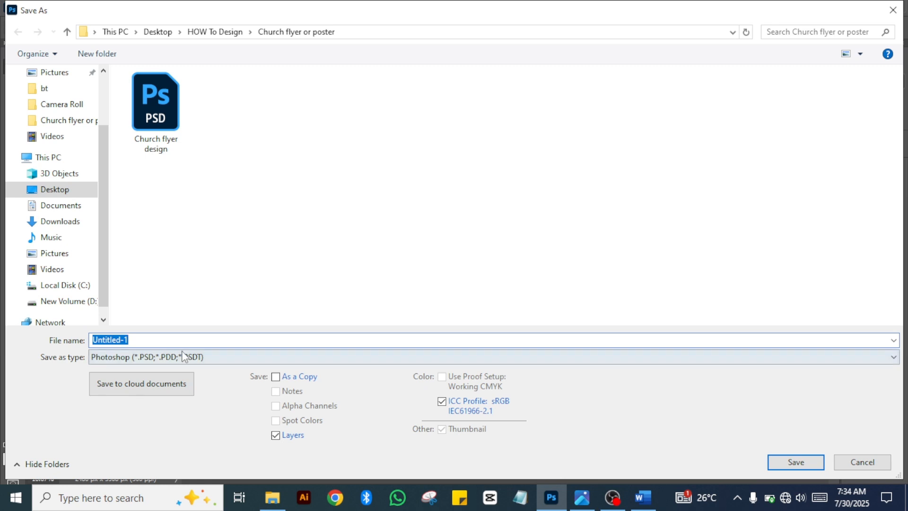
key("BackSpace")
type("tuto")
key("BackSpace")
key("BackSpace")
key("BackSpace")
key("BackSpace")
type("ch")
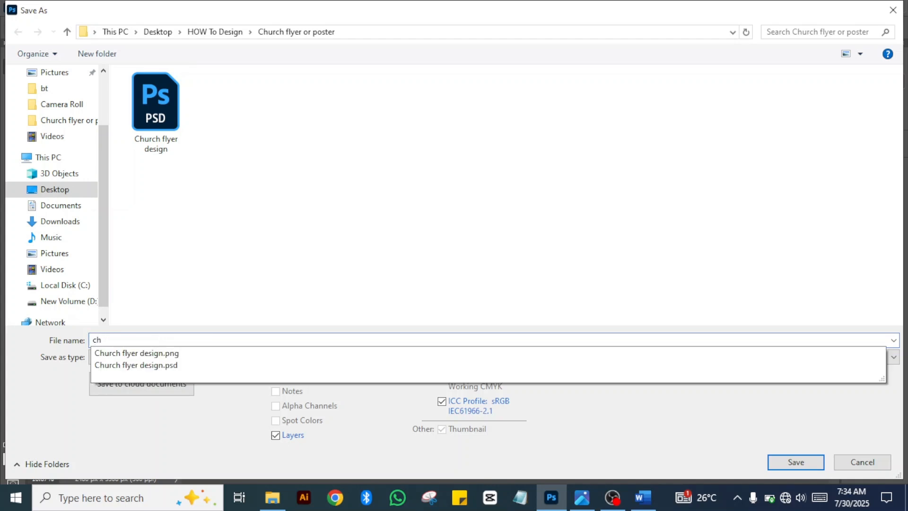
type("uch fl")
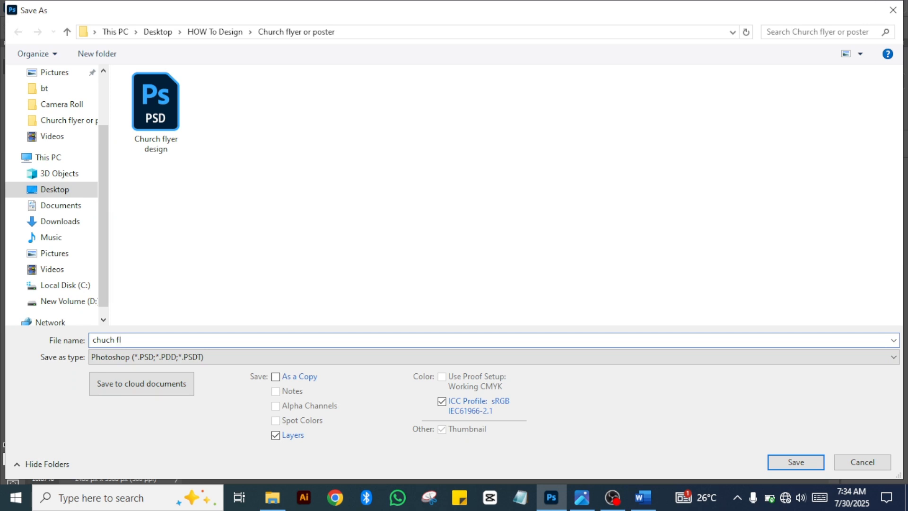
type("yer design official")
Set the file format to PNG and save the poster with the large file size (fastest saving) option.
left_click(894, 357)
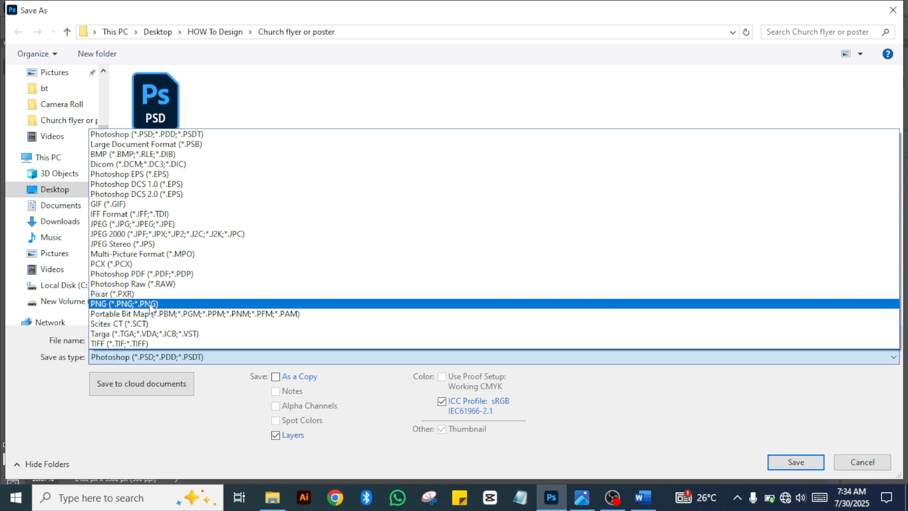
left_click(152, 305)
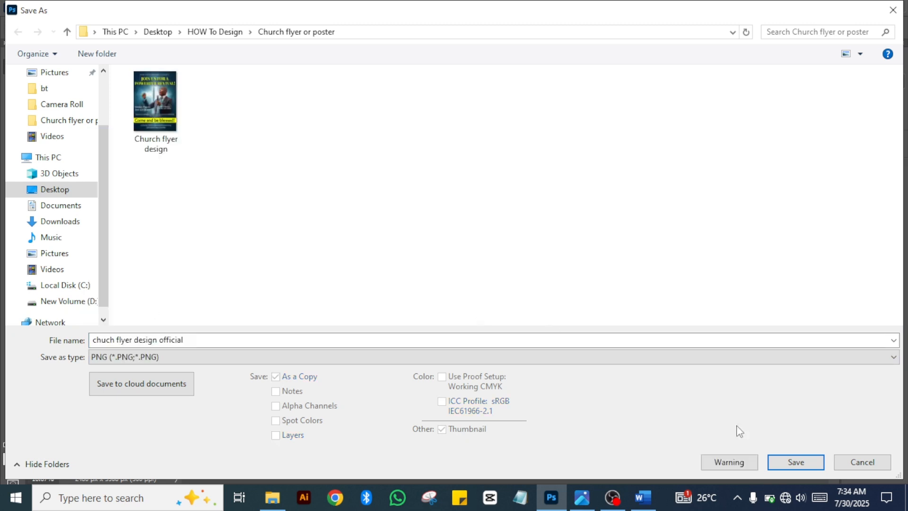
left_click(784, 465)
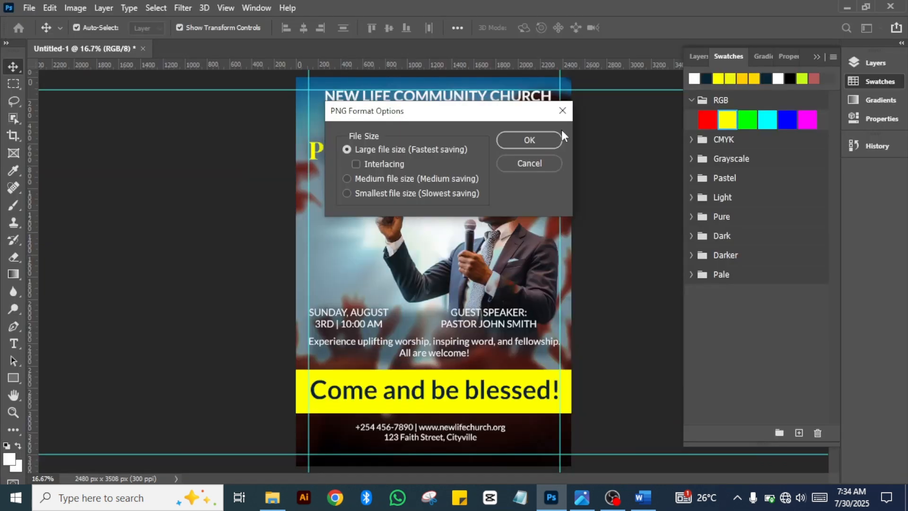
left_click(529, 139)
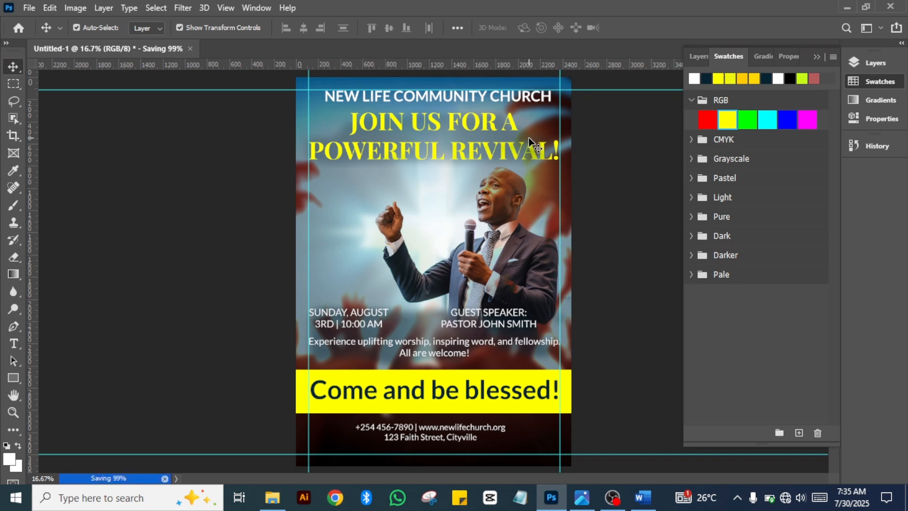
Switch to File Explorer and refresh the Church flyer or poster folder.
key("alt+Tab")
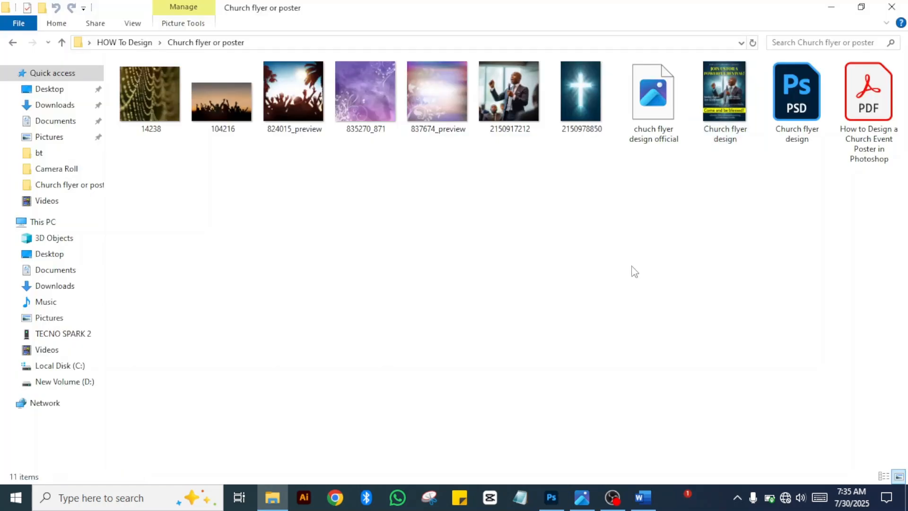
right_click(633, 268)
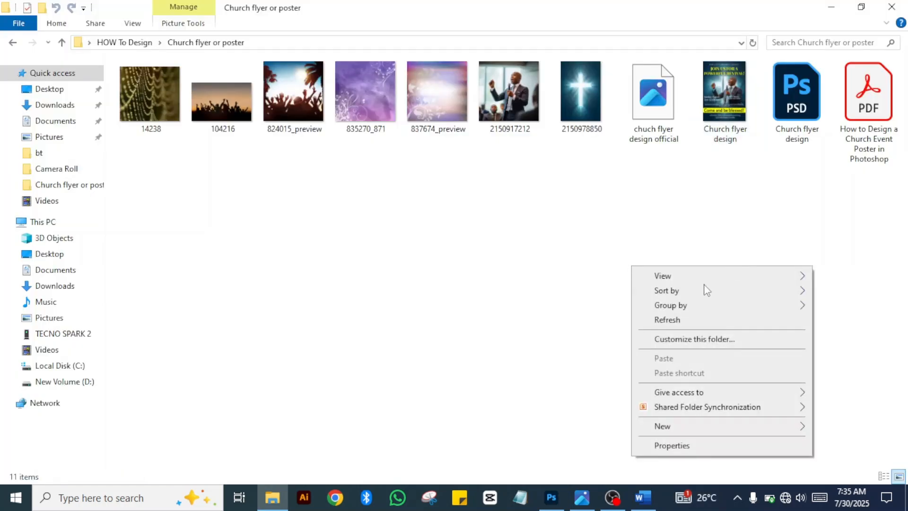
left_click(656, 325)
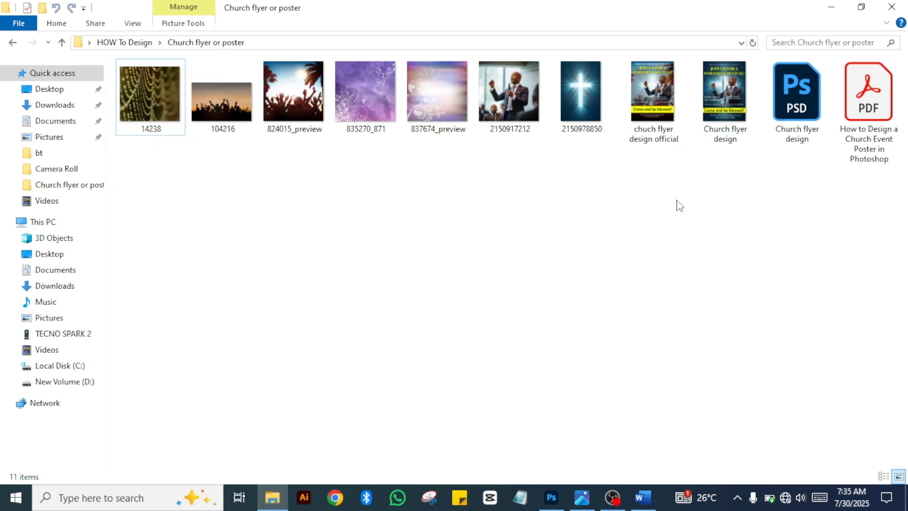
Open the "chuch flyer design official" PNG in the image viewer and check the guest speaker text at 100% zoom.
left_click(644, 112)
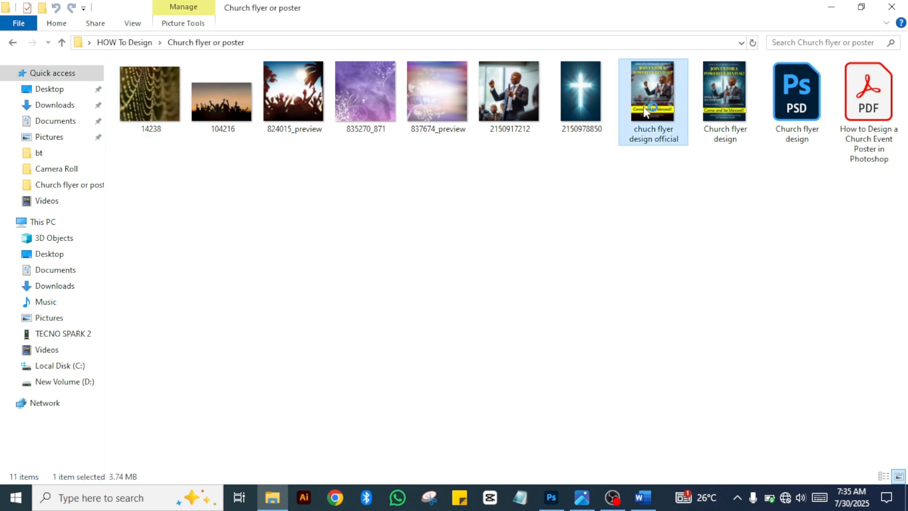
double_click(643, 106)
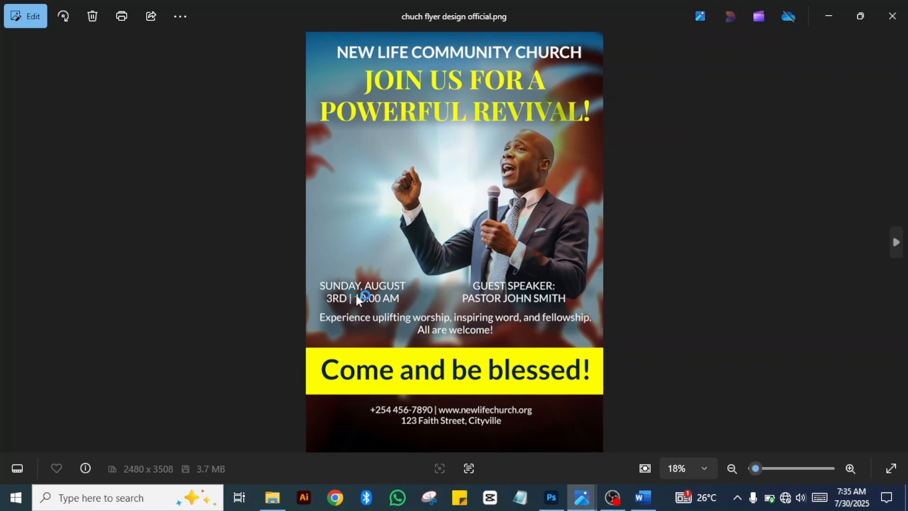
double_click(510, 294)
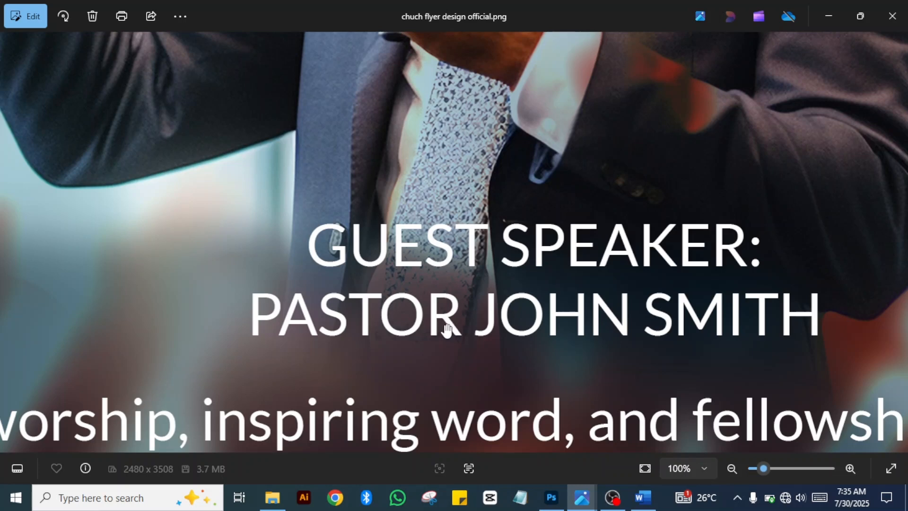
double_click(508, 333)
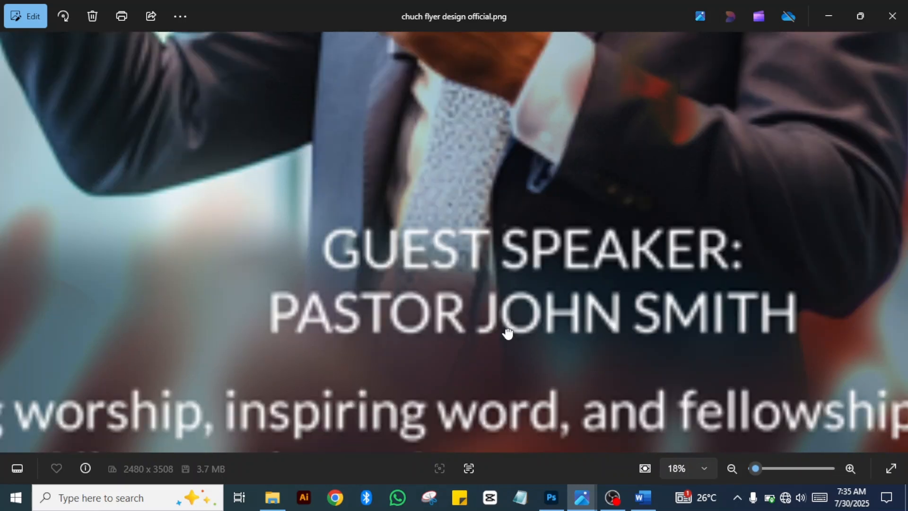